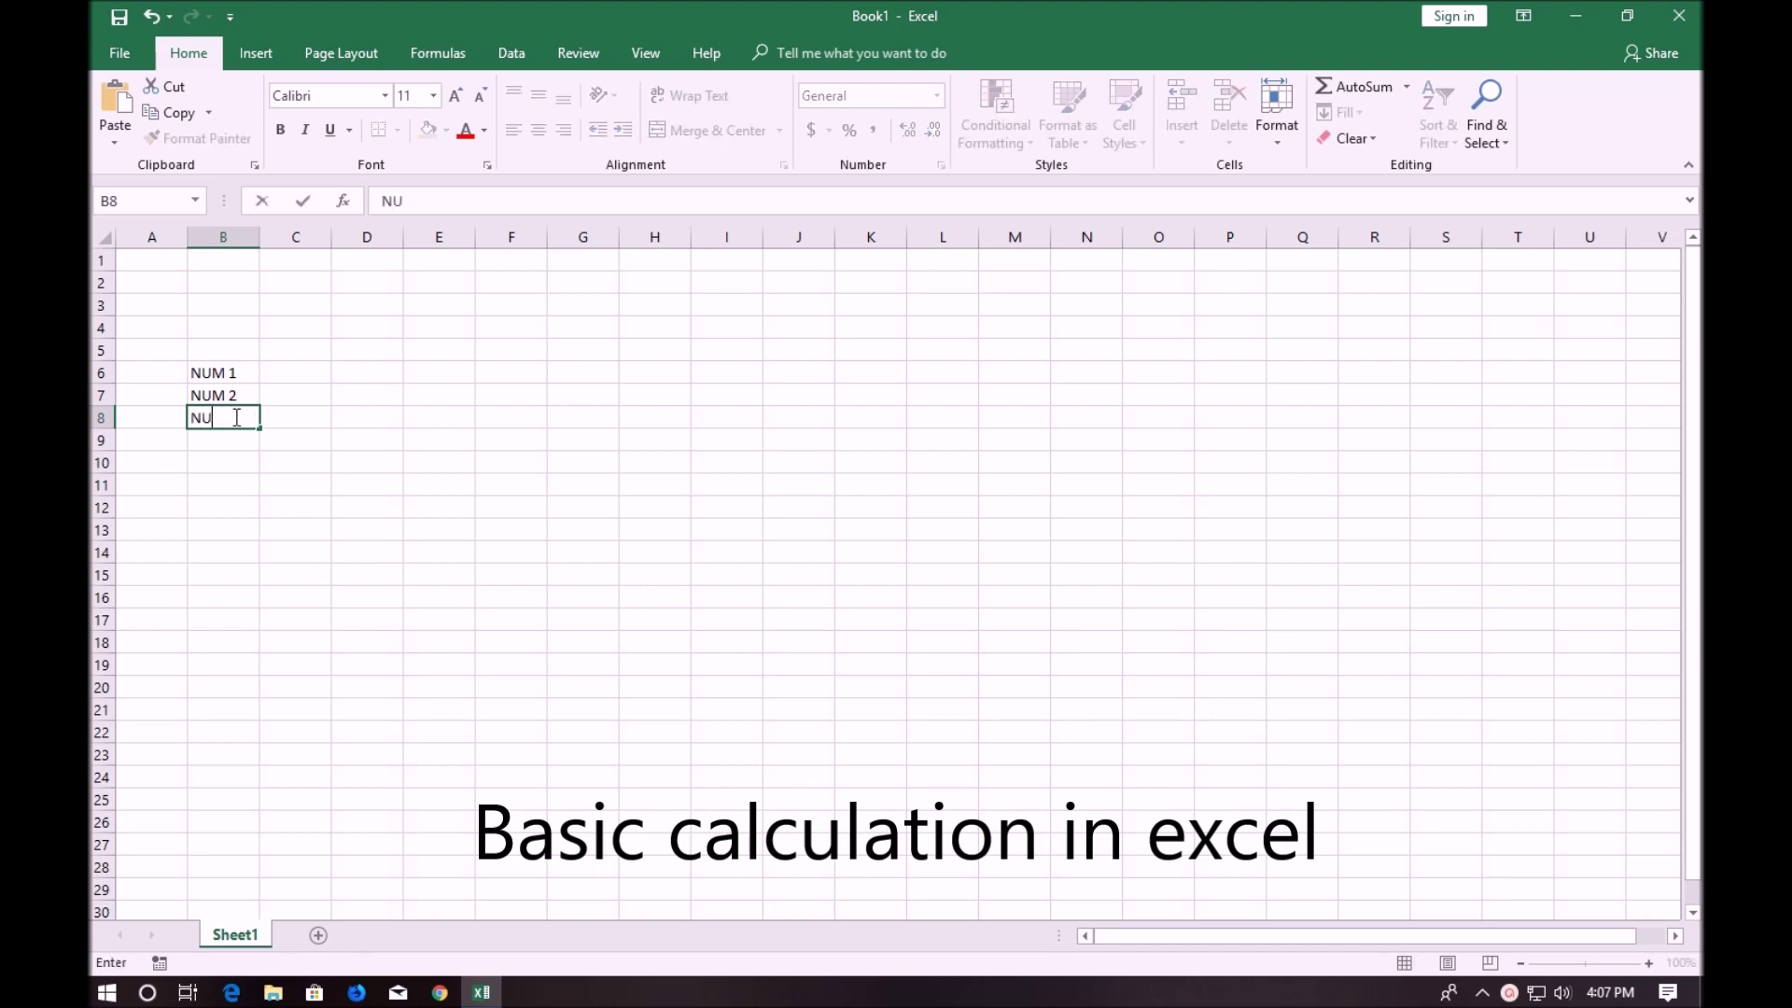
Complete the NUM 3 label in B8 and enter the label TOTAL in B9
click(305, 371)
click(239, 441)
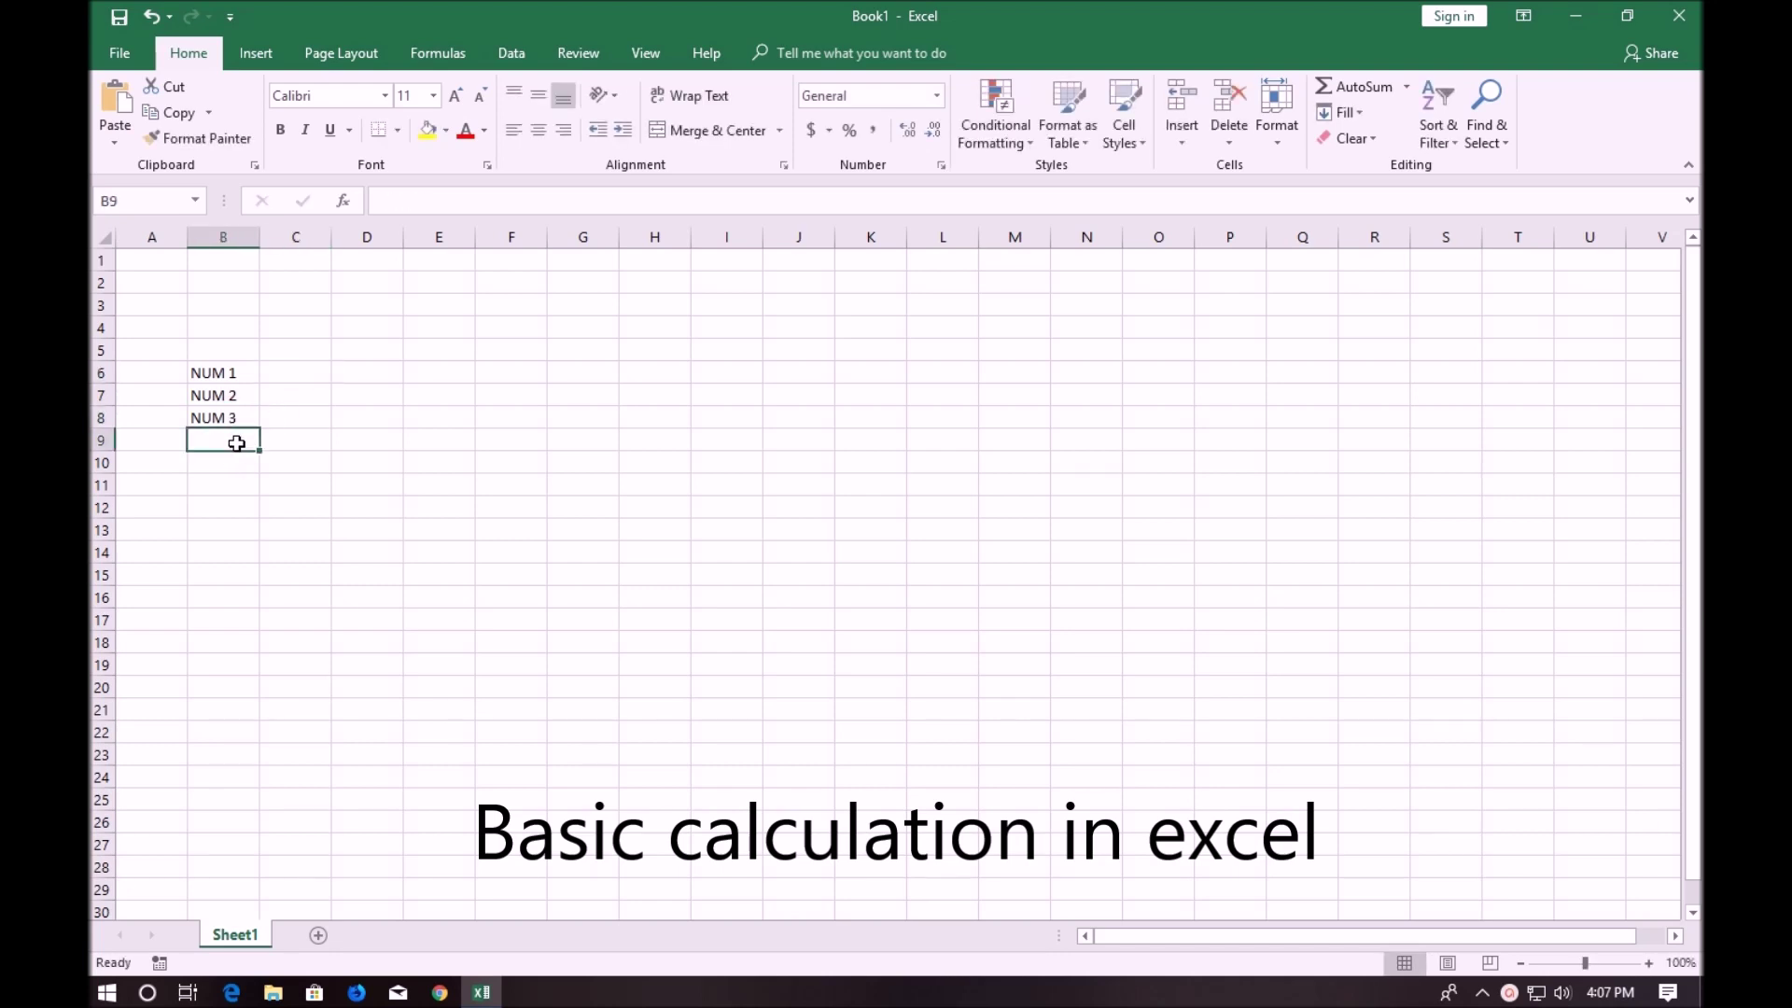
text(TOTAL)
Enter the values 432, 54 and 325 beside the three NUM labels in C6:C8
click(290, 374)
text(432)
click(295, 401)
text(54)
click(311, 416)
text(32)
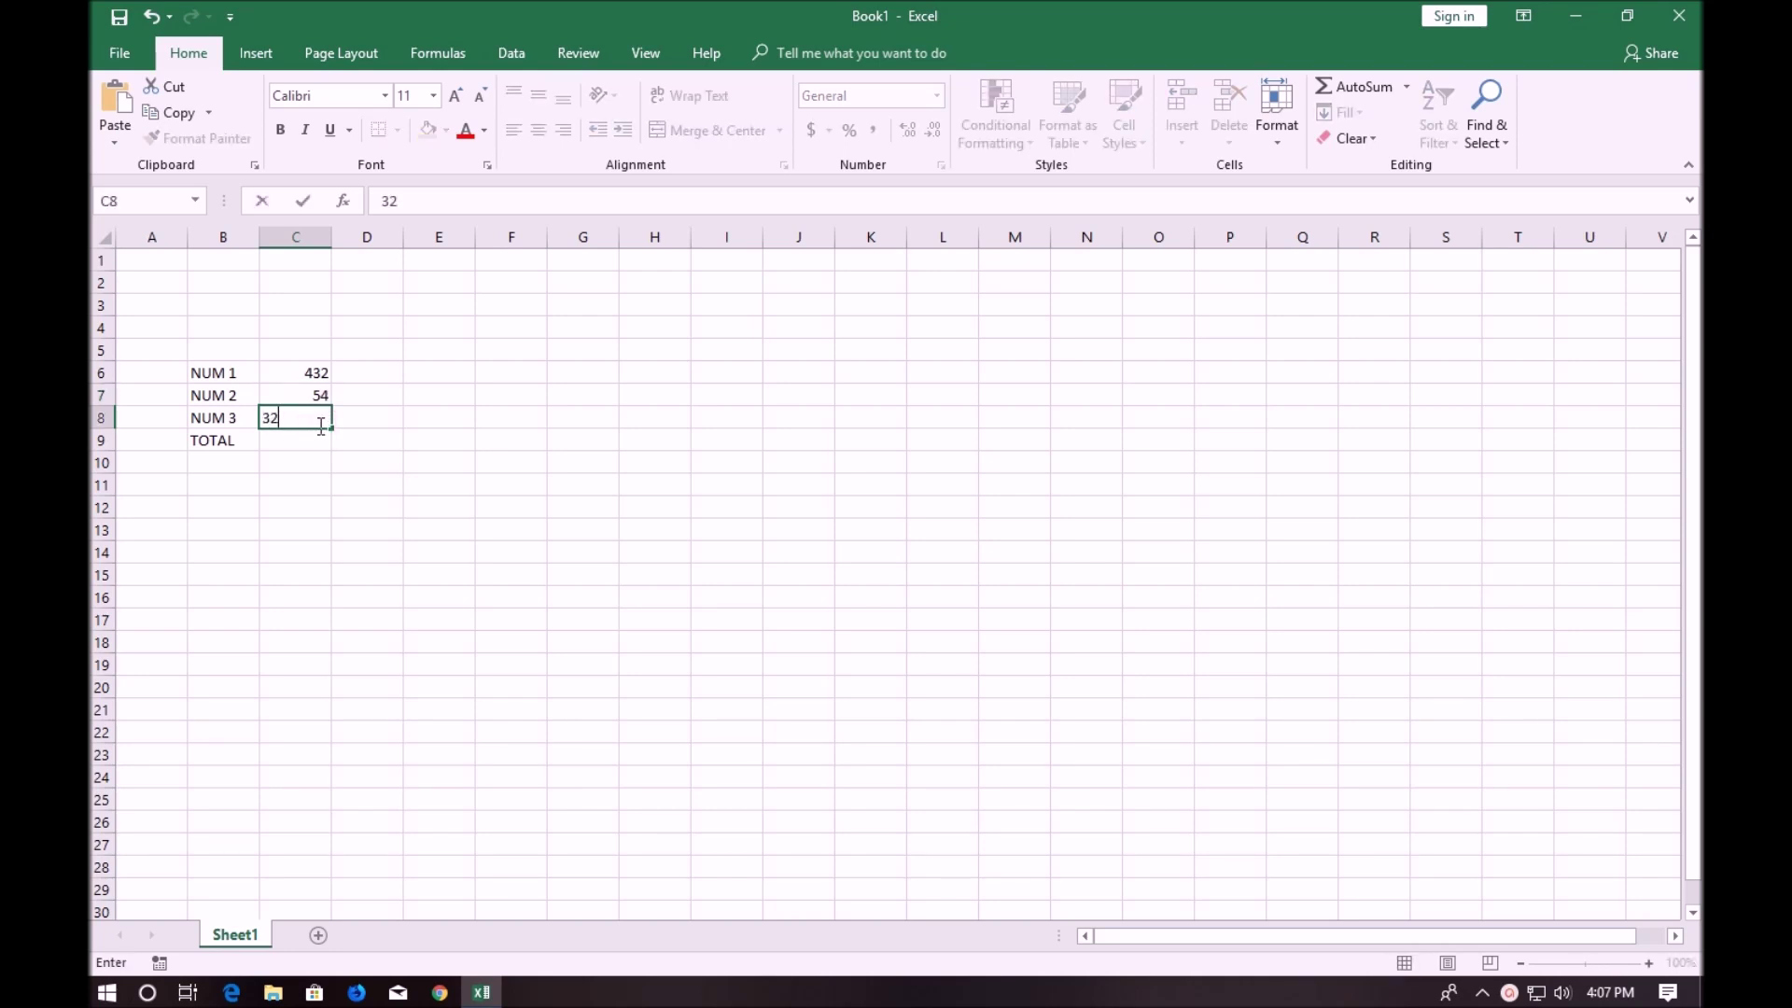
text(5)
key(Return)
Calculate the sum of C6:C8 in C9 with the AutoSum Sum function and check its formula
drag(295, 373, 311, 444)
click(311, 443)
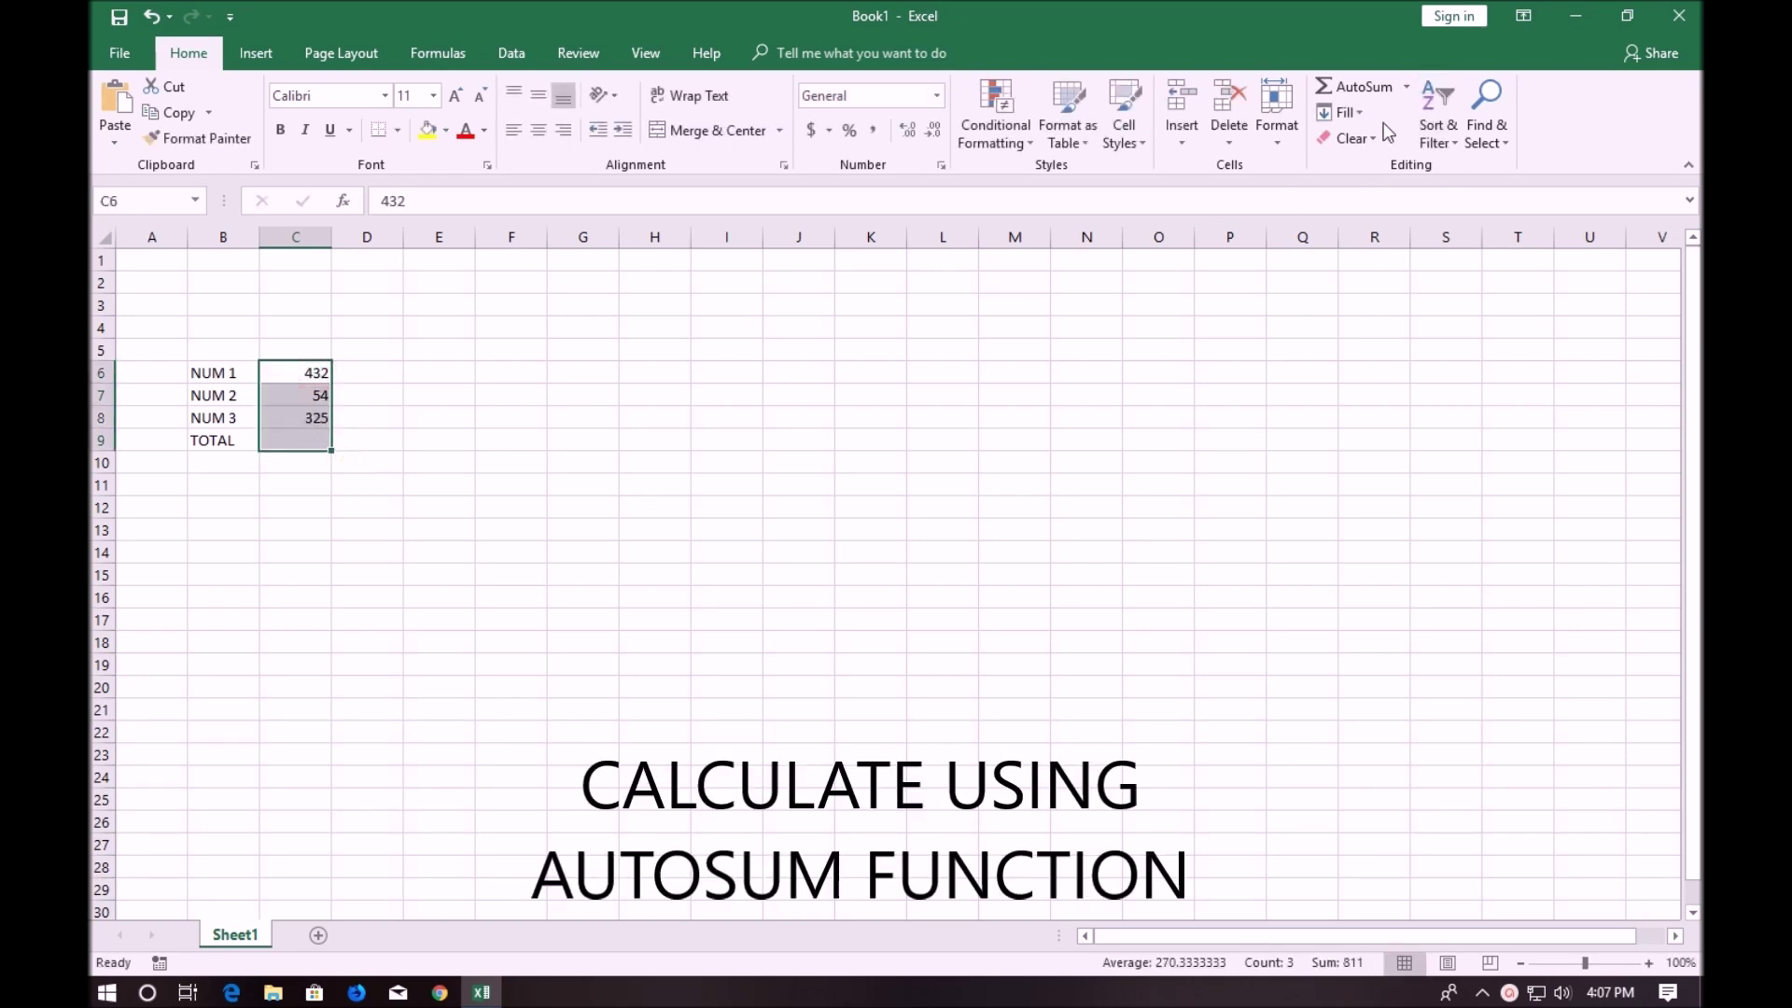
click(1409, 86)
click(1390, 110)
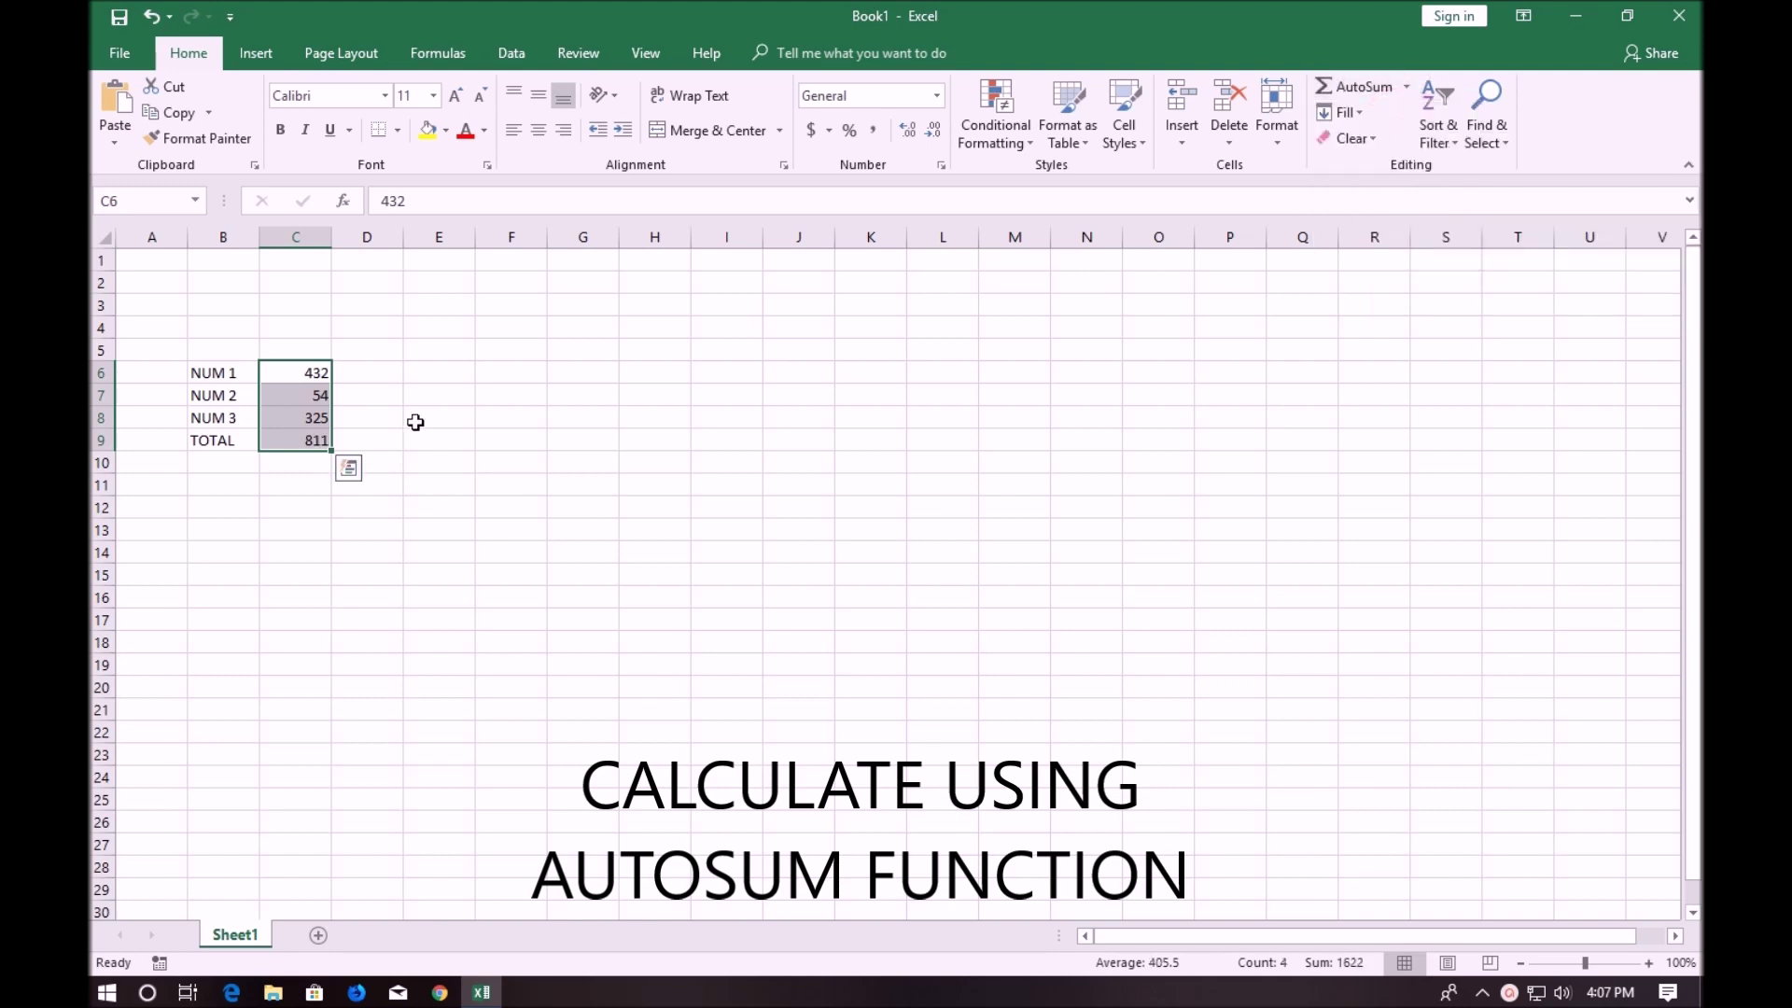
click(315, 443)
drag(311, 372, 312, 439)
click(315, 445)
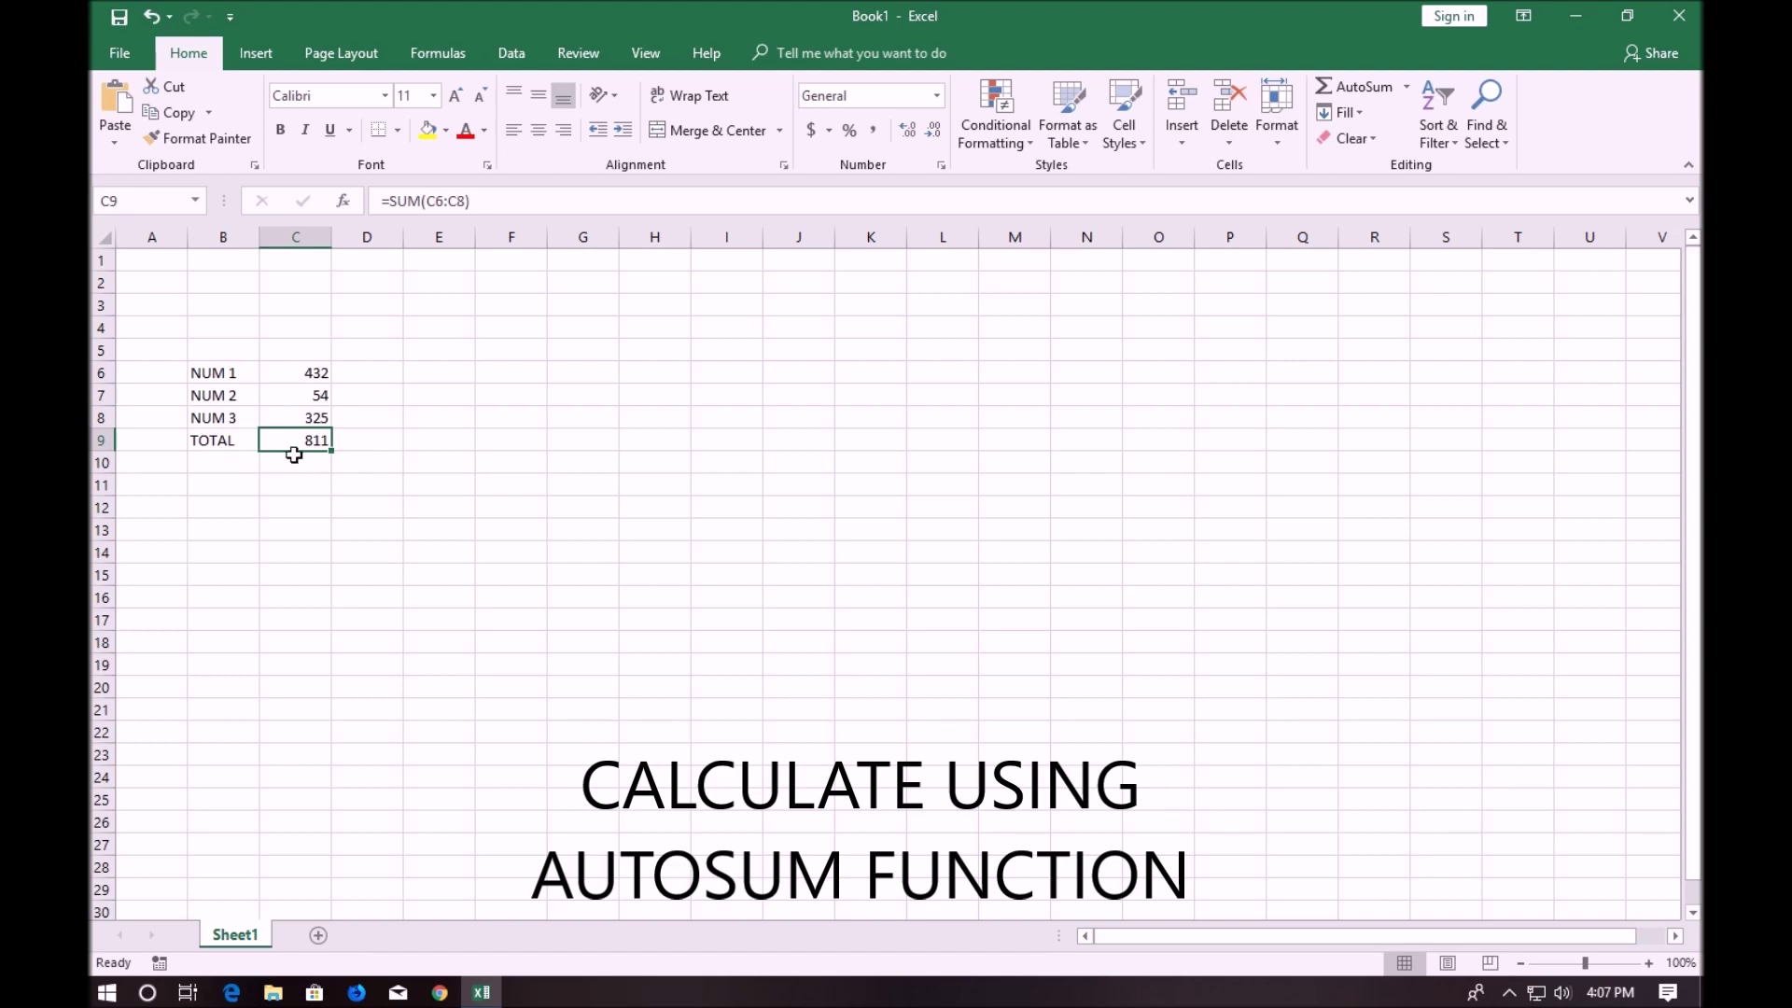
click(239, 464)
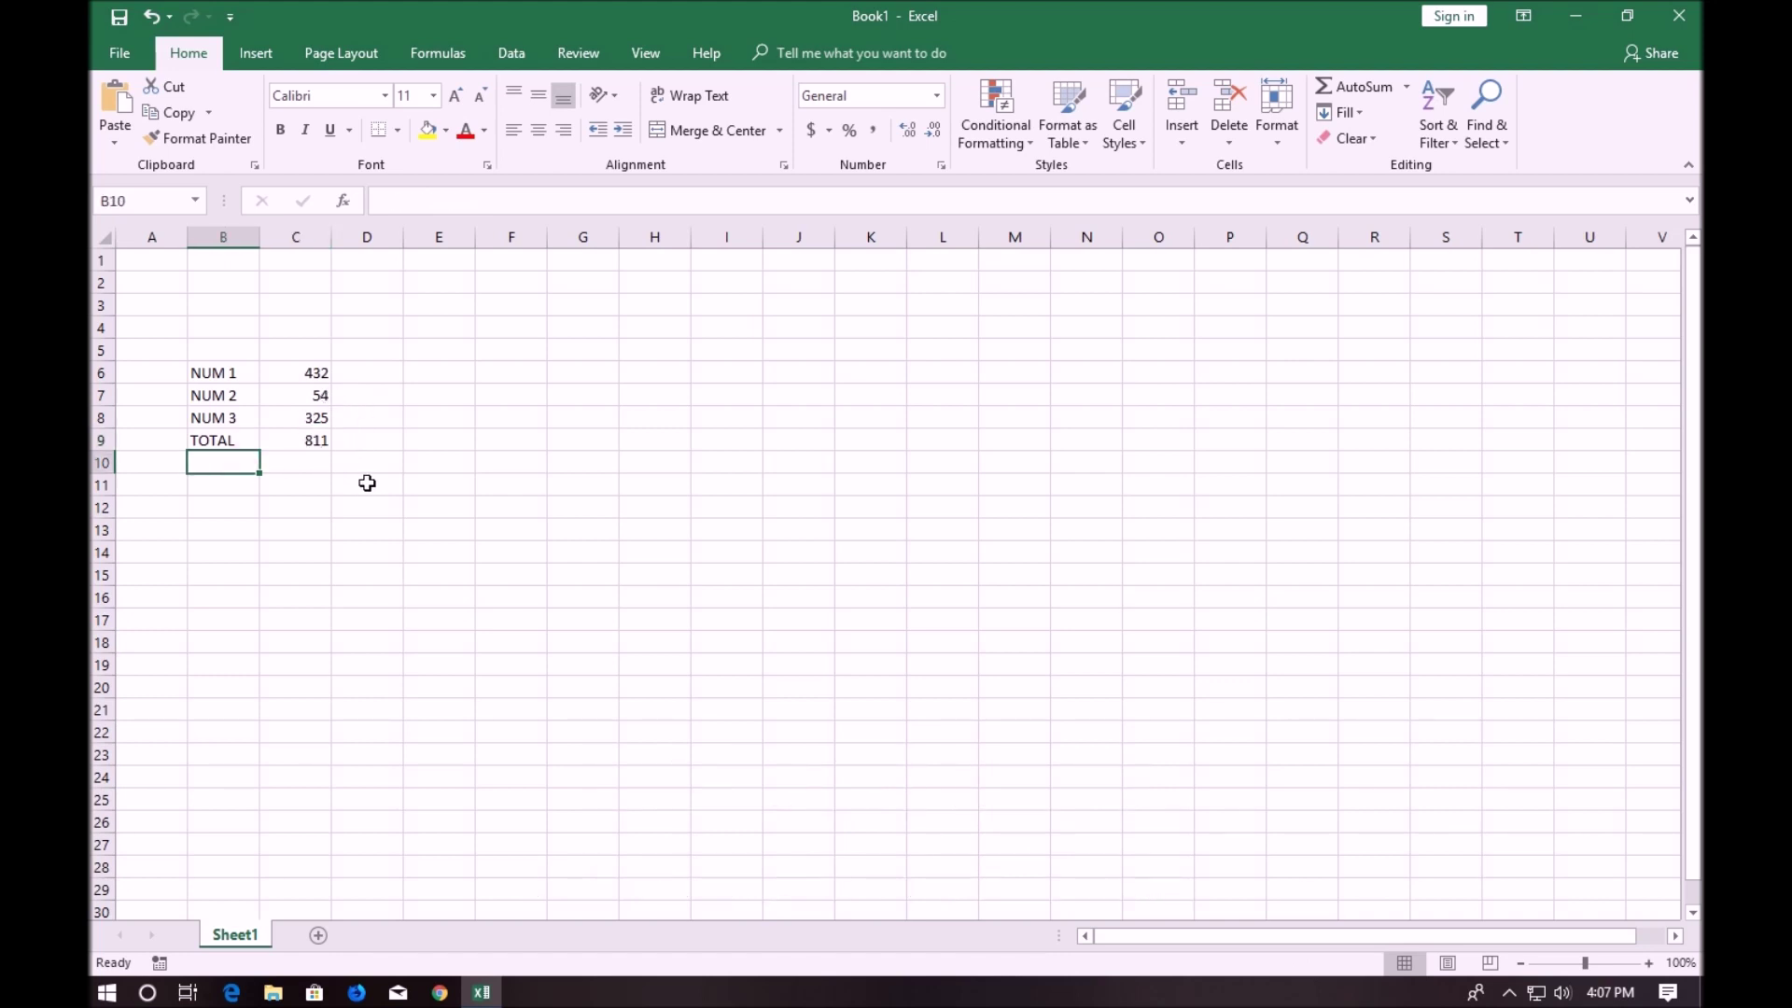
Relabel B9 as MIN and replace the result in C9 with the AutoSum Min of C6:C8
click(232, 441)
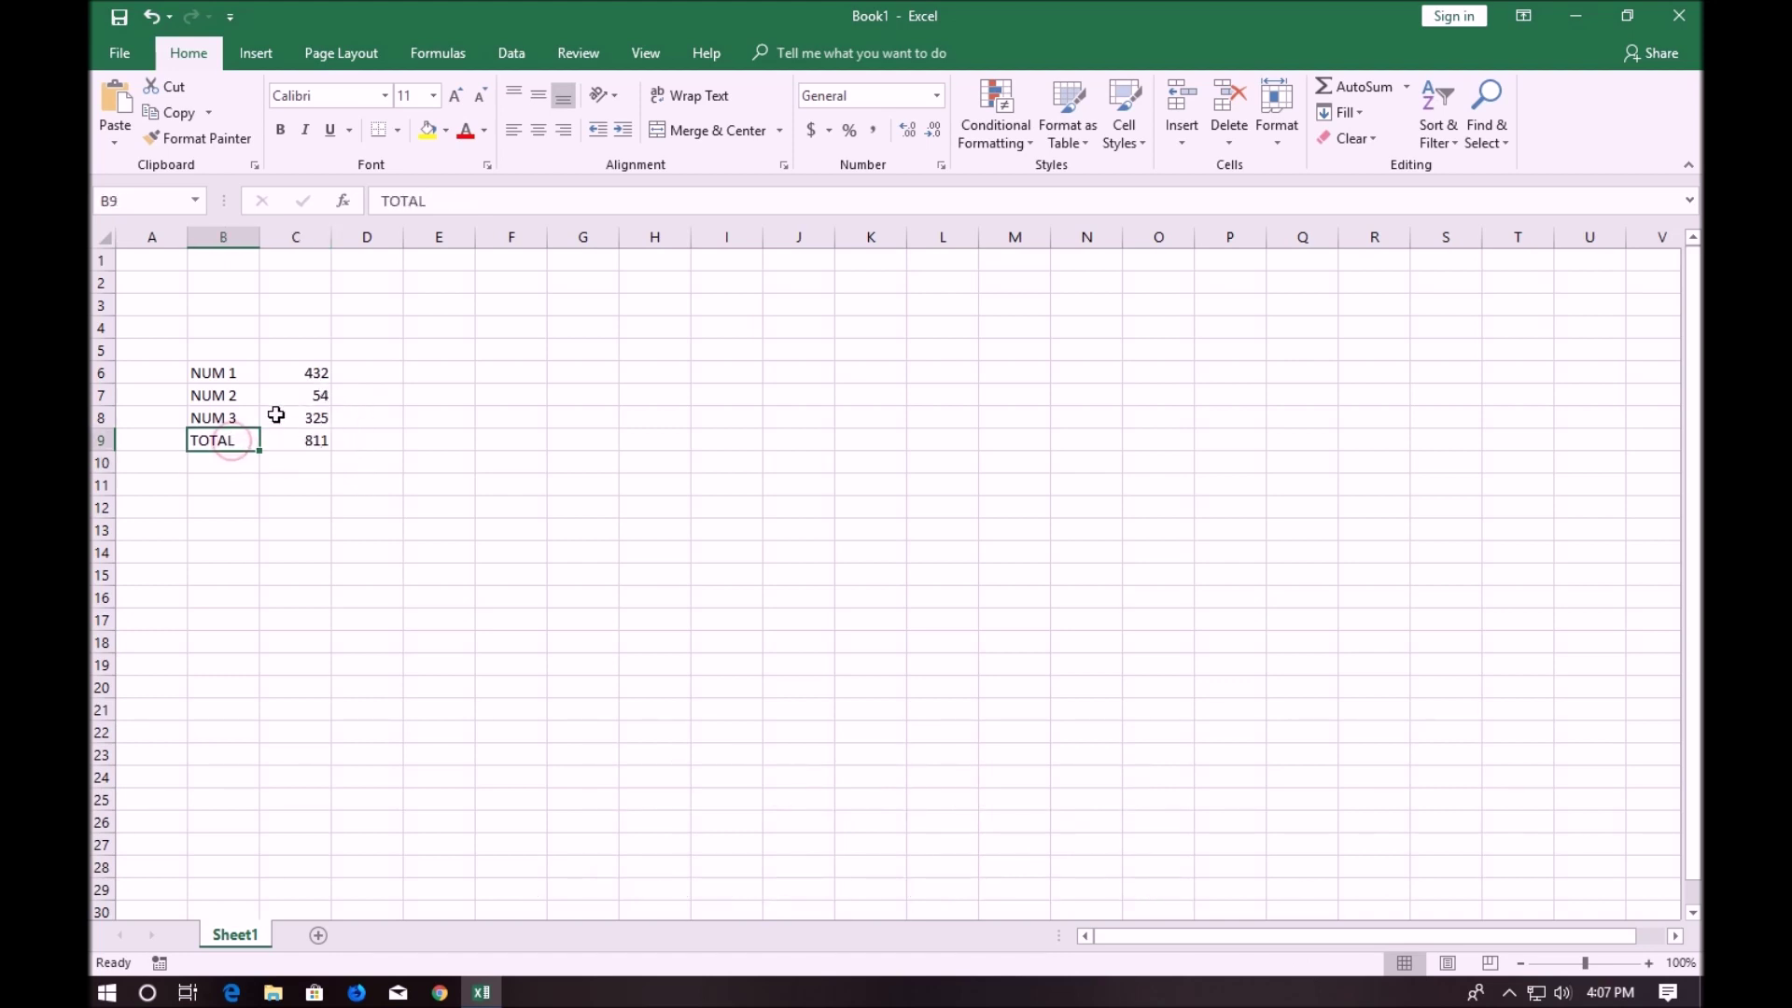
text(MI)
click(319, 450)
key(Delete)
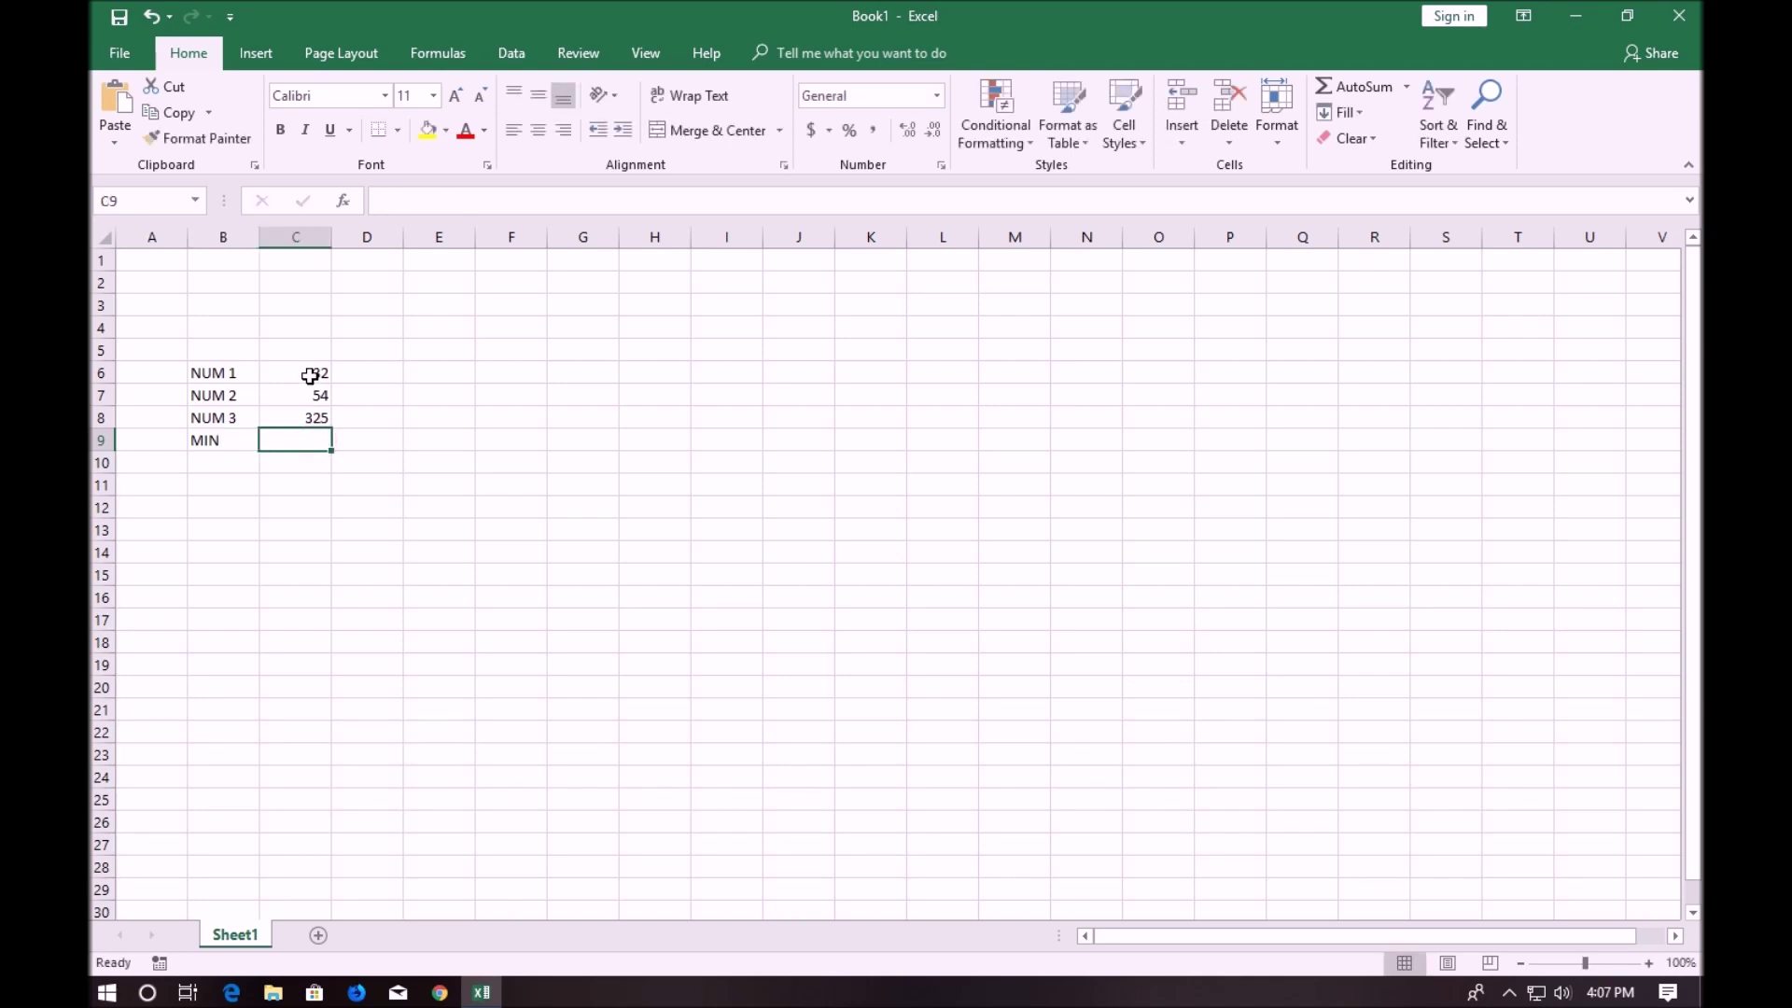
drag(318, 372, 317, 444)
click(1407, 86)
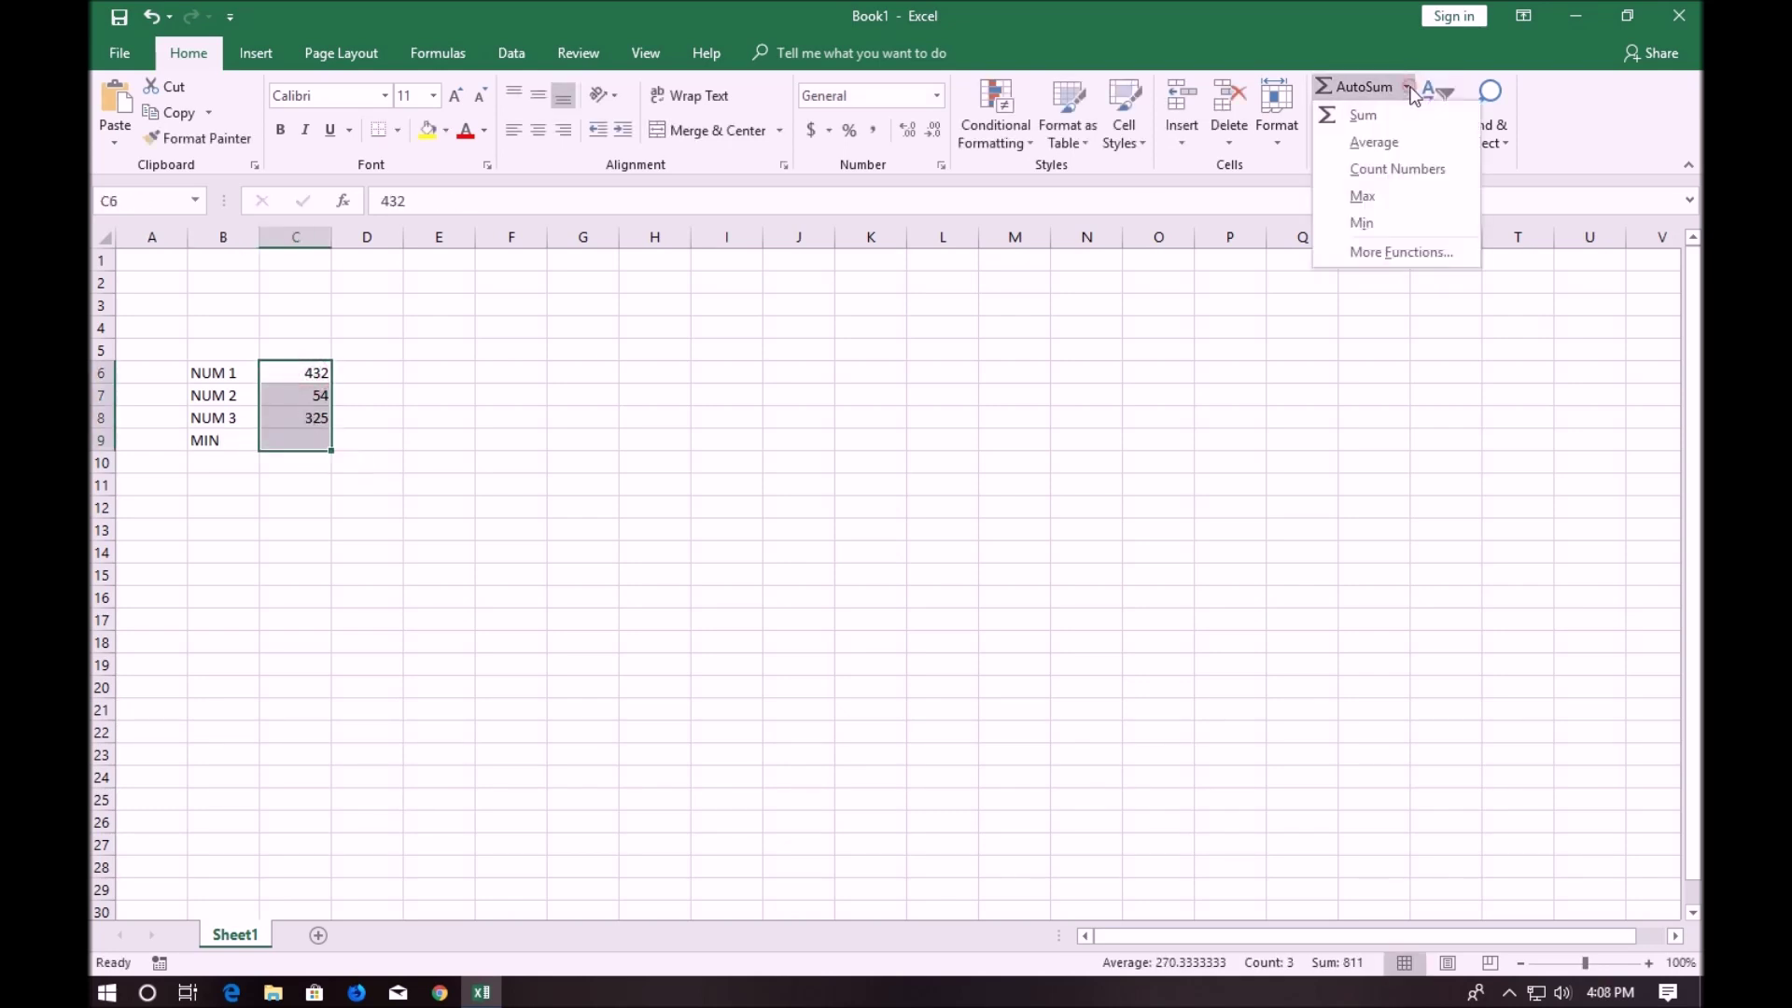
click(1372, 217)
Relabel B9 as MAX and replace the result in C9 with the AutoSum Max of C6:C8
click(256, 440)
text(MAX)
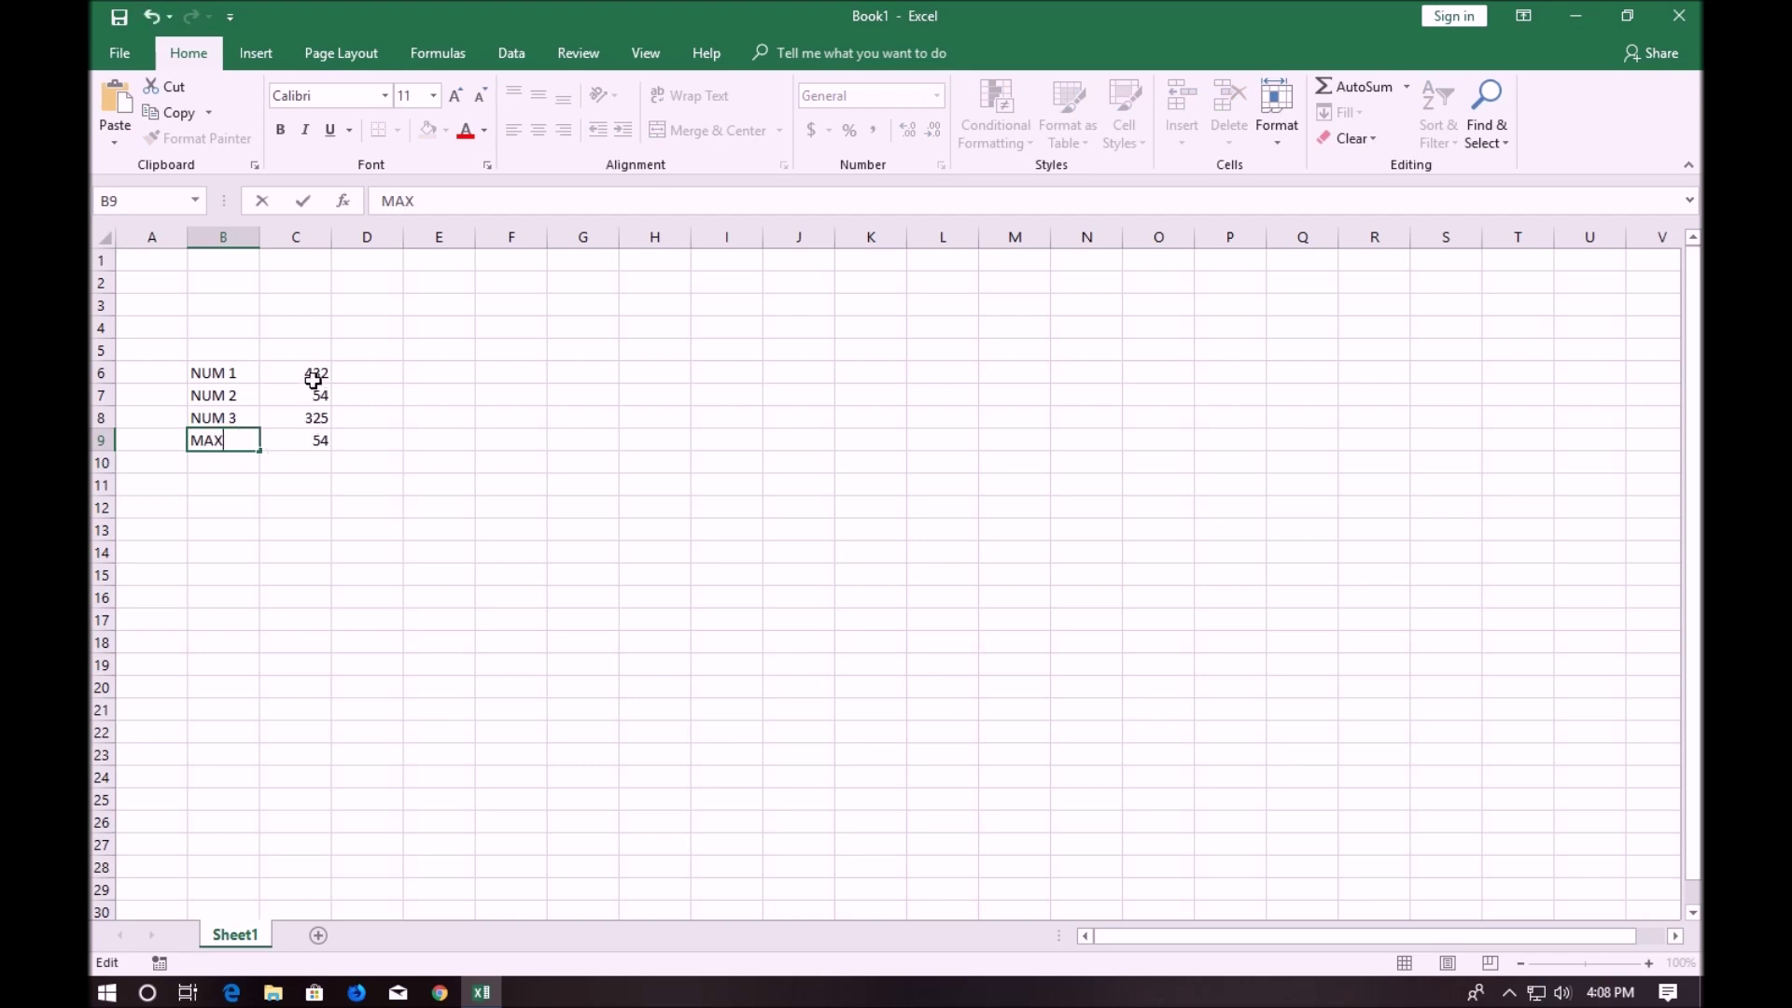
click(313, 380)
click(312, 440)
key(Delete)
drag(311, 373, 312, 444)
click(1406, 86)
click(1374, 194)
click(309, 445)
Relabel B9 as AVERAGE and replace the result in C9 with the AutoSum Average of C6:C8
double_click(236, 437)
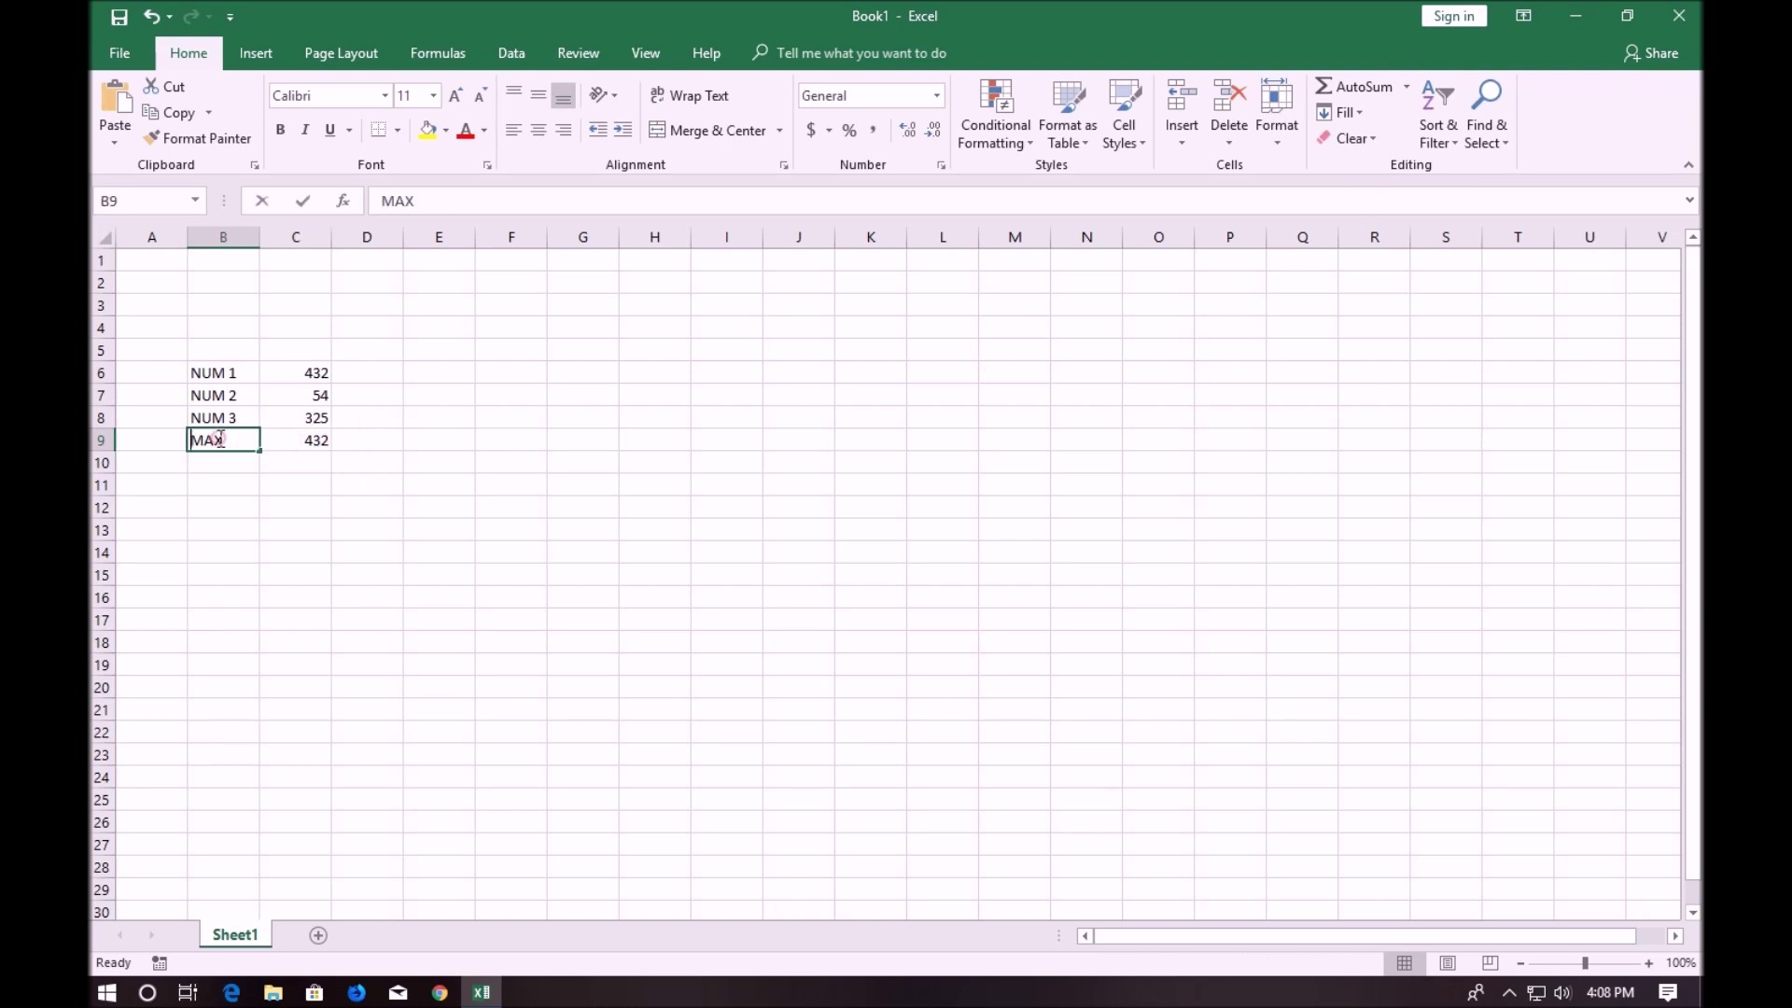
text(AVERAGE)
click(309, 440)
key(Delete)
drag(310, 373, 310, 435)
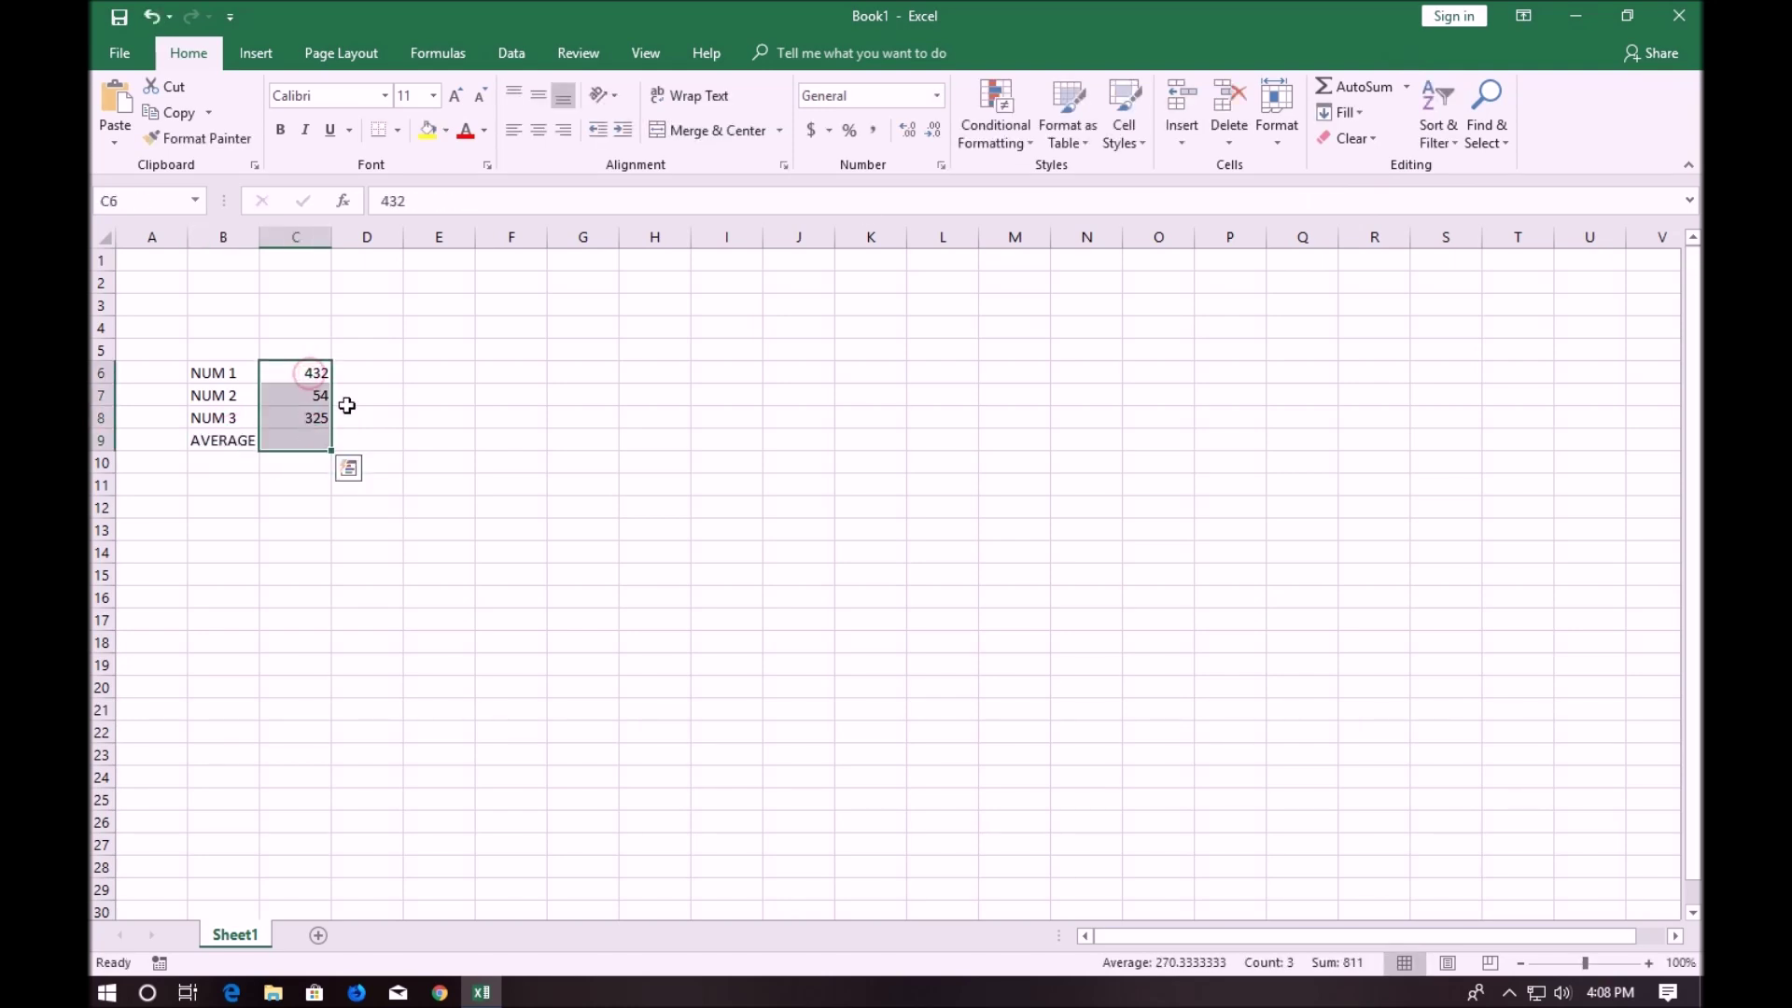
click(1406, 86)
click(1381, 141)
click(311, 439)
click(312, 440)
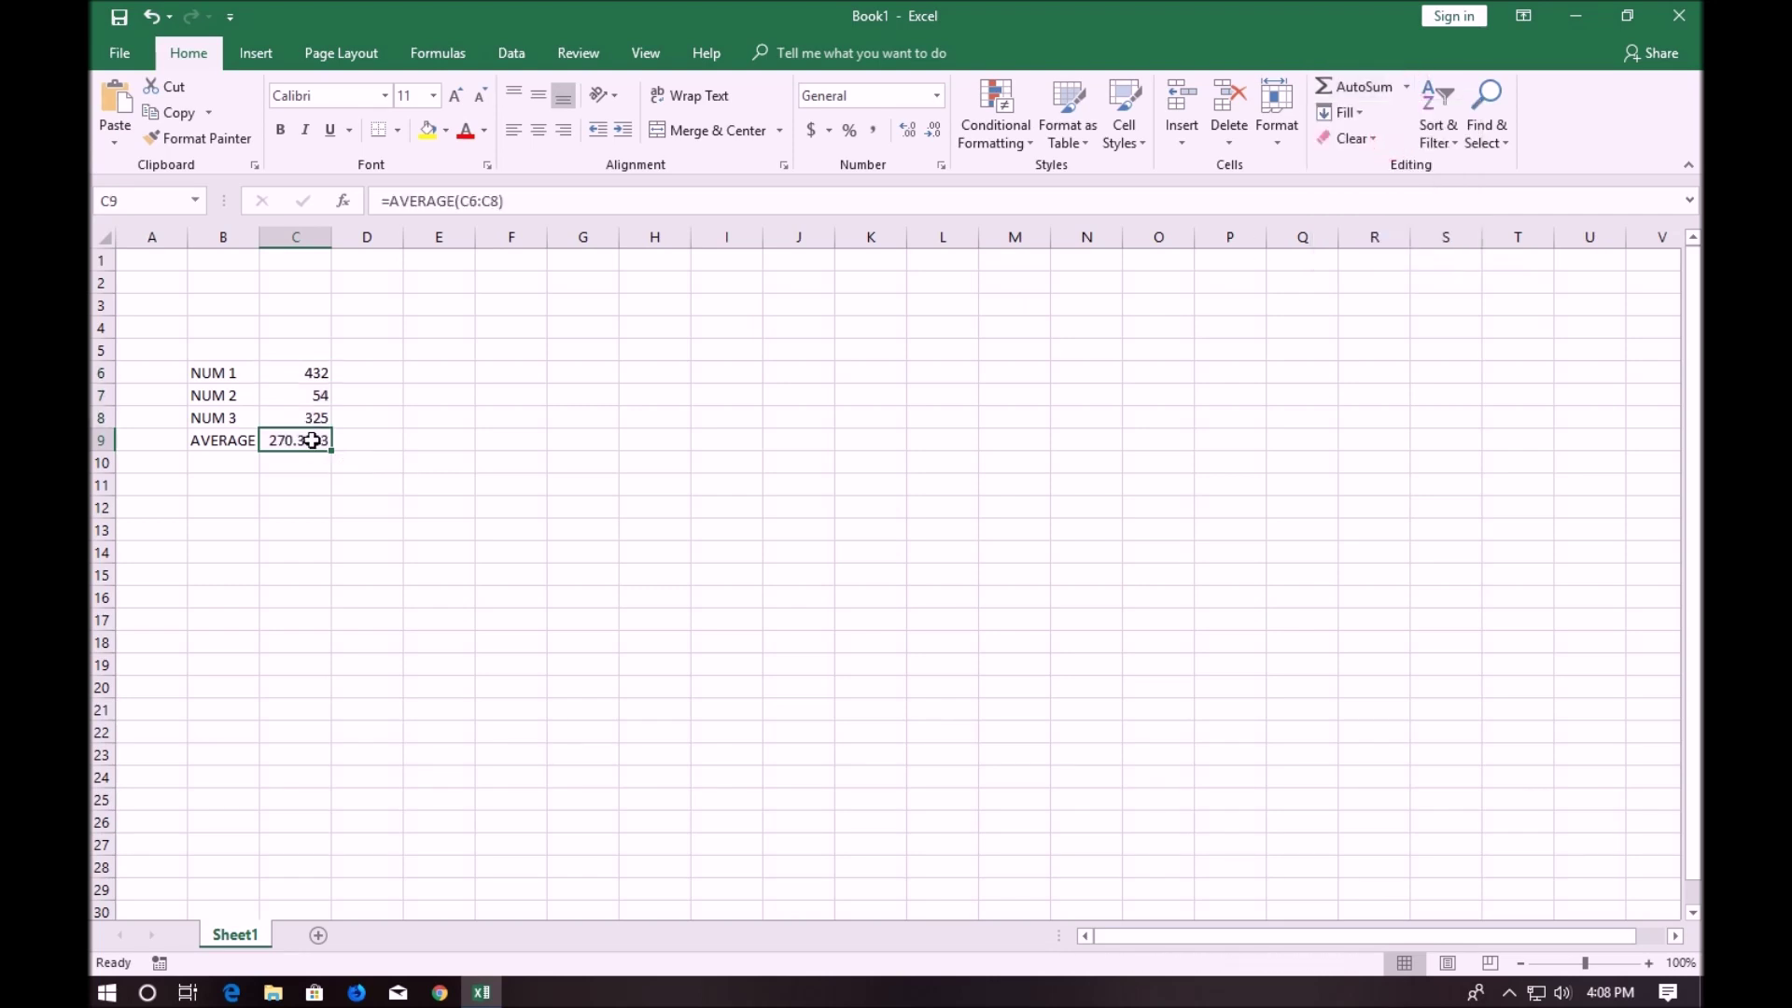
click(319, 374)
click(305, 443)
Enter SUNDAY in E6 and autofill the weekdays down to SATURDAY in E12
click(459, 372)
text(SUNDA)
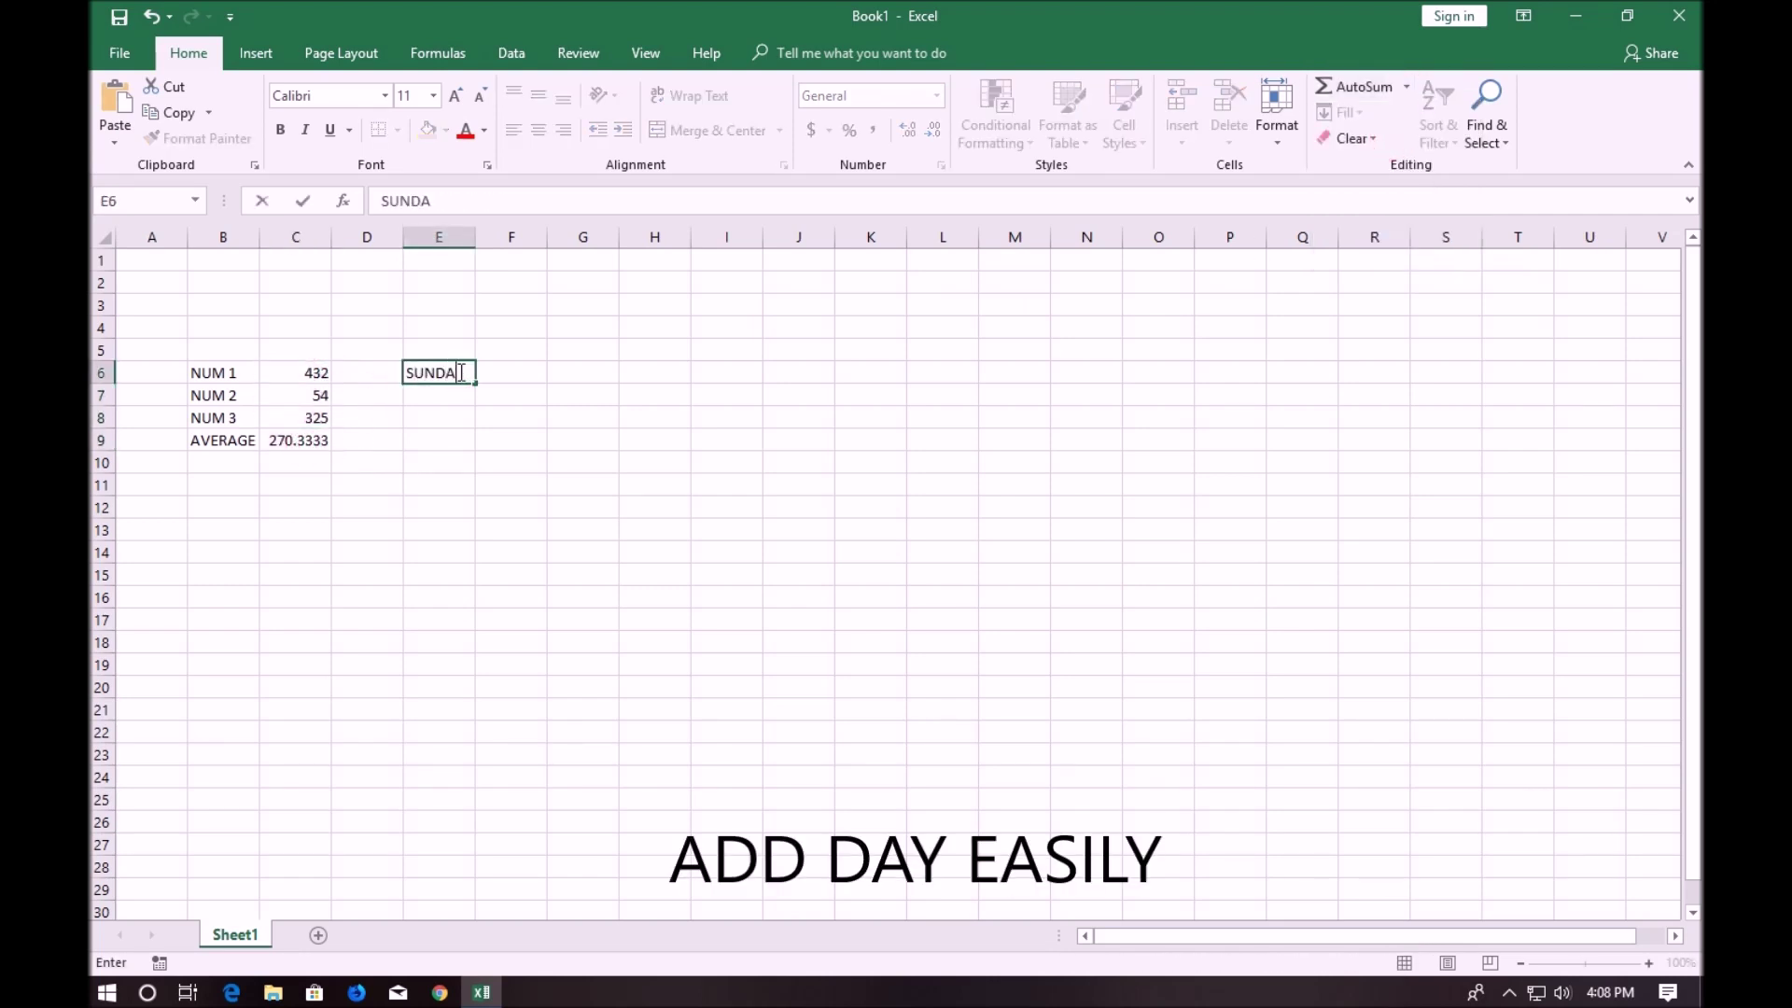
text(Y)
drag(474, 383, 474, 511)
Autofill the weekdays across row 6 from SUNDAY in E6 to SATURDAY in K6
click(461, 371)
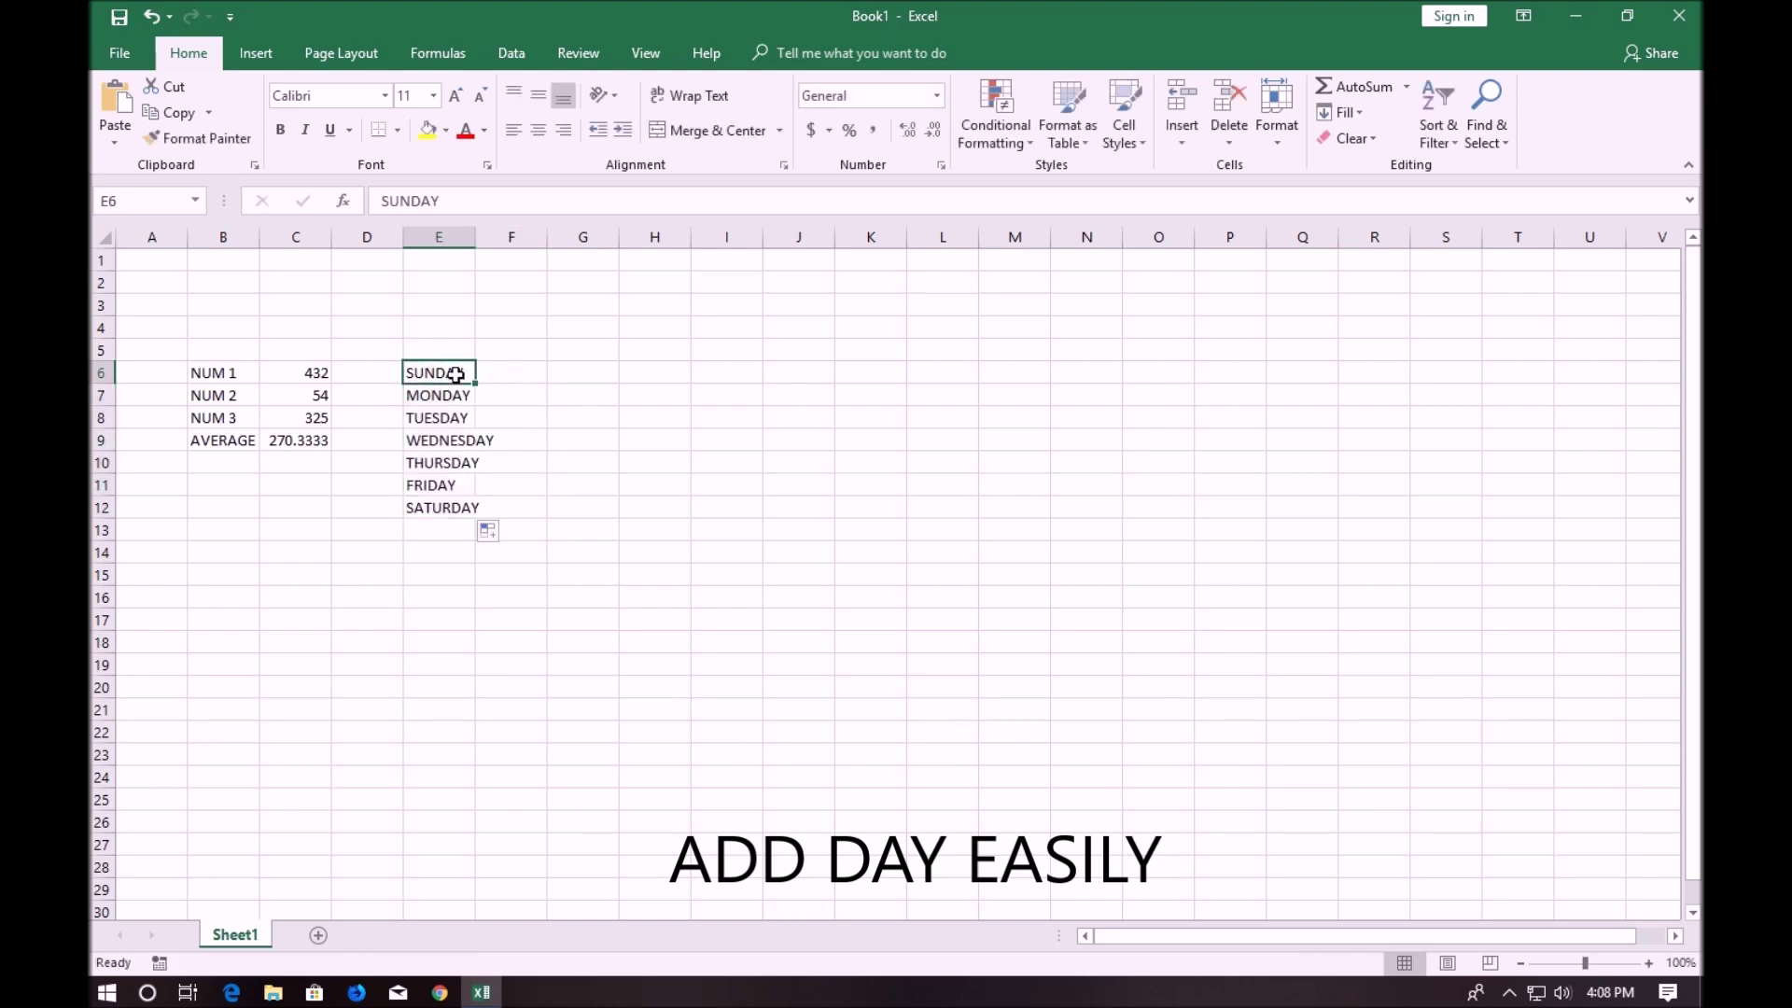
drag(476, 382, 869, 382)
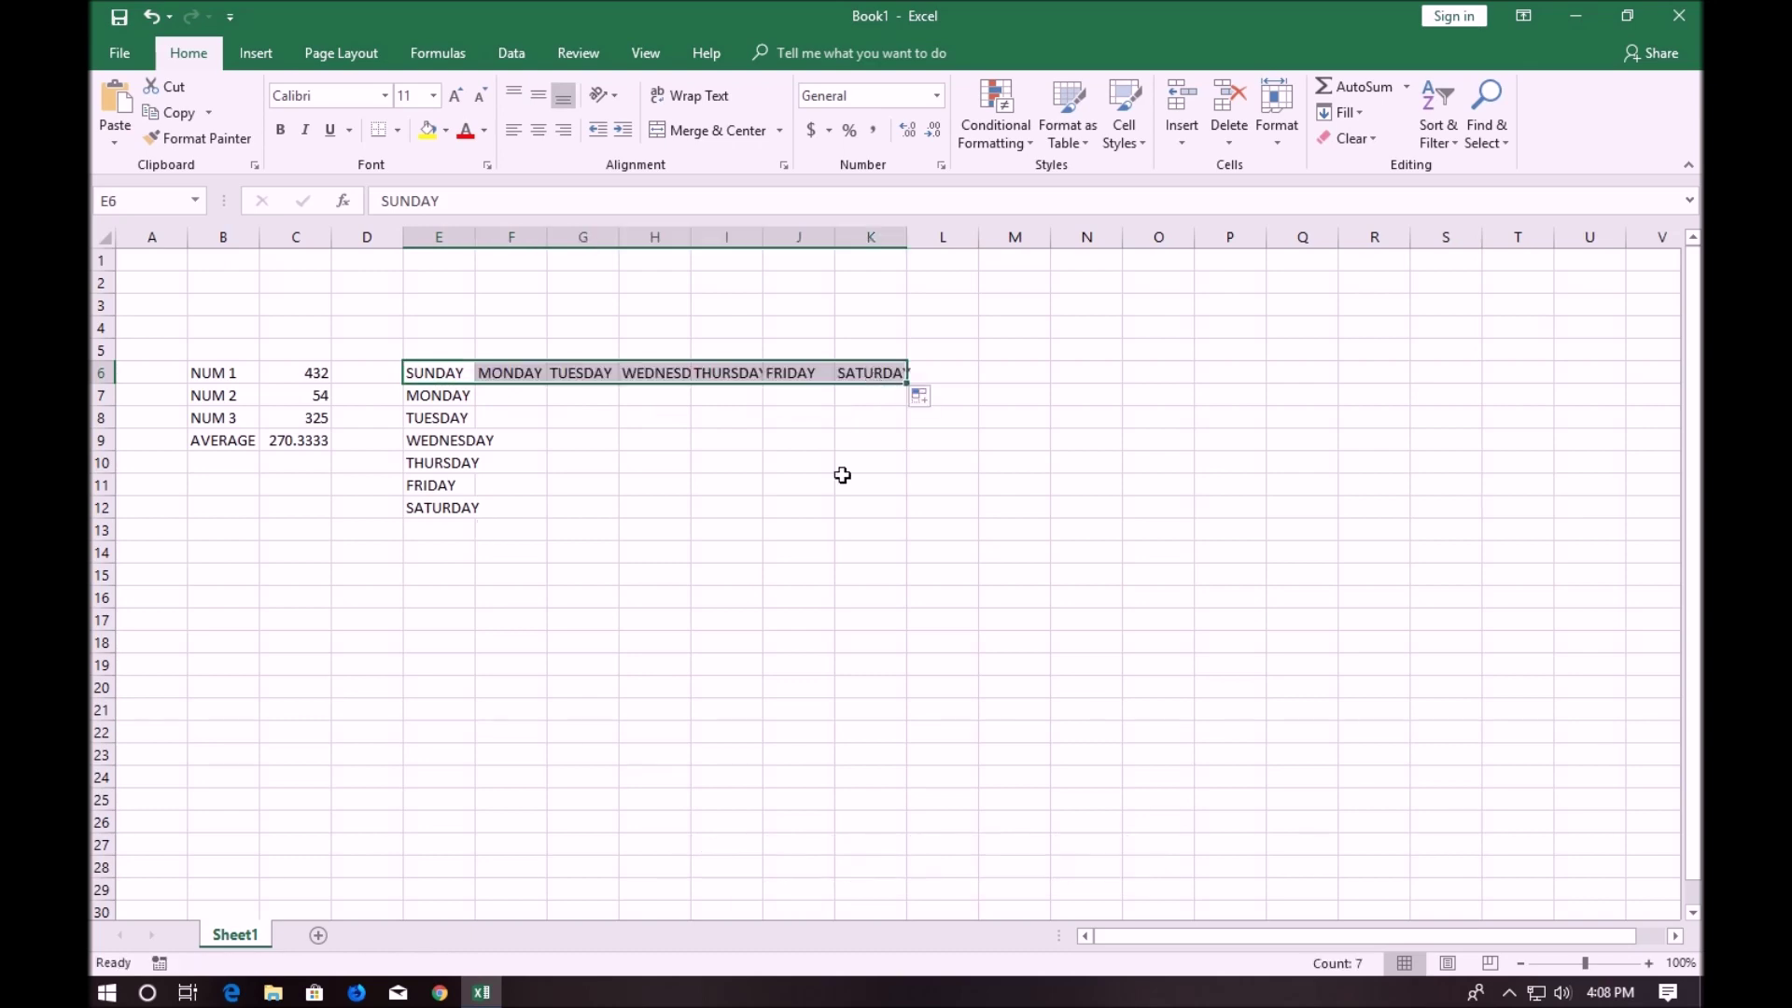
click(856, 544)
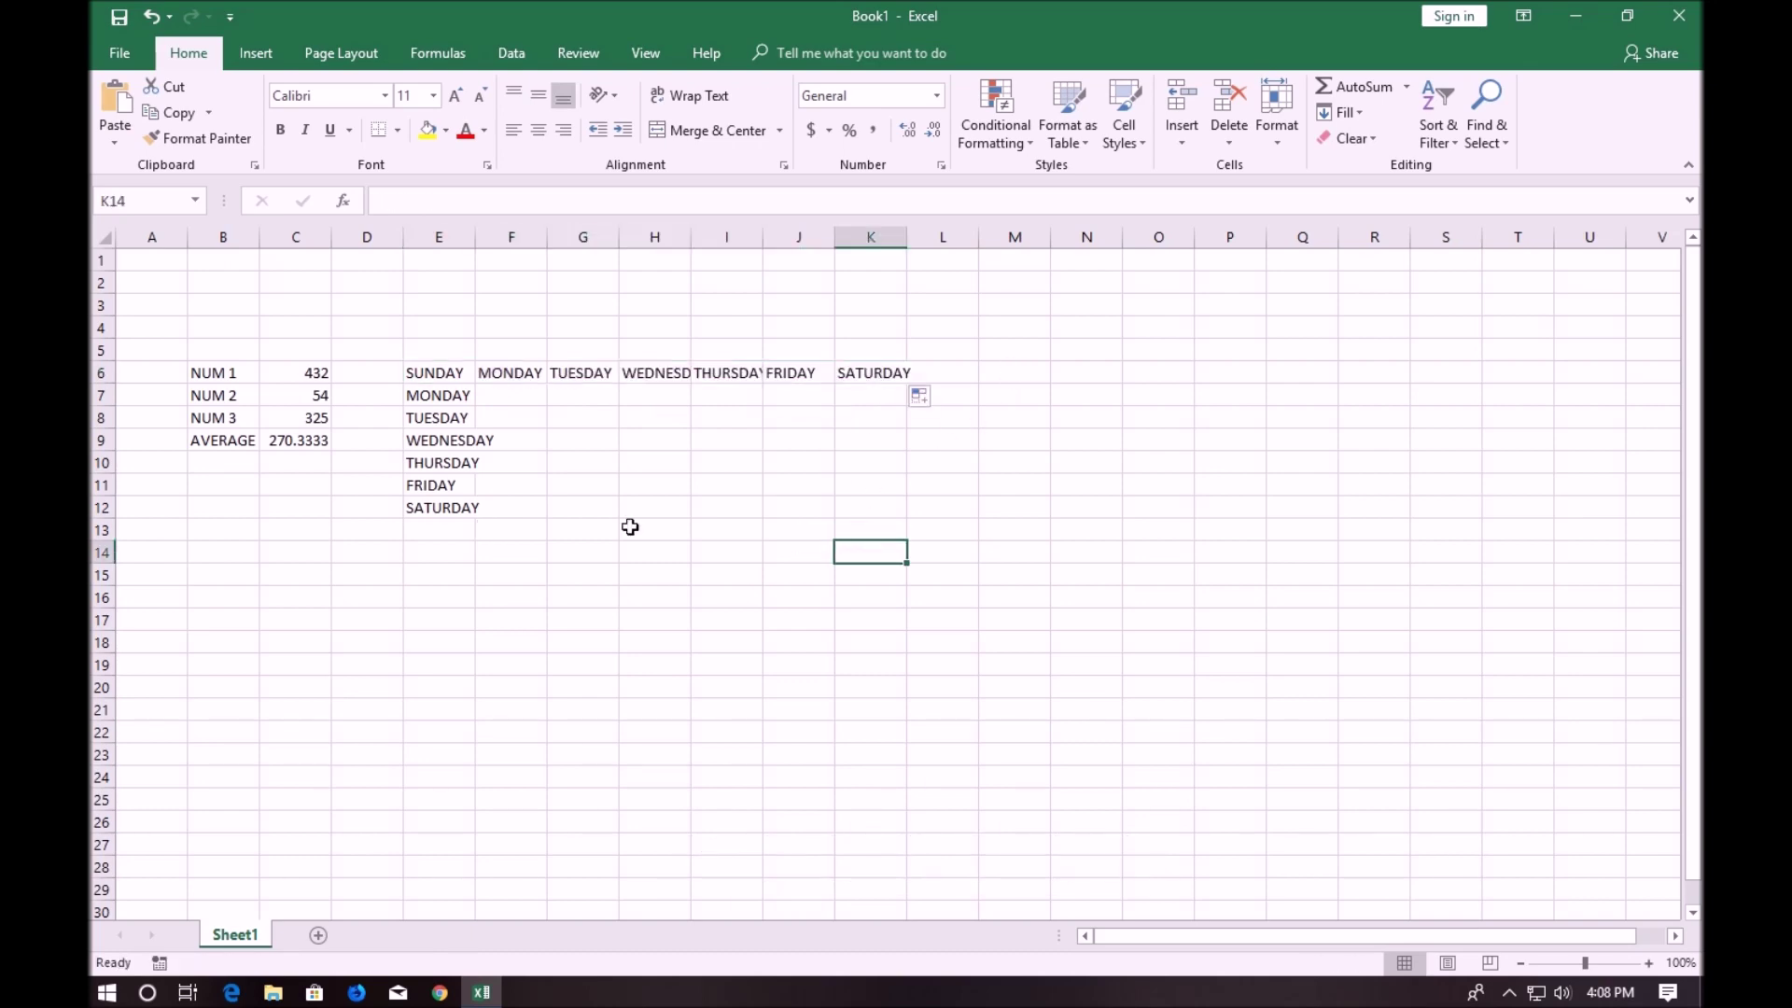
click(1011, 373)
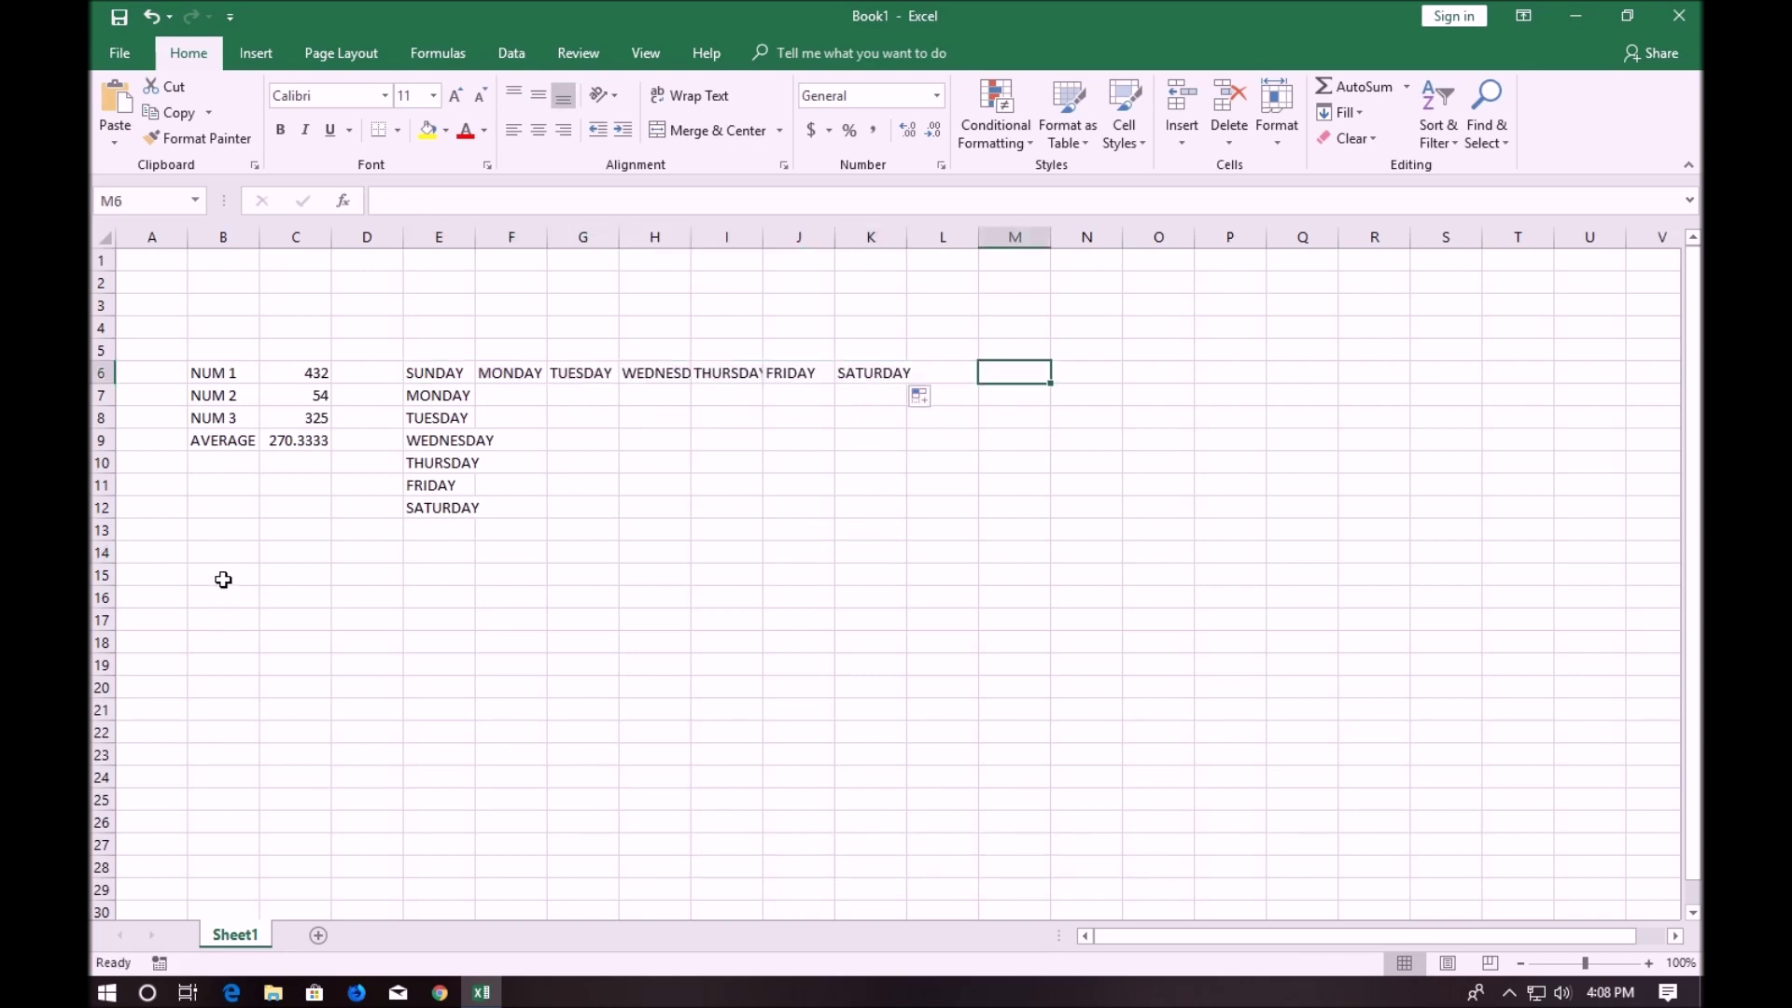
Enter 1 in B15 and autofill it down to B19
scroll(291, 703, up, 3)
click(295, 728)
text(1)
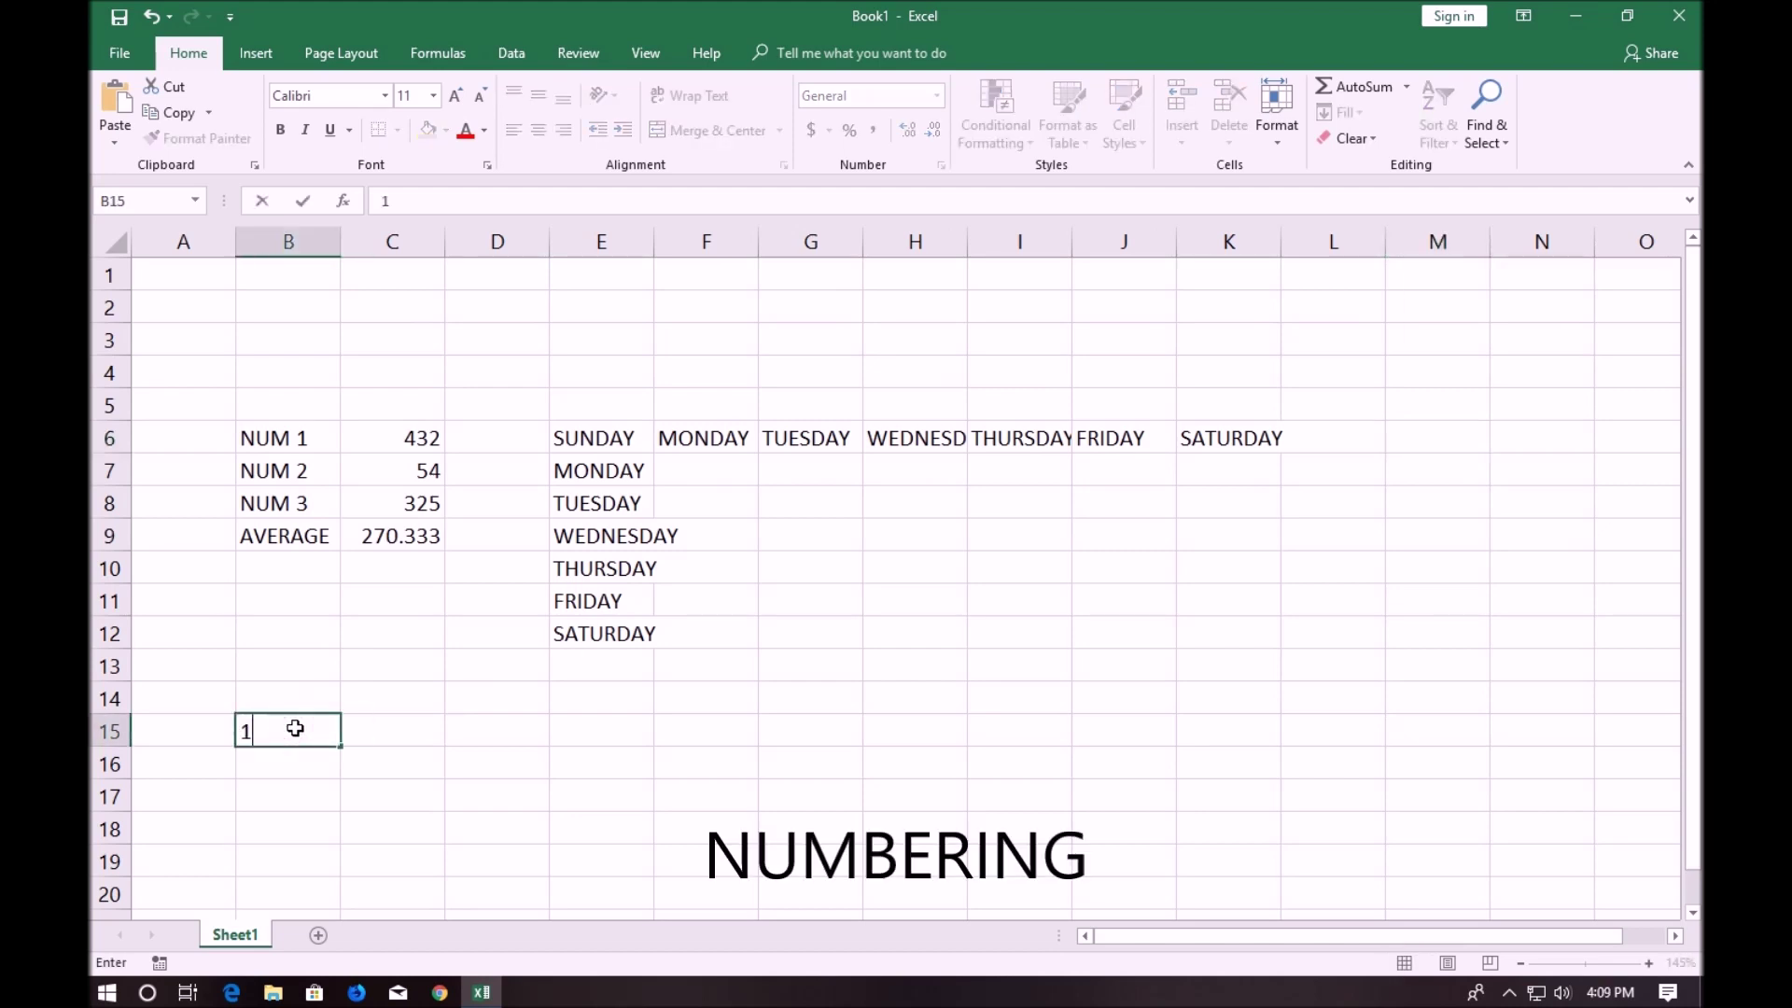
drag(342, 748, 345, 870)
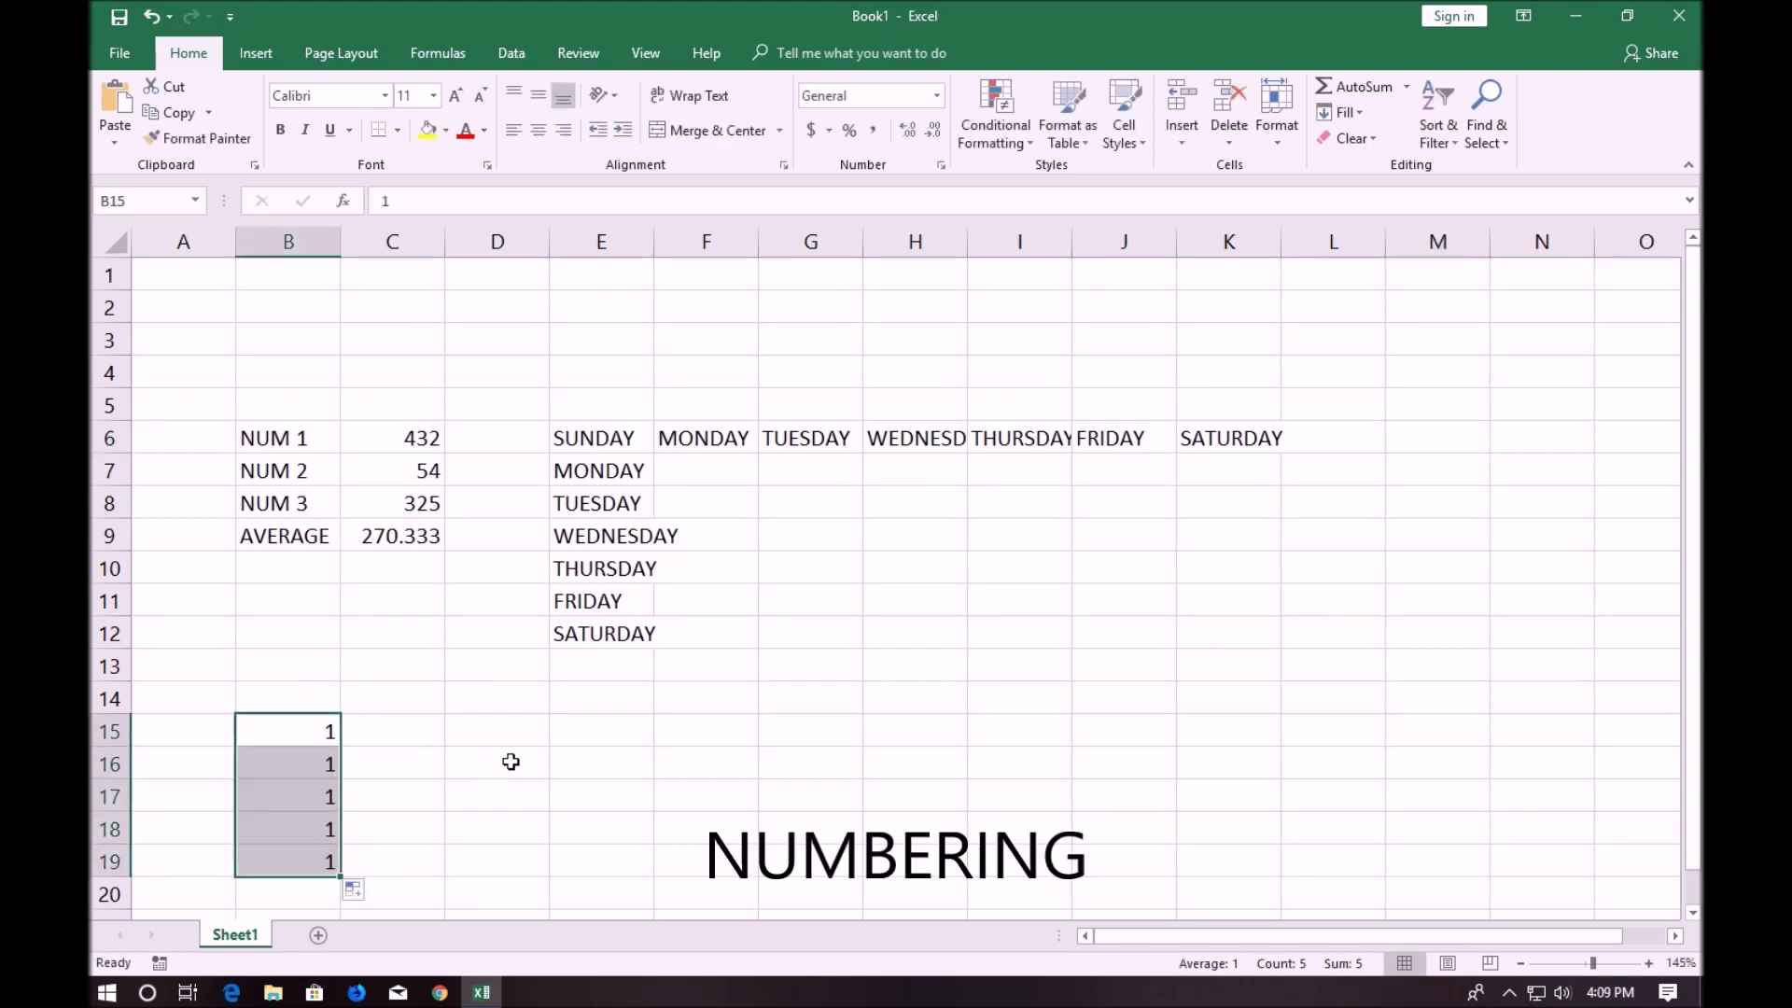
Enter 1 and 2 in D15:D16 and autofill the number series down to 8 in D22
click(504, 734)
text(1)
key(Return)
text(2)
click(532, 732)
drag(532, 733, 529, 760)
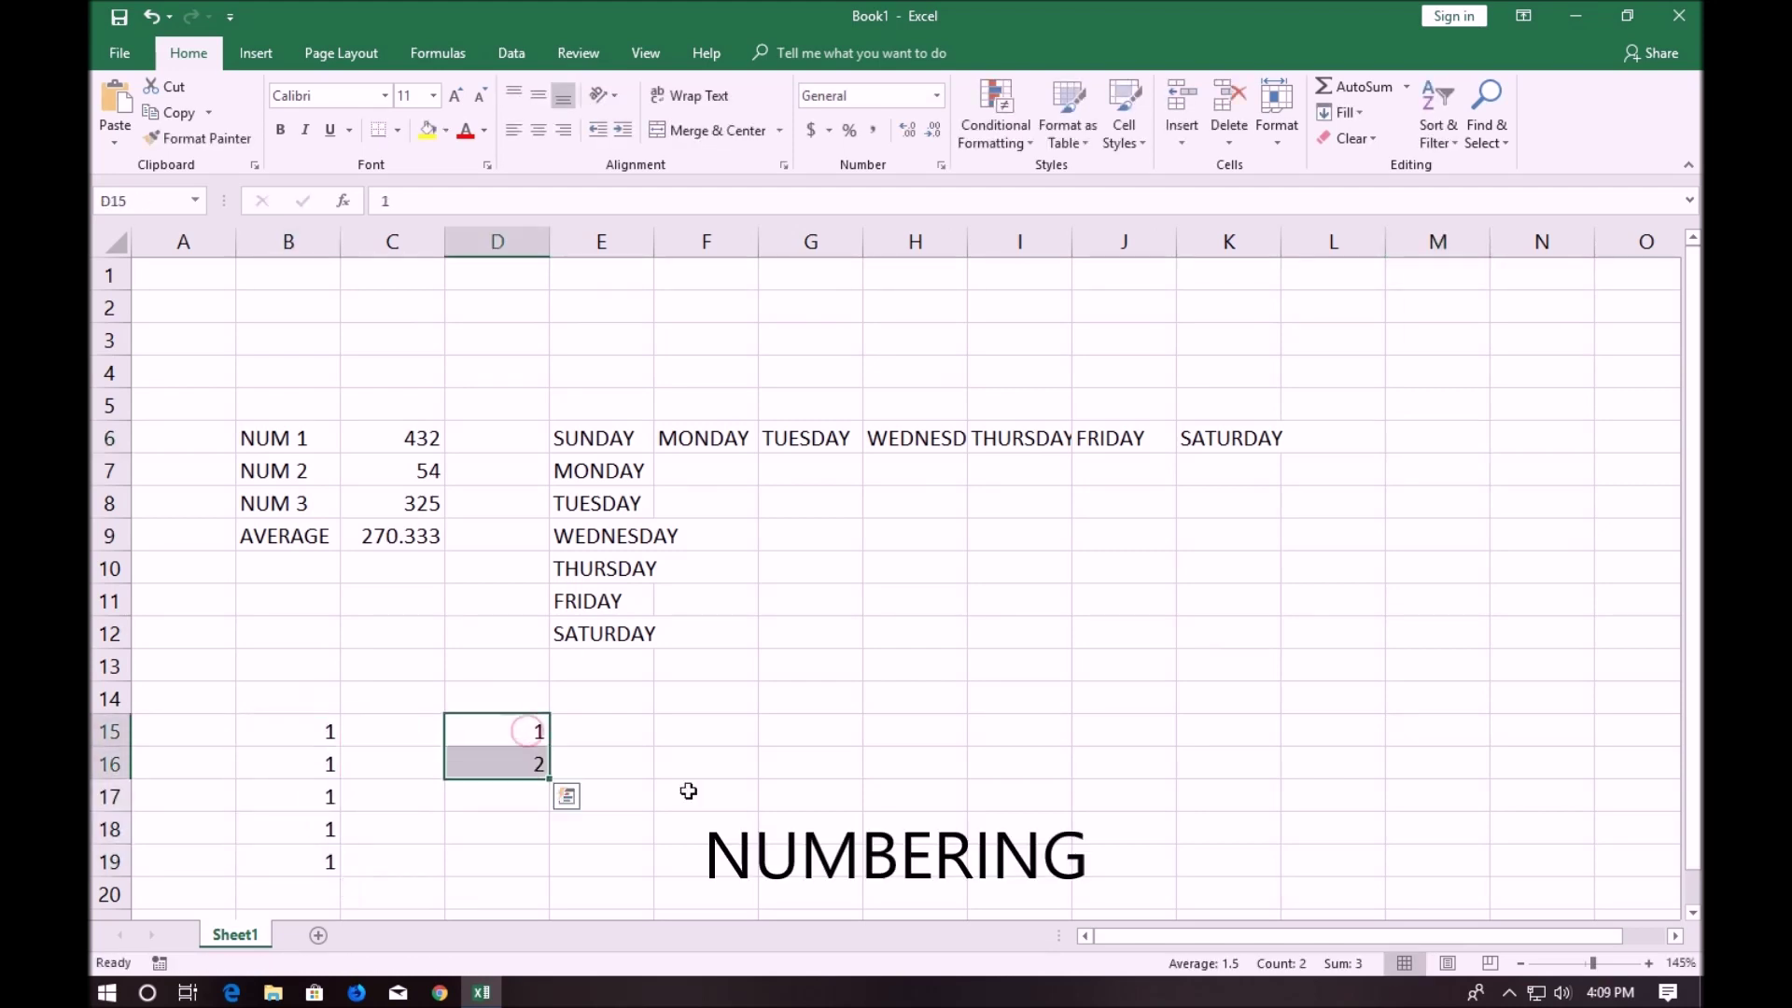
scroll(598, 655, down, 3)
drag(550, 486, 542, 674)
click(707, 435)
scroll(1001, 502, up, 3)
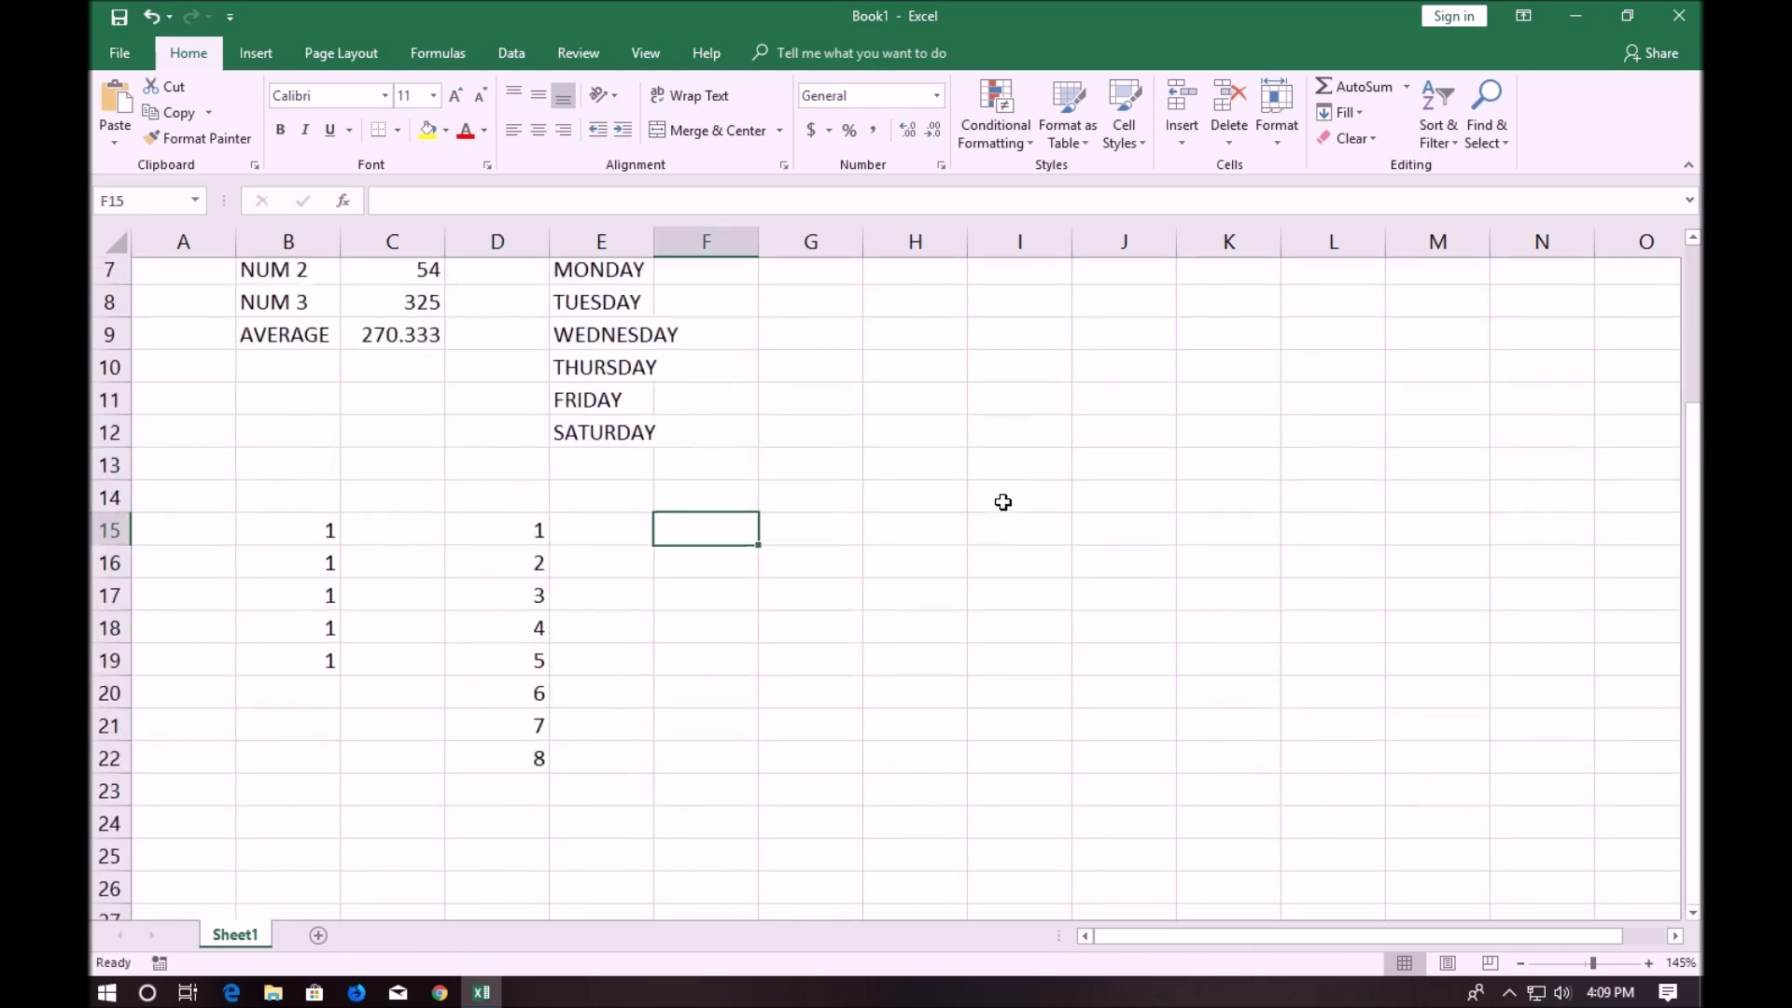
scroll(1003, 502, down, 3)
scroll(1003, 502, up, 3)
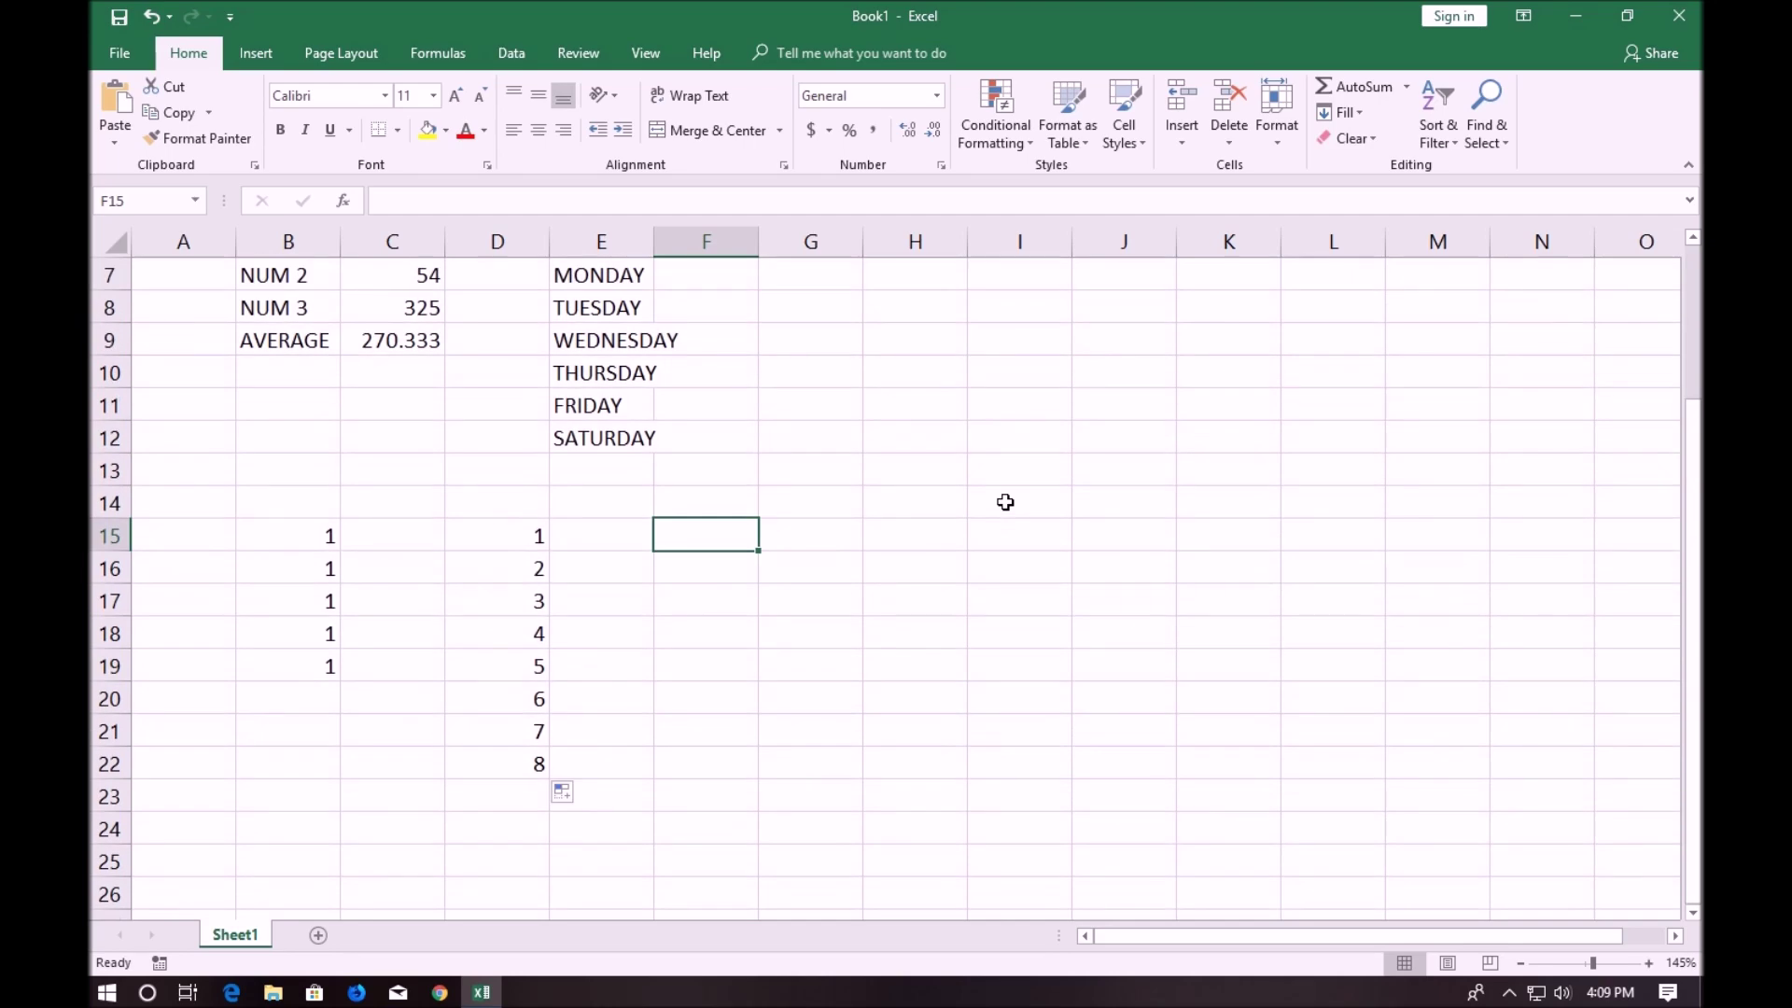
Add a new worksheet and enter the heading DATA TO CHART in B5
click(318, 934)
click(224, 349)
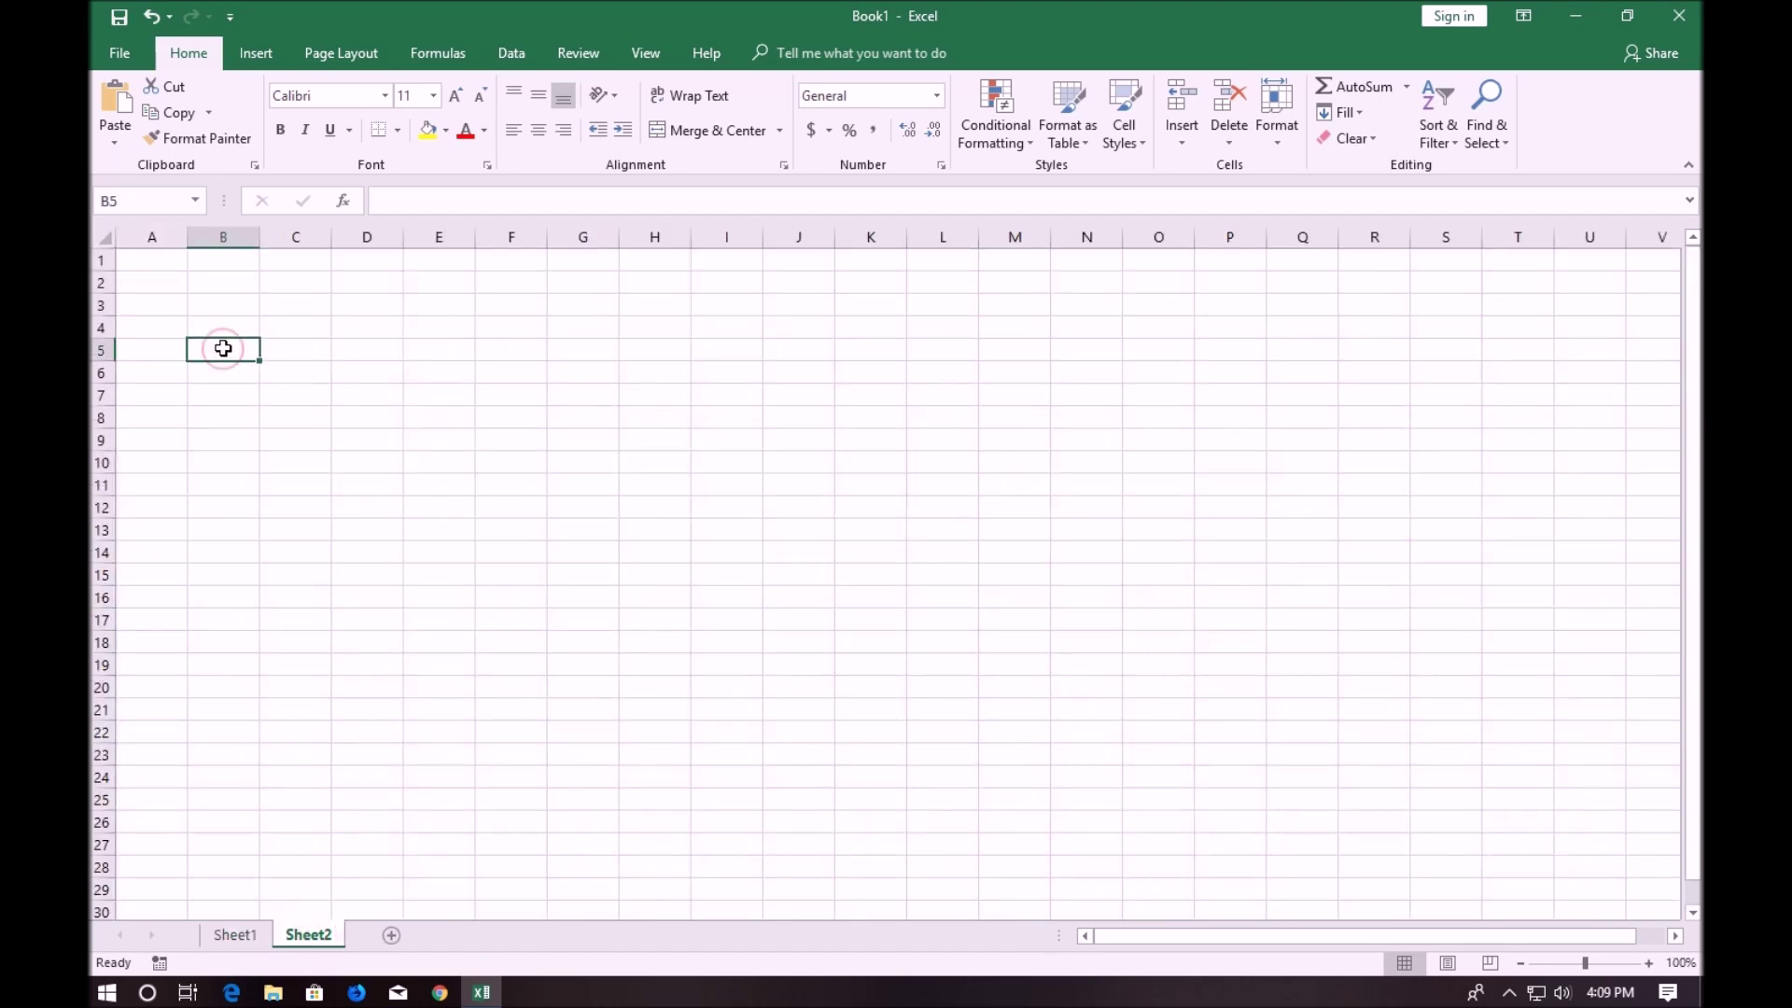
text(DATA TO CHART)
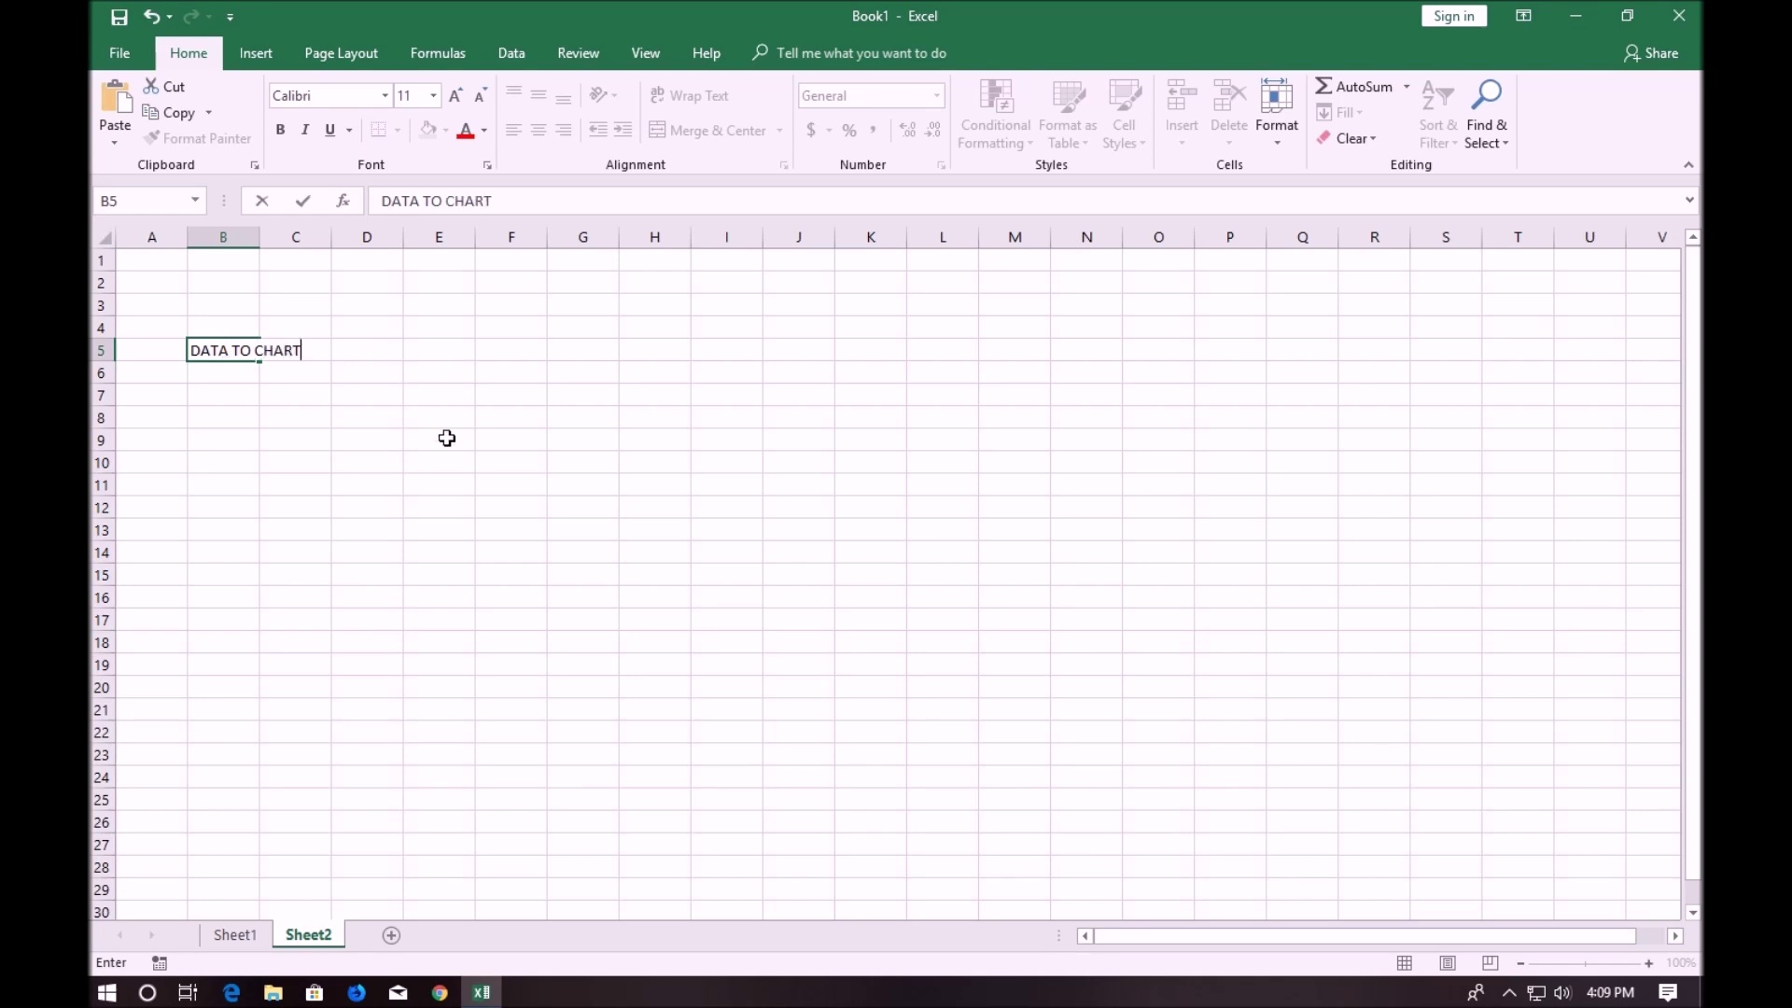
Enter the chart data in D10:E12: A with 50, B with 23 and C with 72
click(369, 464)
text(A)
click(451, 465)
text(50)
click(367, 484)
text(B)
click(459, 486)
text(23)
click(365, 508)
text(C)
click(456, 508)
text(7)
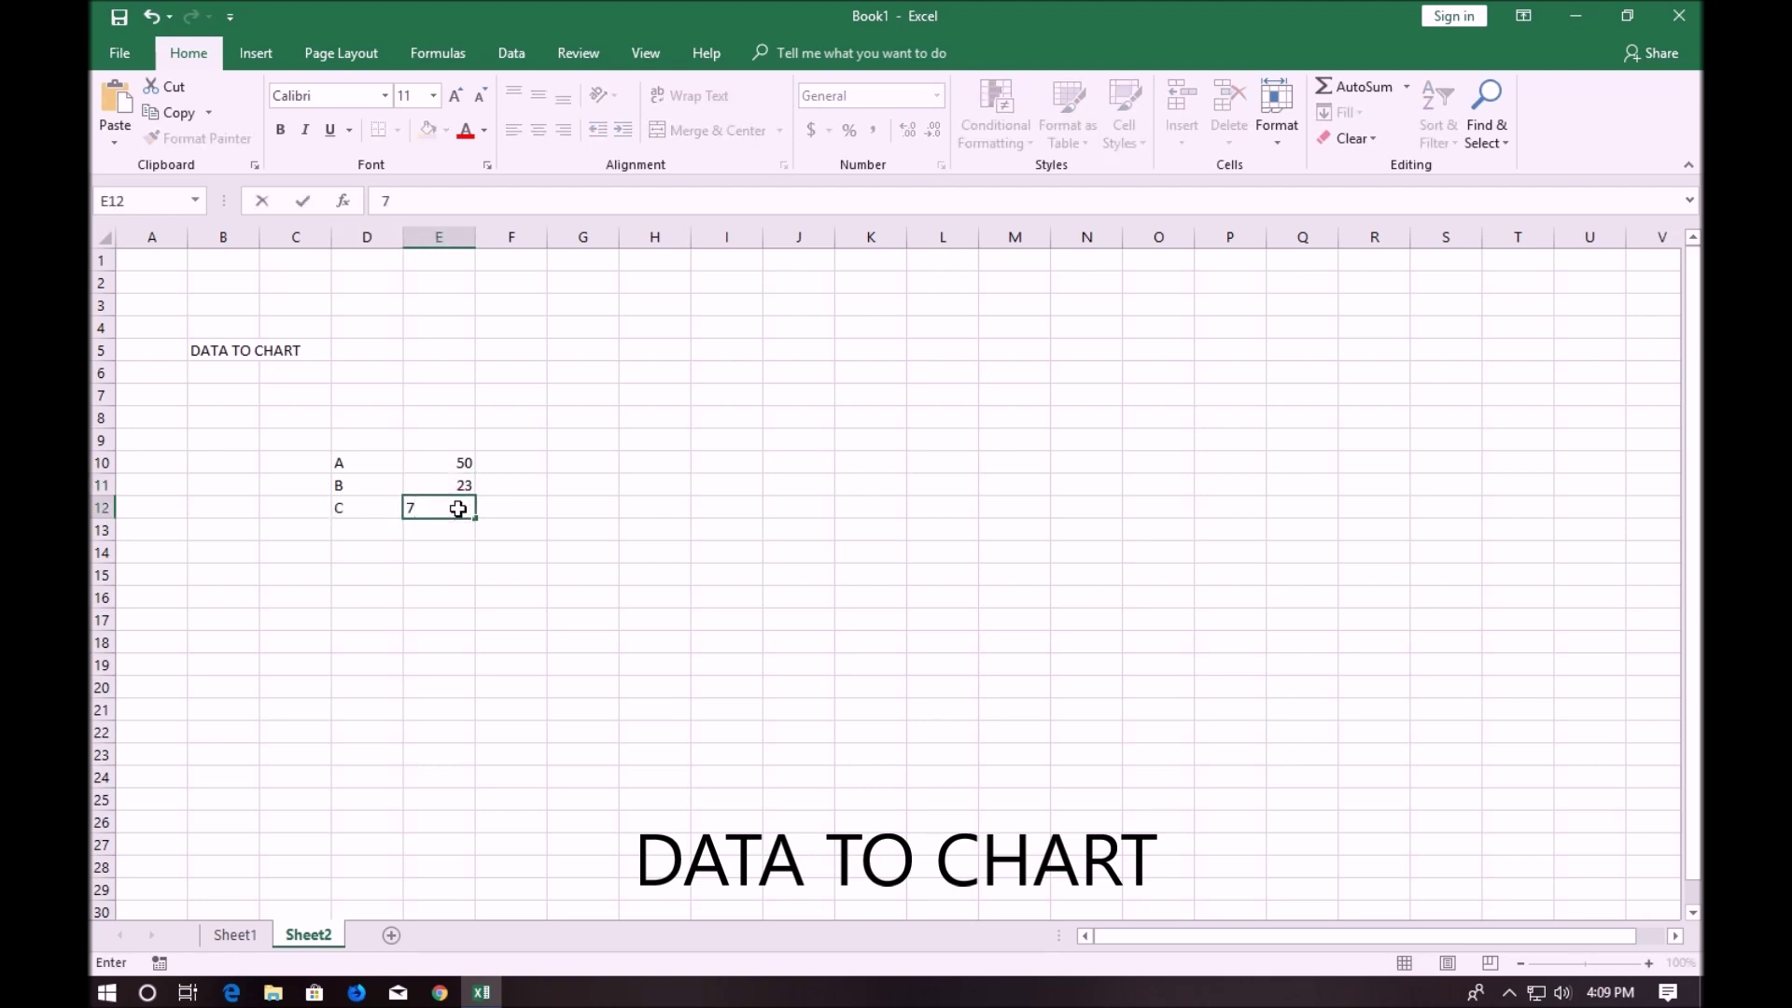
text(2)
Insert a clustered column chart from D10:E12, using the variant that shows A, B and C as separately coloured series
click(450, 464)
click(368, 464)
drag(372, 482, 431, 510)
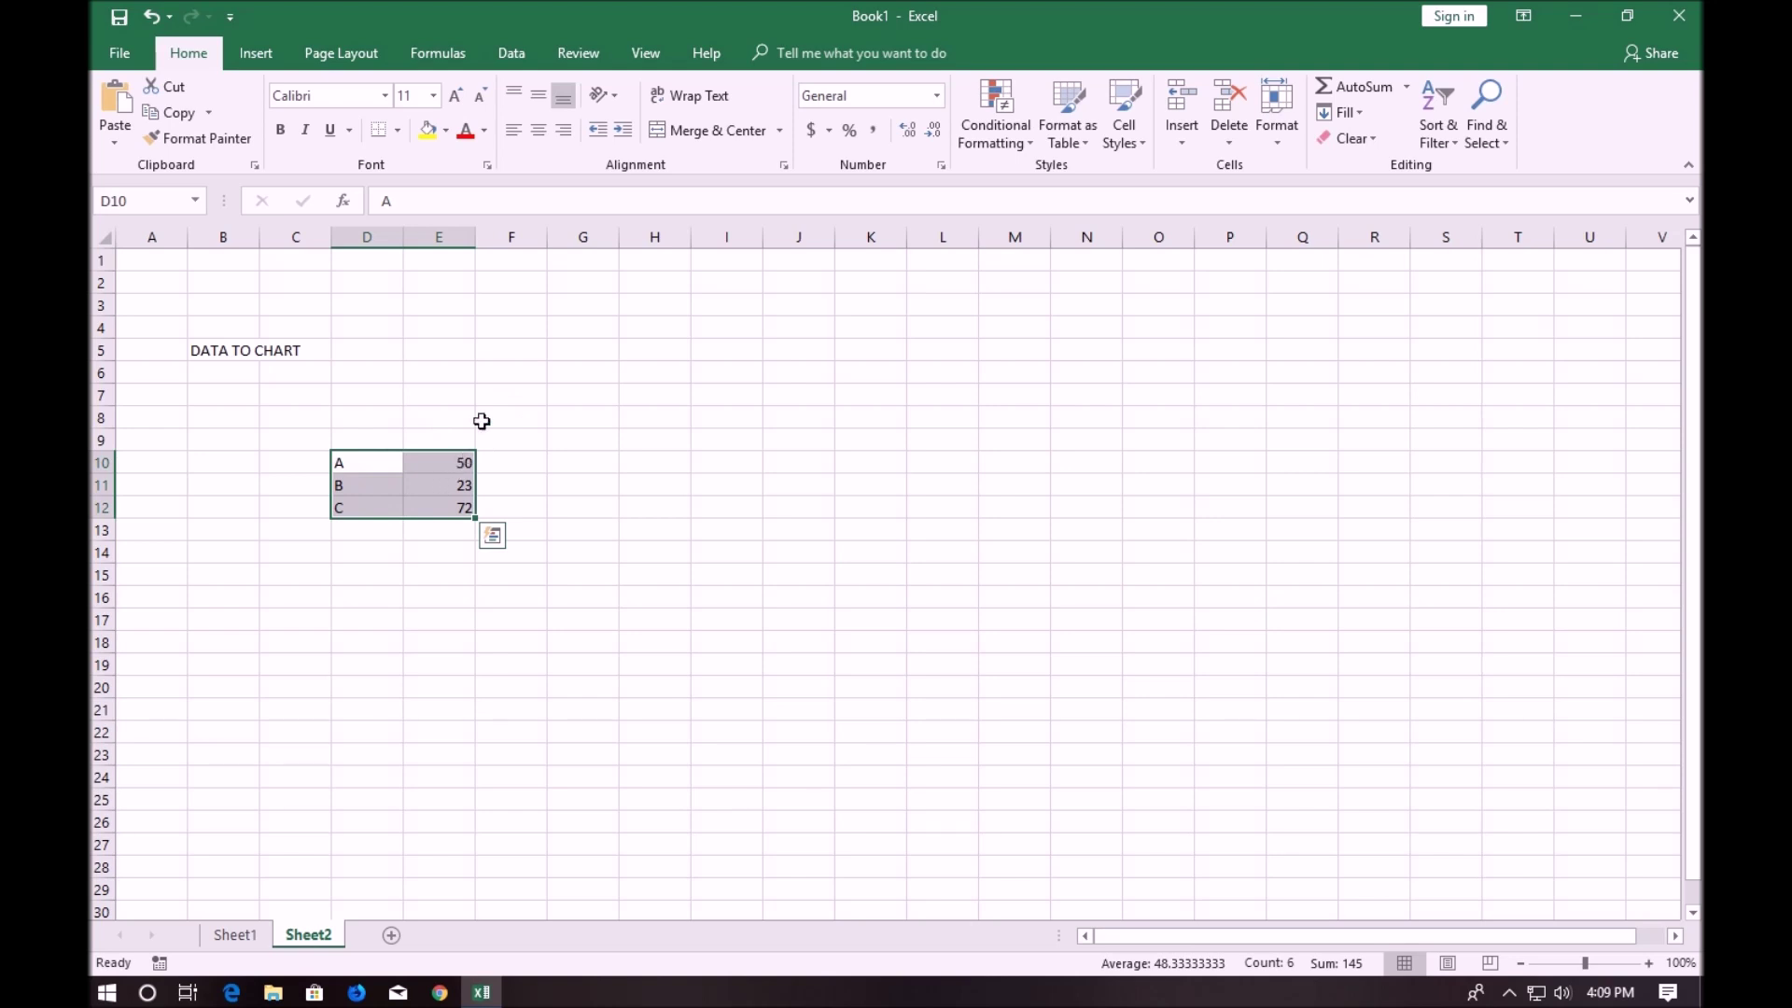
click(265, 53)
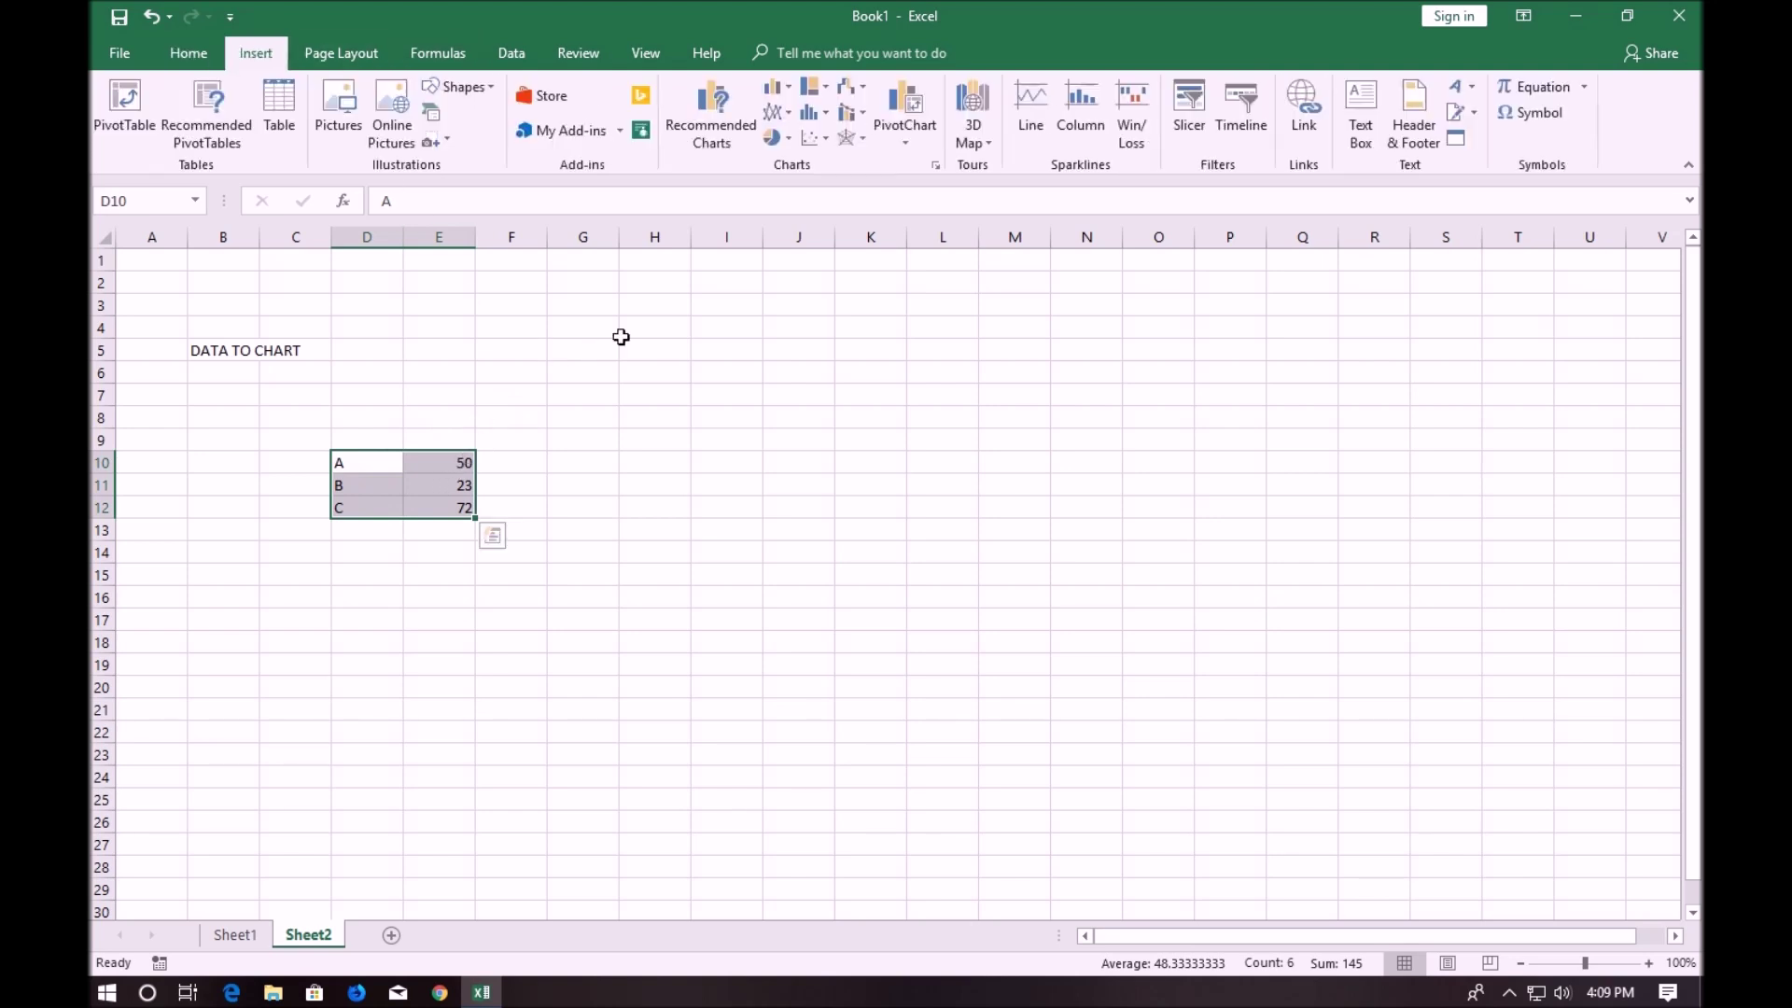
click(728, 140)
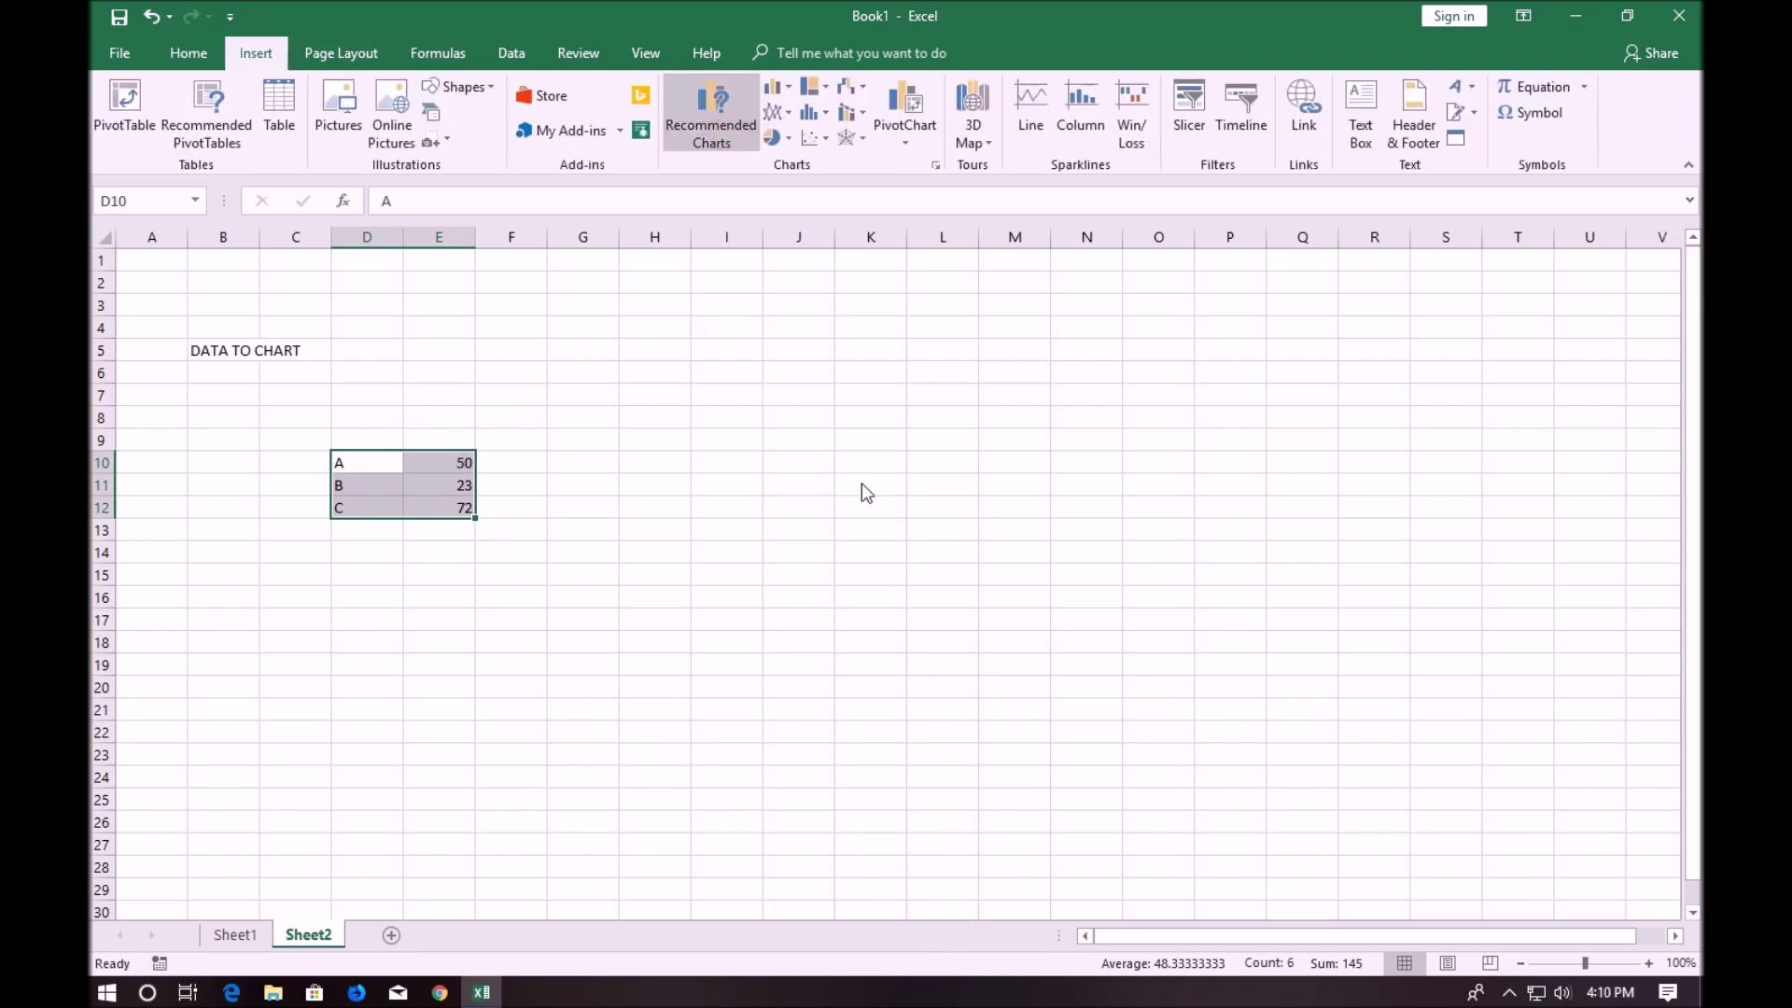
click(716, 305)
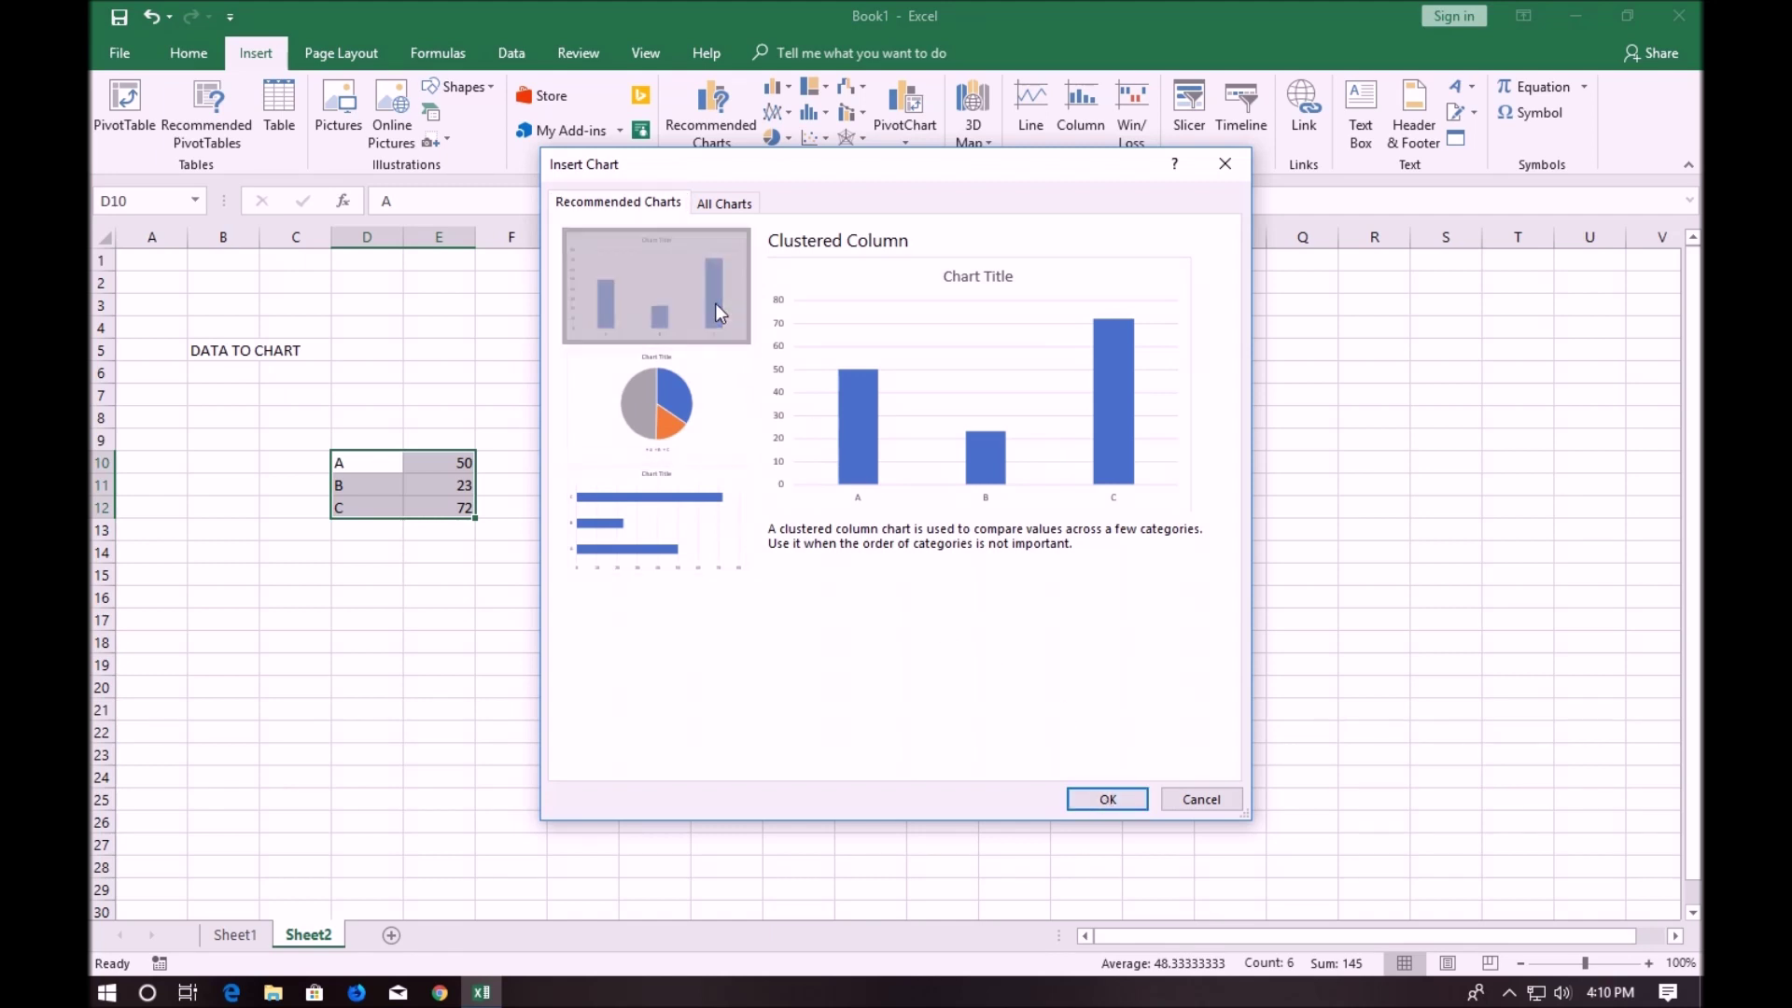
click(726, 202)
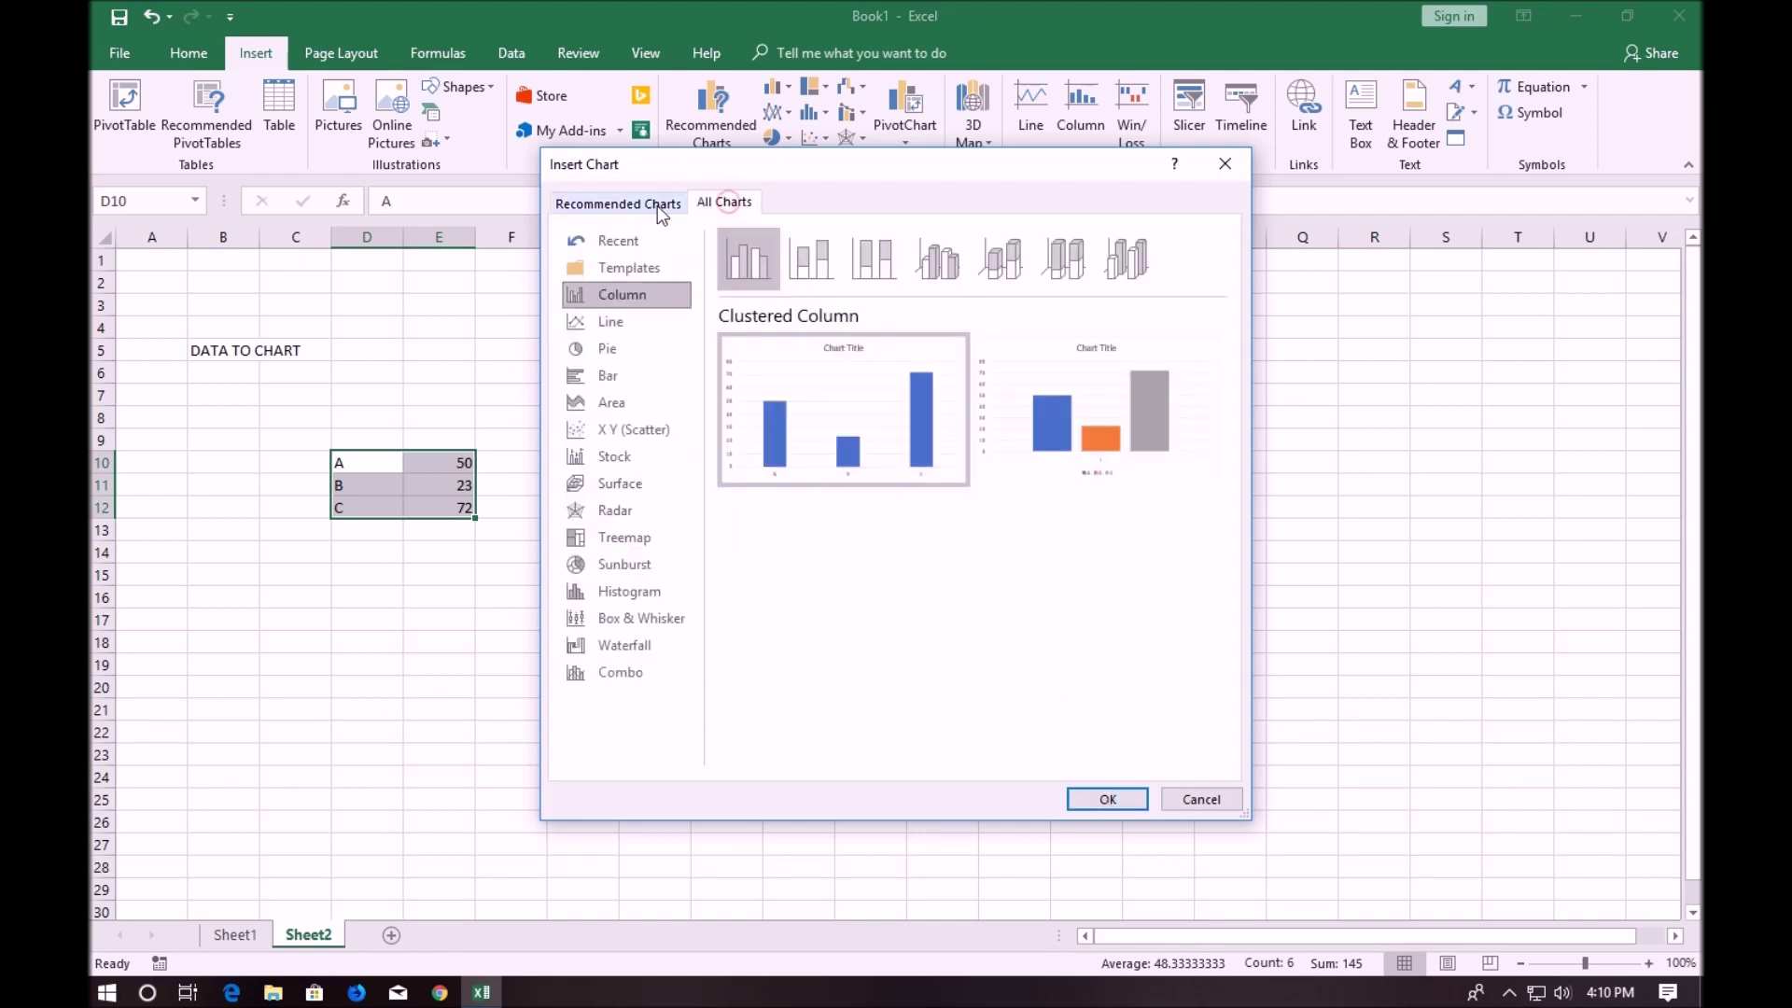
click(1052, 416)
click(1105, 799)
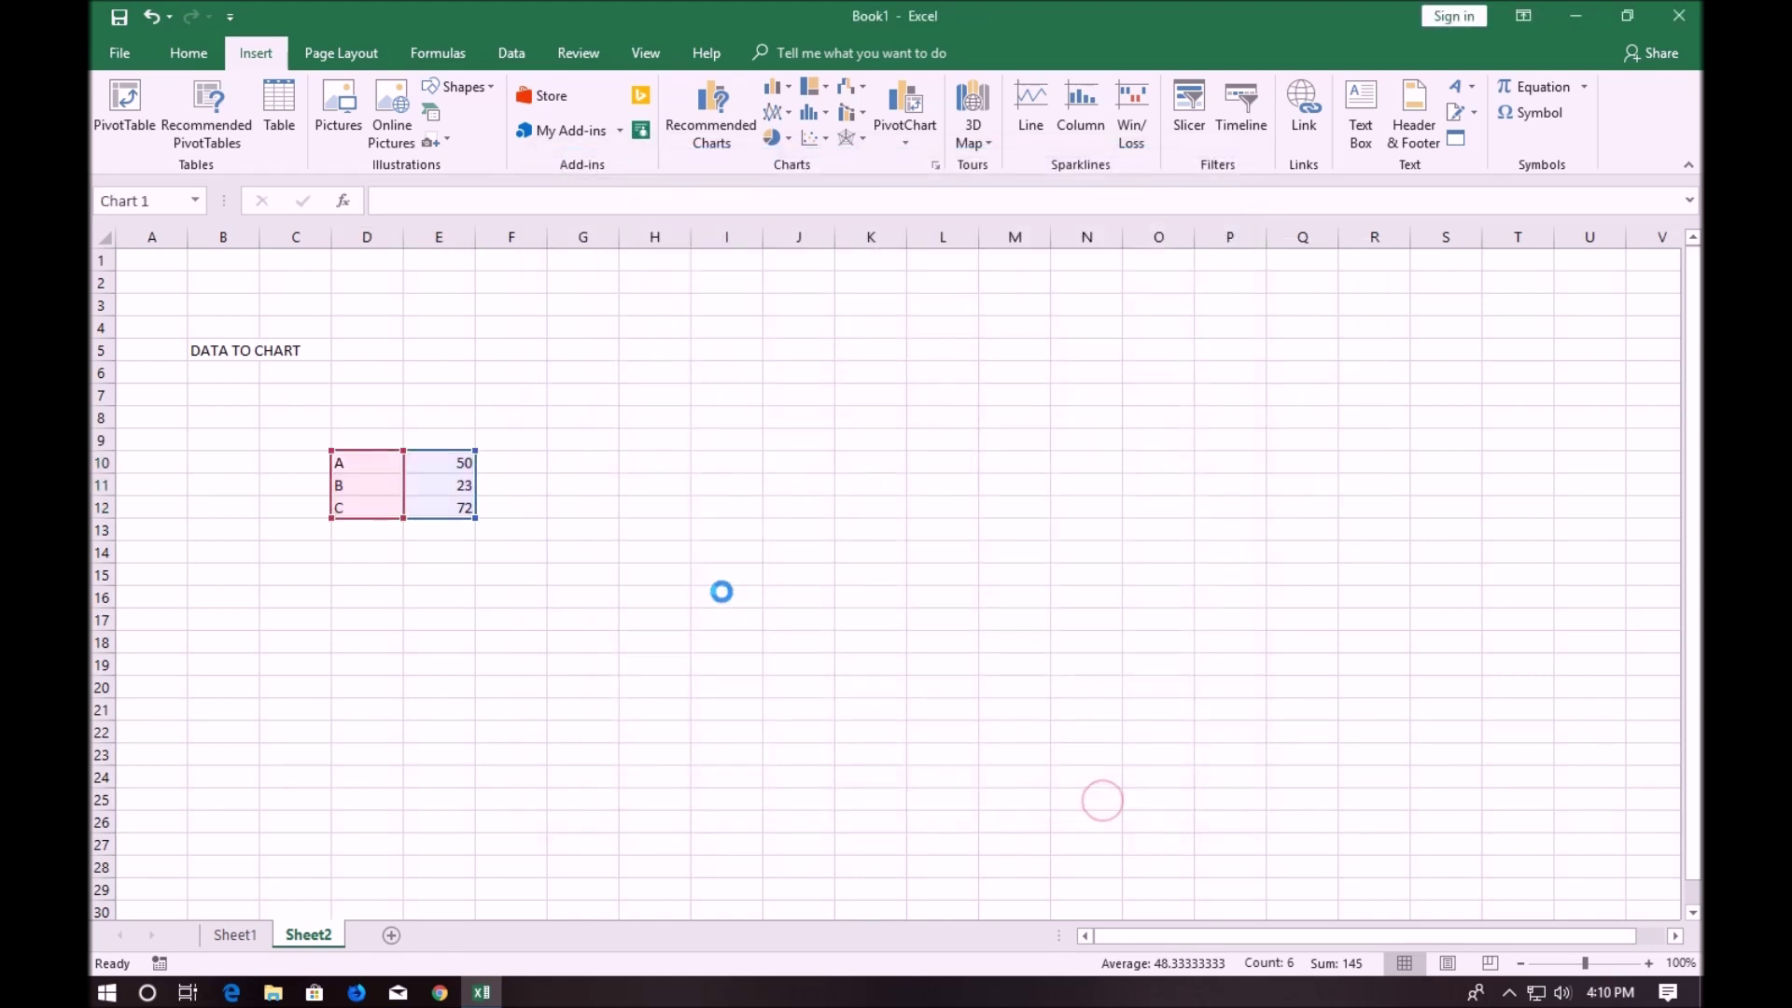
Move the chart beside the data table so that it starts at column G, row 7
drag(746, 424, 665, 385)
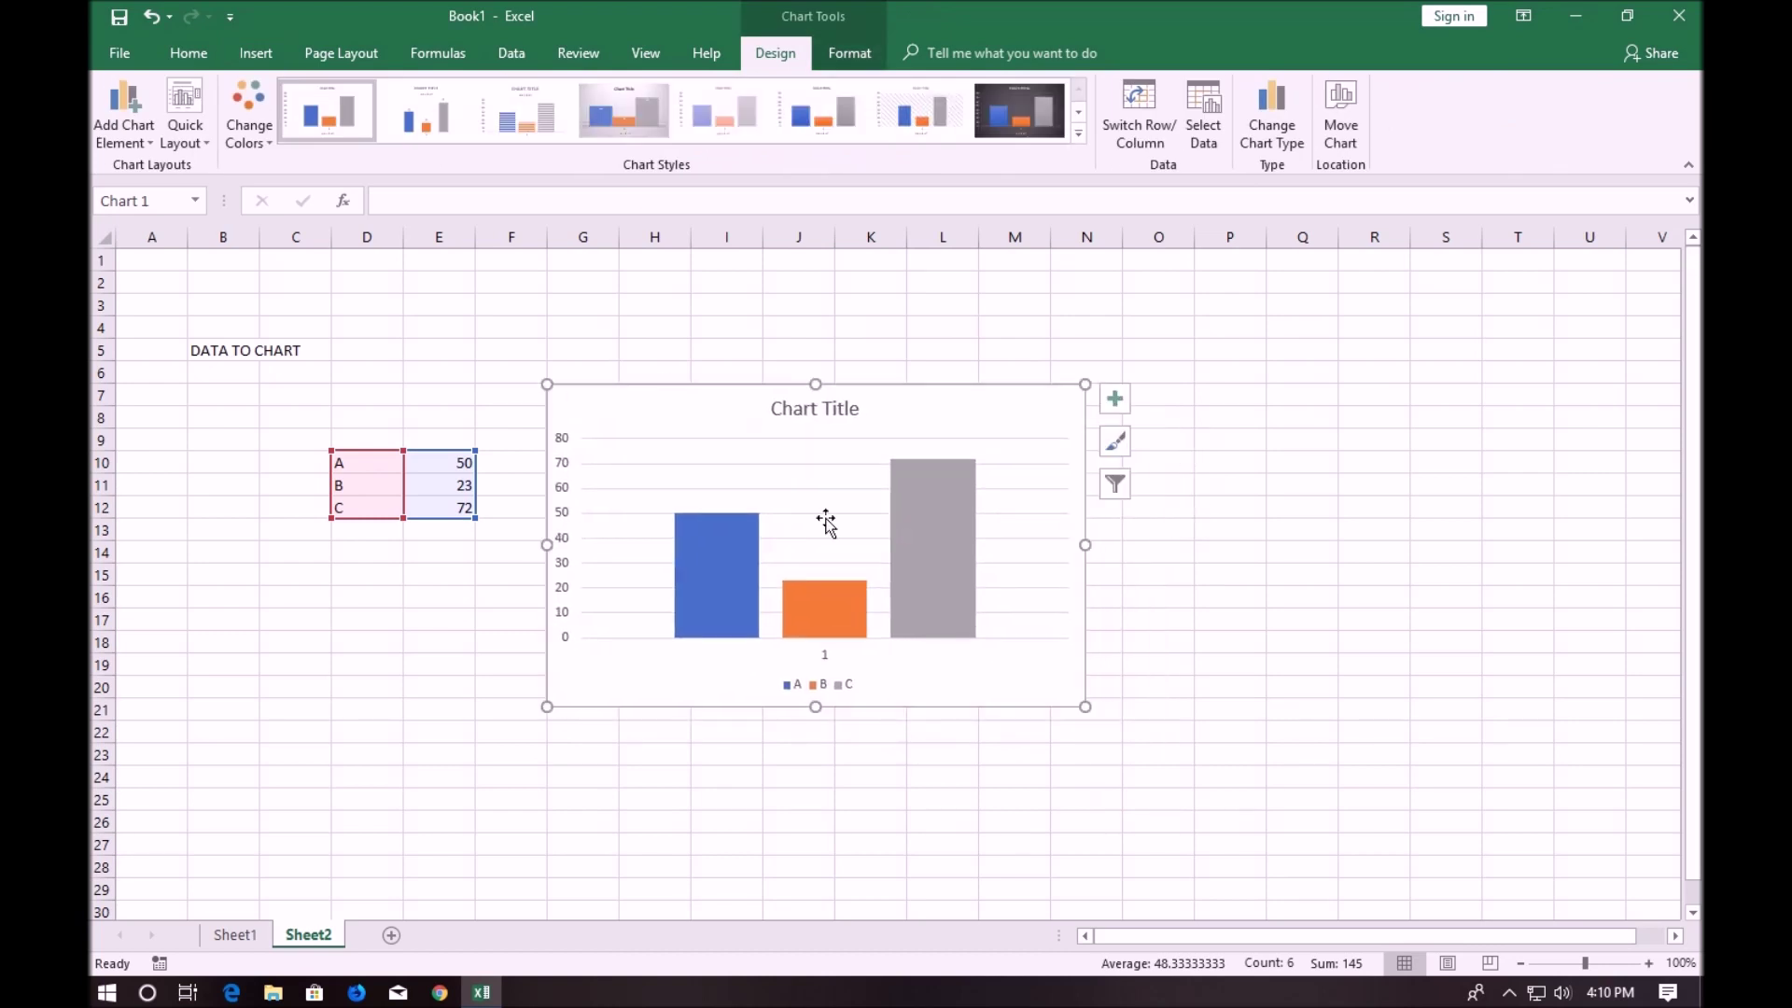
click(1150, 606)
click(716, 570)
Apply All Borders to the chart data table in D10:E12
click(411, 461)
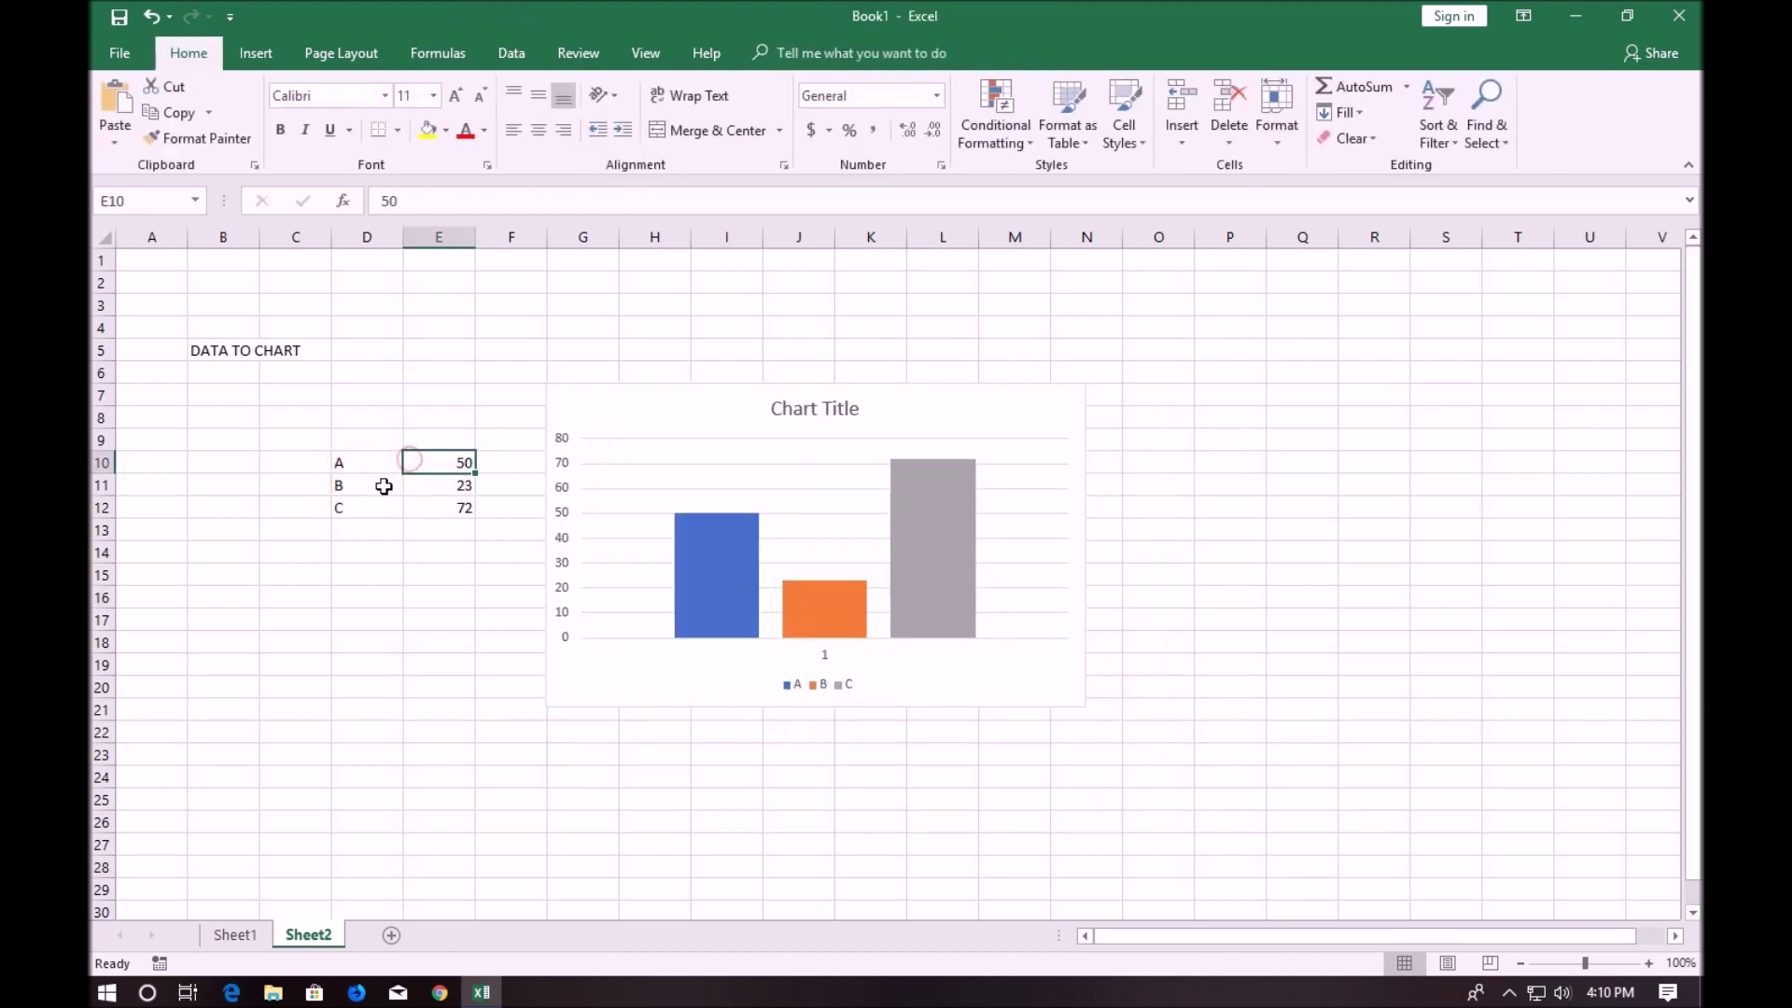
drag(356, 462, 448, 508)
click(397, 130)
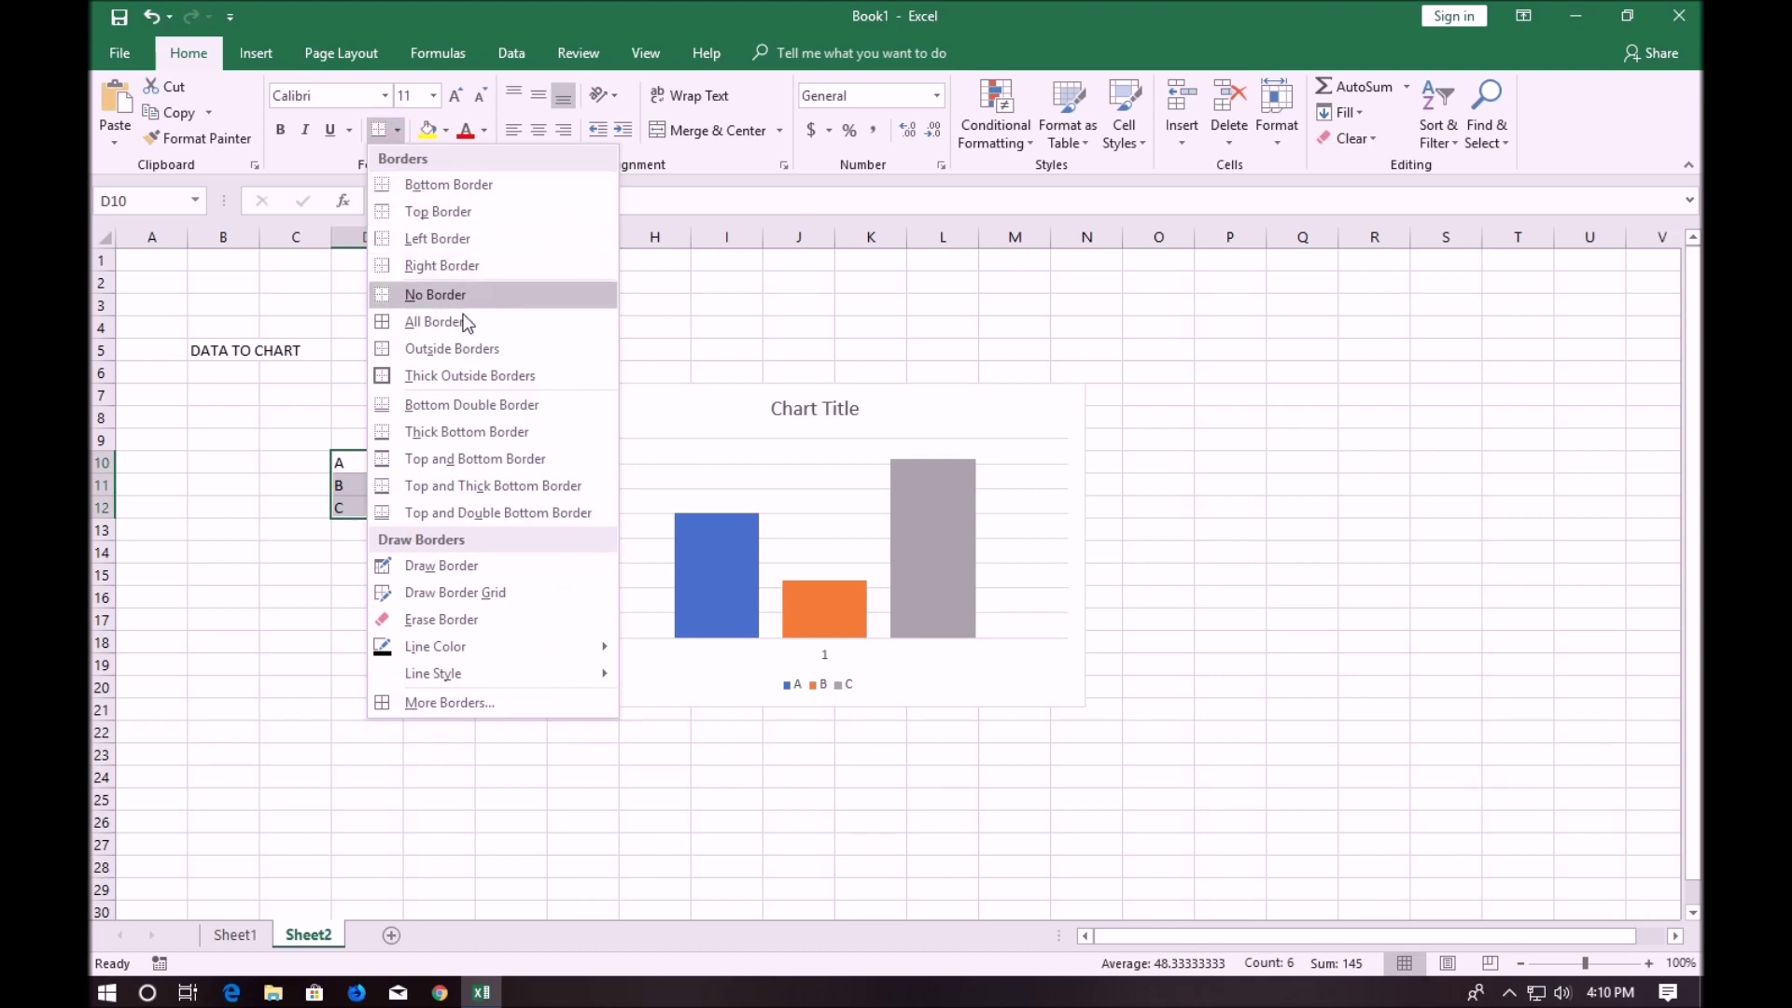
click(494, 322)
click(488, 371)
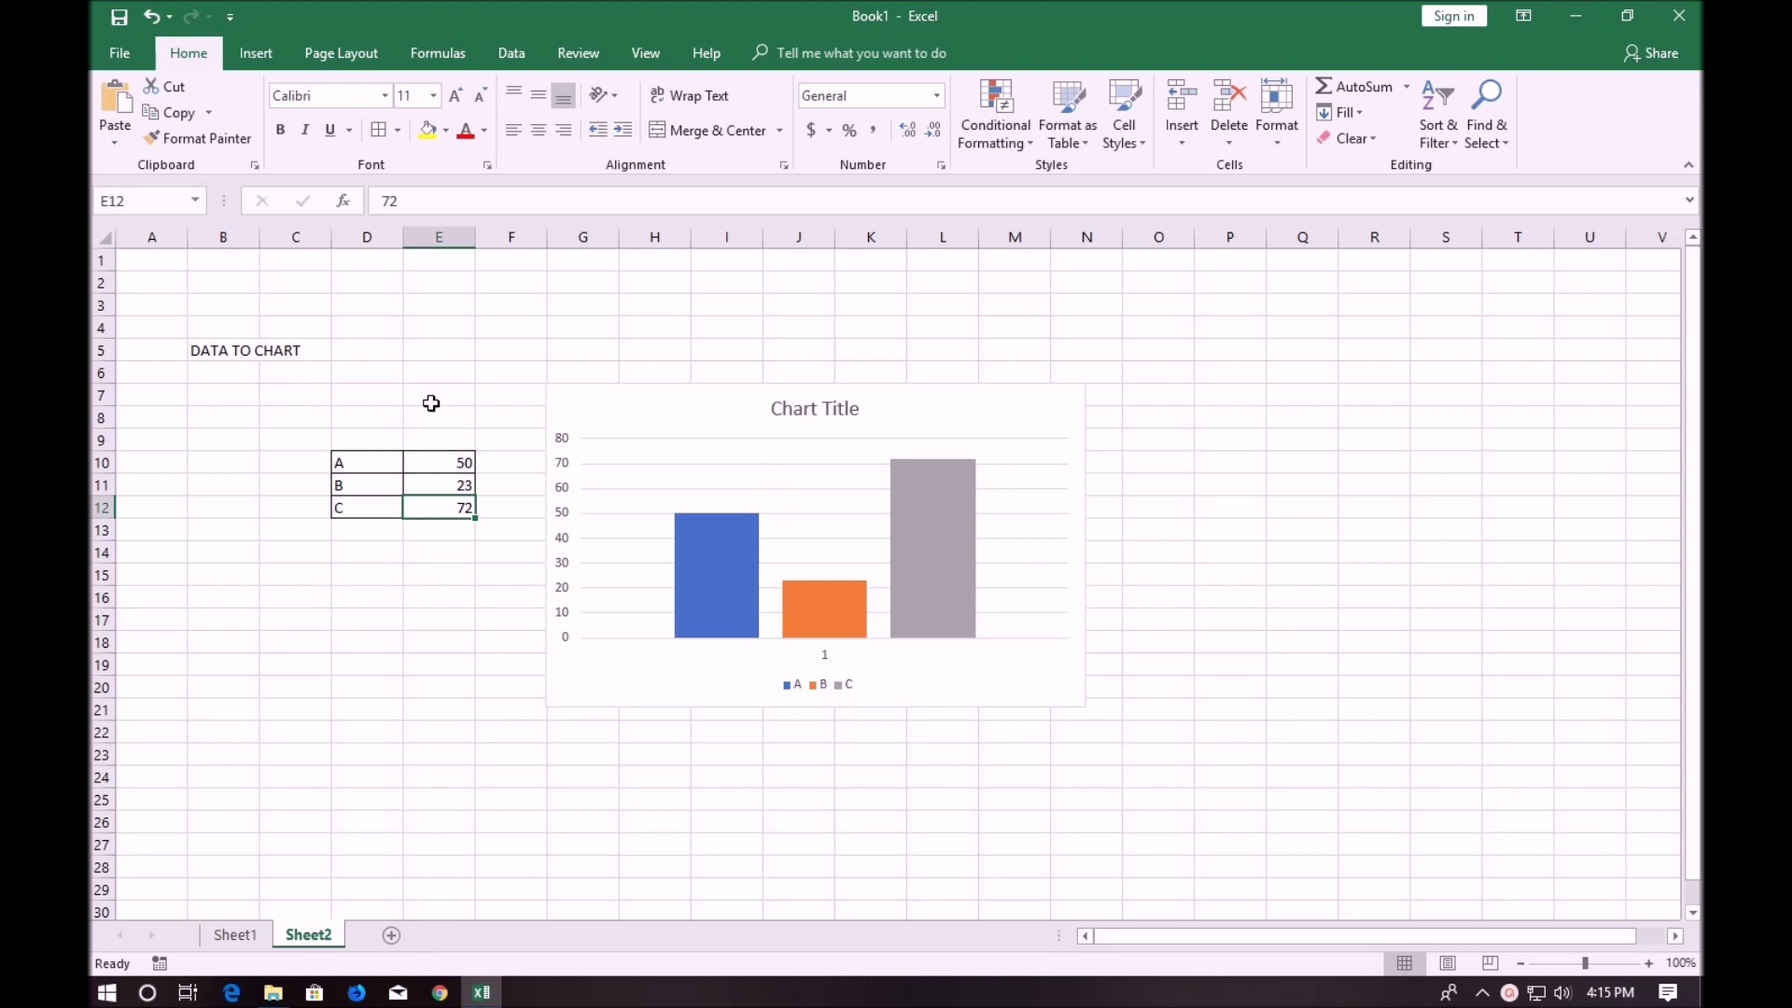
Add a new worksheet and enter the text TEXT ALIGNMENT in B4
click(392, 936)
click(224, 329)
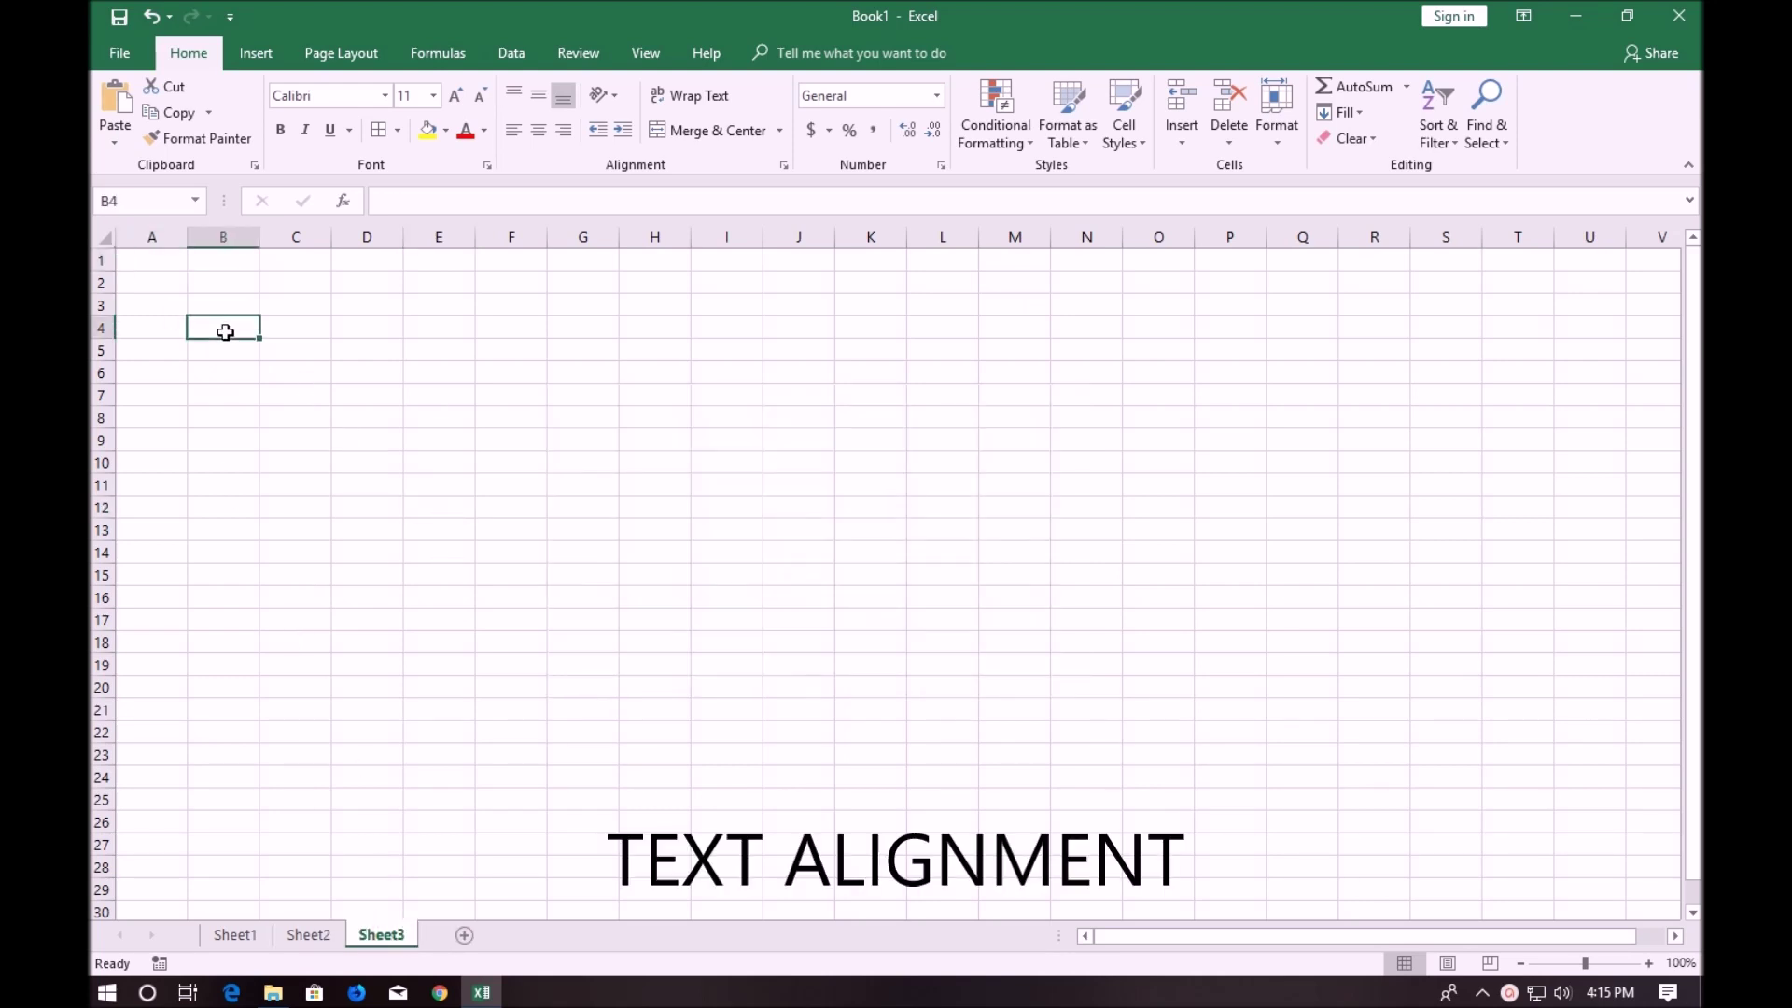
text(TEXT ALIGNMENT)
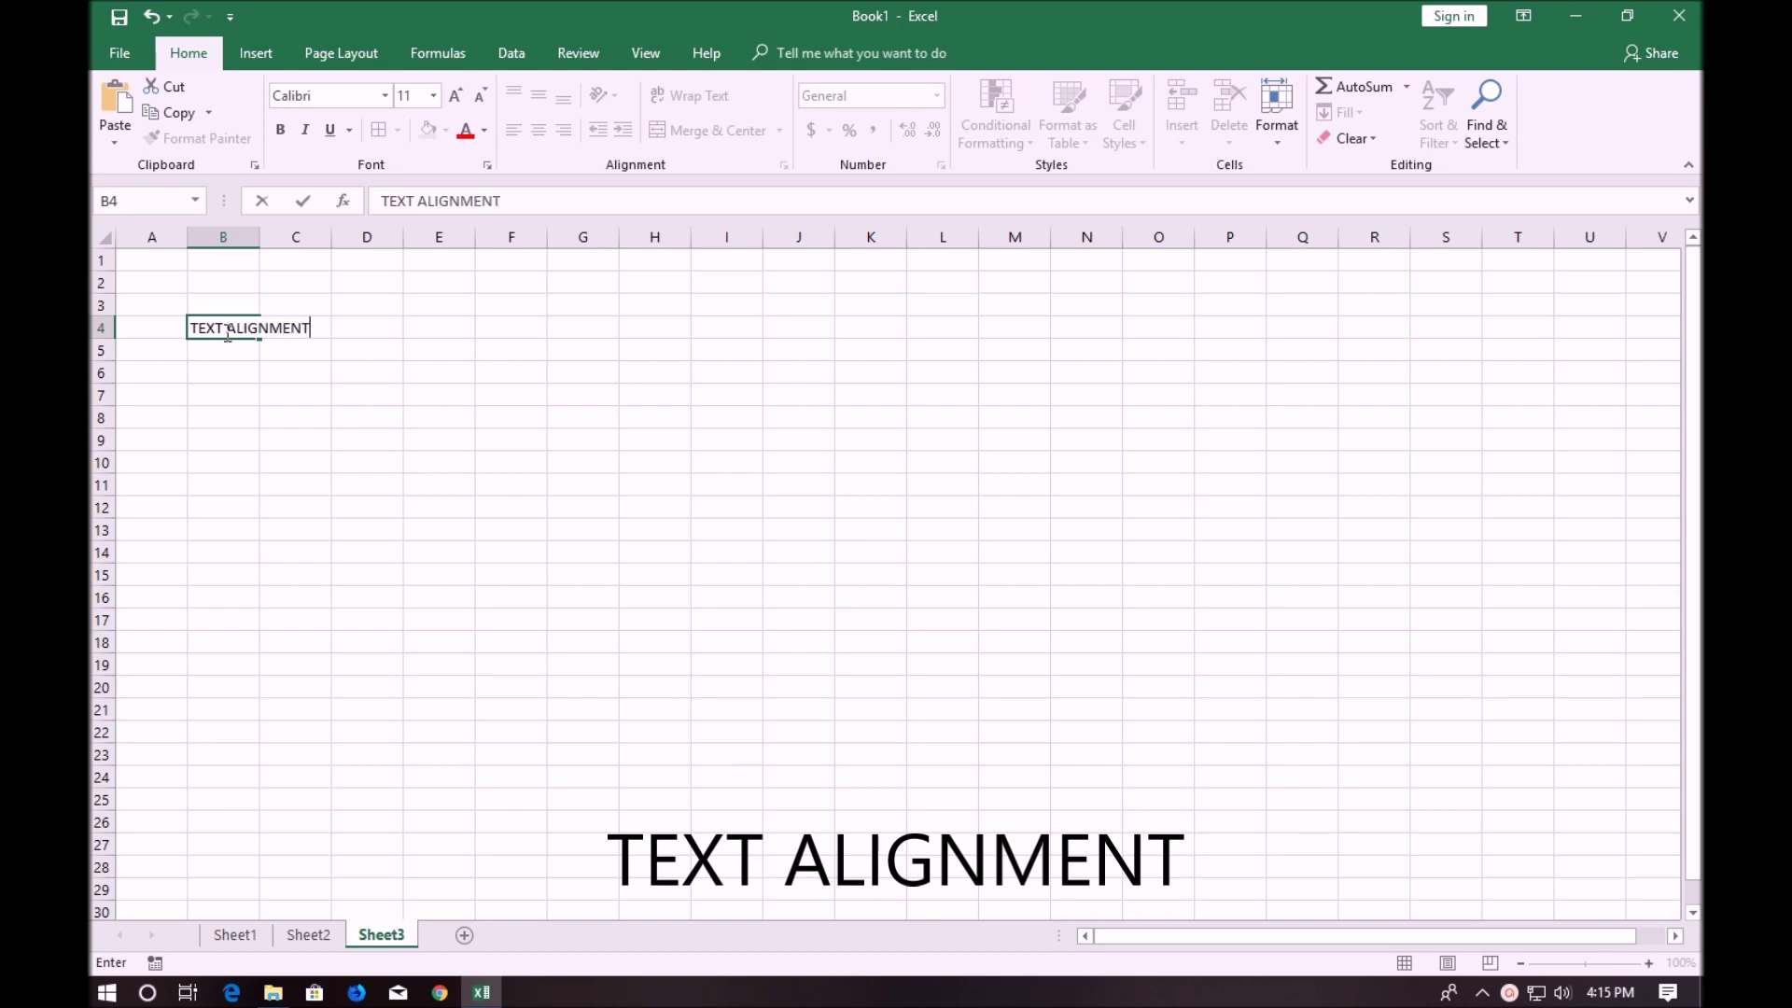
click(355, 390)
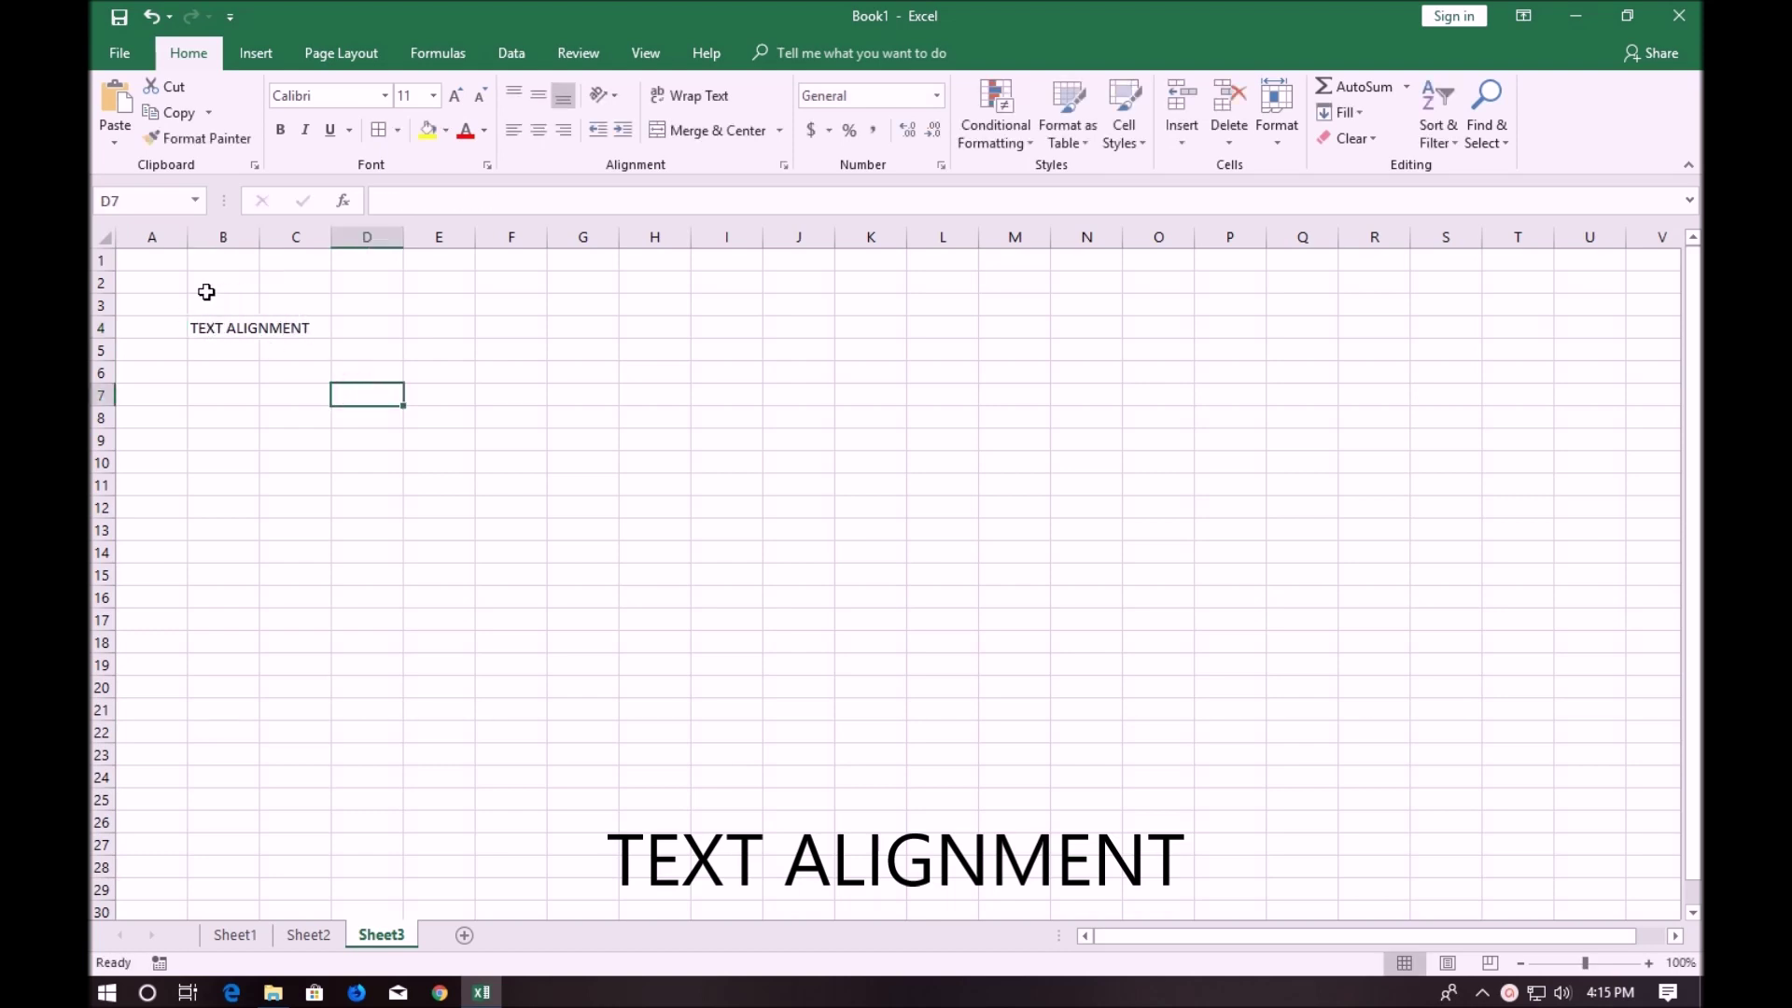
Try several text orientations on B4 in turn: angled counterclockwise, angled clockwise, vertical, rotated up and rotated down
click(238, 321)
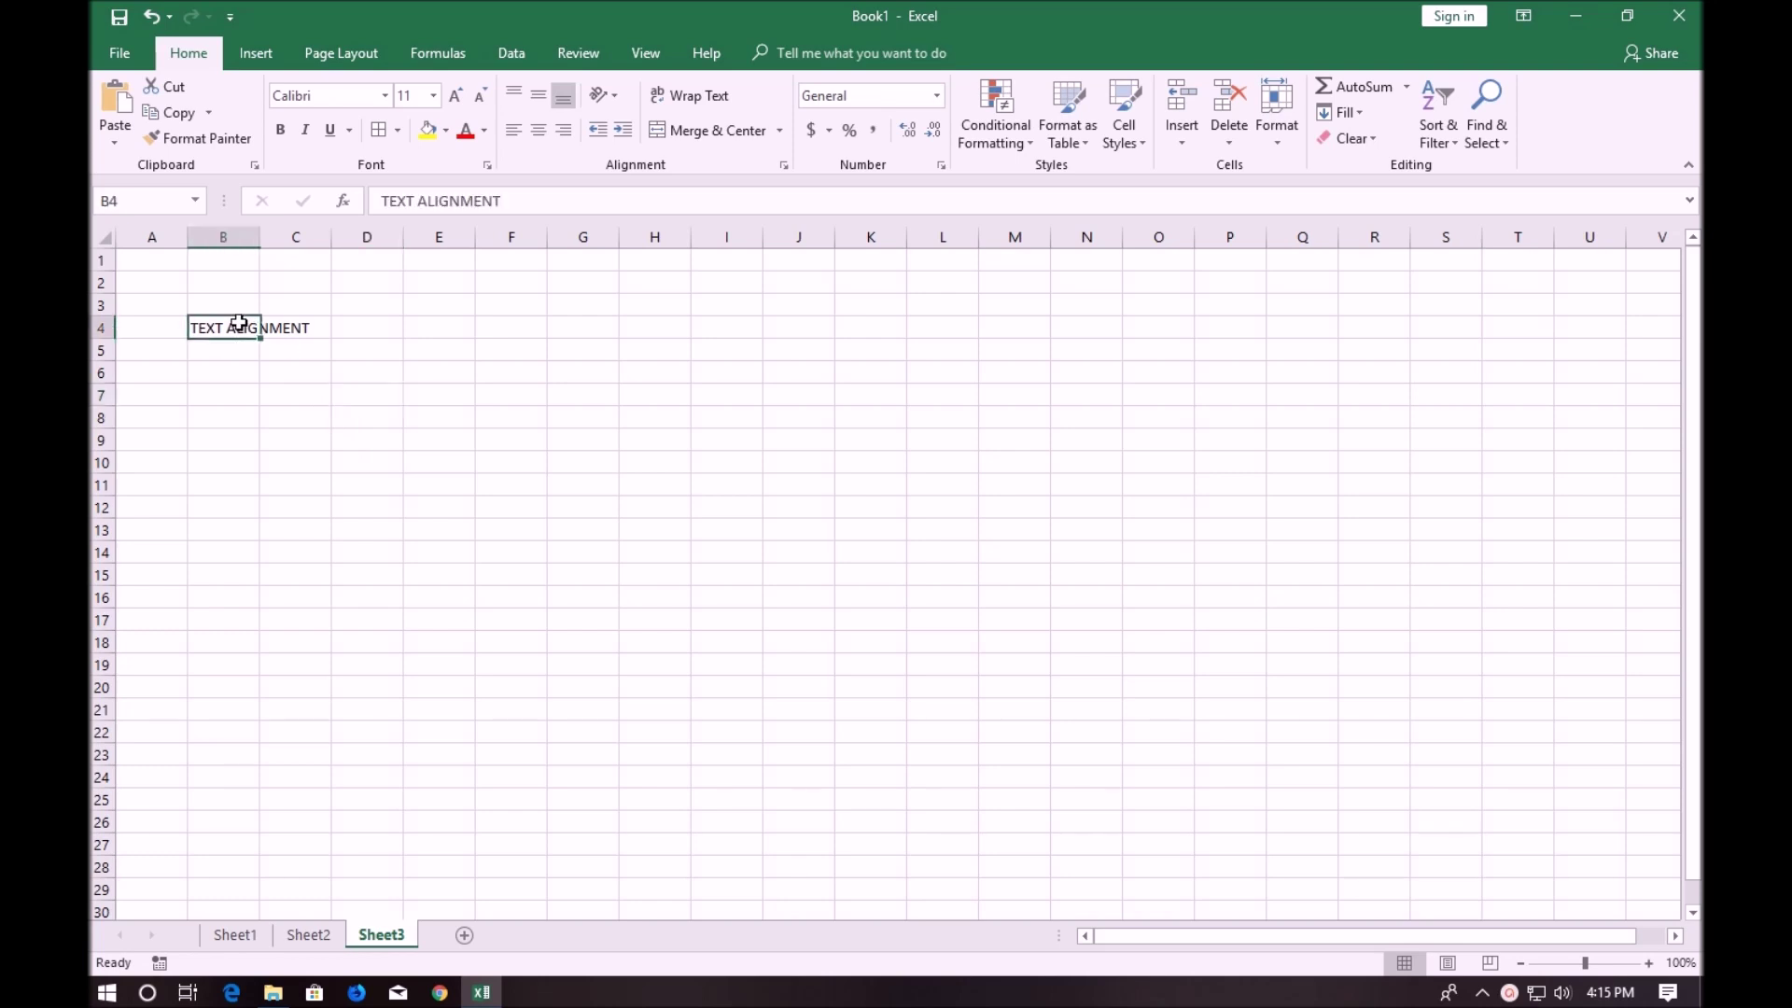
click(619, 86)
click(625, 125)
click(606, 94)
click(624, 144)
click(607, 94)
click(623, 177)
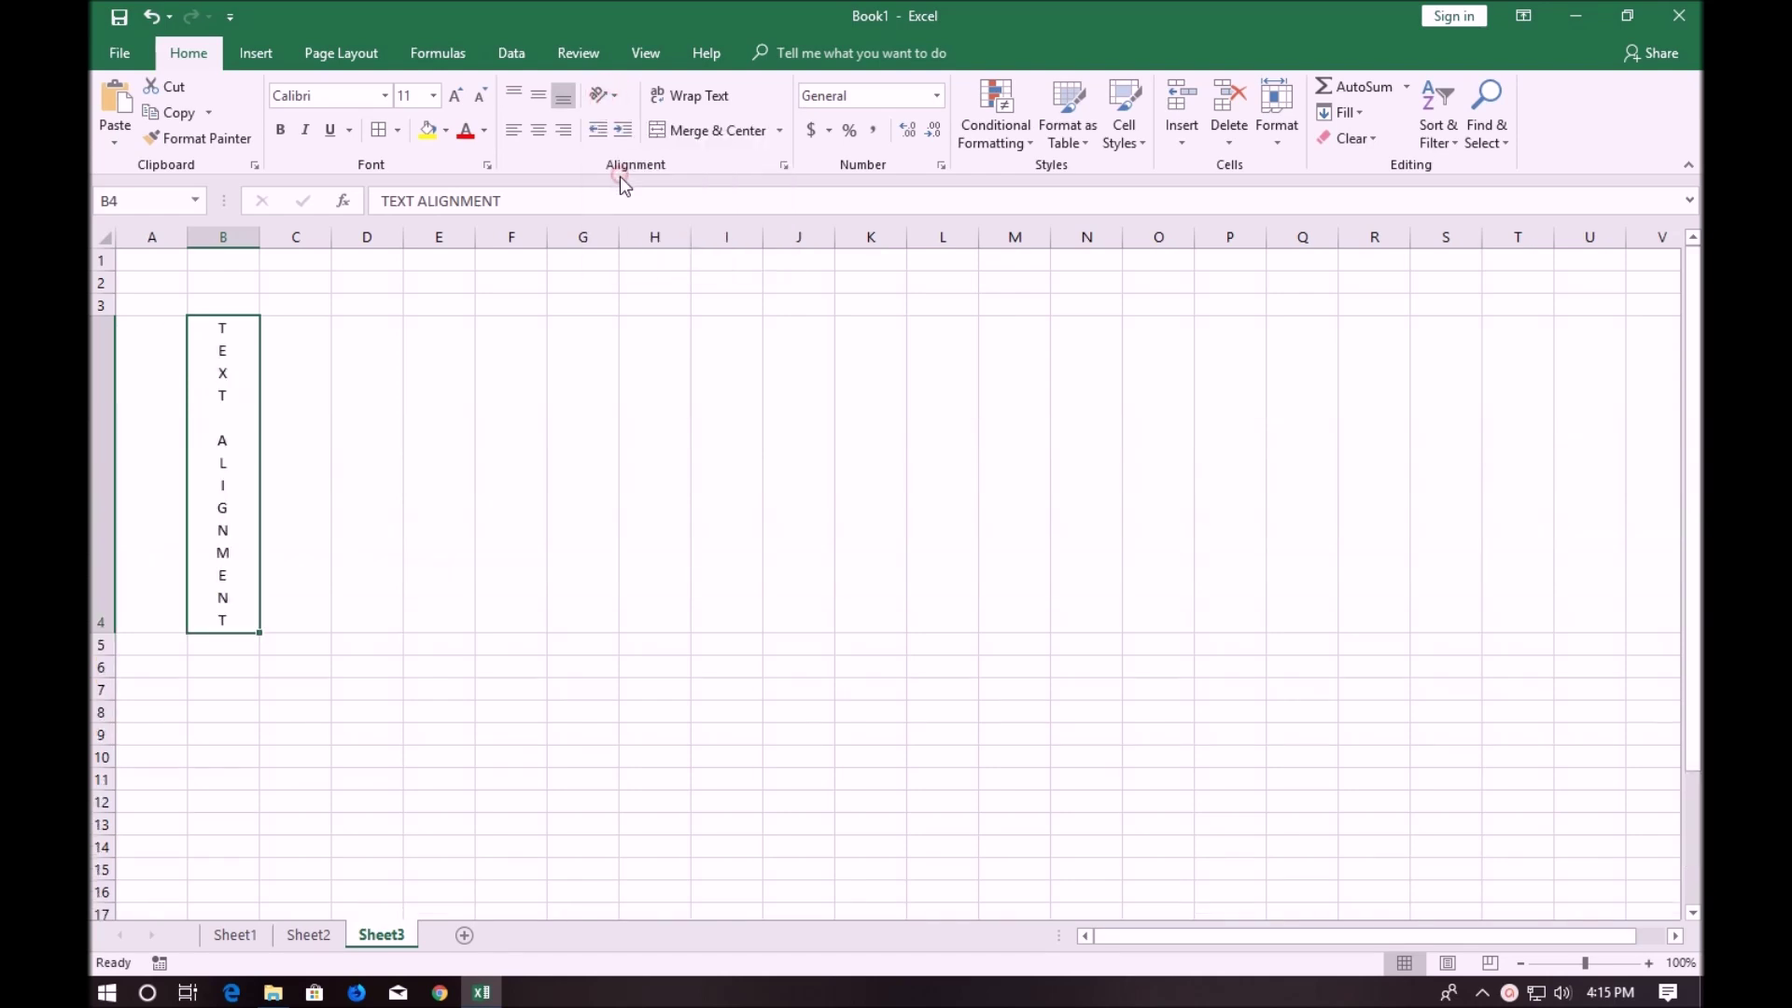
click(602, 94)
click(625, 202)
click(607, 99)
click(625, 231)
Set the orientation of the TEXT ALIGNMENT cell B4 to Angle Counterclockwise
click(604, 96)
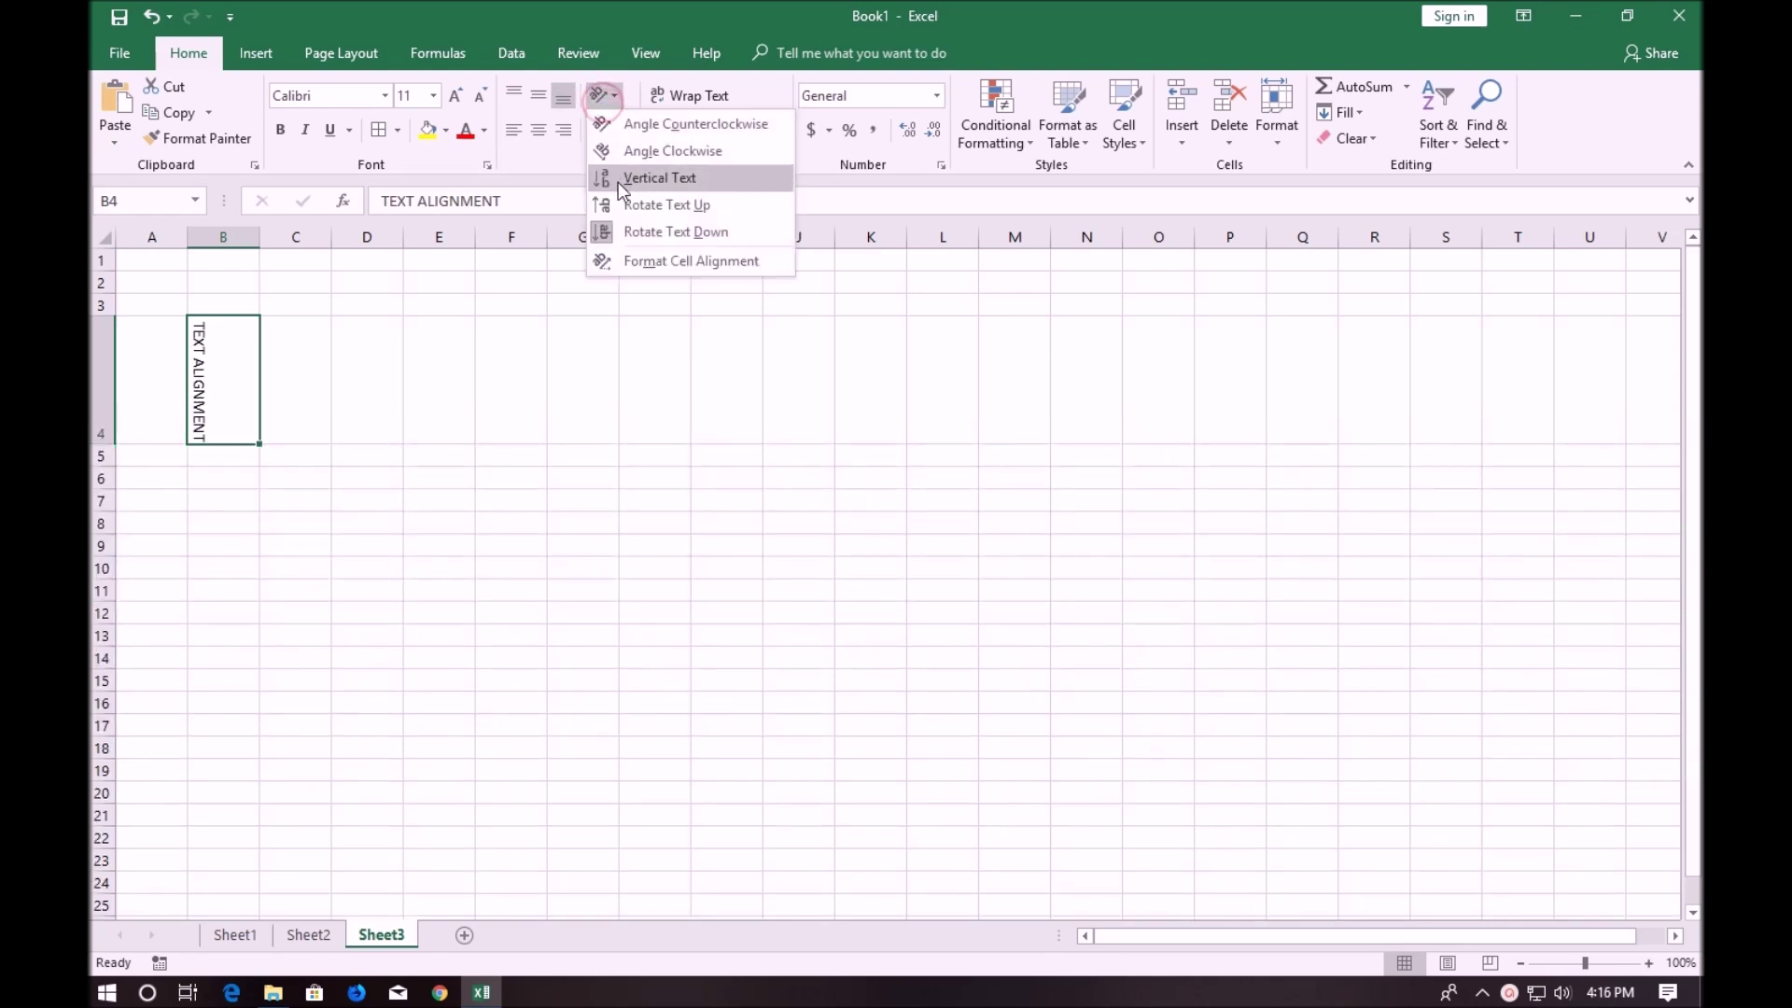
click(653, 124)
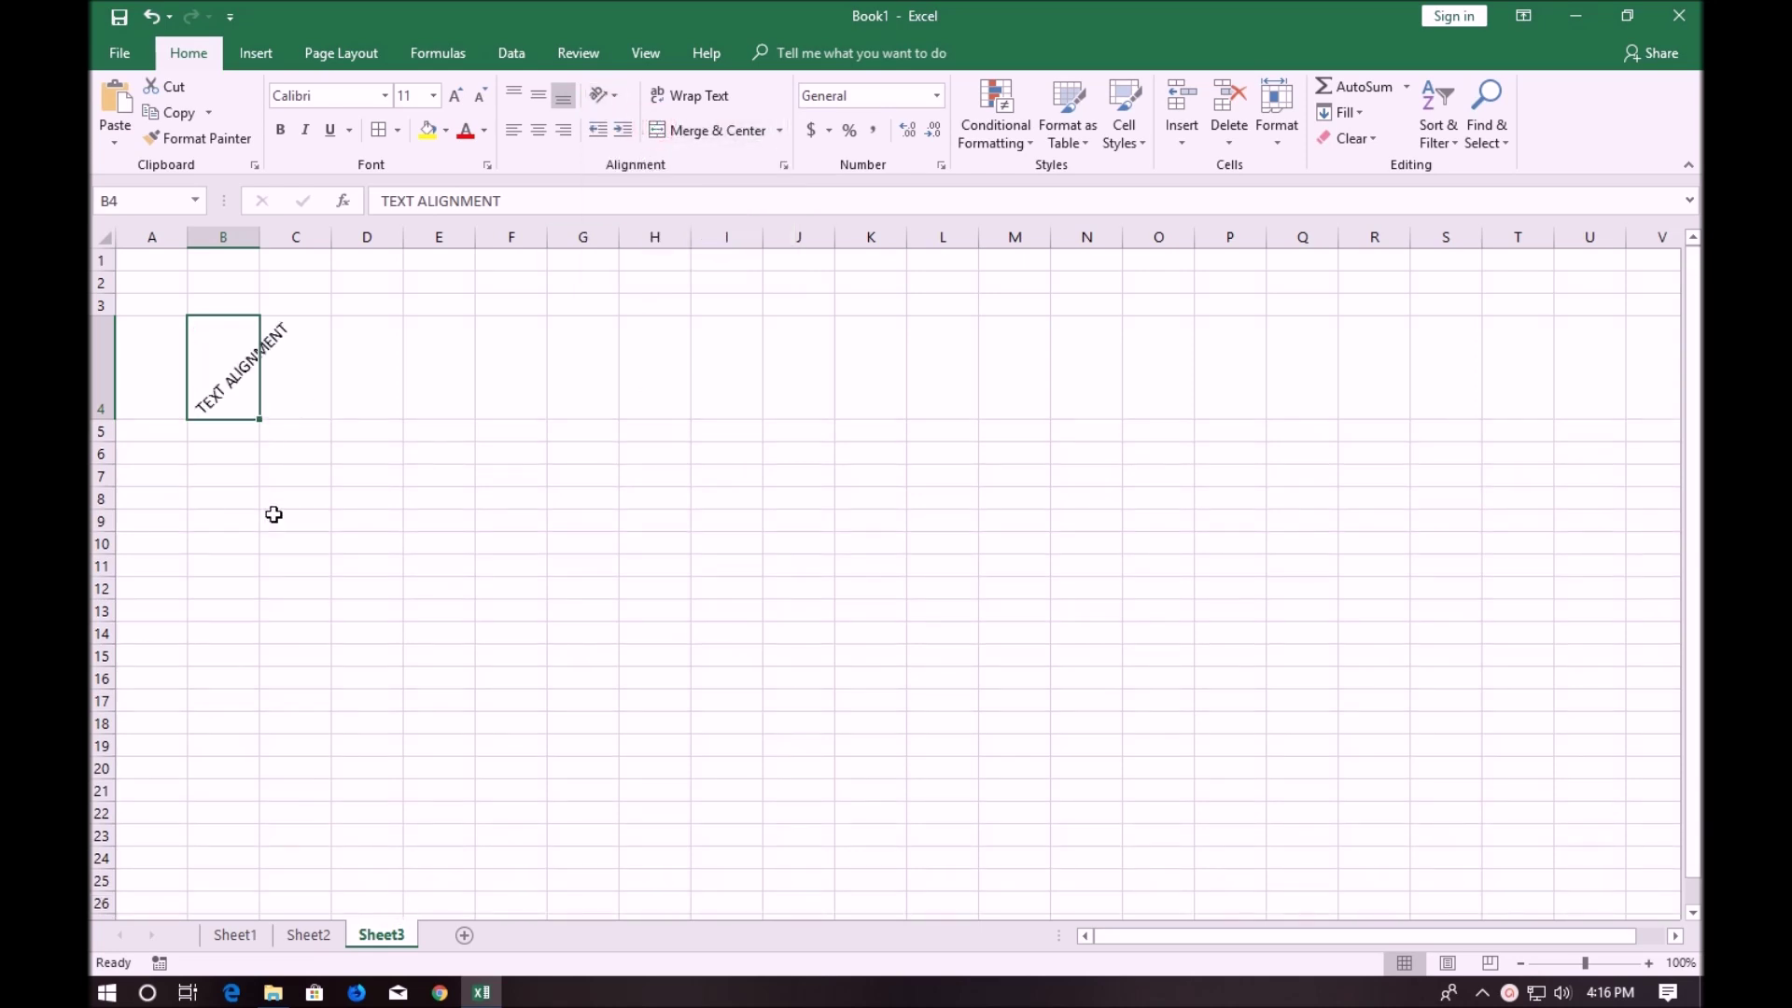
Enter the text MERGE & CENTER in B9
click(232, 521)
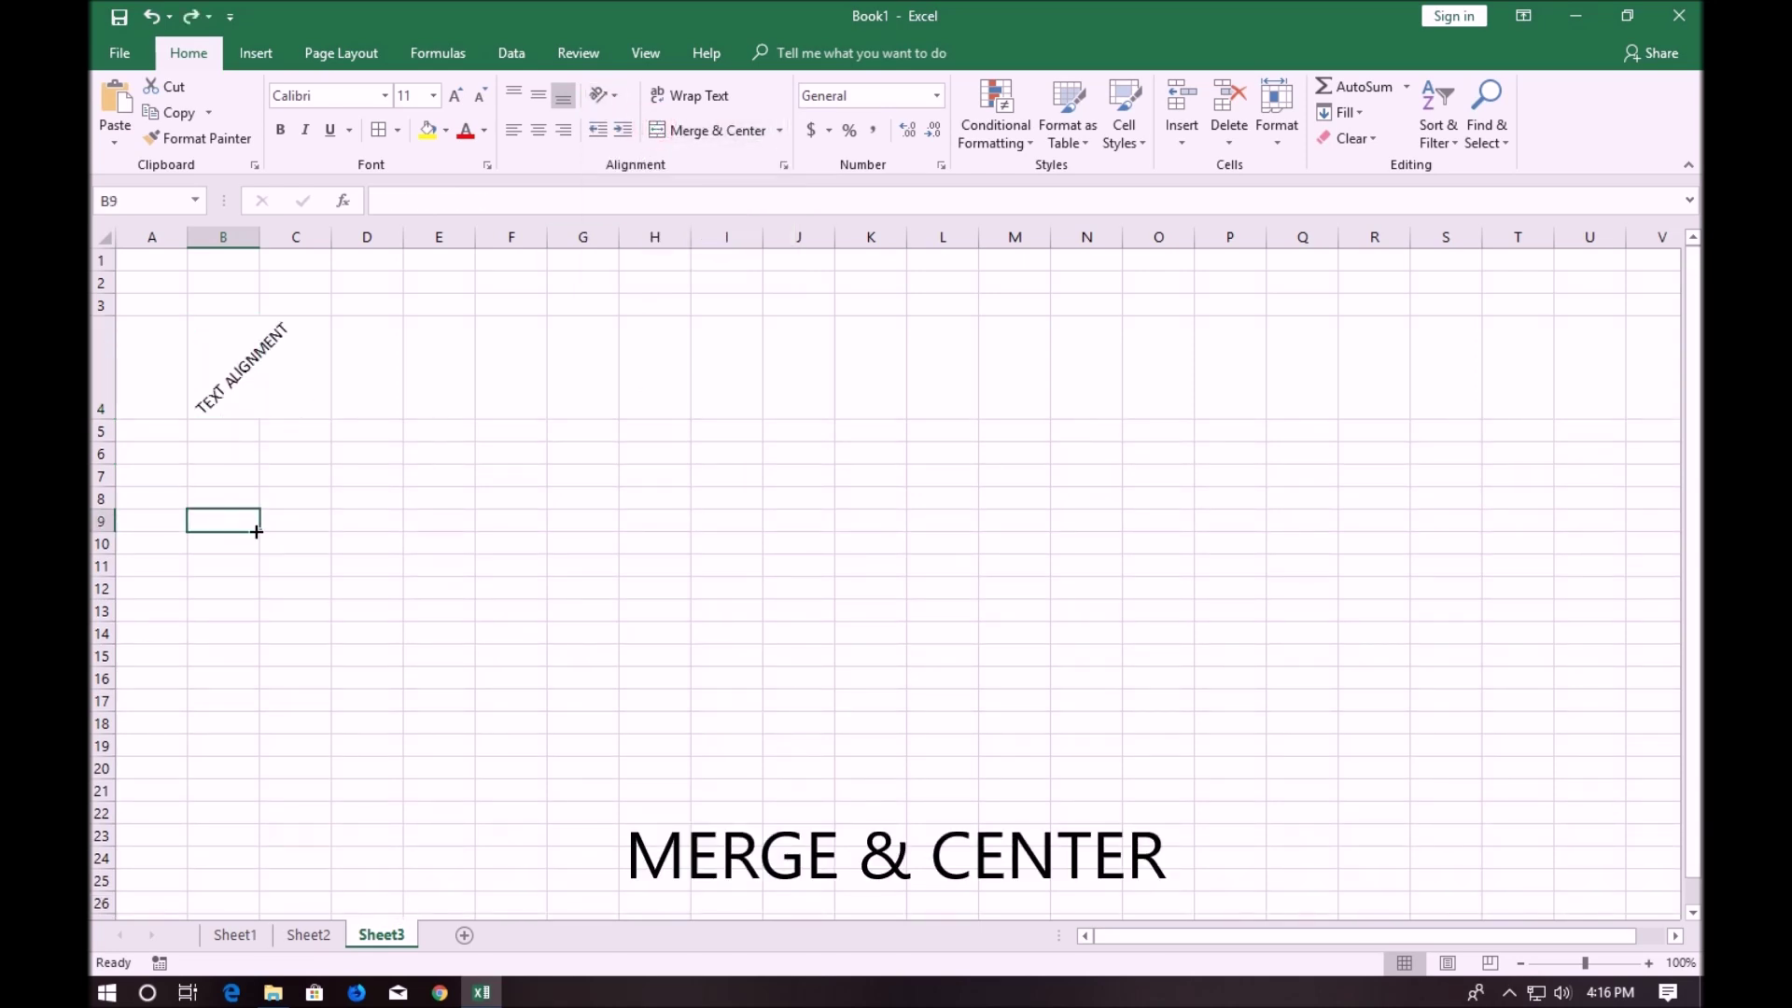
text(MER)
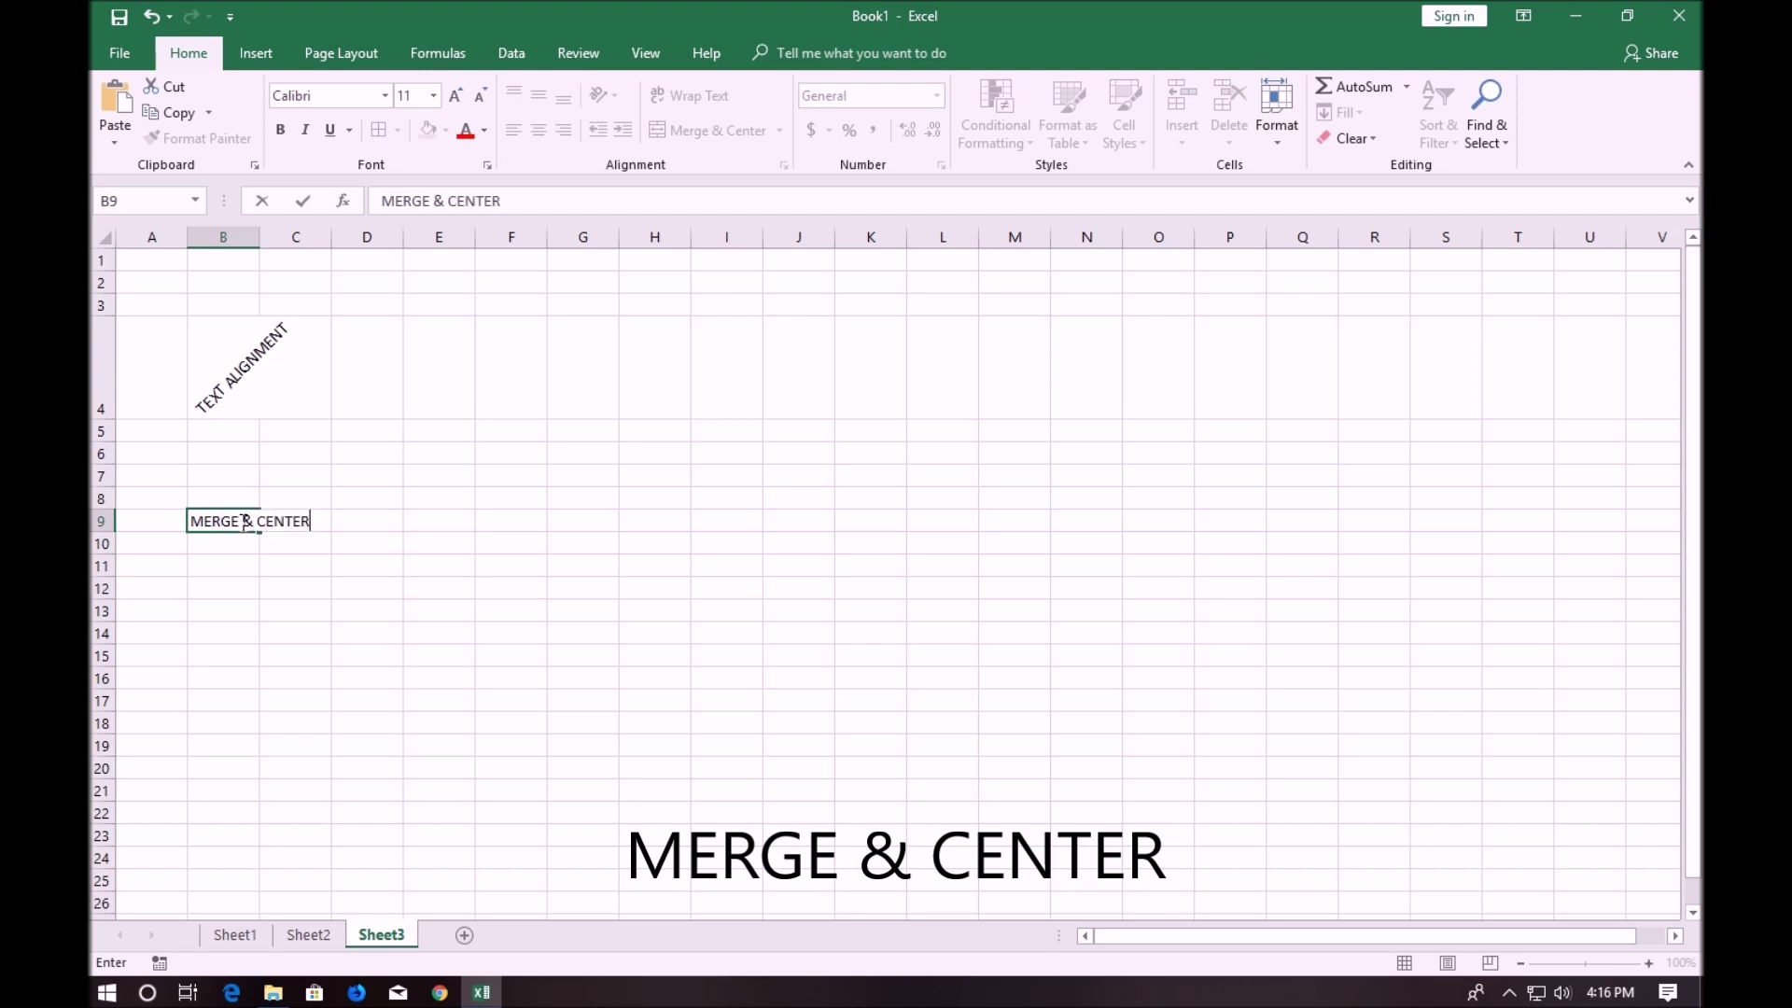
text(GE & CENTER)
click(271, 580)
click(224, 521)
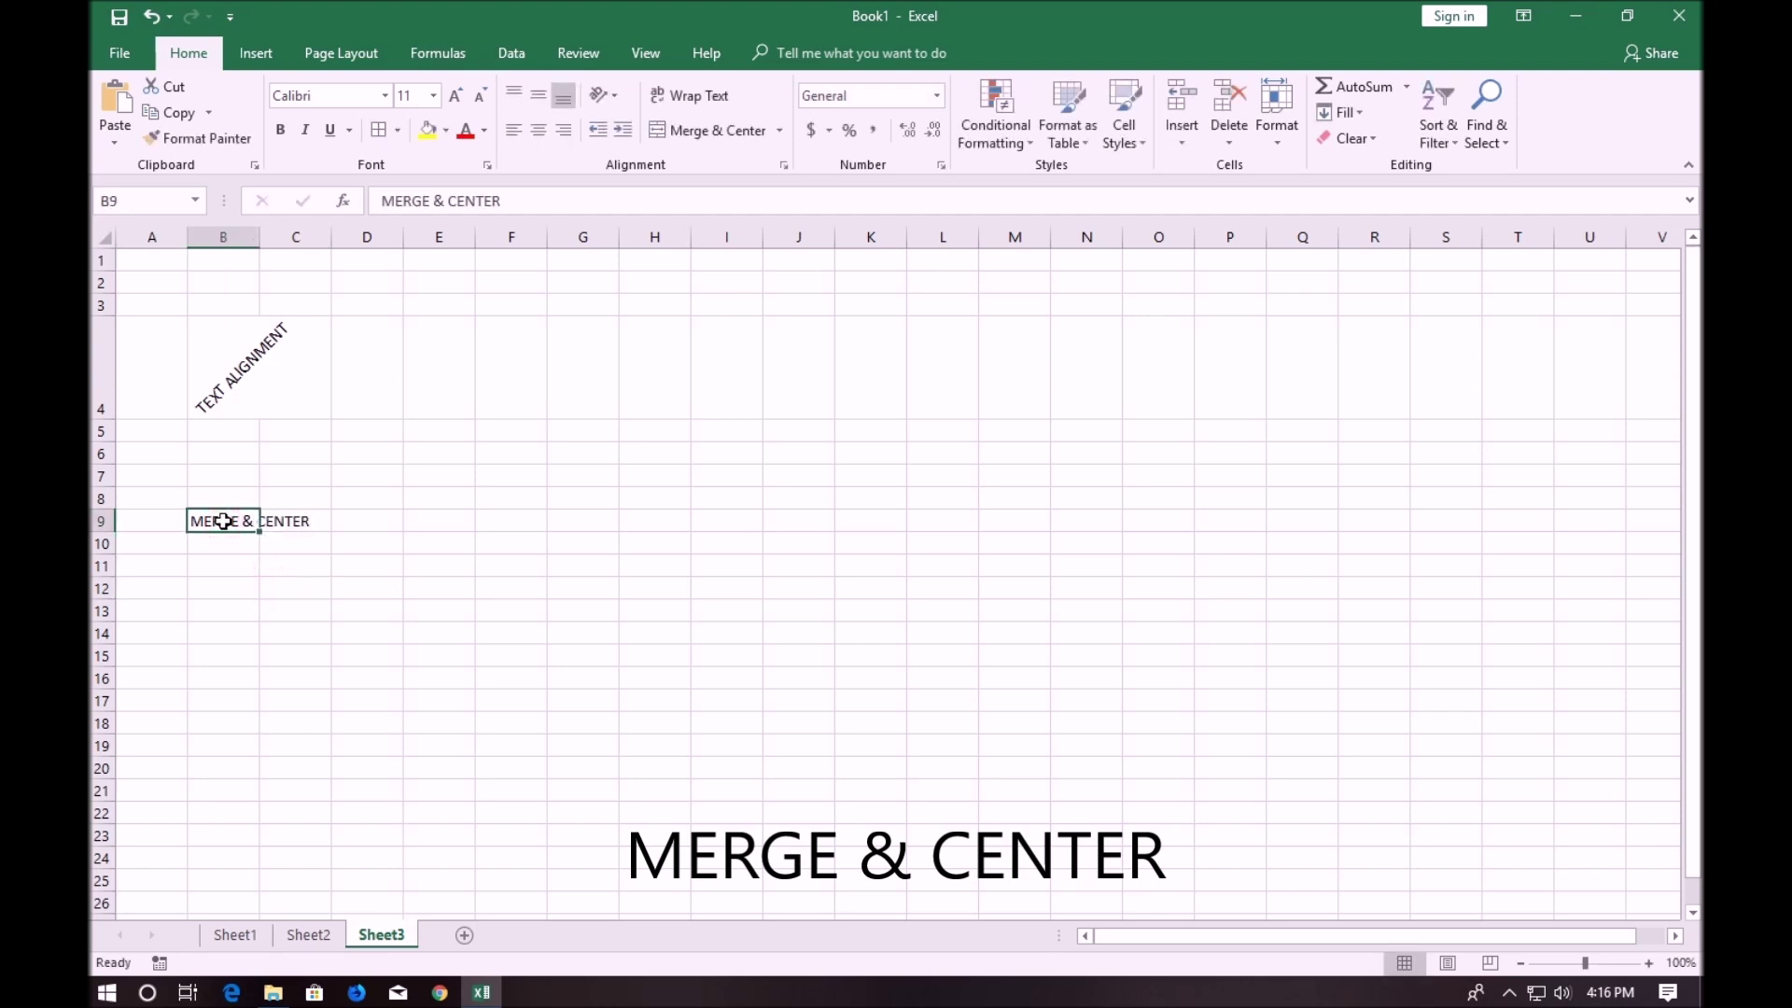
Merge and center B9:D9 so that the MERGE & CENTER text spans the three cells
click(252, 620)
click(601, 617)
click(304, 520)
click(438, 476)
drag(228, 521, 366, 525)
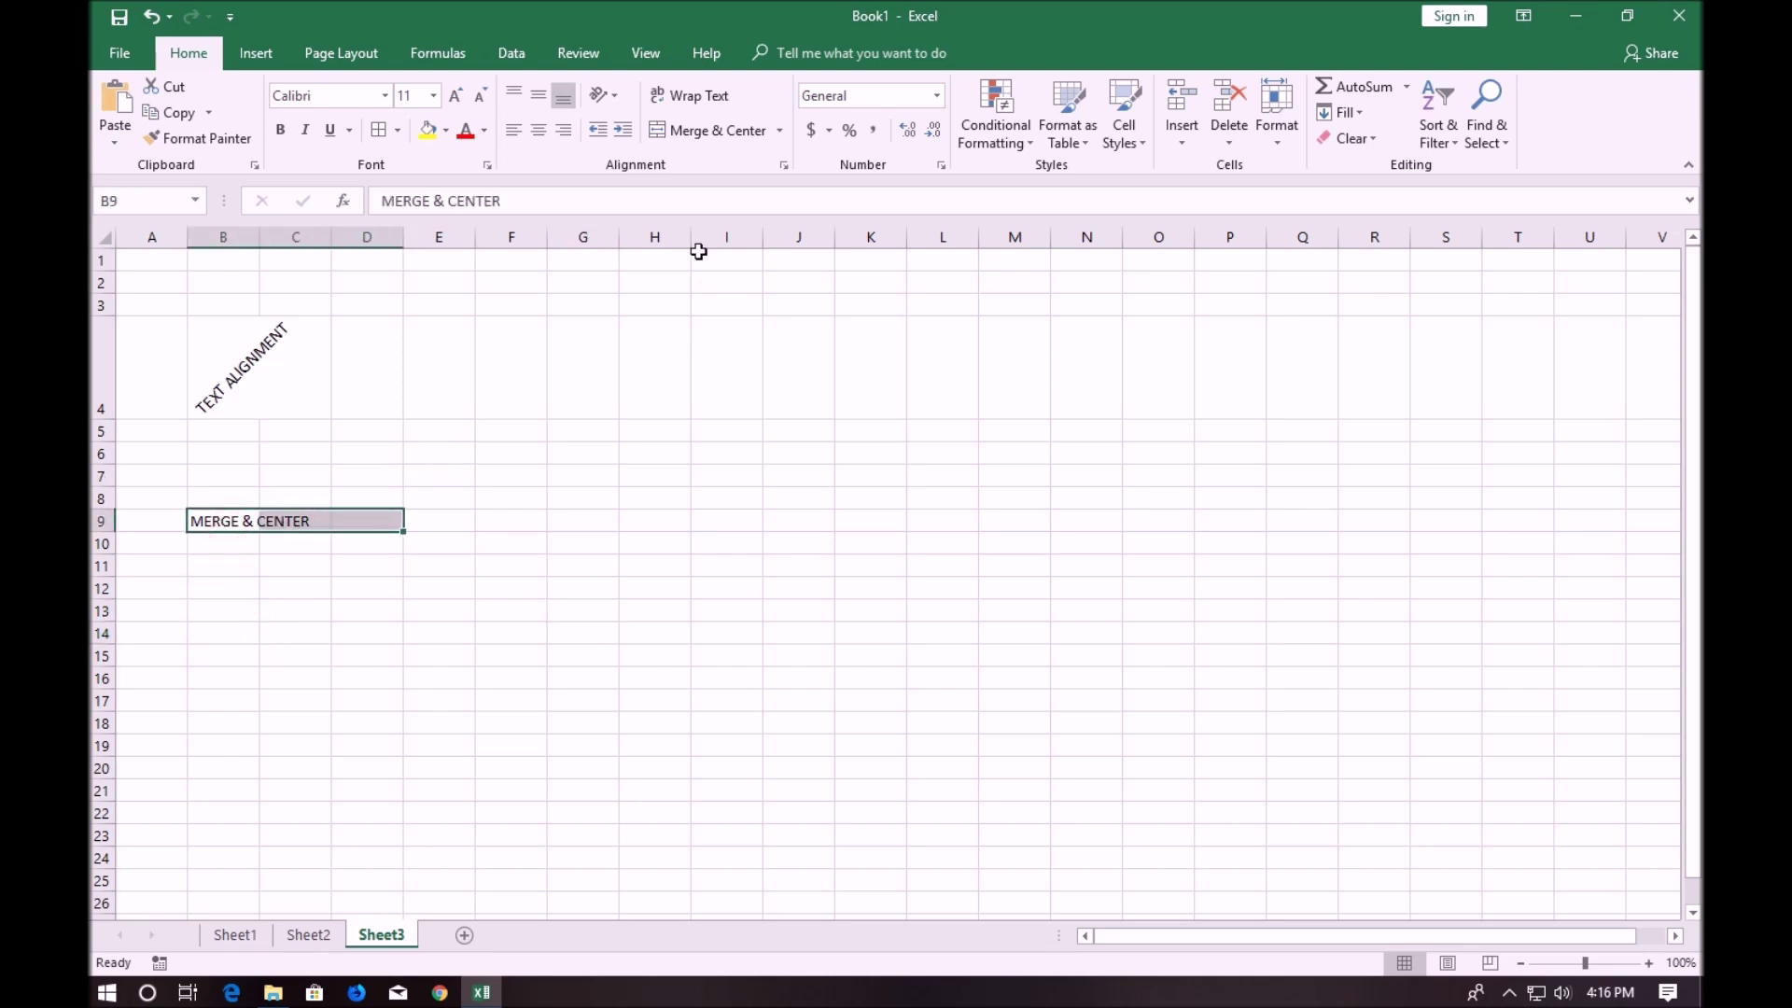
click(702, 125)
click(635, 589)
click(238, 513)
click(383, 630)
Enter the text WRAP TEXT HOW???? in E6
ctrl+scroll(486, 529, up, 4)
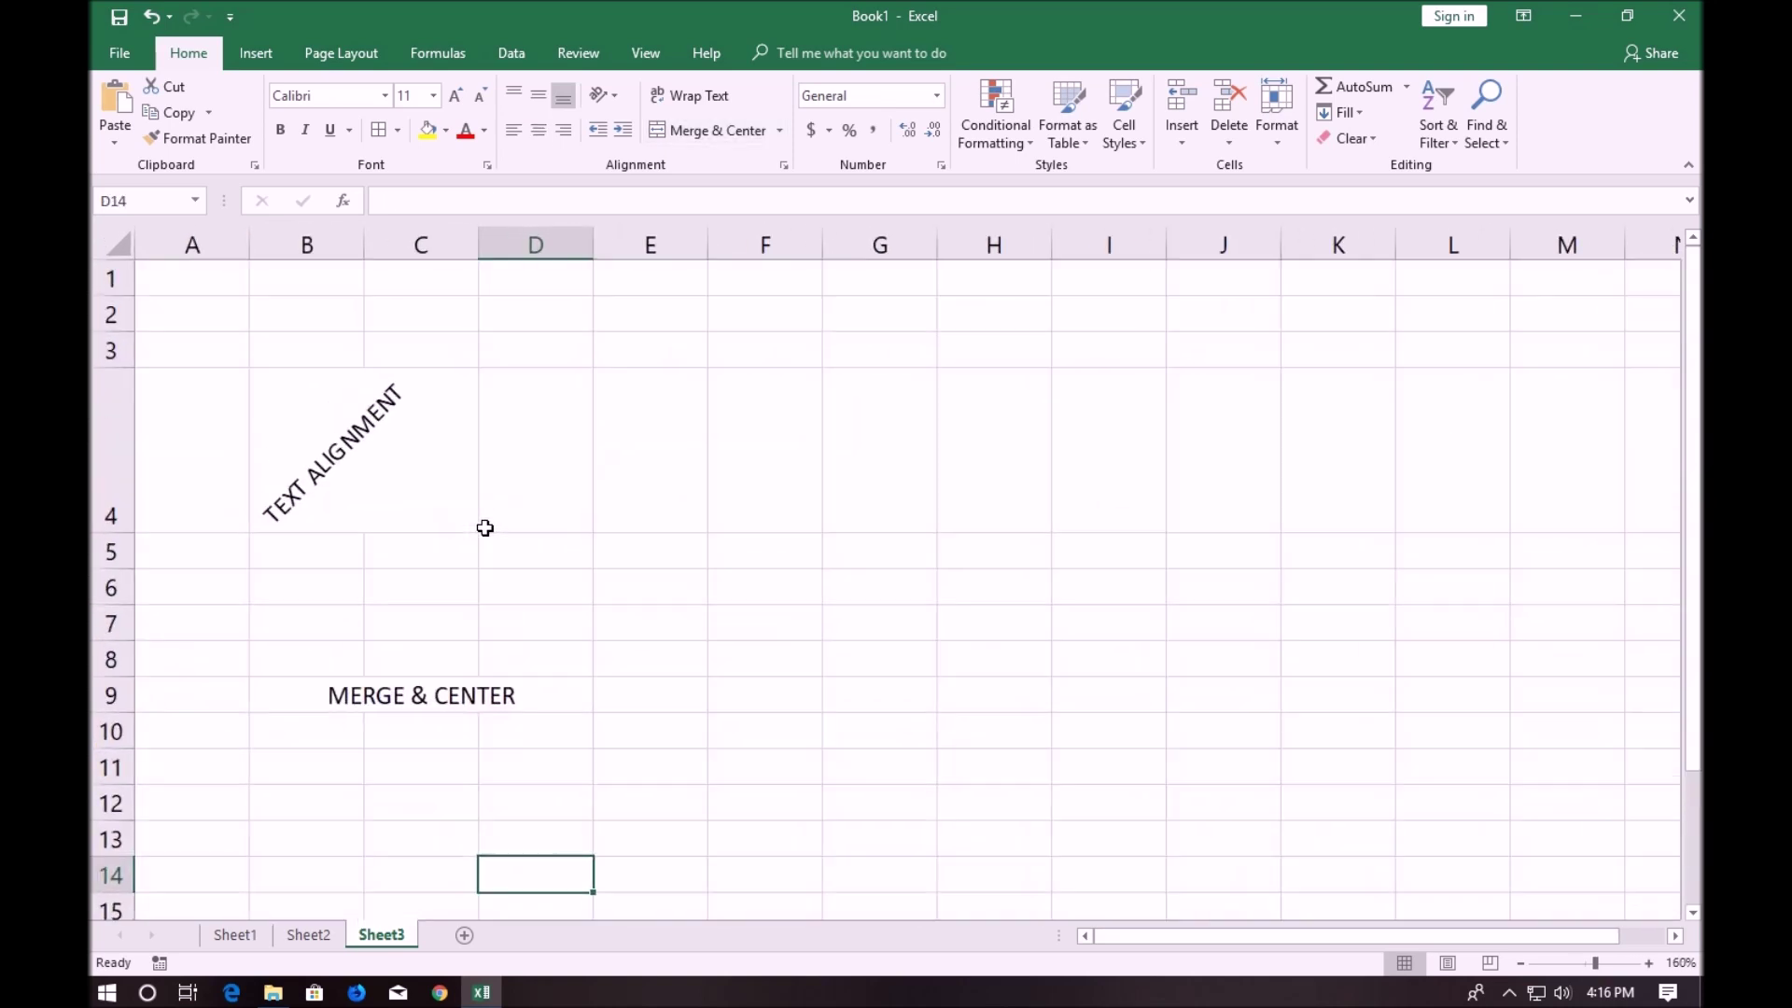
click(671, 595)
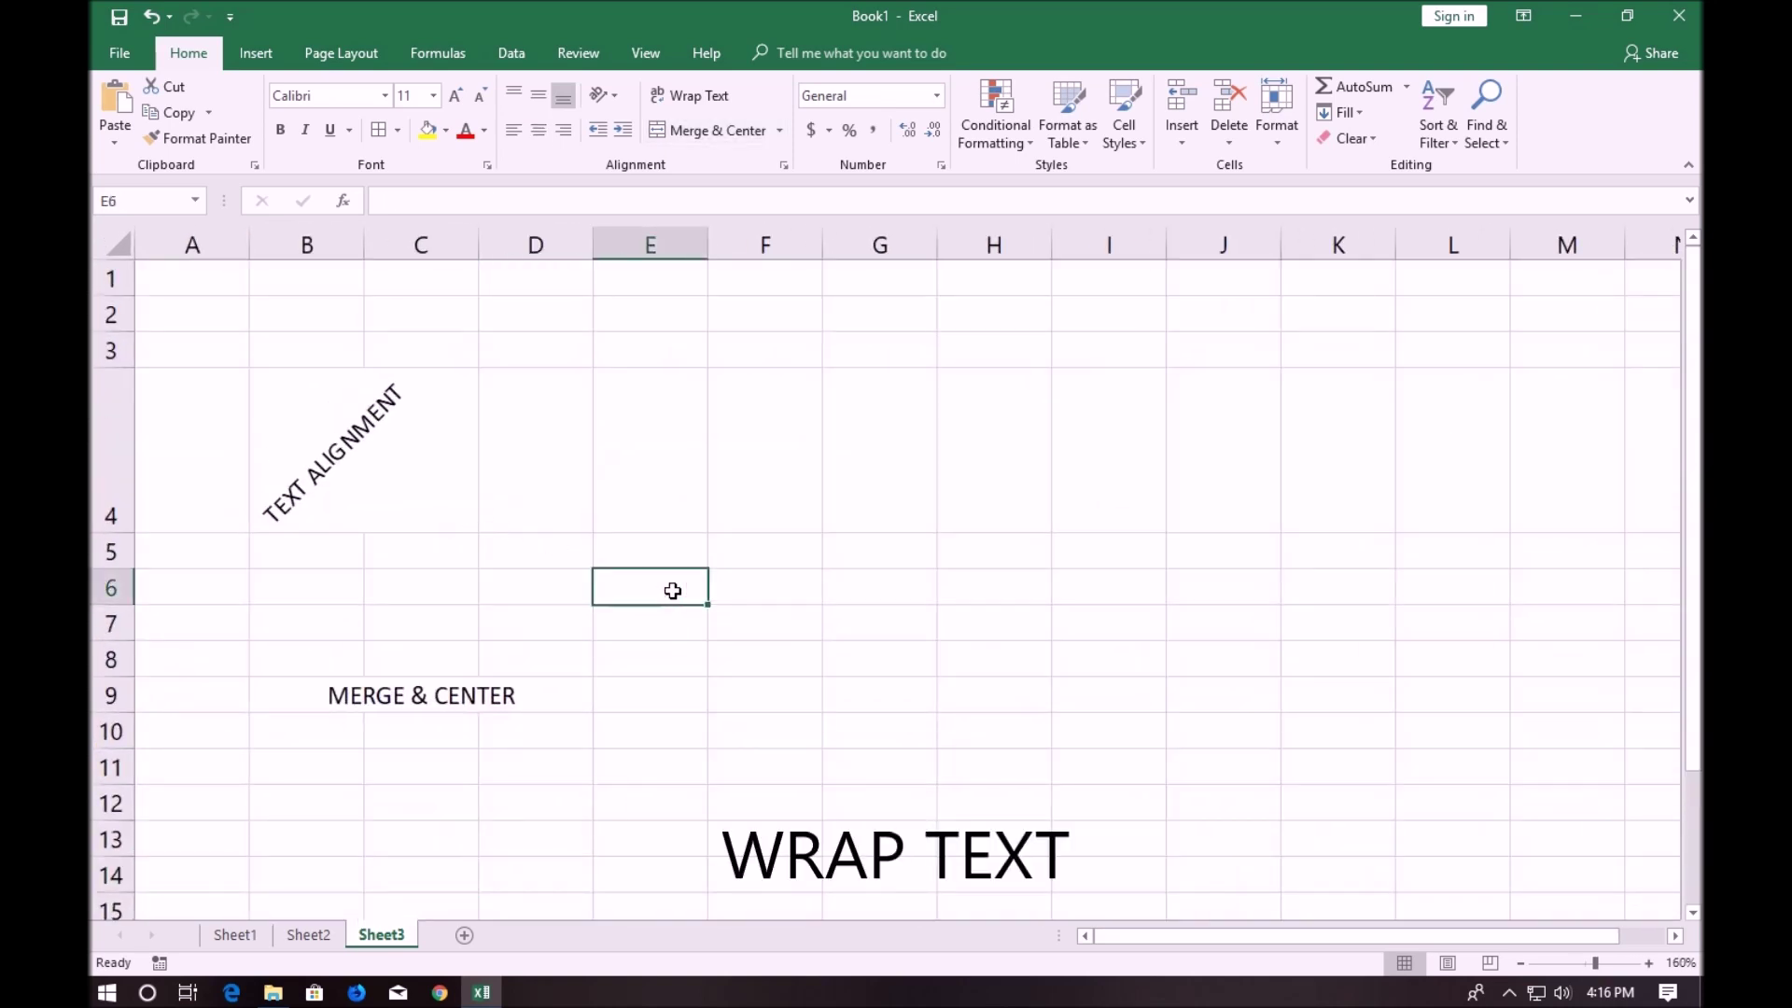
text(WRAP TEXT)
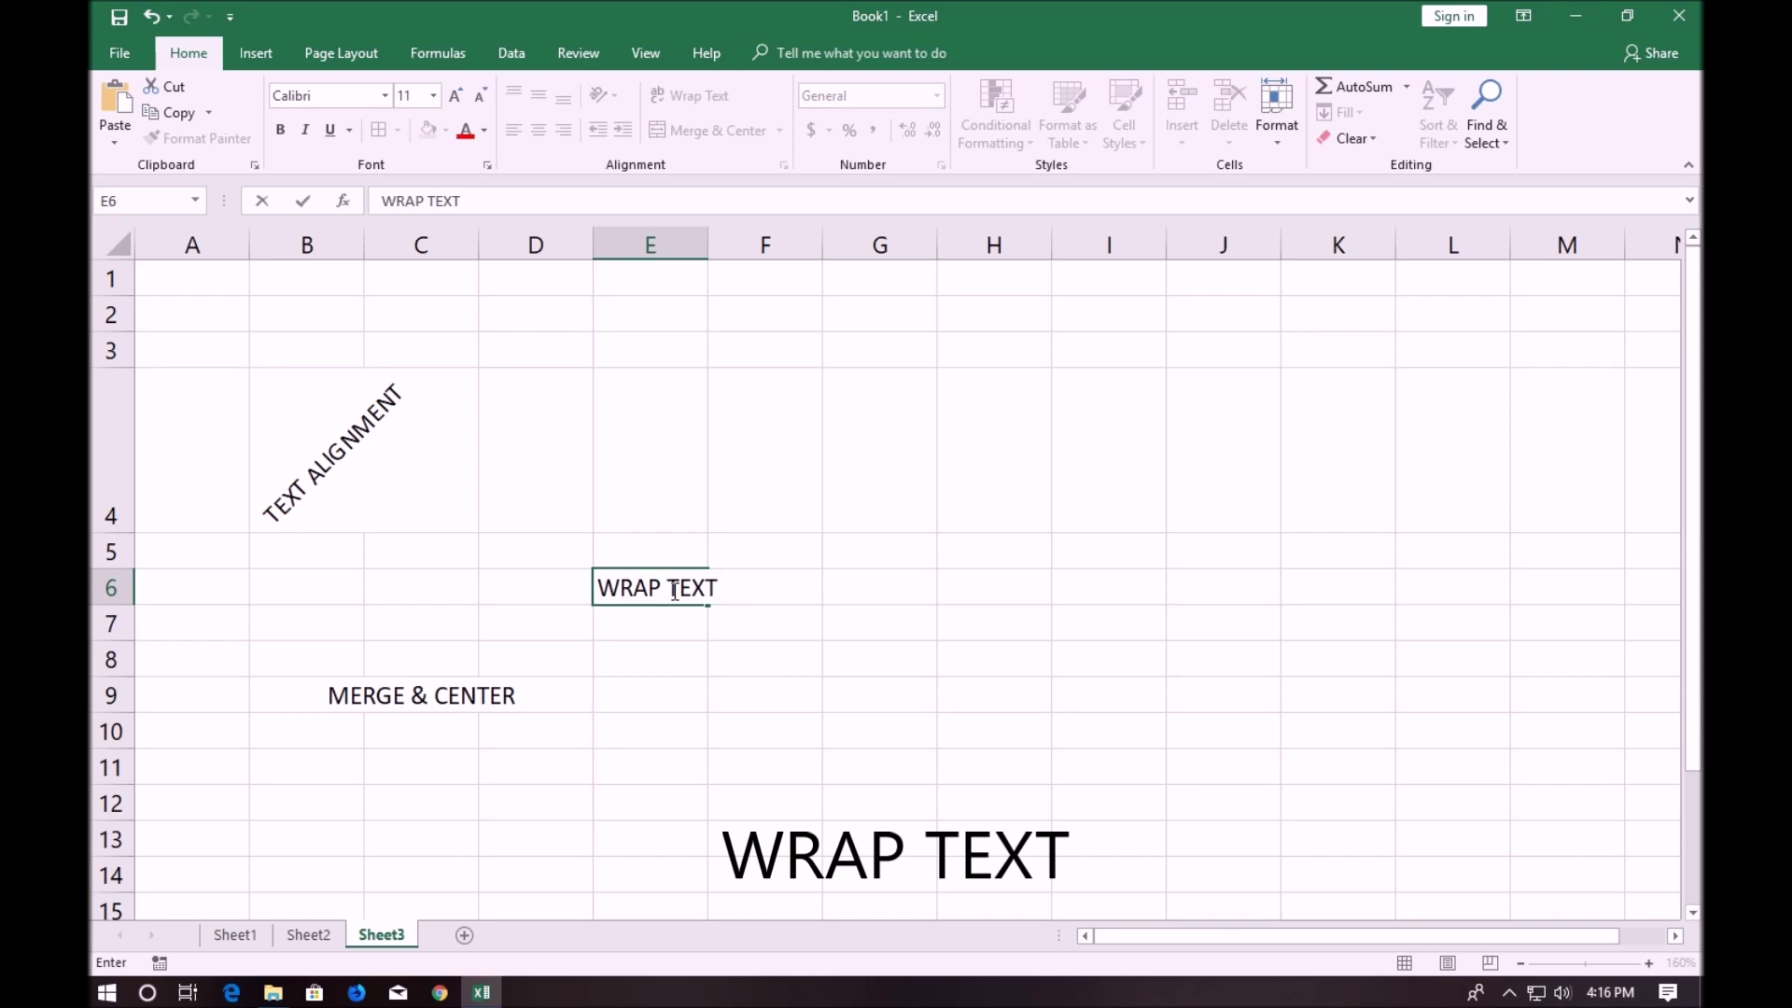
text( HOW????)
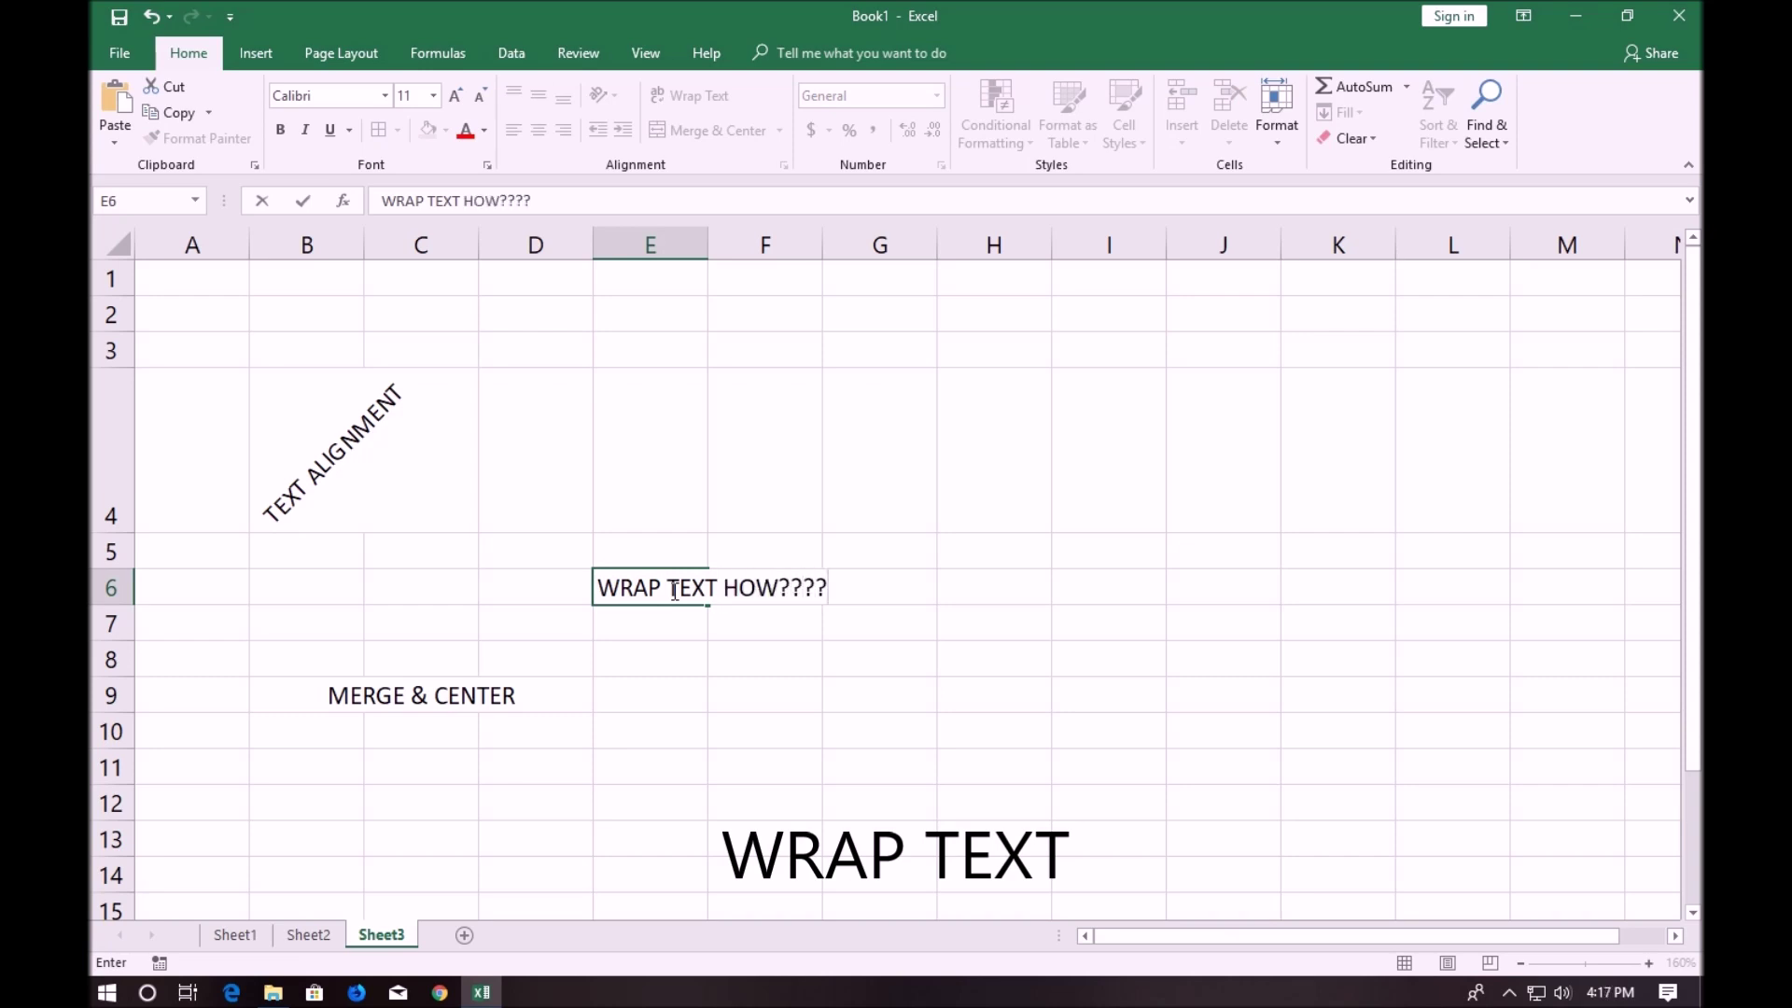
click(863, 686)
Apply Wrap Text to E6 so that its text breaks into lines within the column width
click(659, 588)
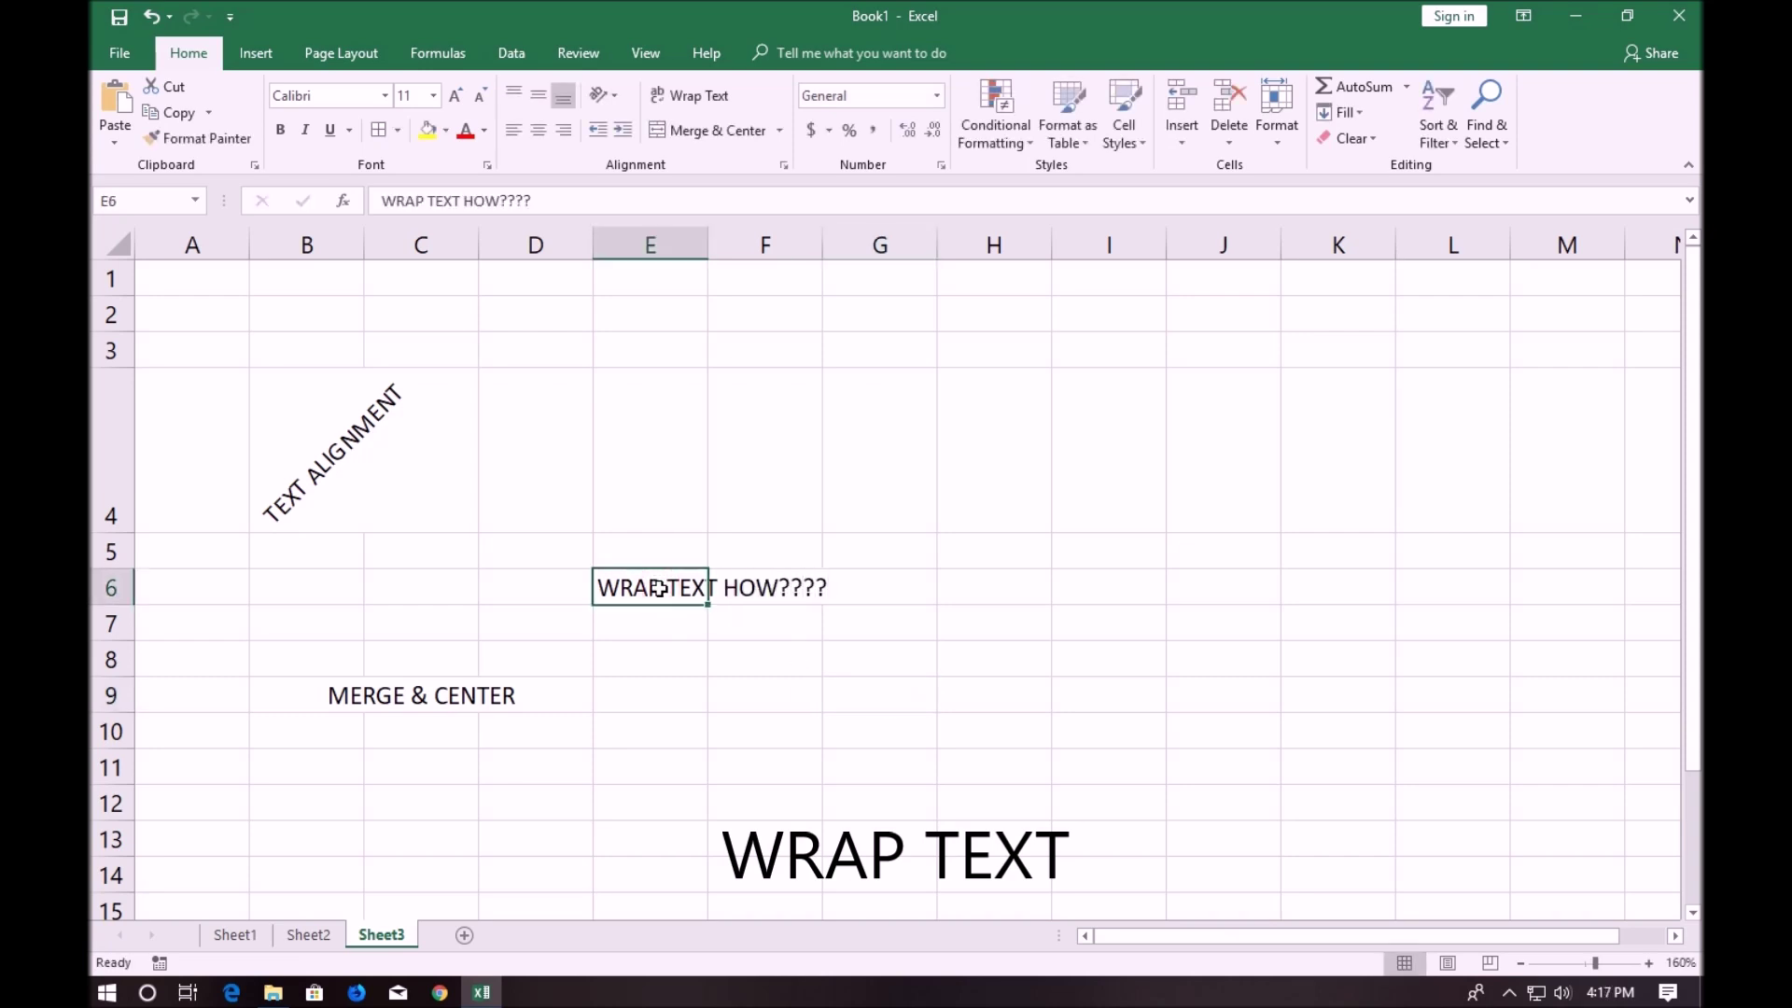
click(689, 96)
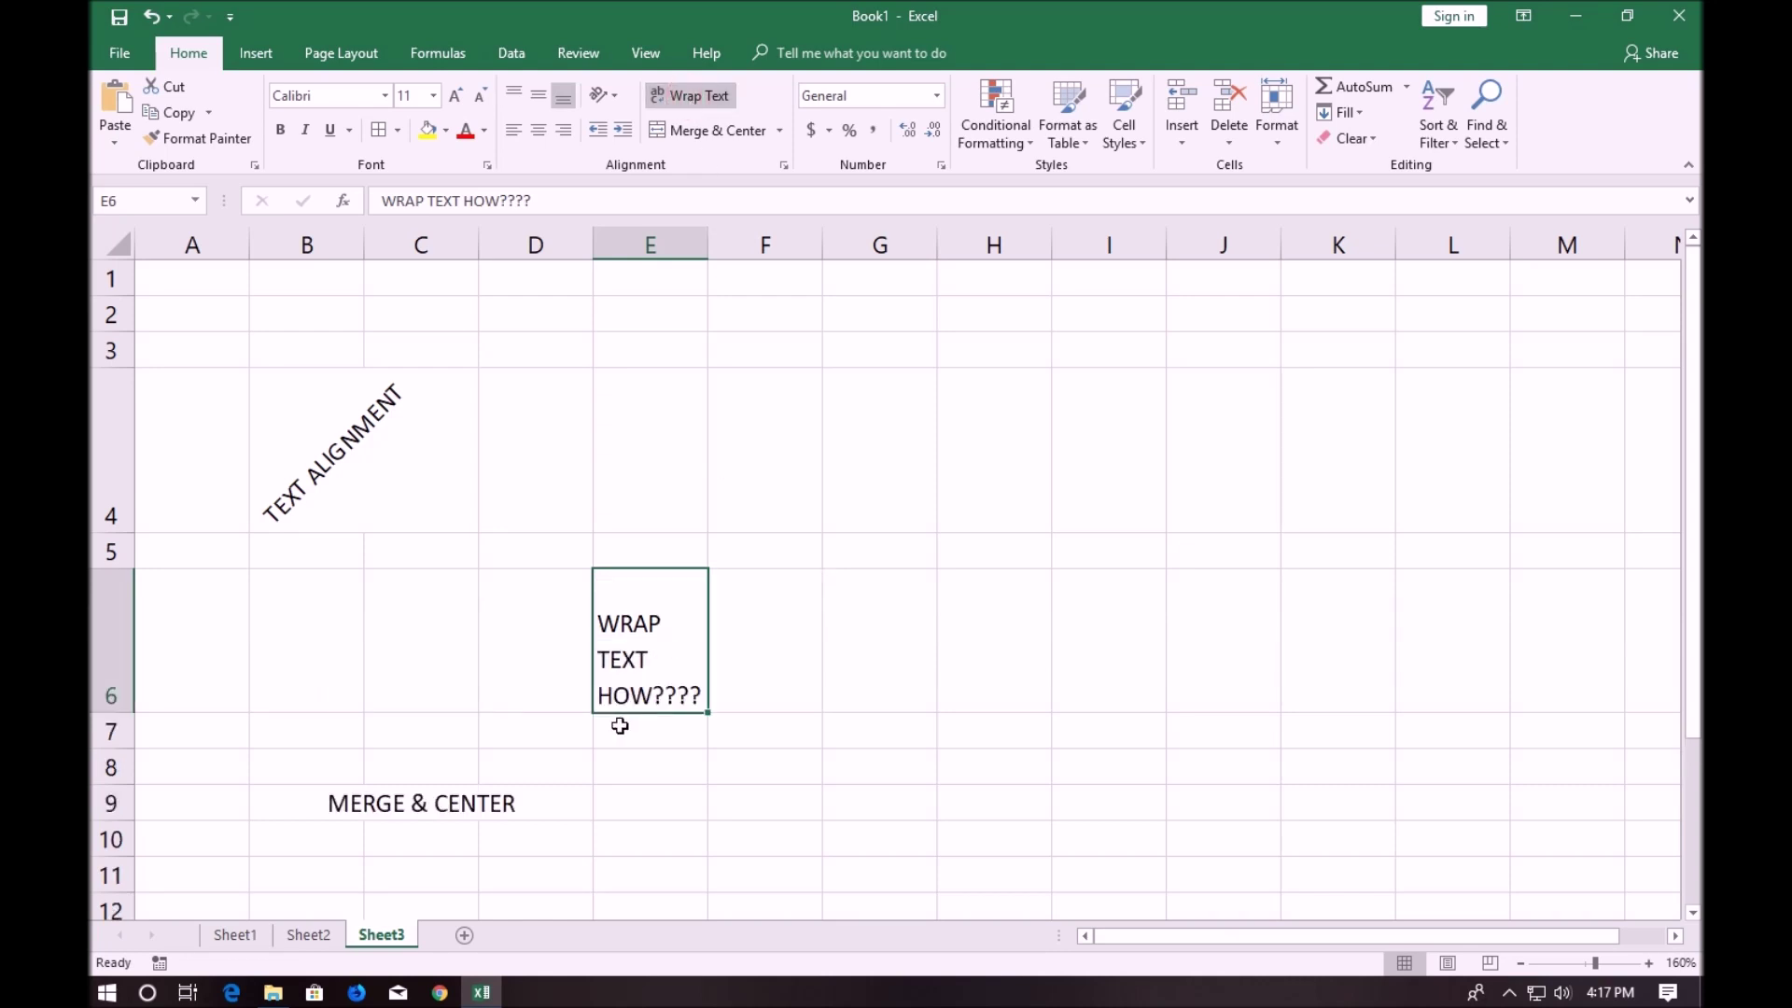
click(677, 788)
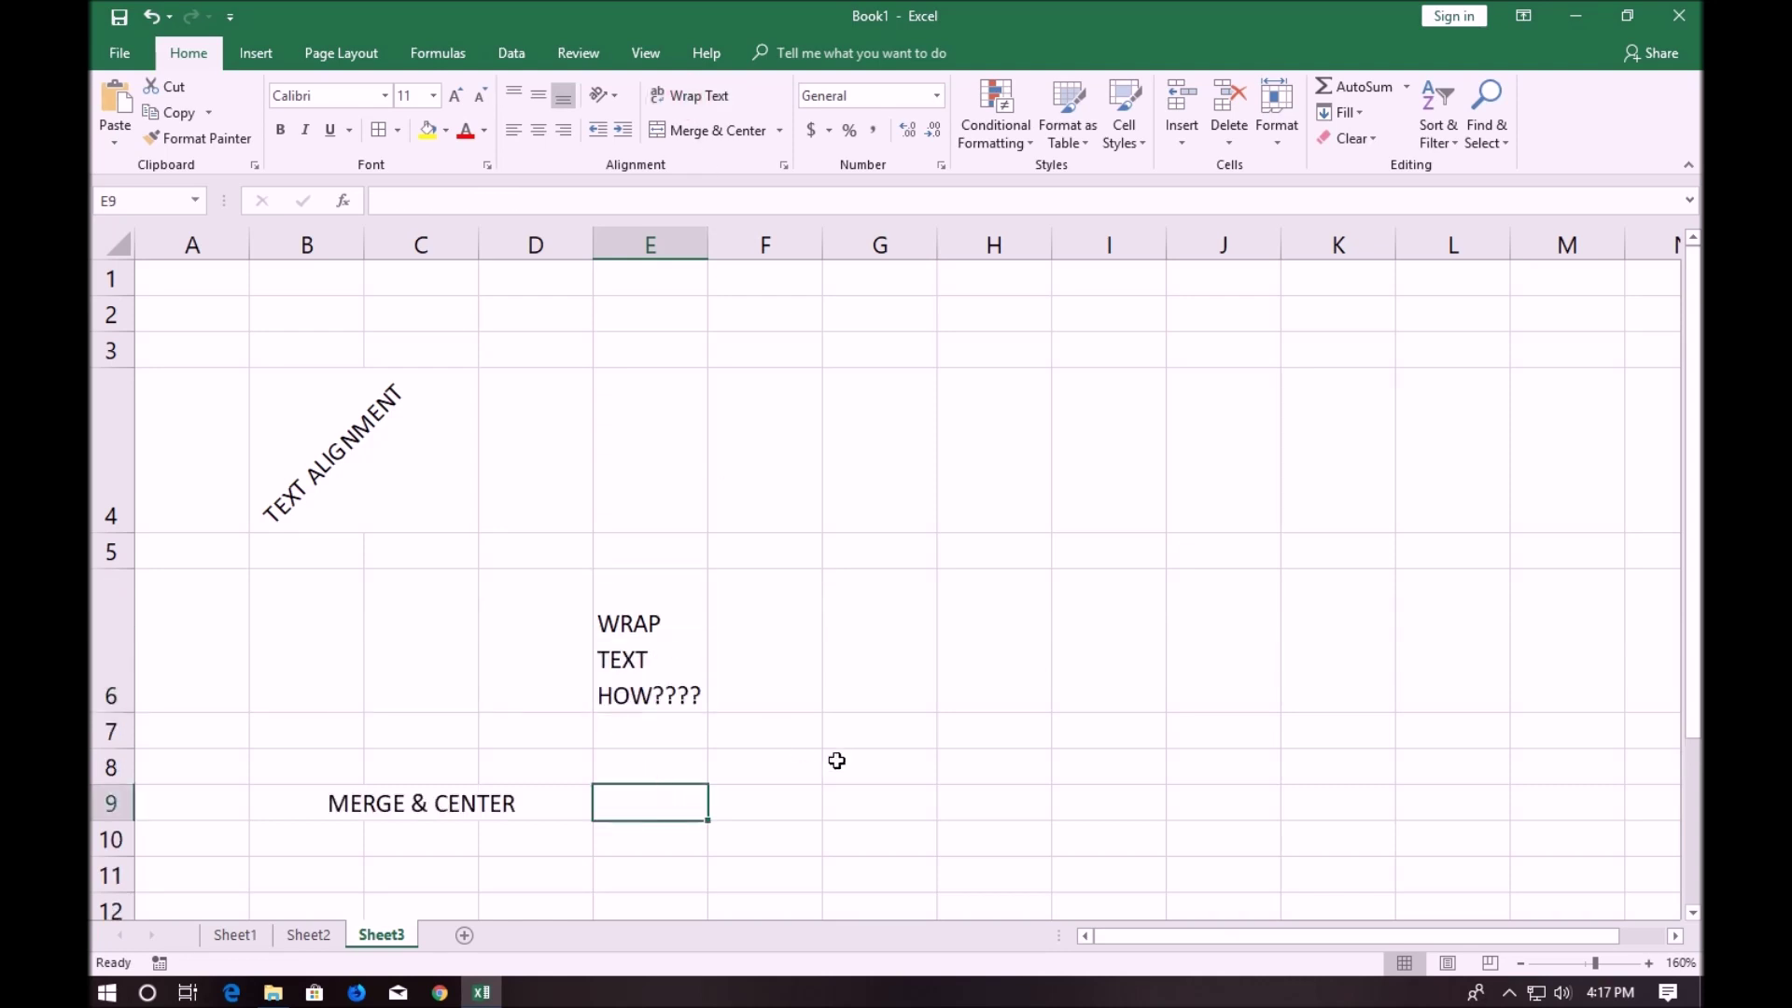
click(926, 790)
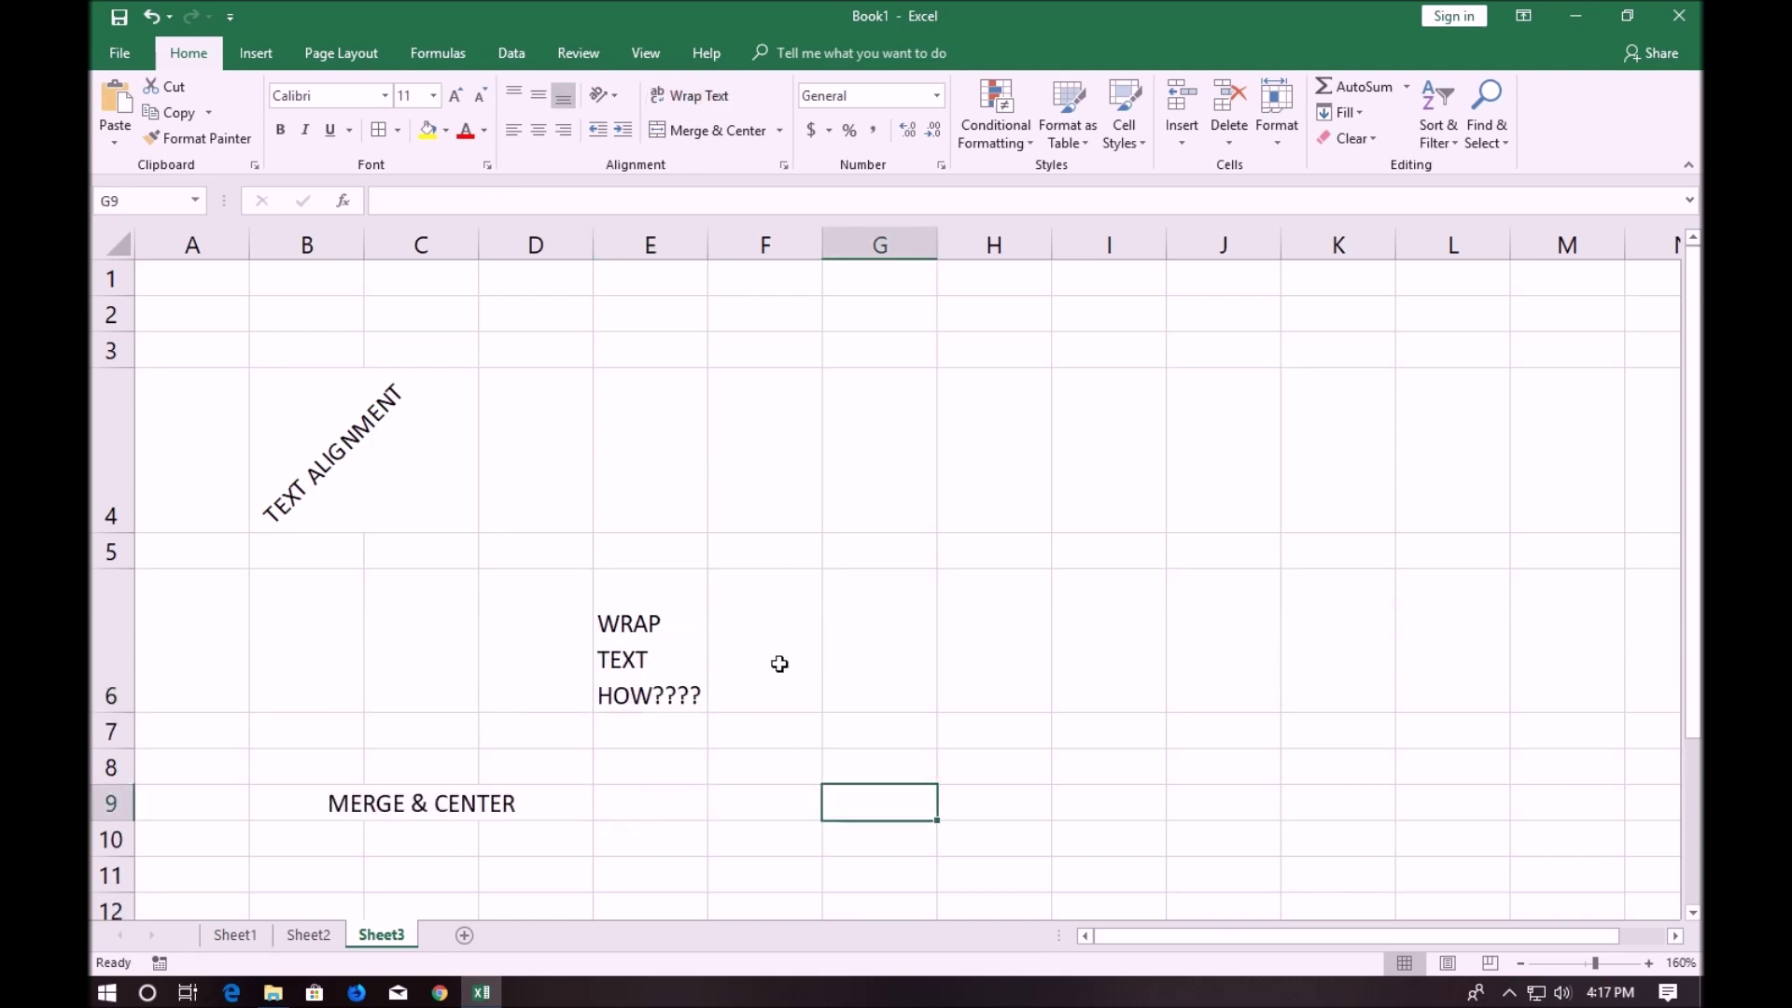
click(651, 670)
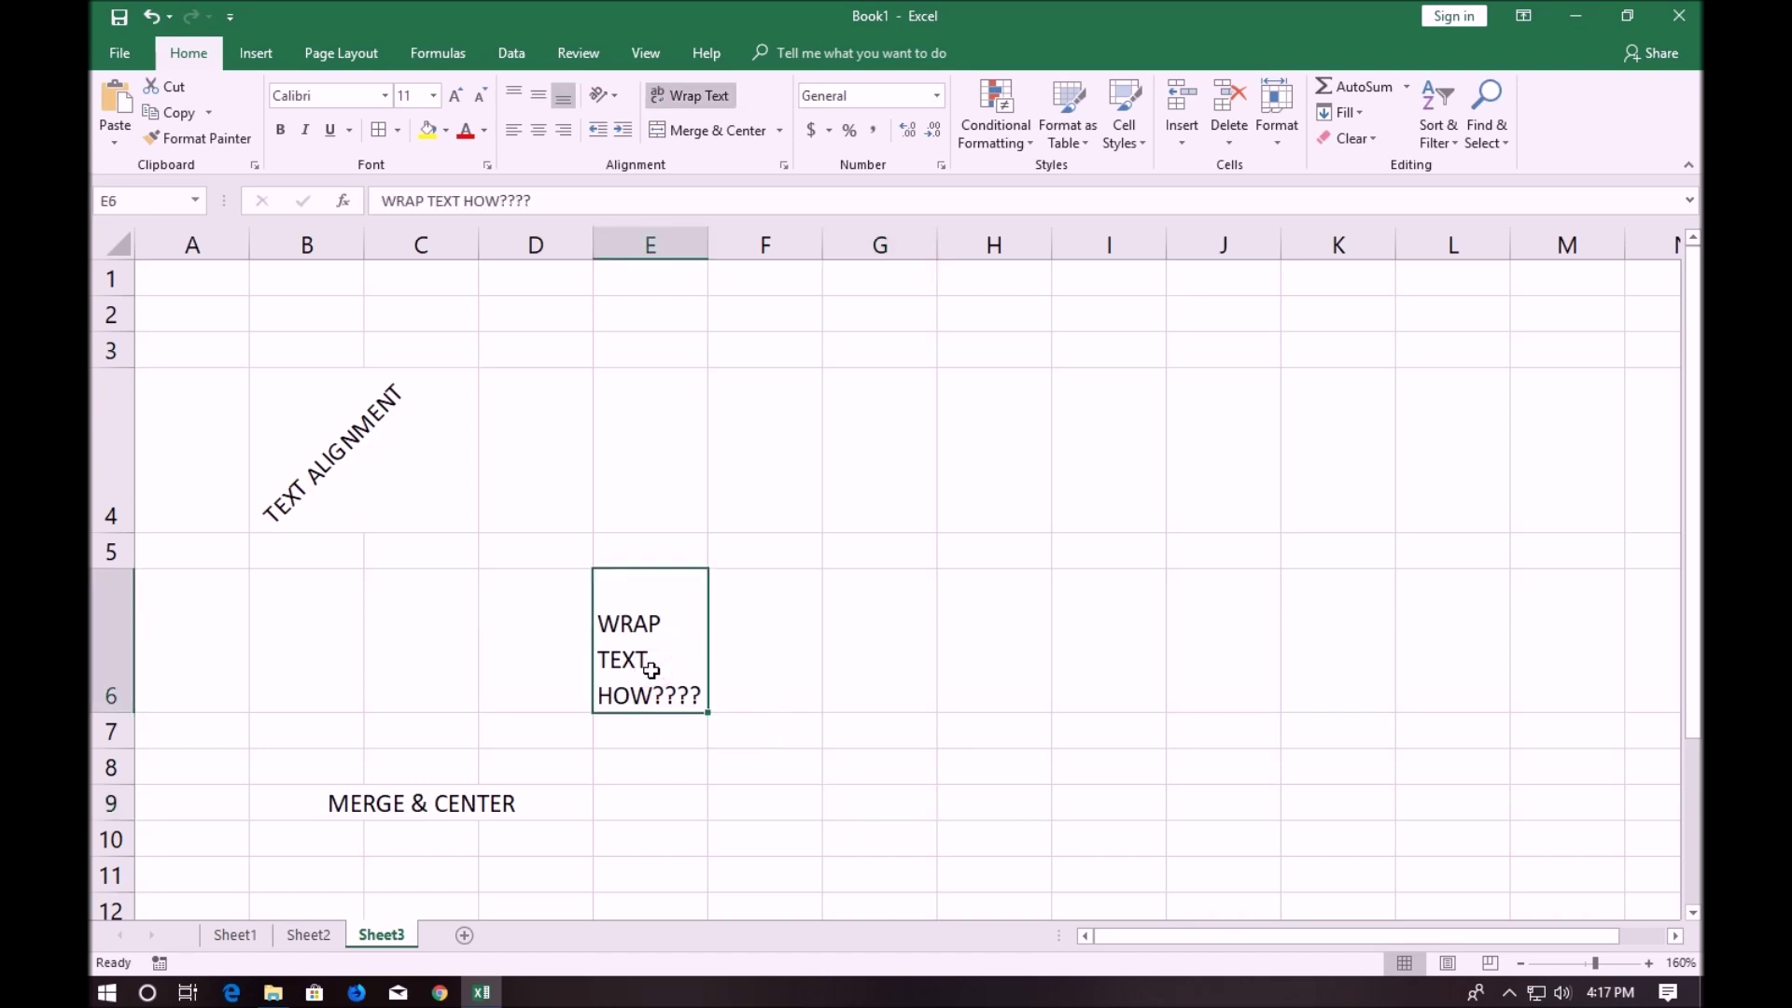
Add a new worksheet and enter the headings NAME, ADDRESS and PHONE NO in A1:C1
click(464, 936)
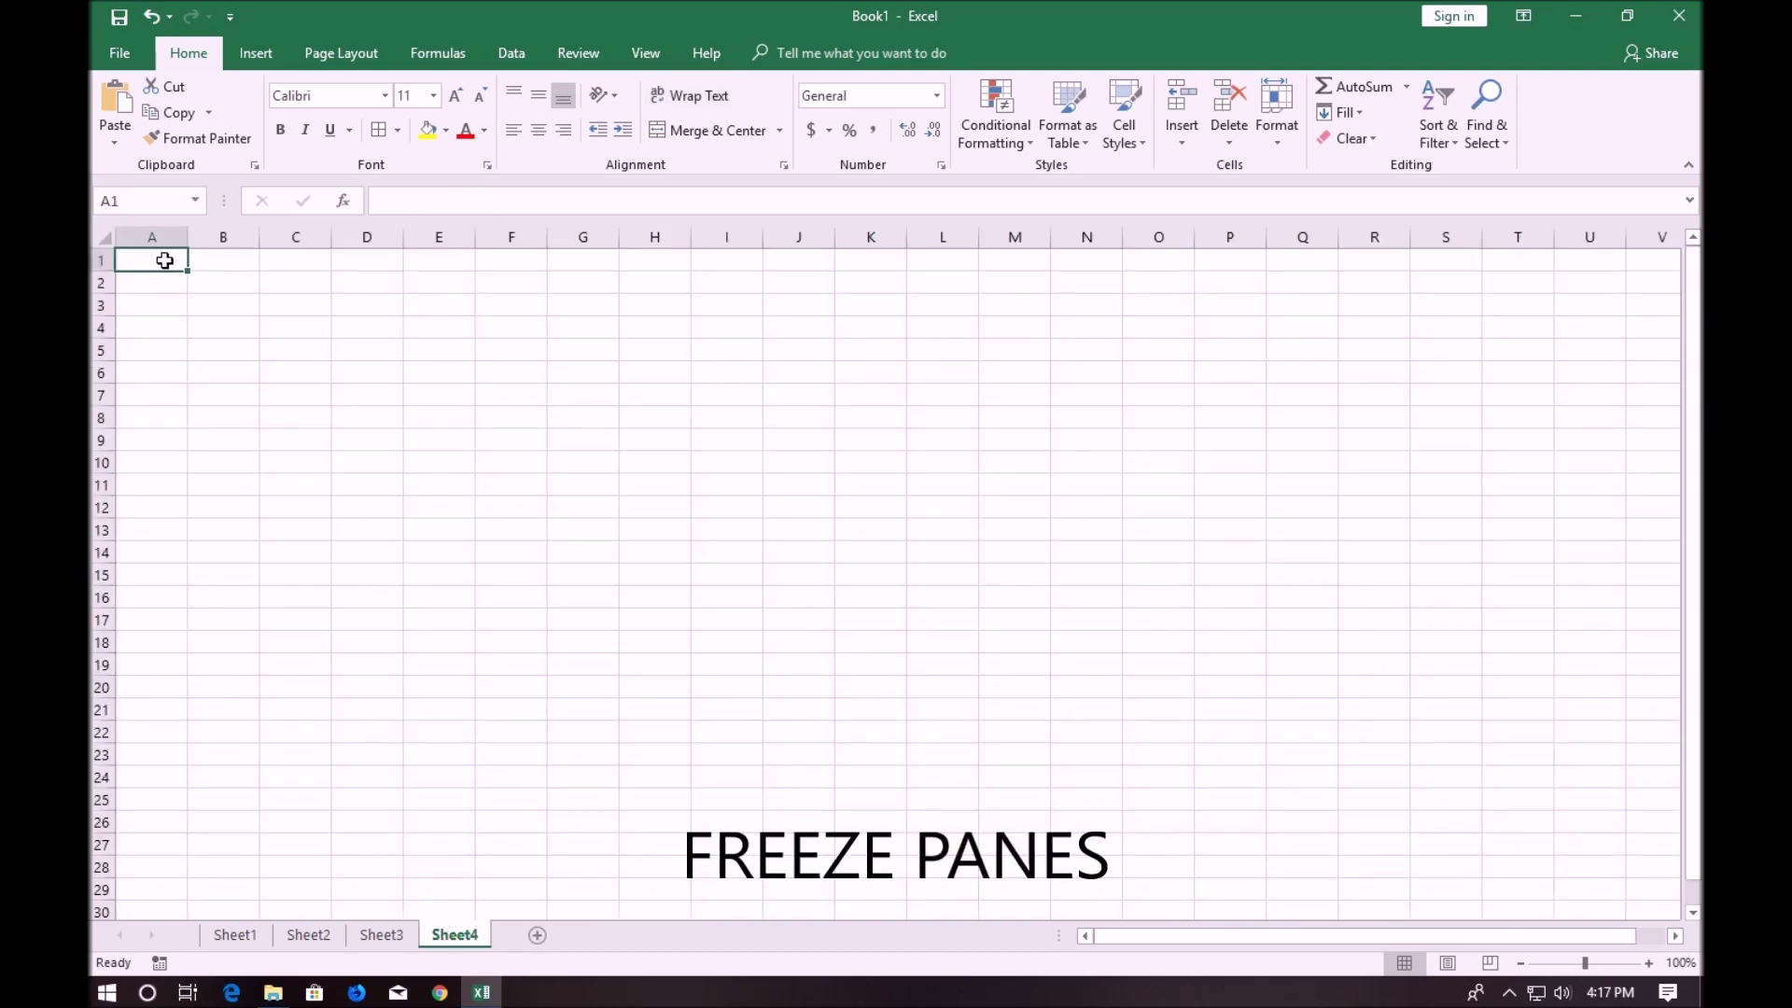
text(NAME)
click(224, 262)
text(ADDRESS)
click(297, 264)
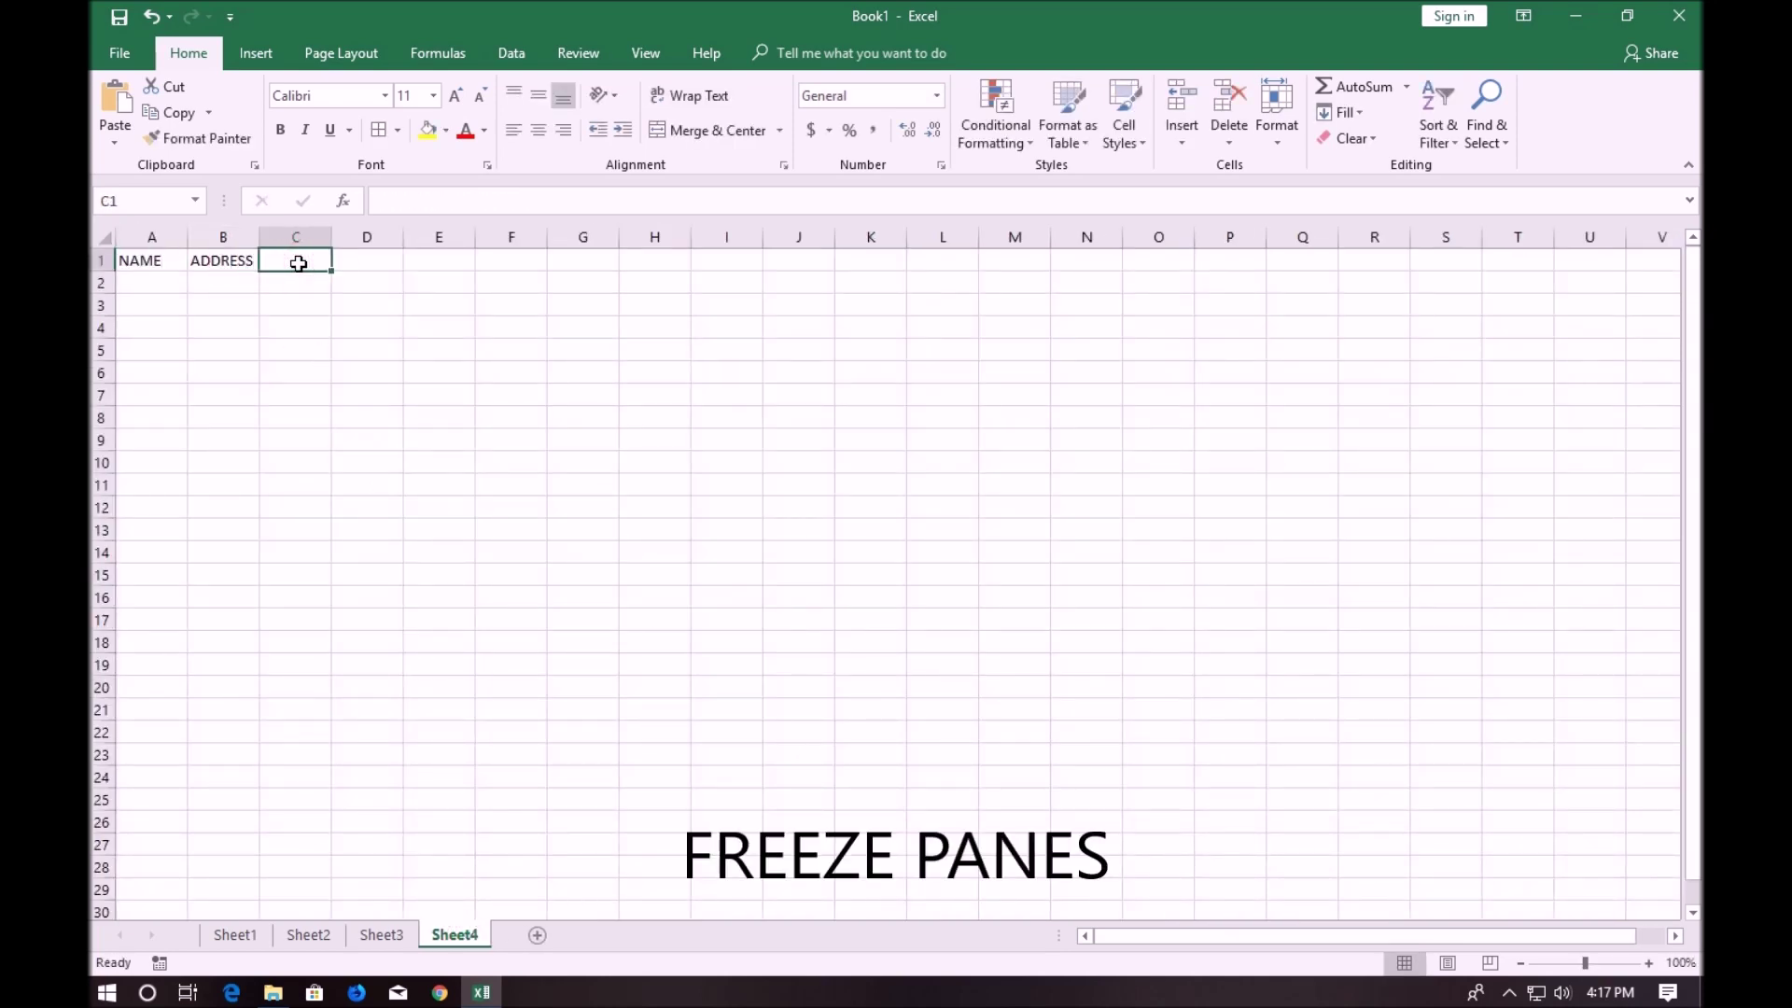
text(PHONE NO)
Fill the NAME column with A, B and C in A2:A4
click(146, 291)
text(A)
click(168, 309)
text(B)
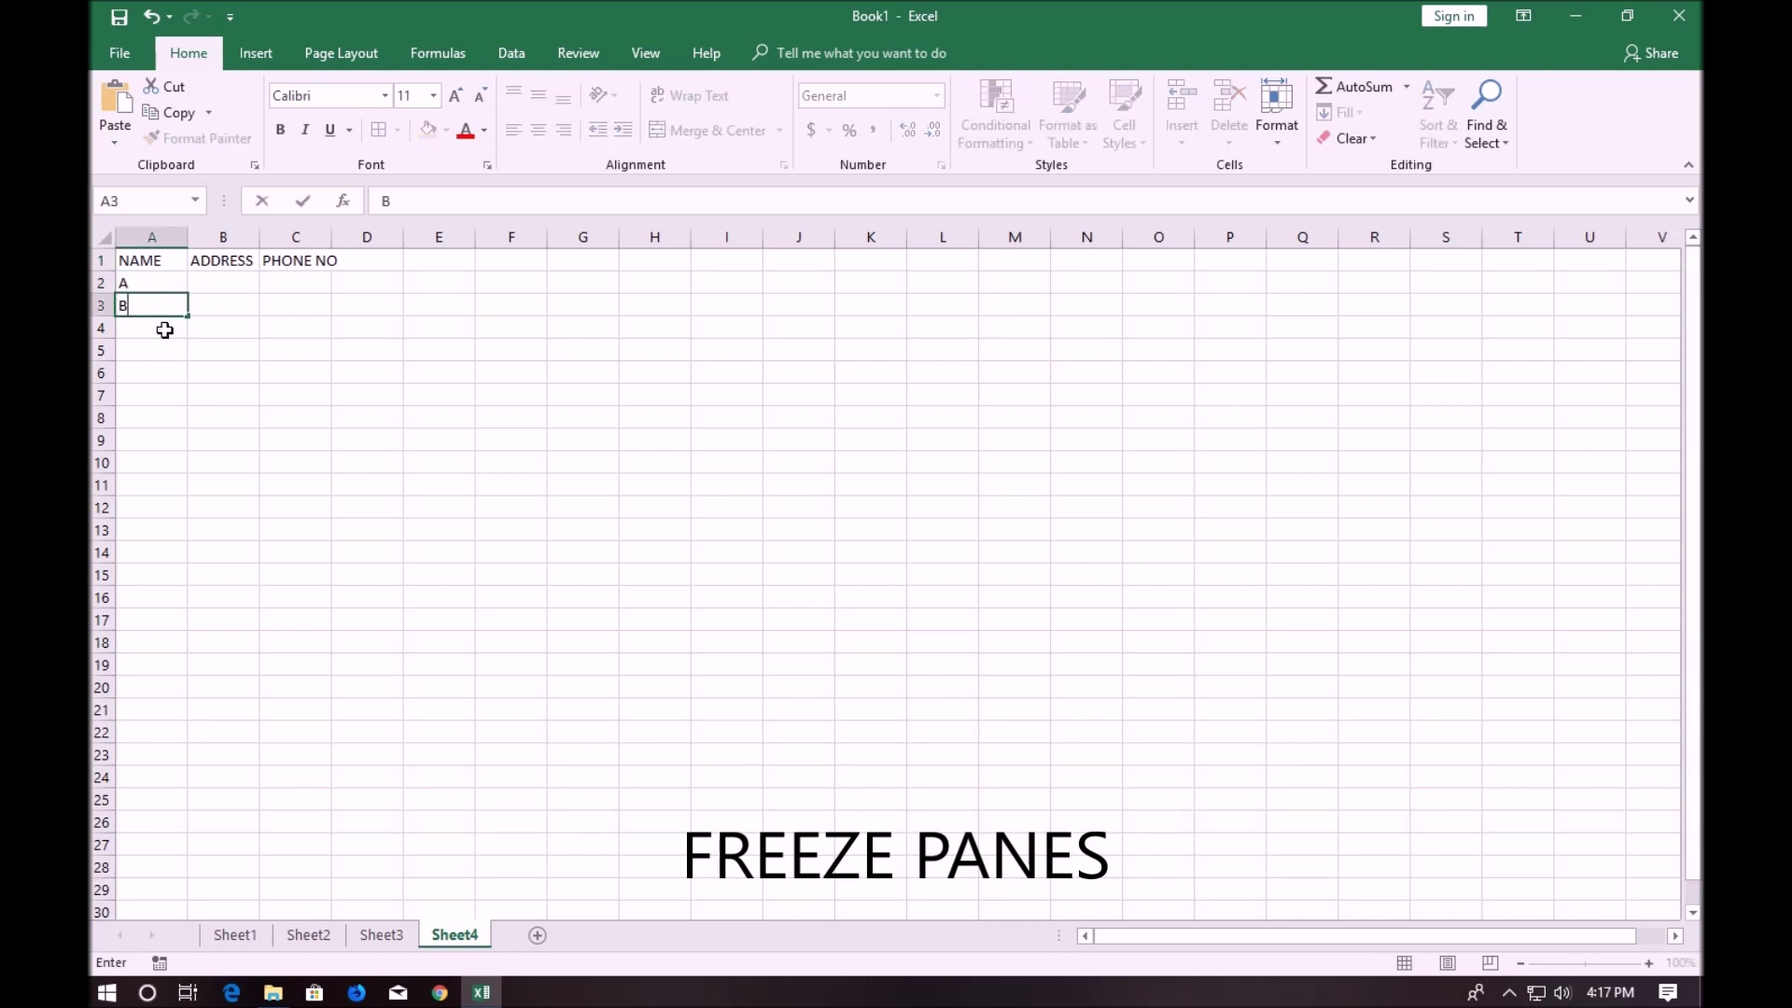
click(164, 329)
text(C)
Enter a short sample address for each of the three records in B2:B4
click(245, 282)
text(12F)
click(233, 306)
text(43H)
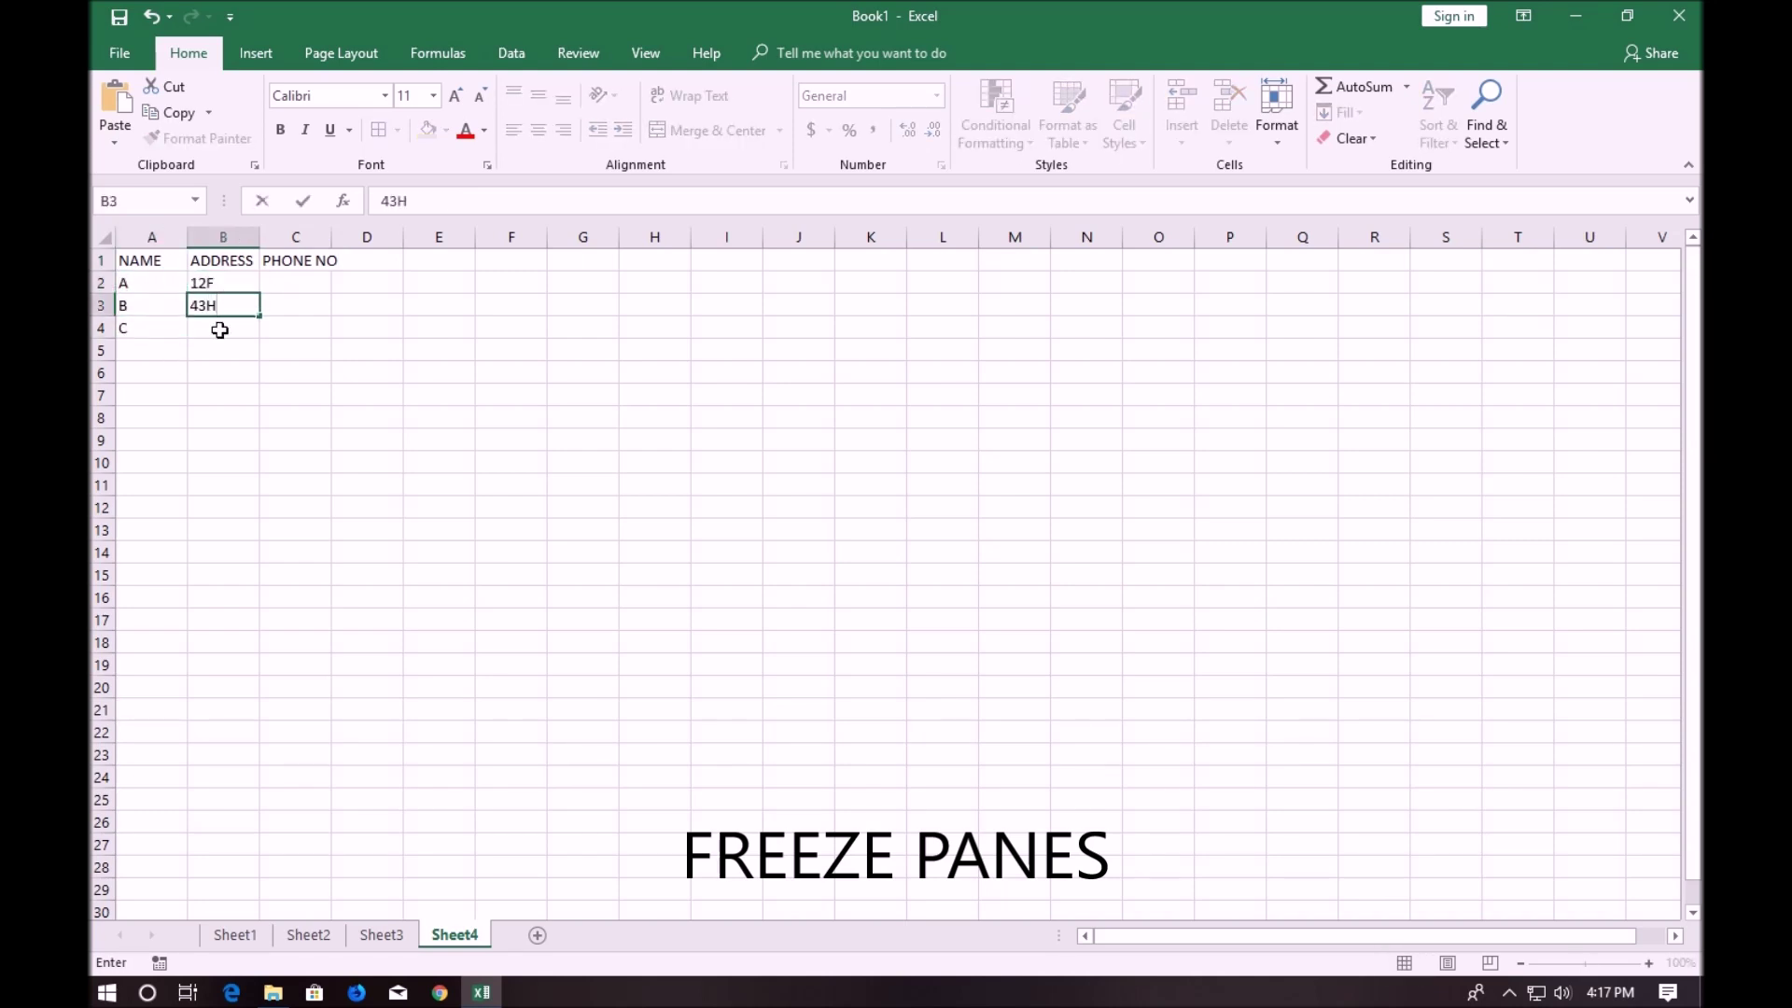
click(216, 327)
text(6B)
Enter a six-digit sample phone number for each of the three records in C2:C4
click(294, 285)
text(674467)
click(292, 306)
text(664445)
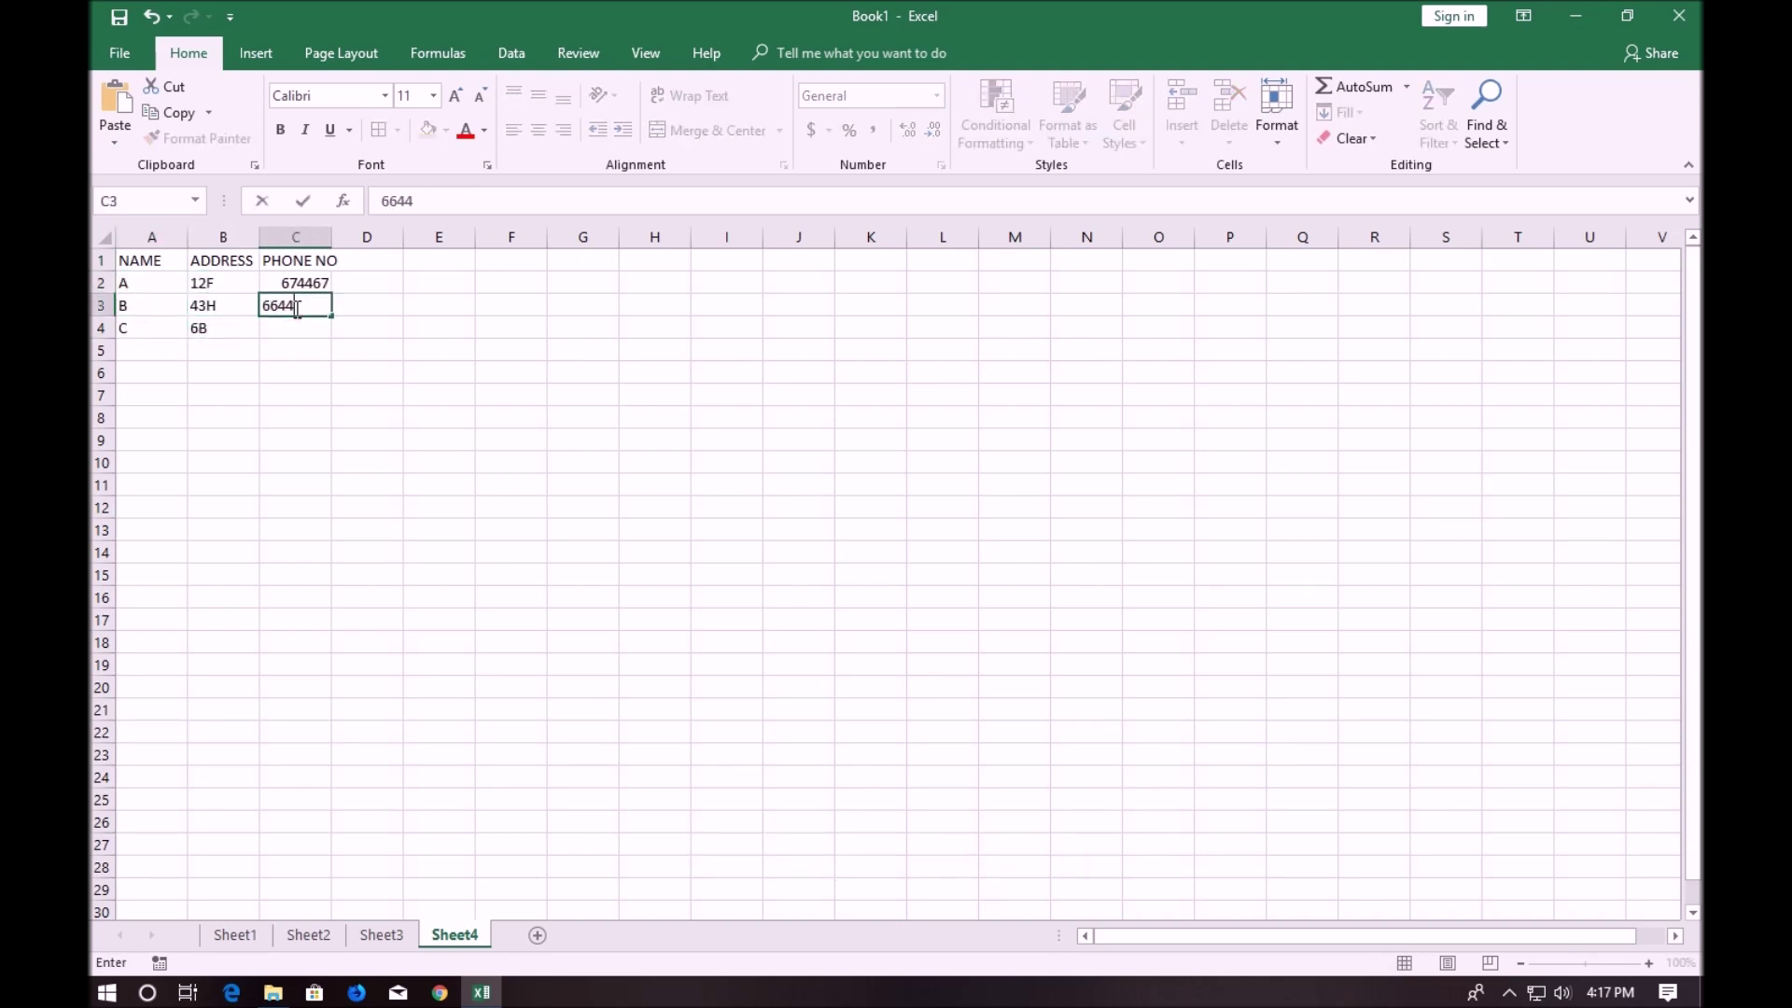
click(299, 328)
text(4534565)
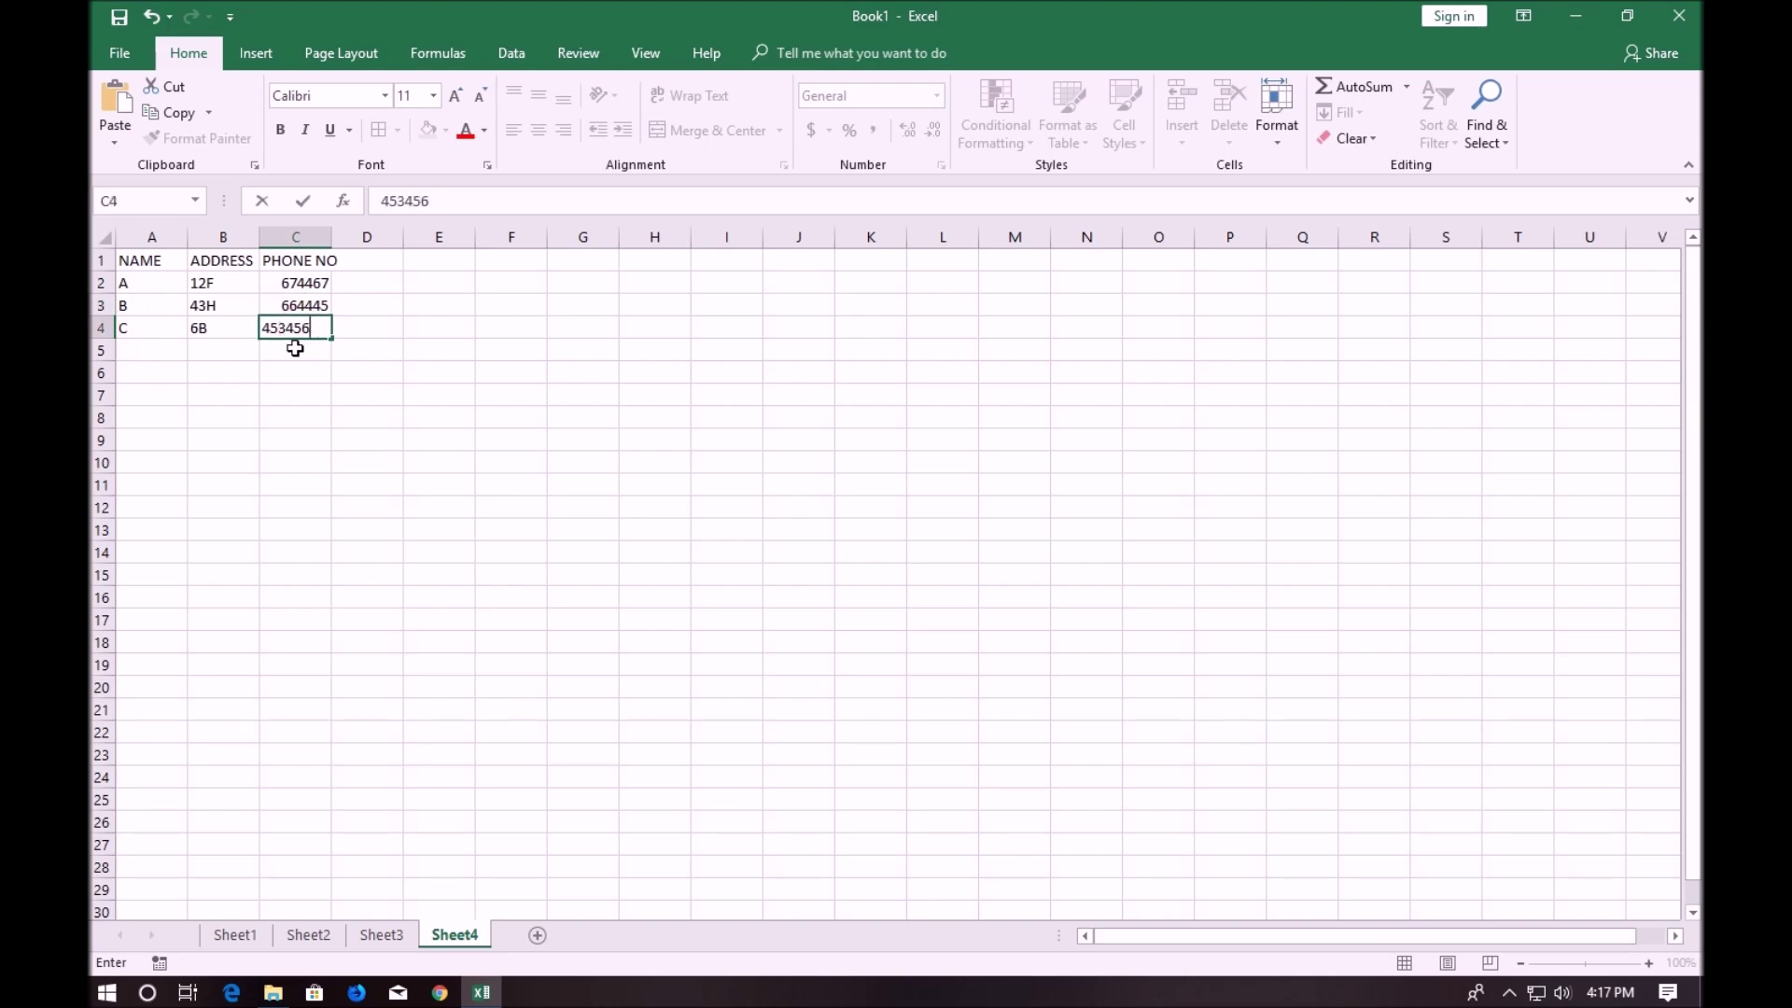
click(295, 348)
Apply all borders to the contact table in A1:C4
click(300, 286)
click(305, 328)
drag(148, 264, 308, 328)
click(375, 131)
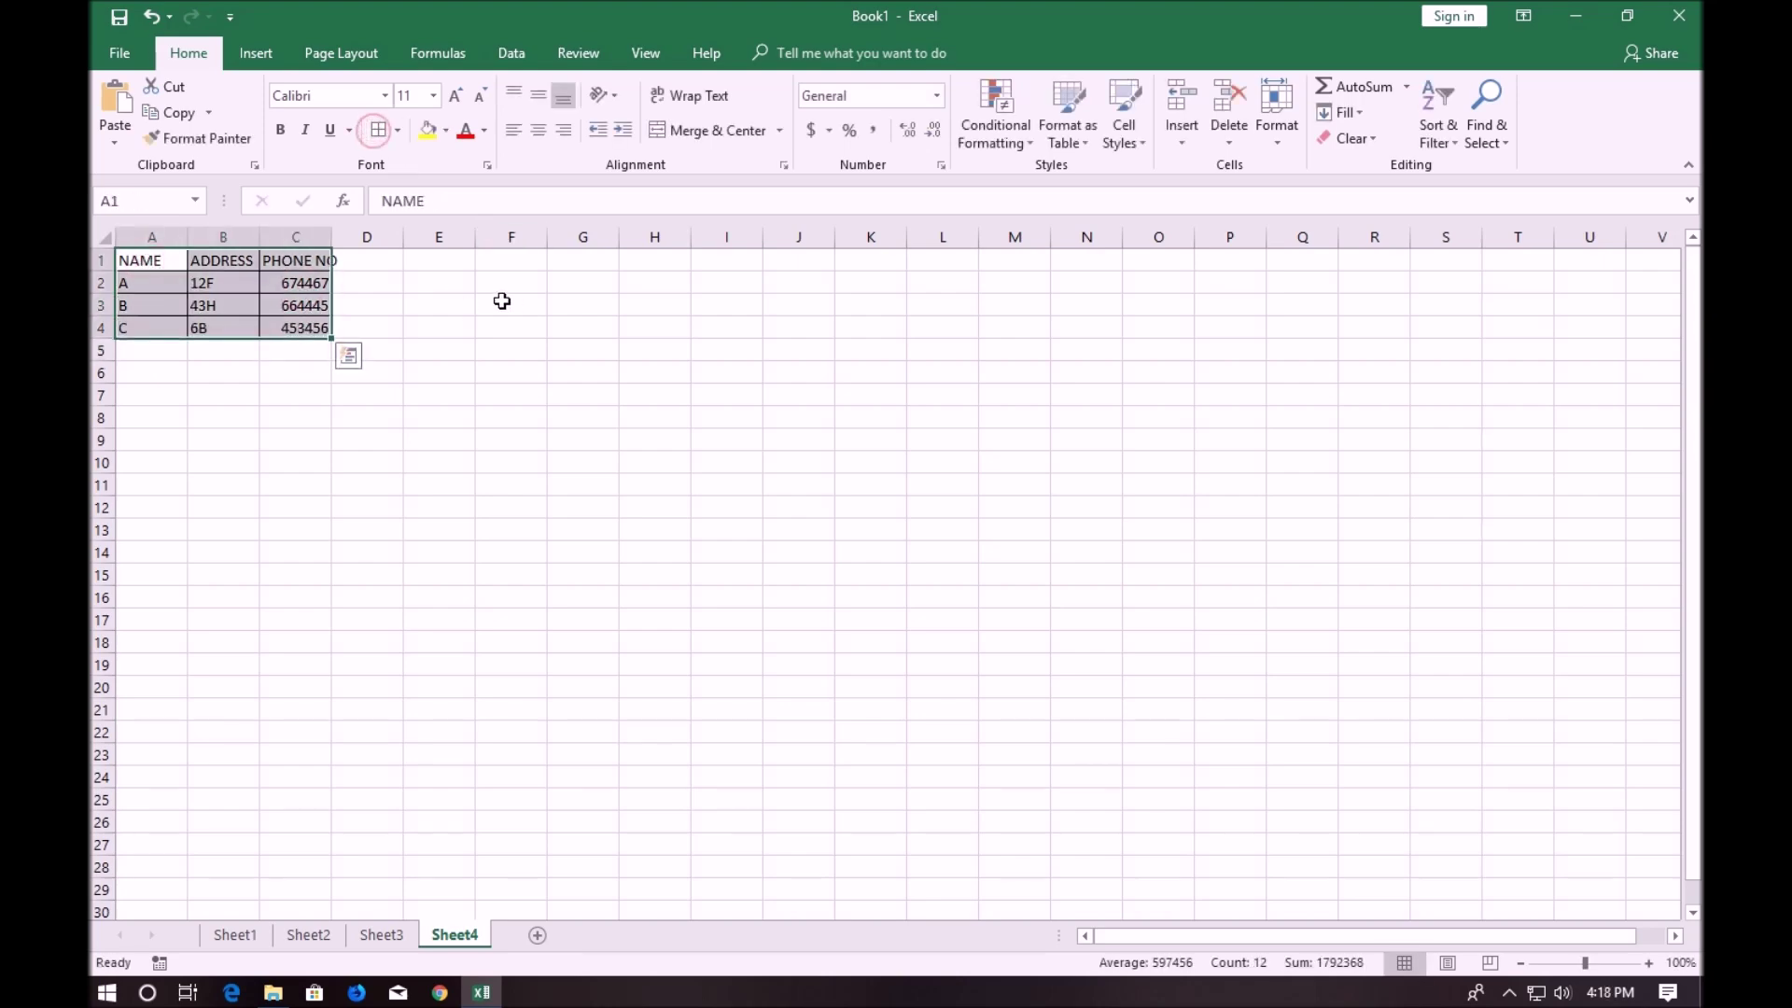
Enter the note FREEZE PANES. HOW? in E2 beside the table
click(439, 282)
ctrl+scroll(464, 292, up, 8)
text(FREEZE)
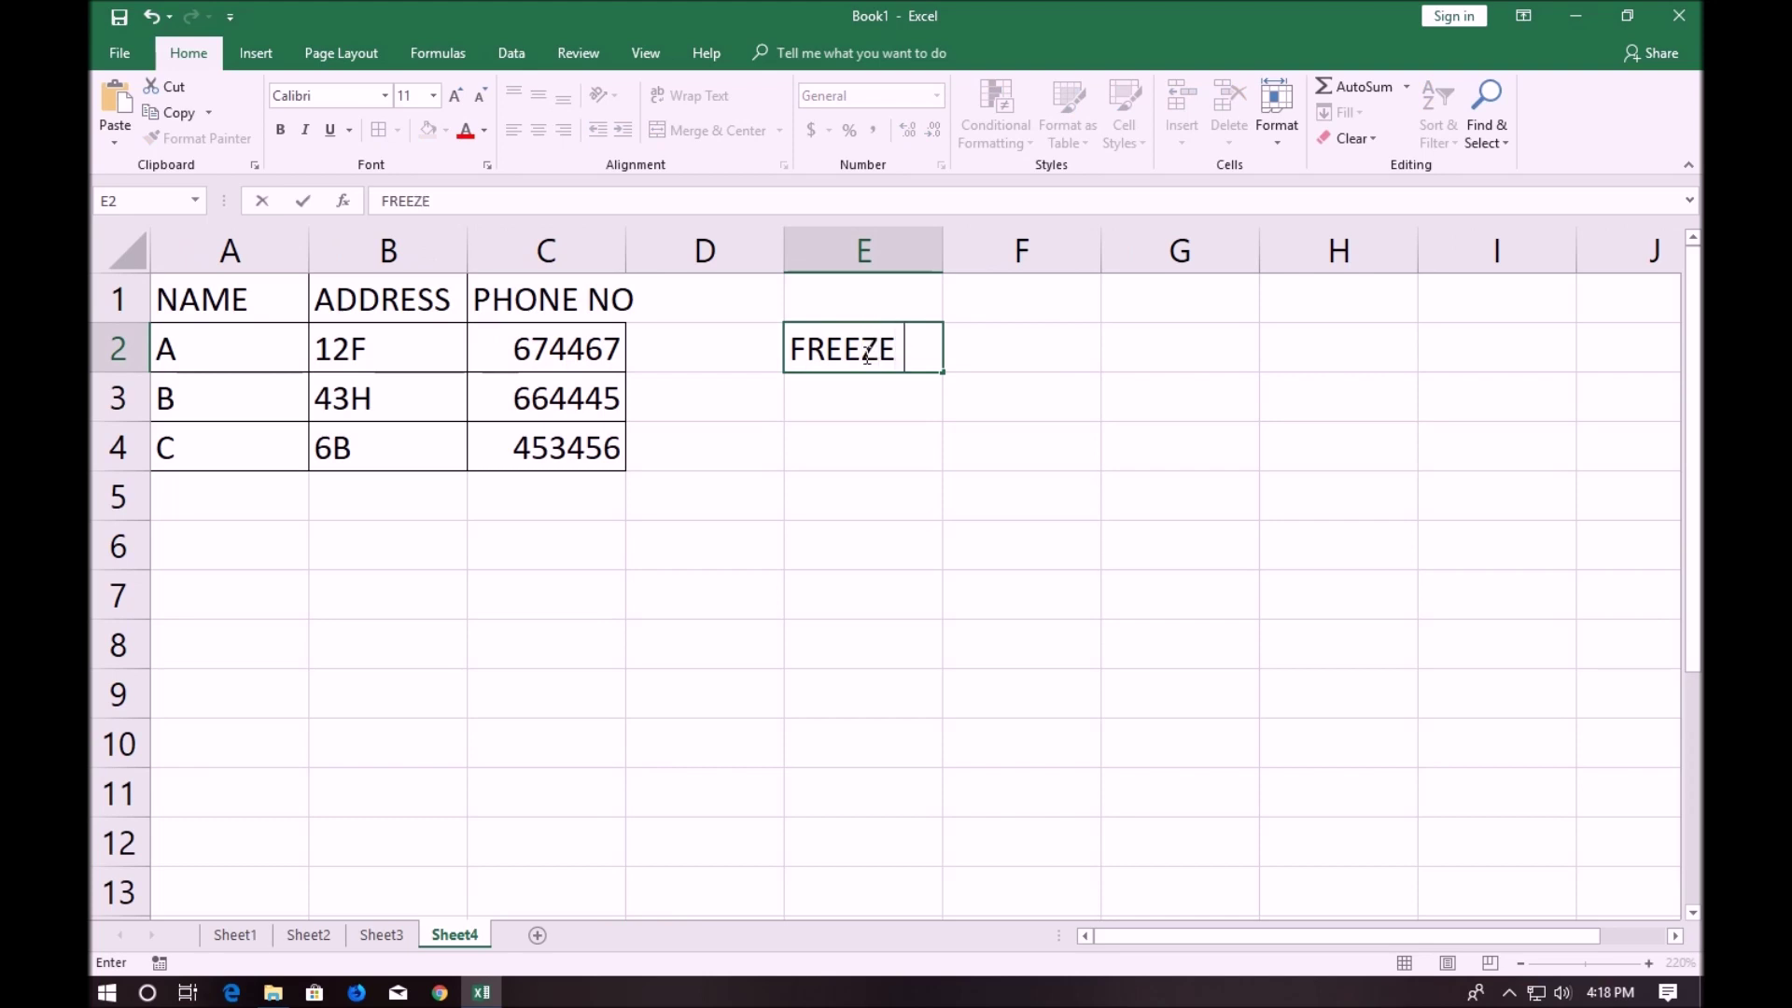
text( PANES. HOW?)
click(896, 495)
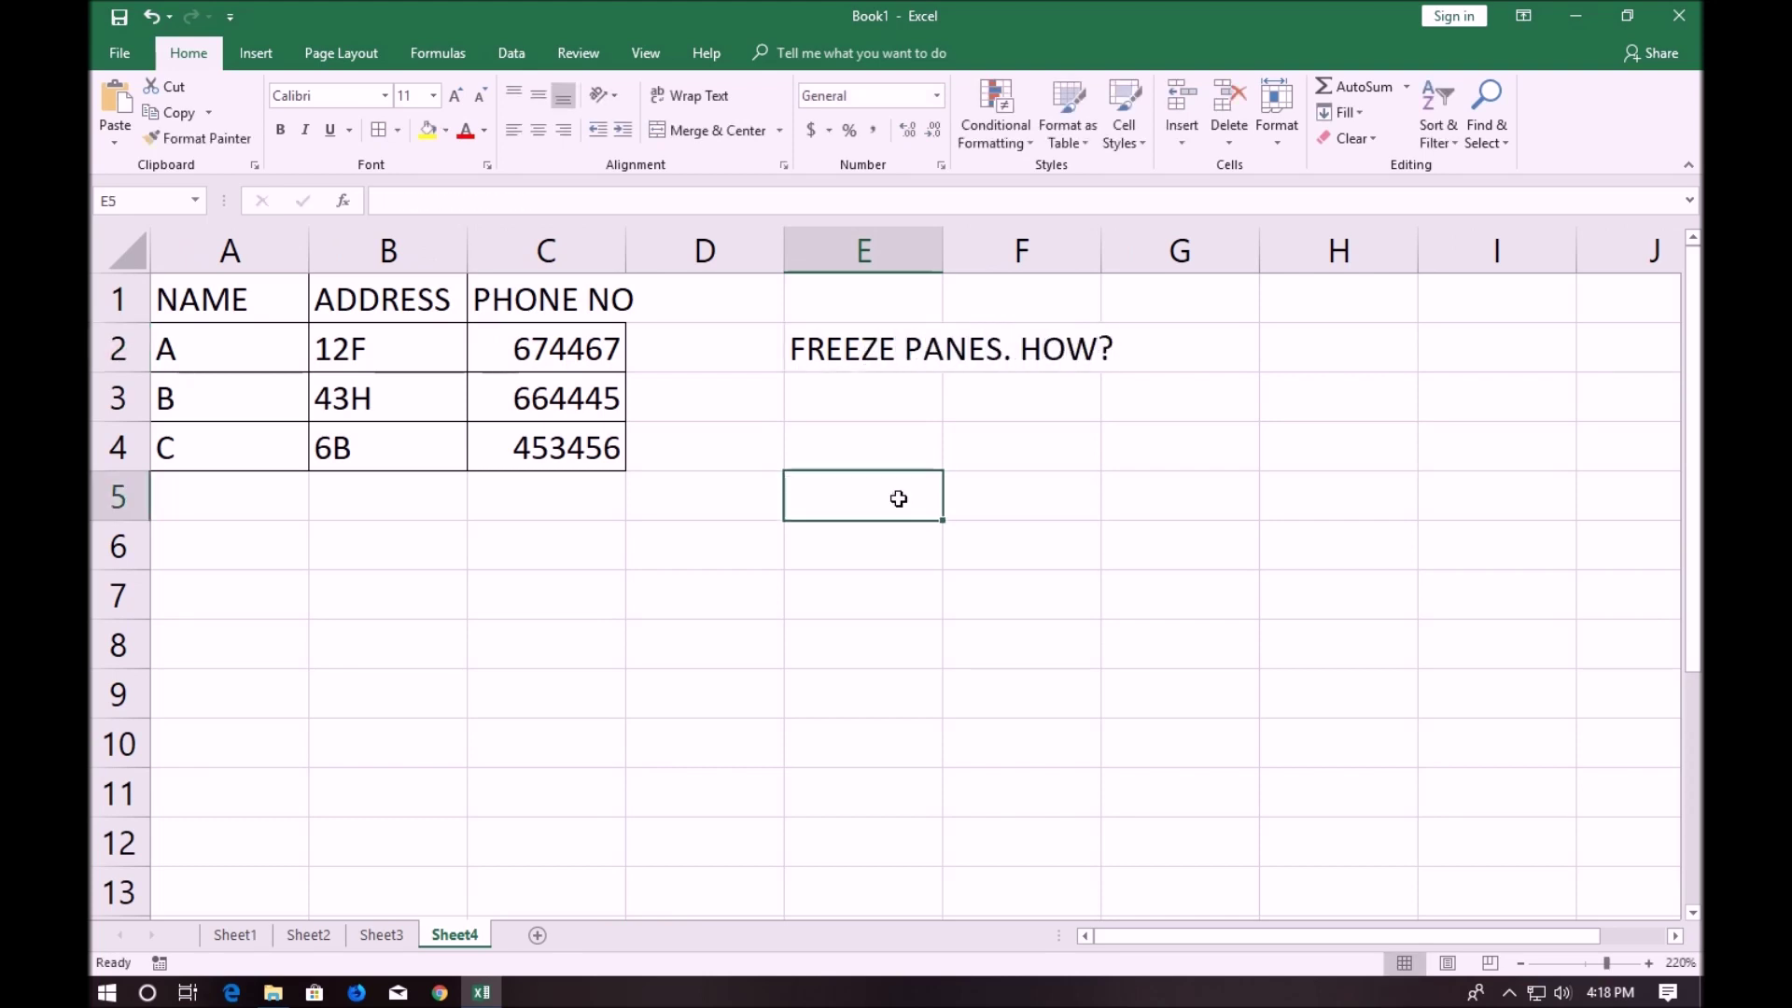
Widen columns C, B and A slightly so that the table headings fit within their cells
drag(625, 241, 665, 240)
drag(466, 243, 496, 242)
drag(308, 247, 331, 247)
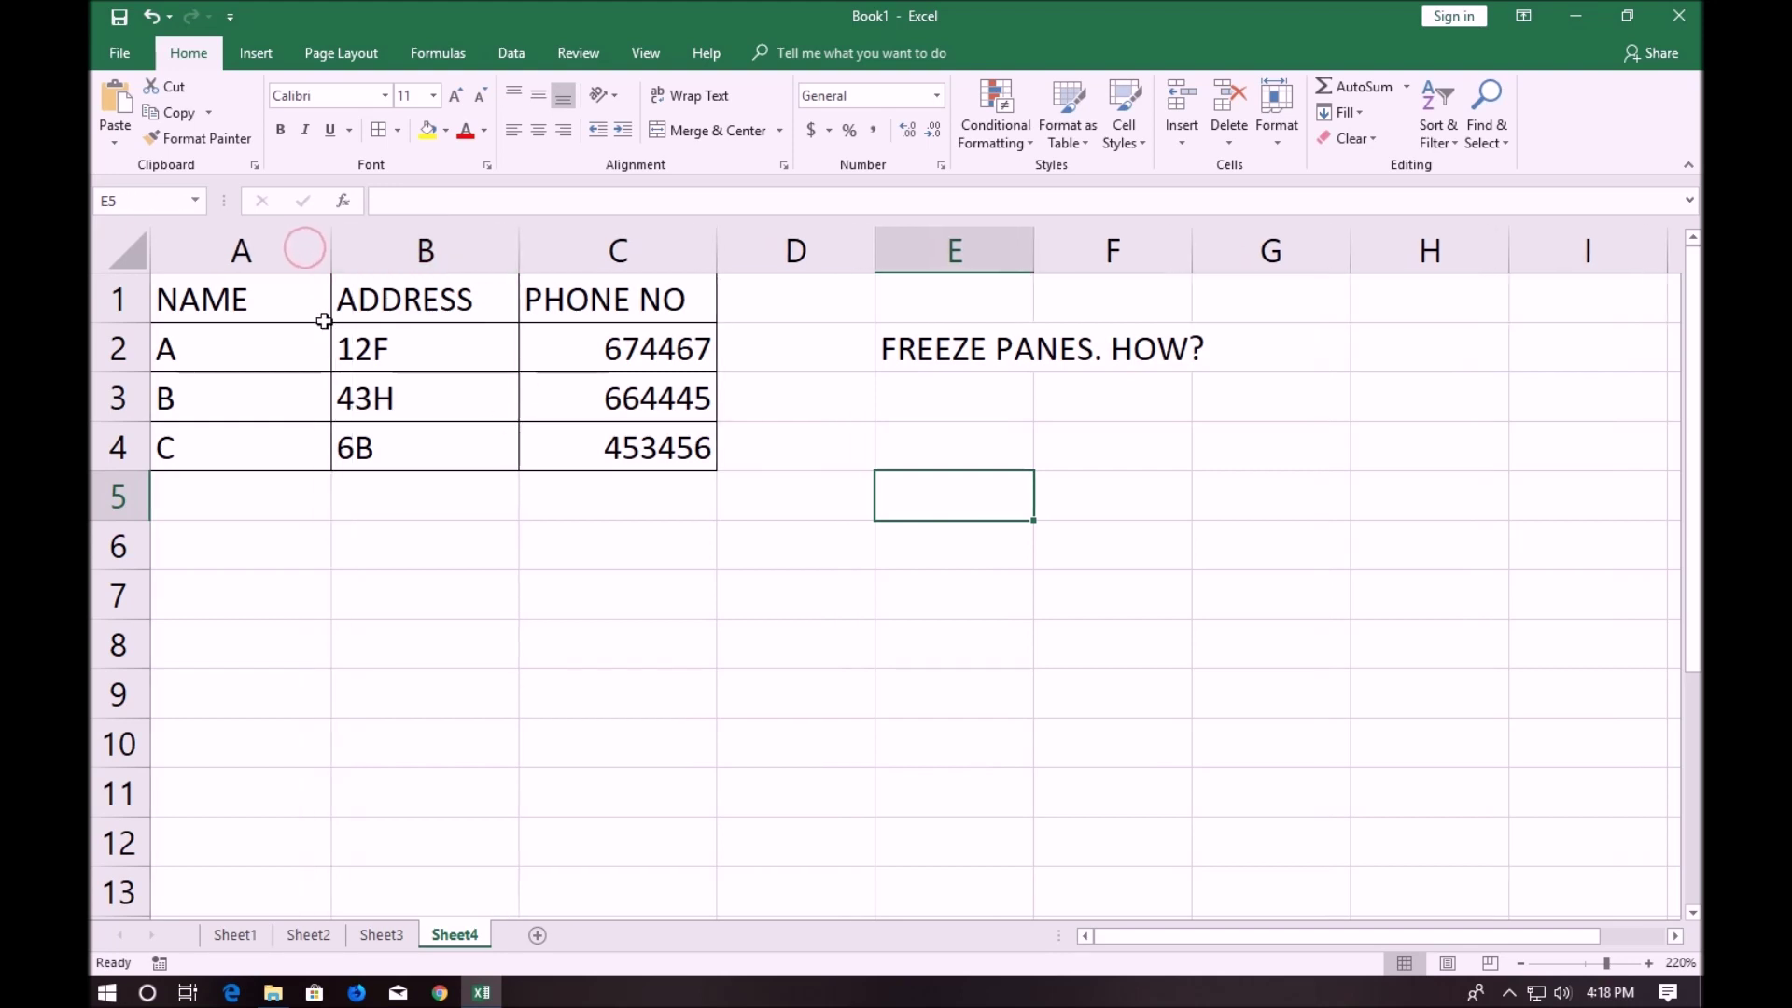
Try freezing panes with cell A1 selected, and unfreeze them again
click(247, 300)
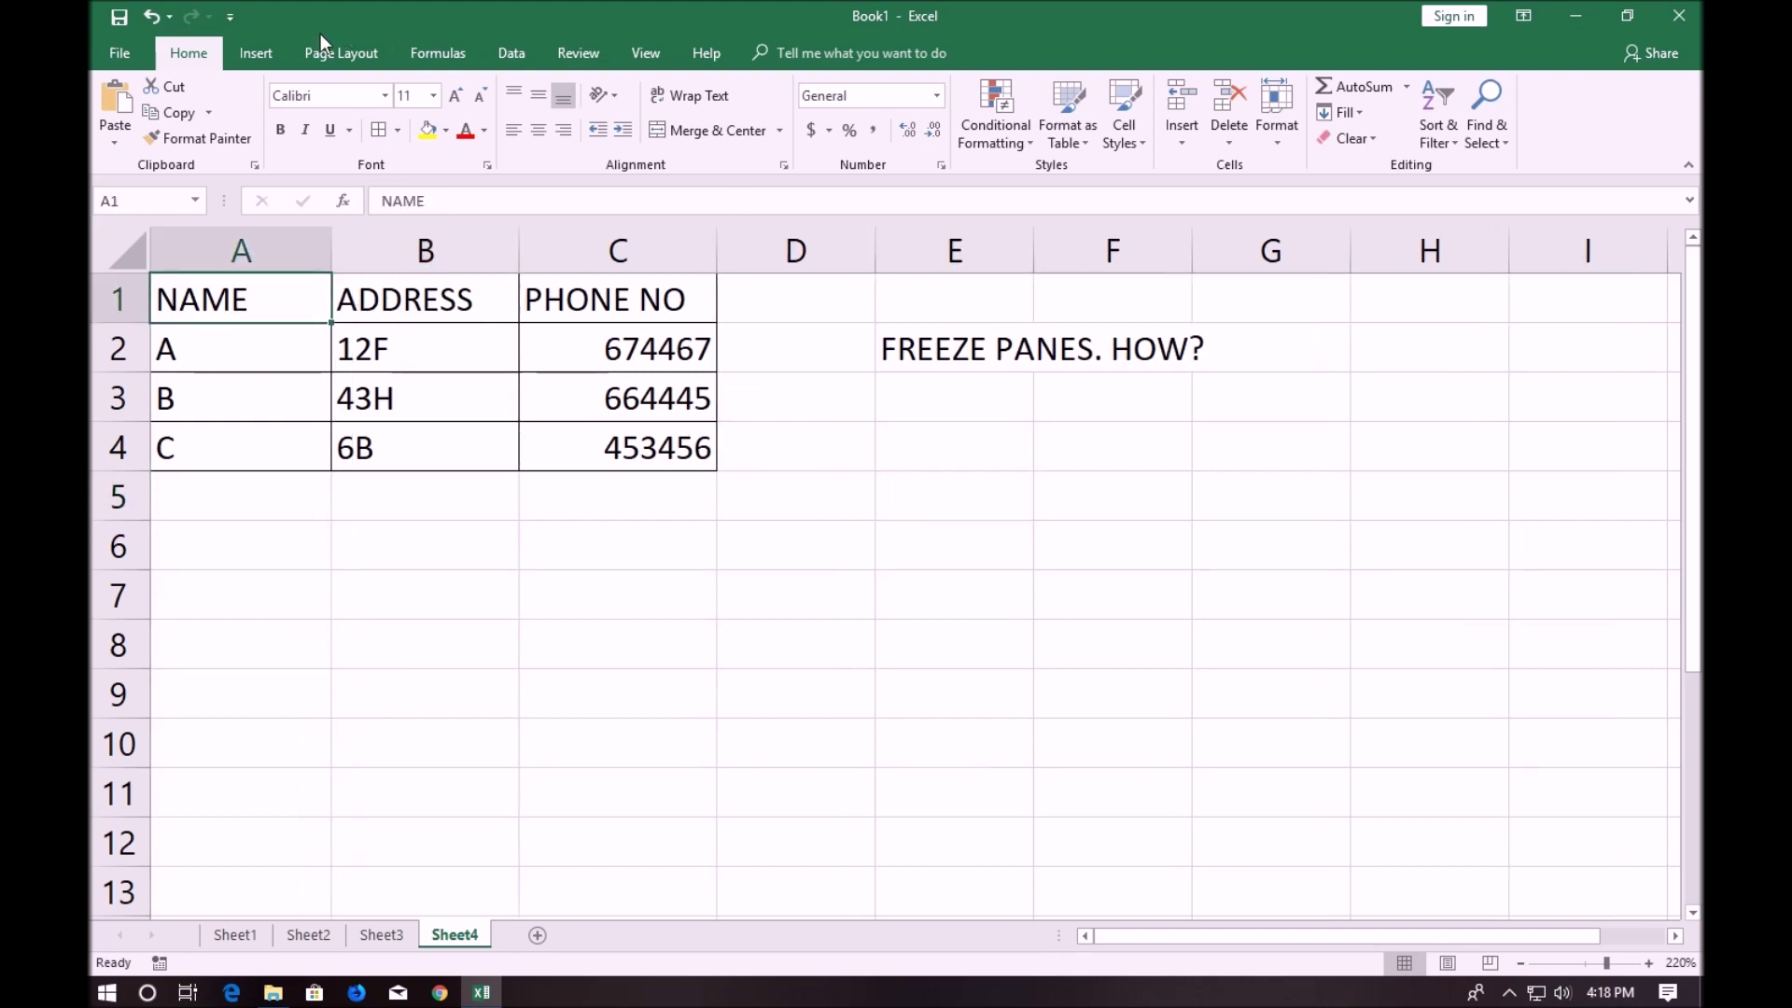
click(347, 51)
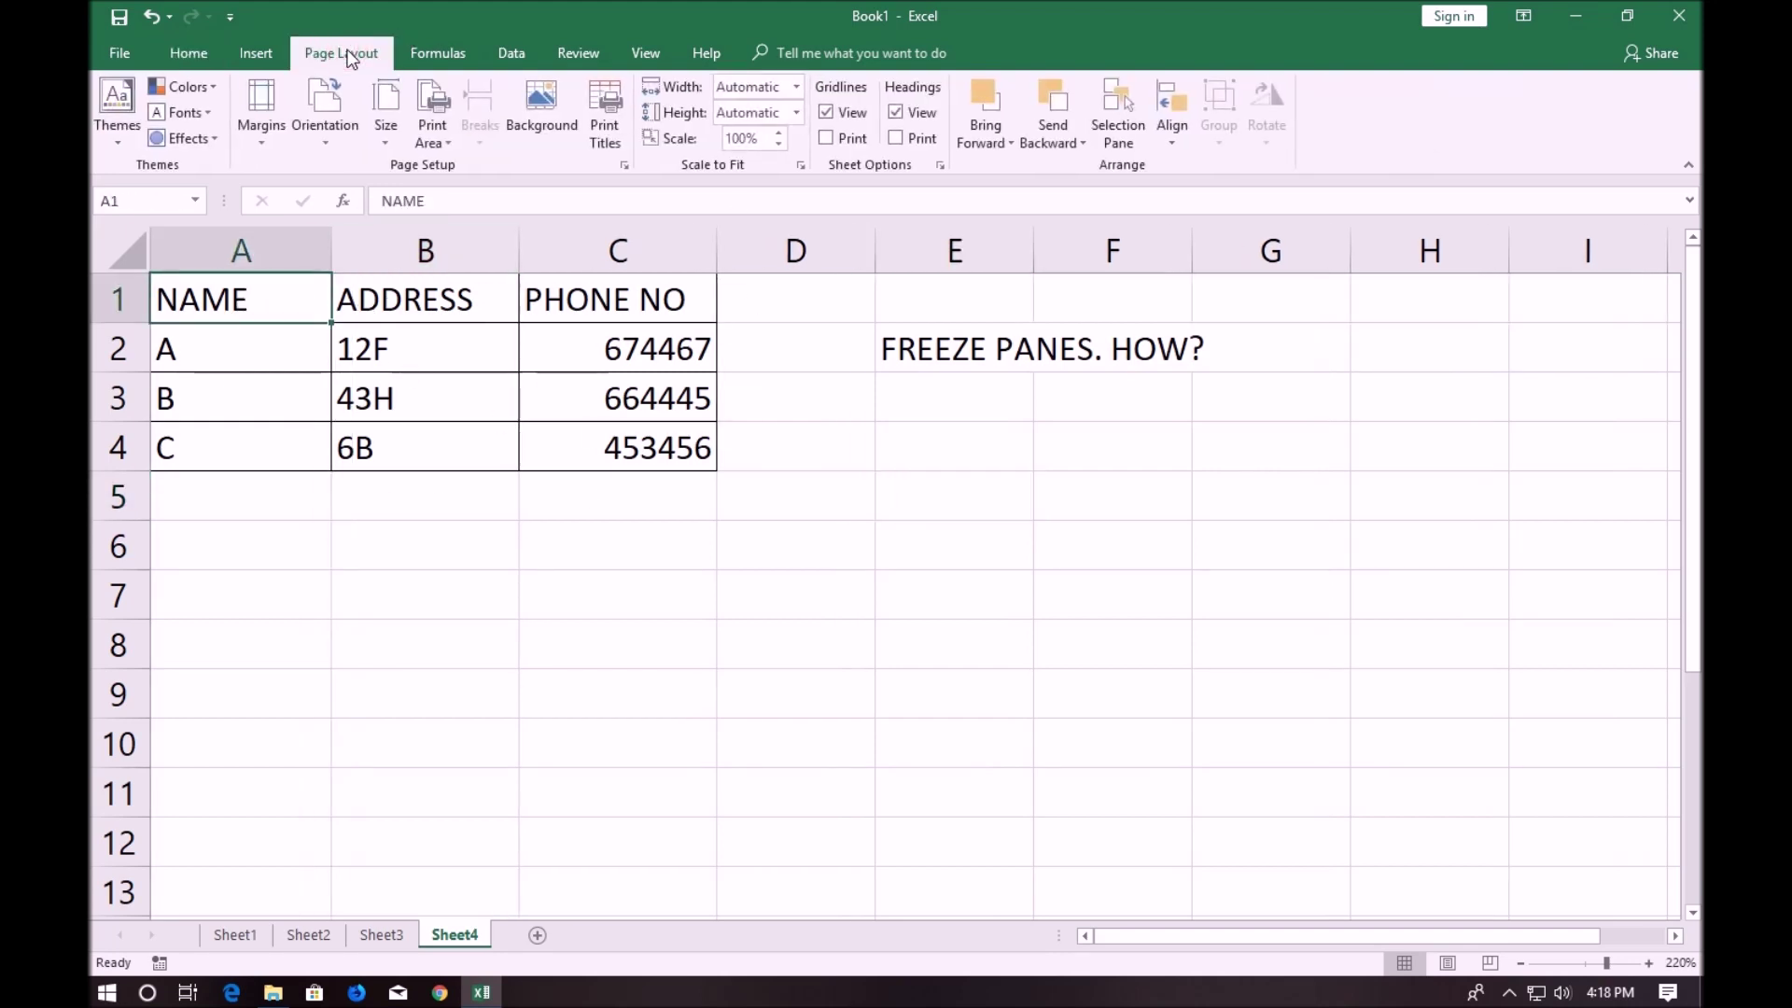
click(648, 55)
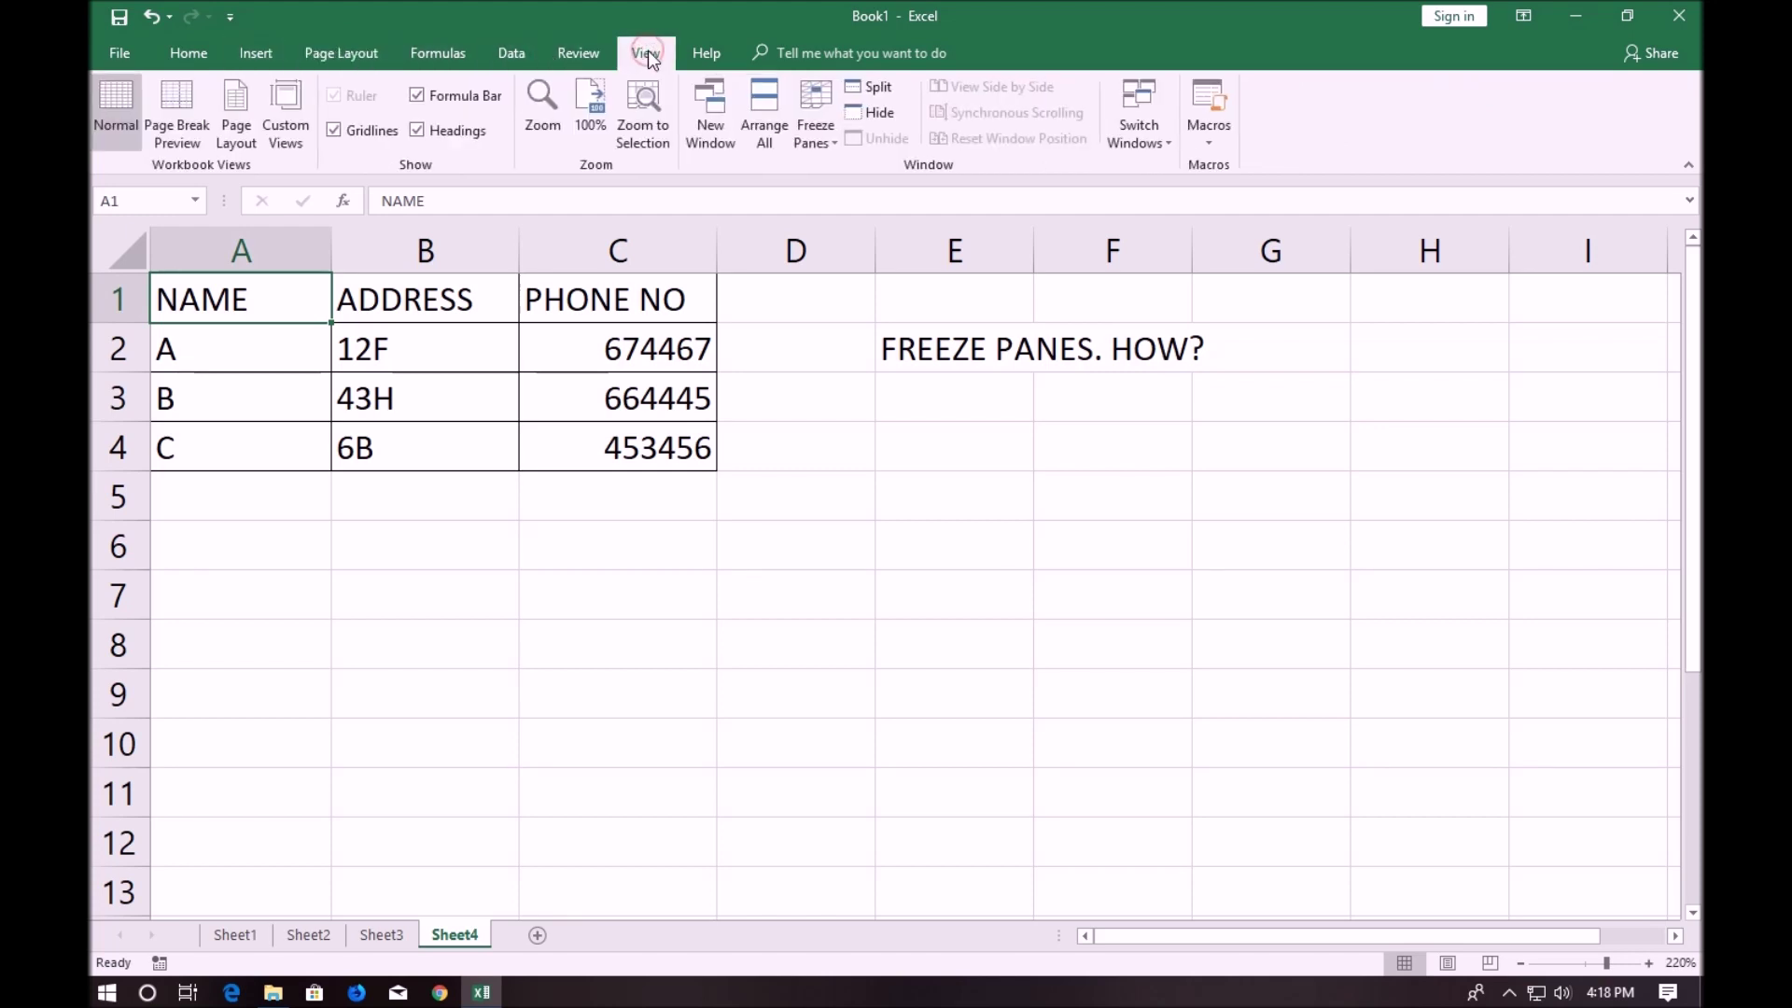
click(819, 135)
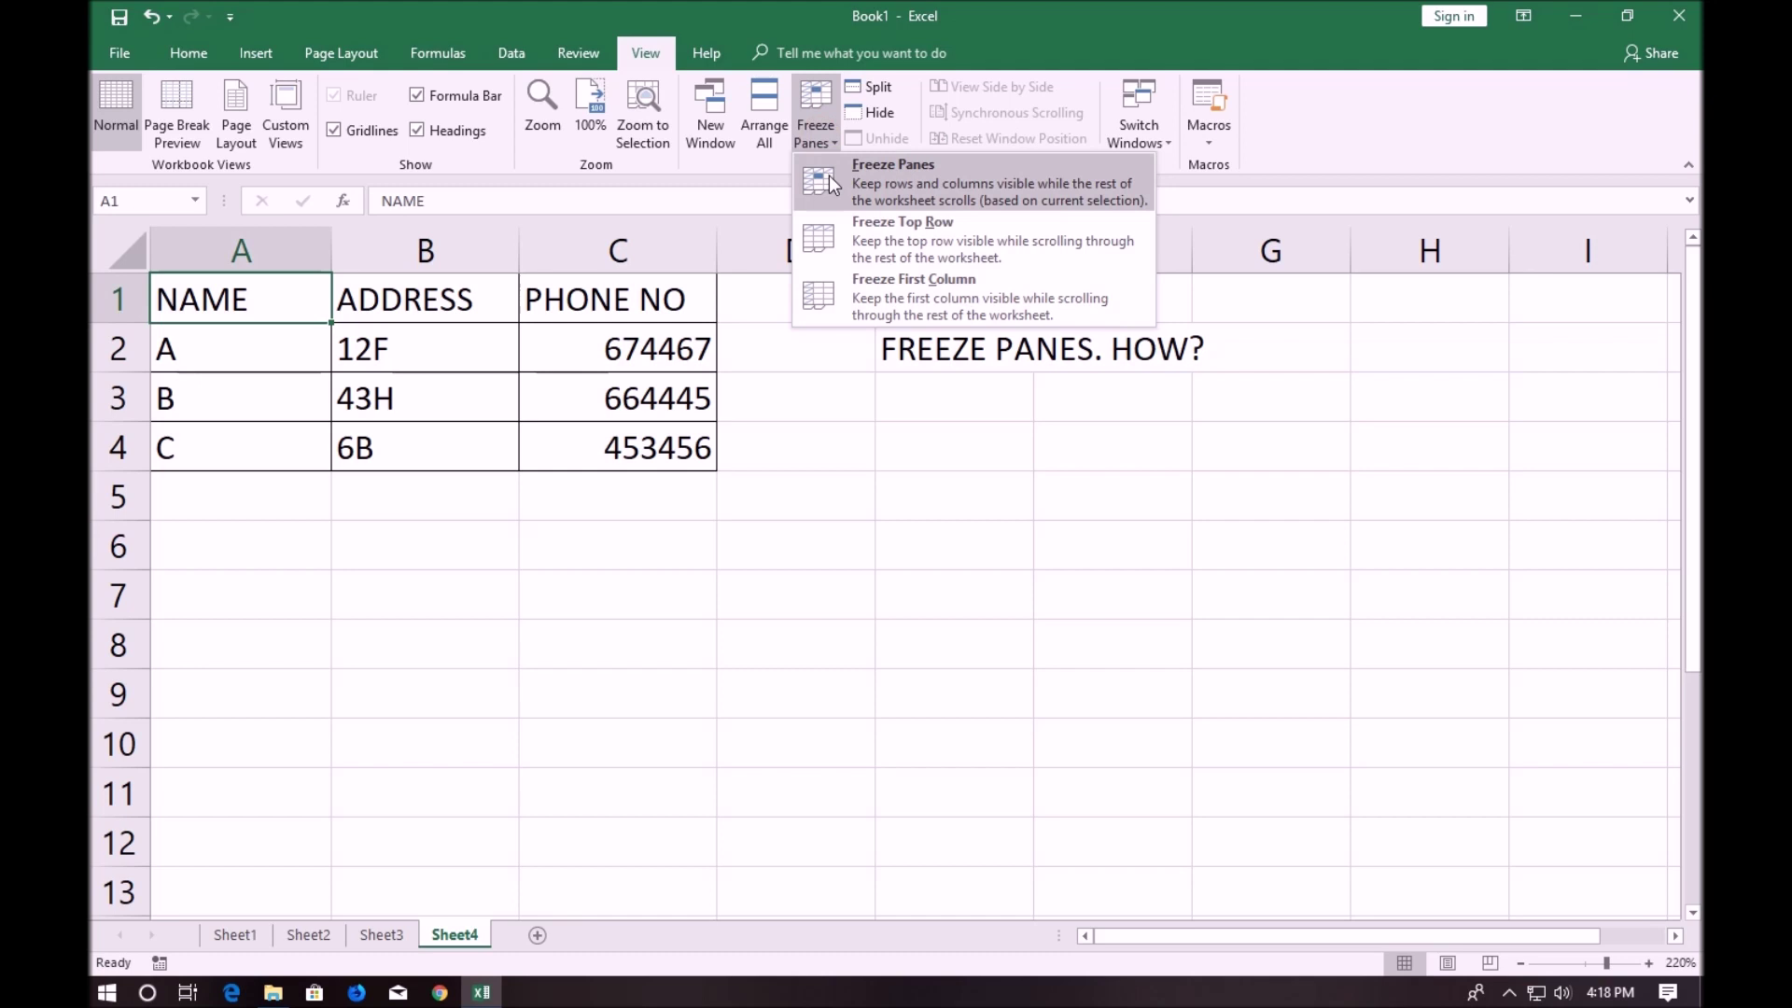
click(829, 176)
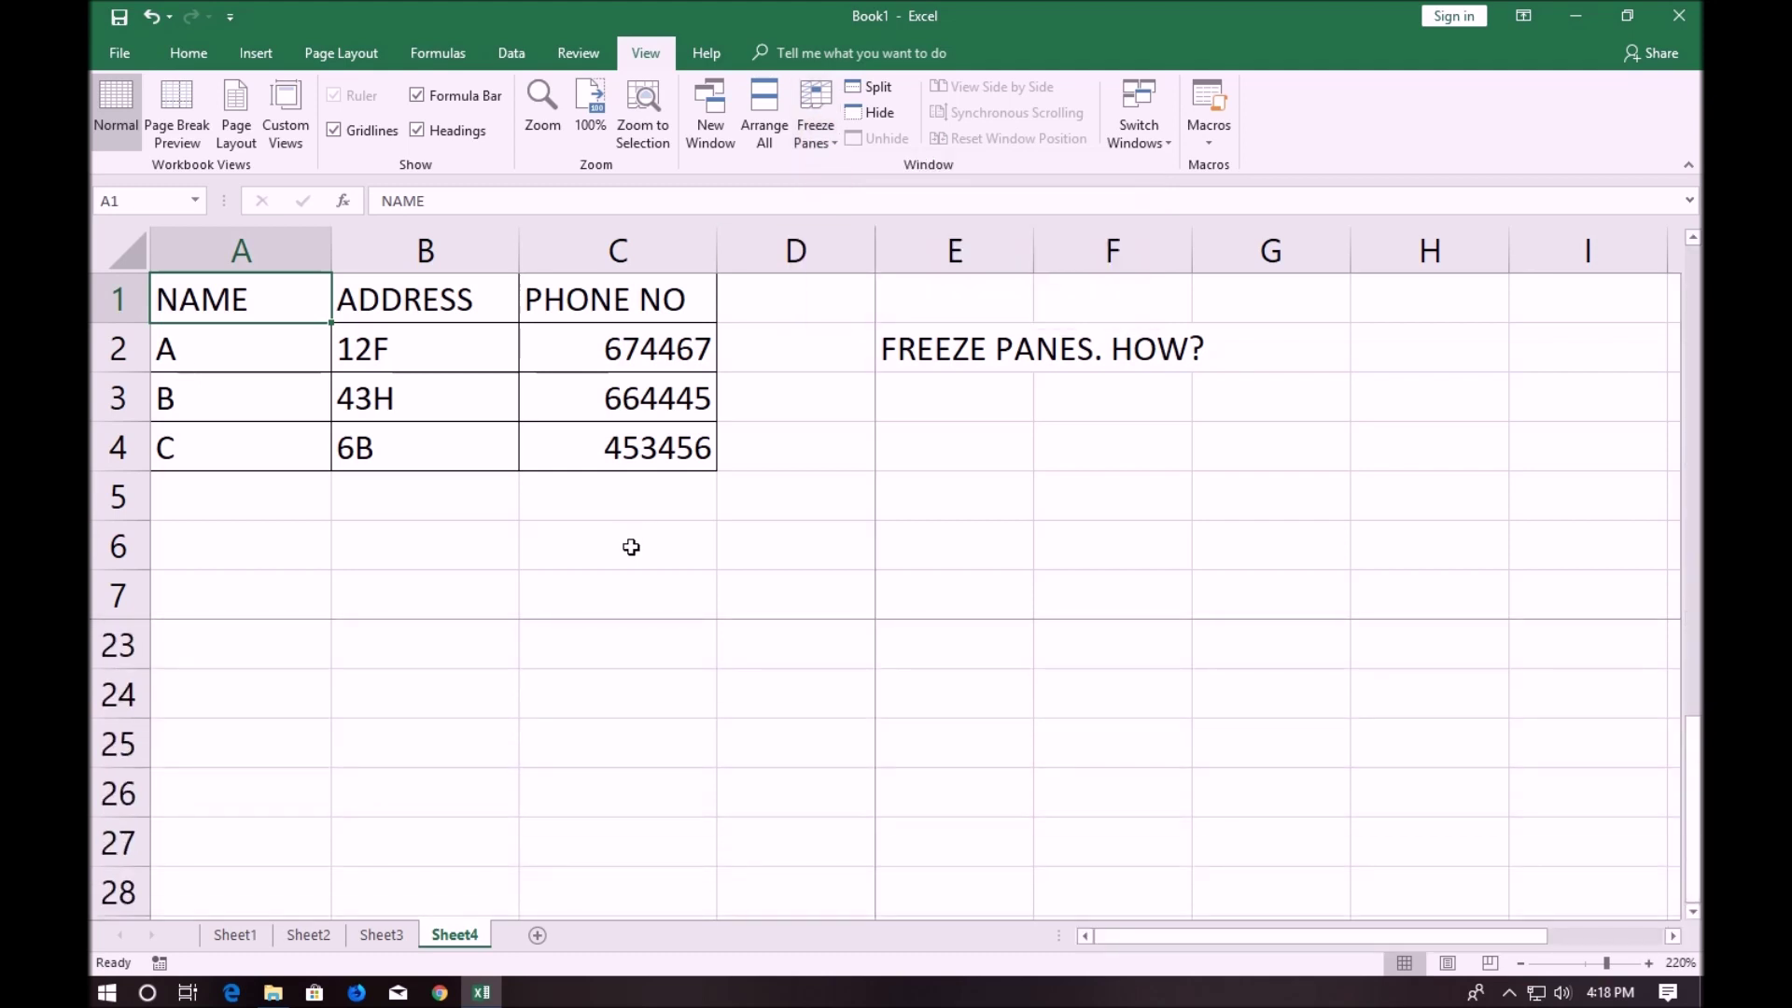
click(816, 130)
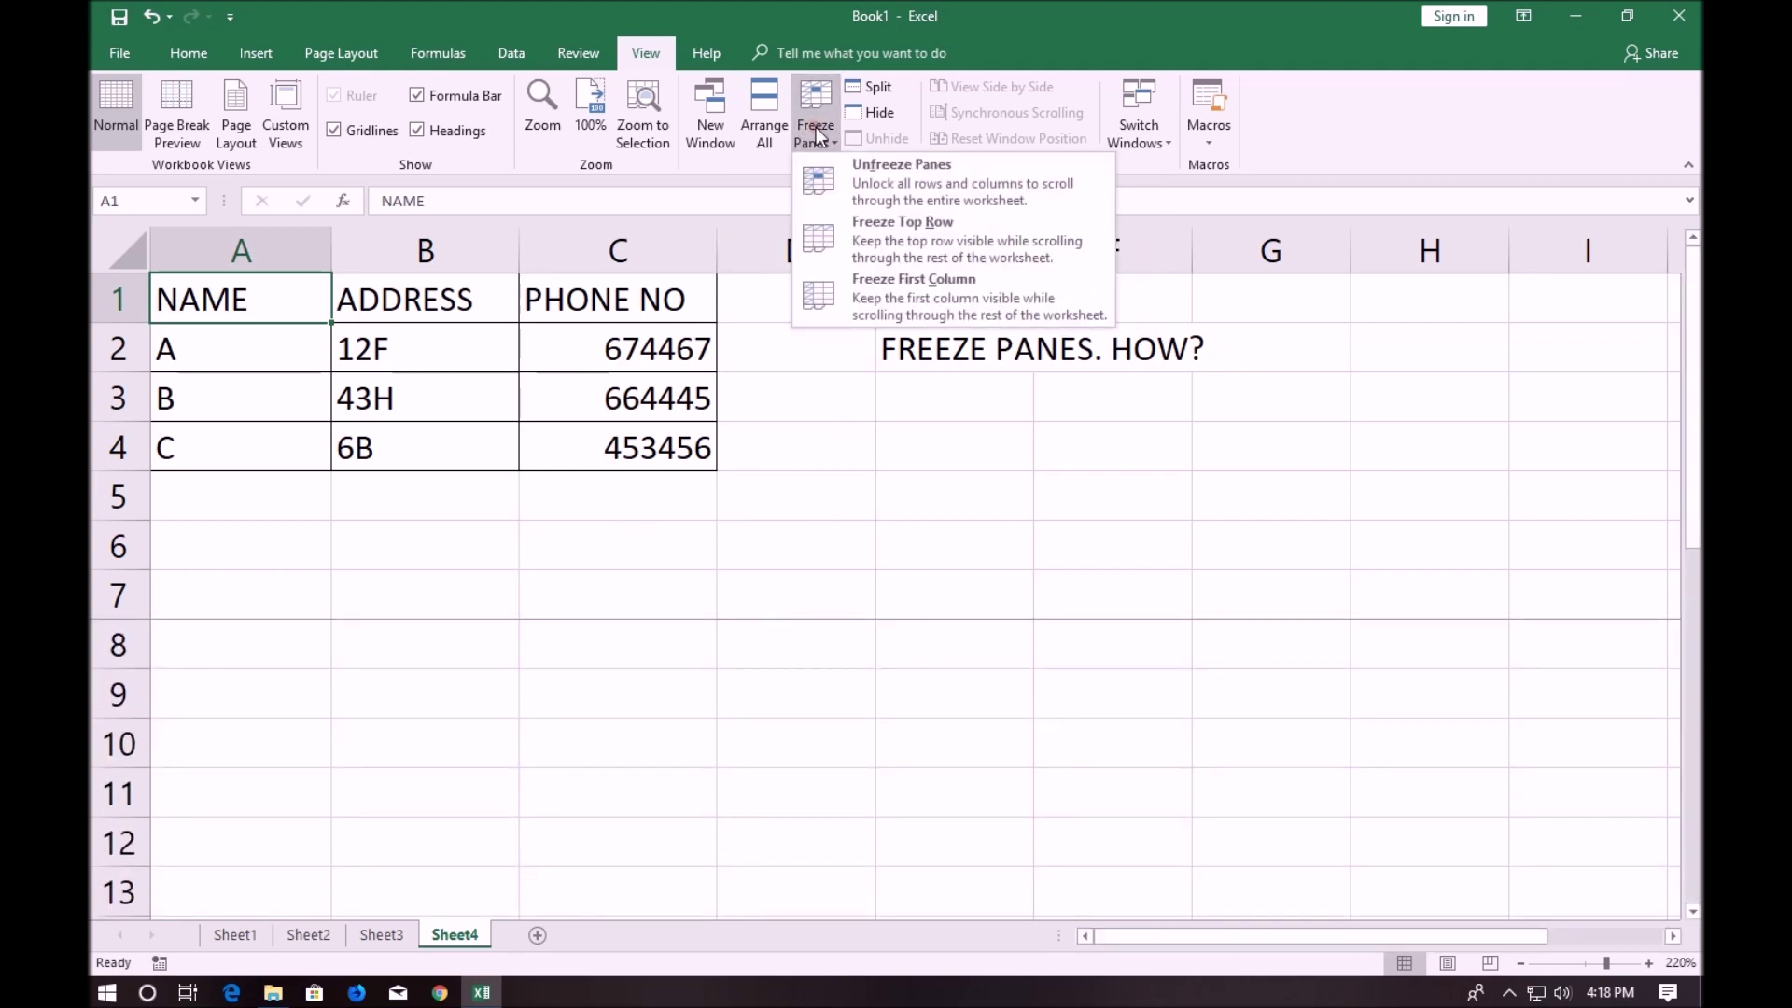
click(840, 179)
Freeze panes from cell A2 to hold the heading row, test it by scrolling the sheet, and unfreeze the panes
click(843, 358)
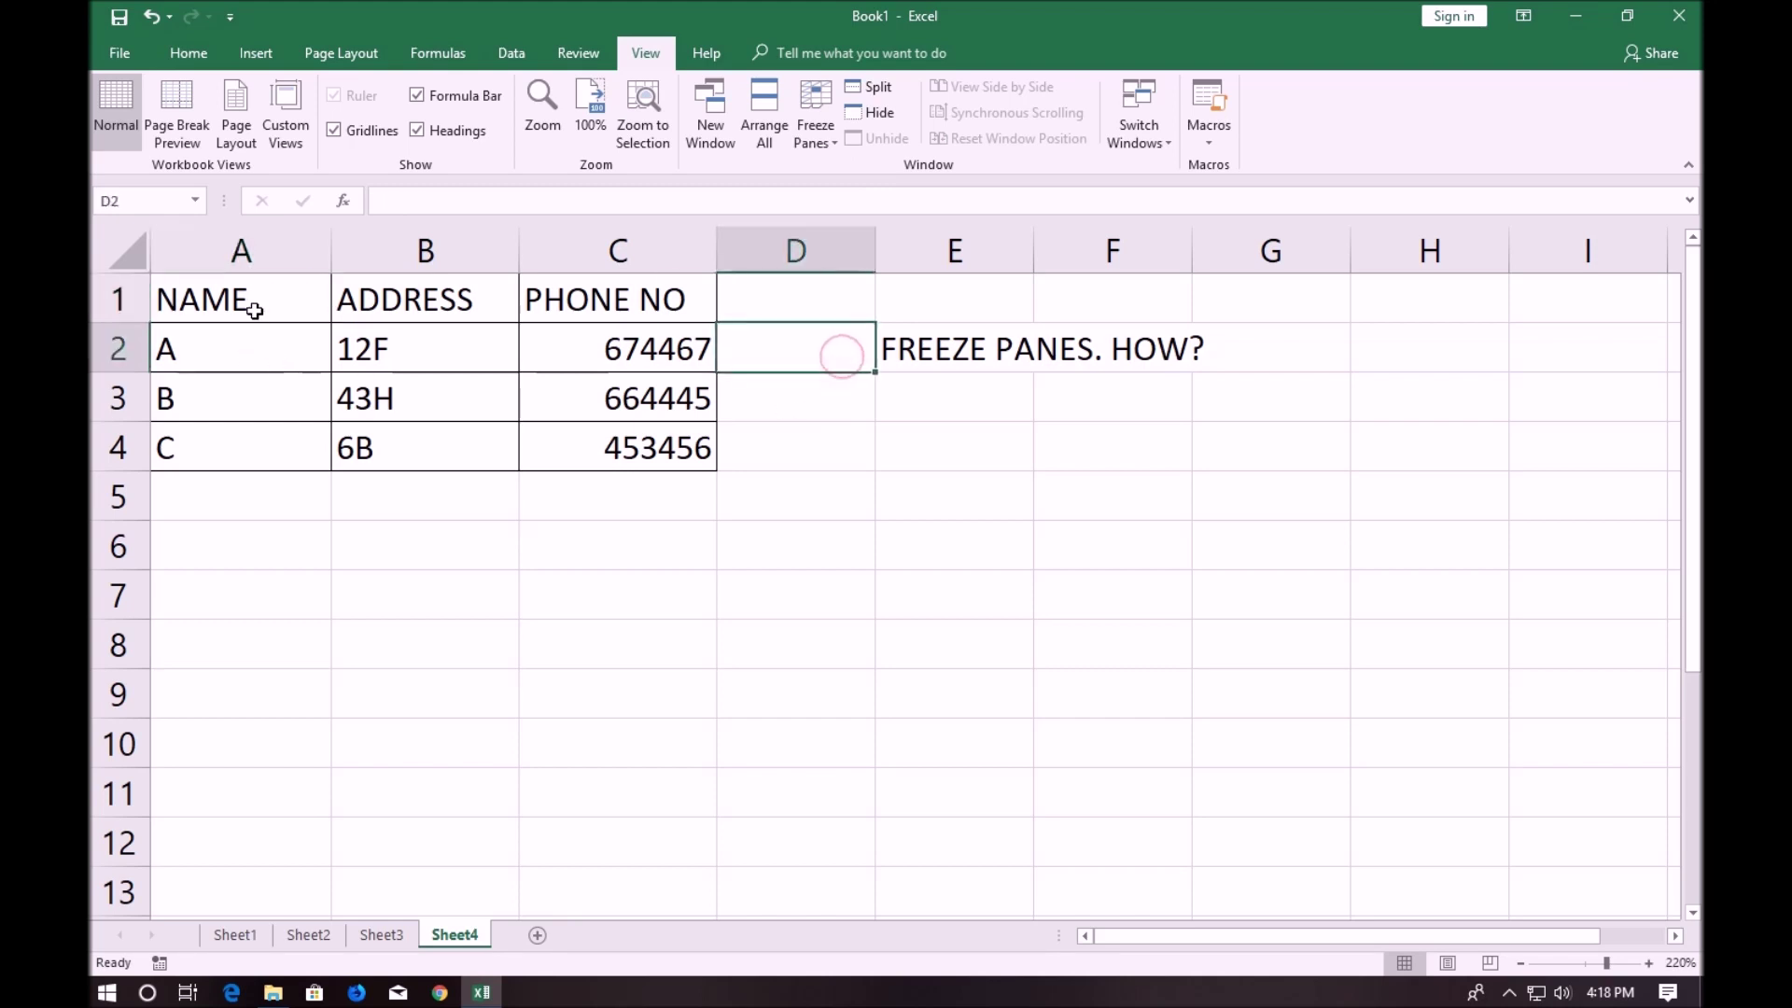
click(221, 351)
click(852, 182)
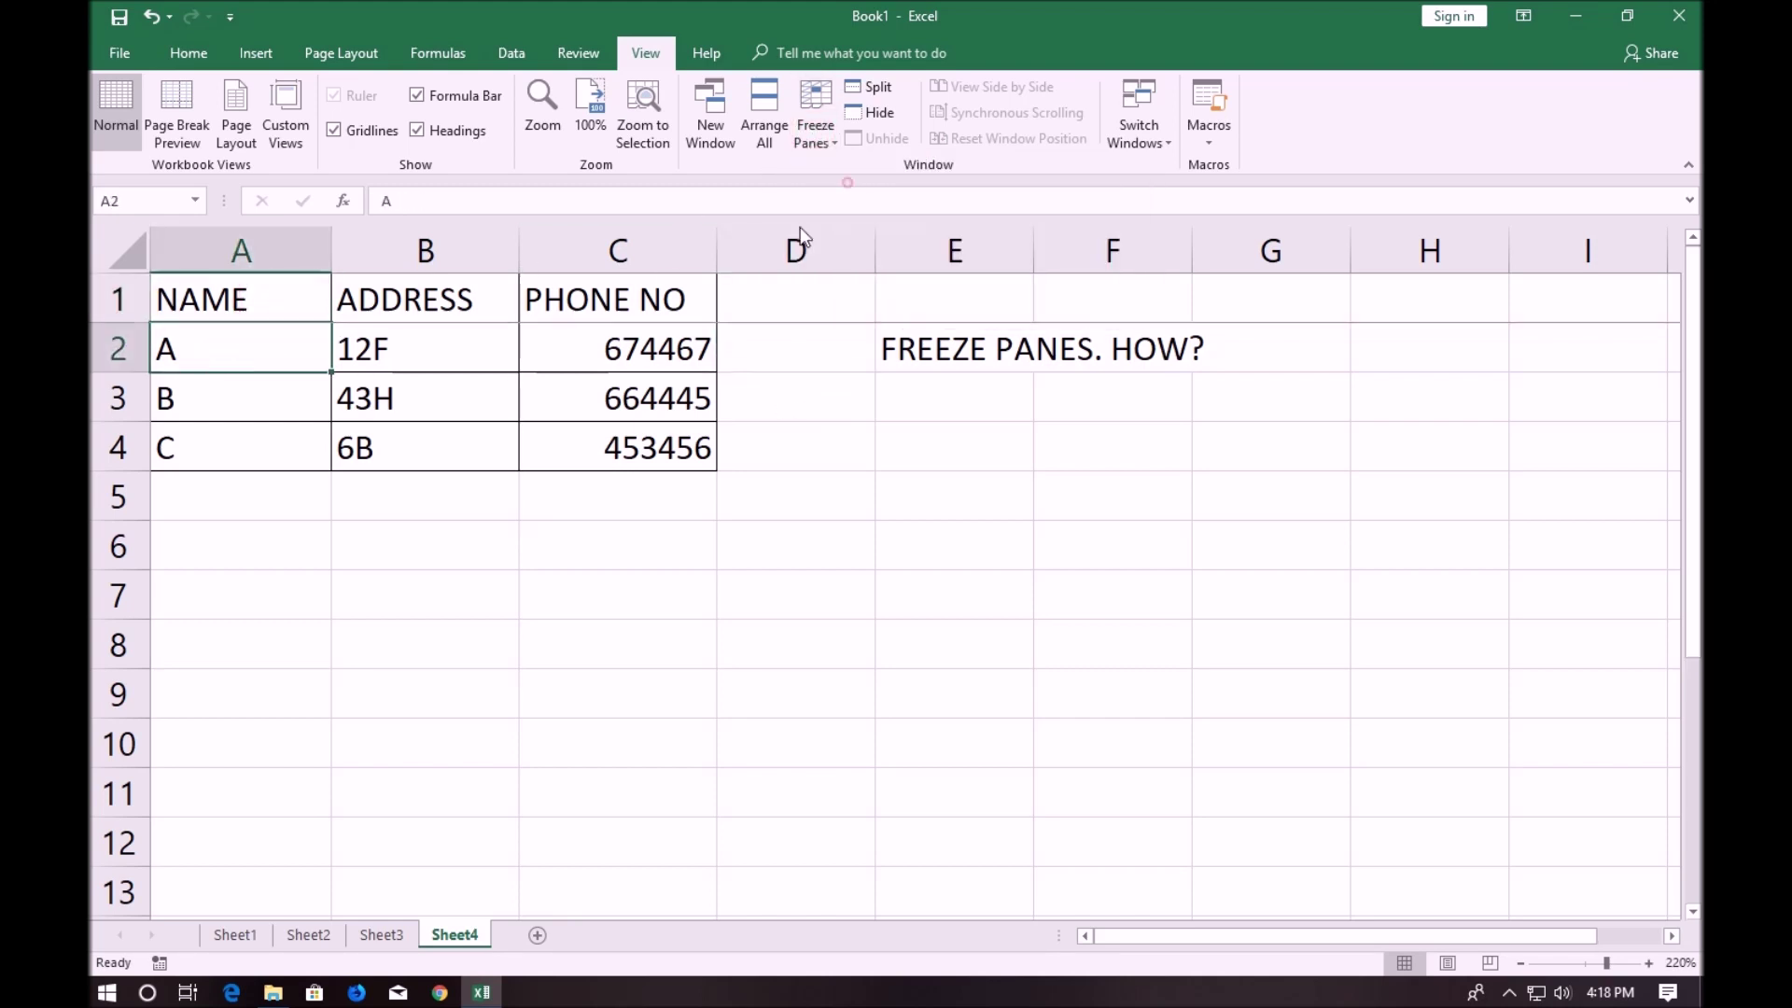
scroll(691, 336, down, 3)
scroll(691, 346, up, 3)
drag(249, 303, 612, 299)
scroll(632, 396, down, 2)
scroll(631, 396, up, 2)
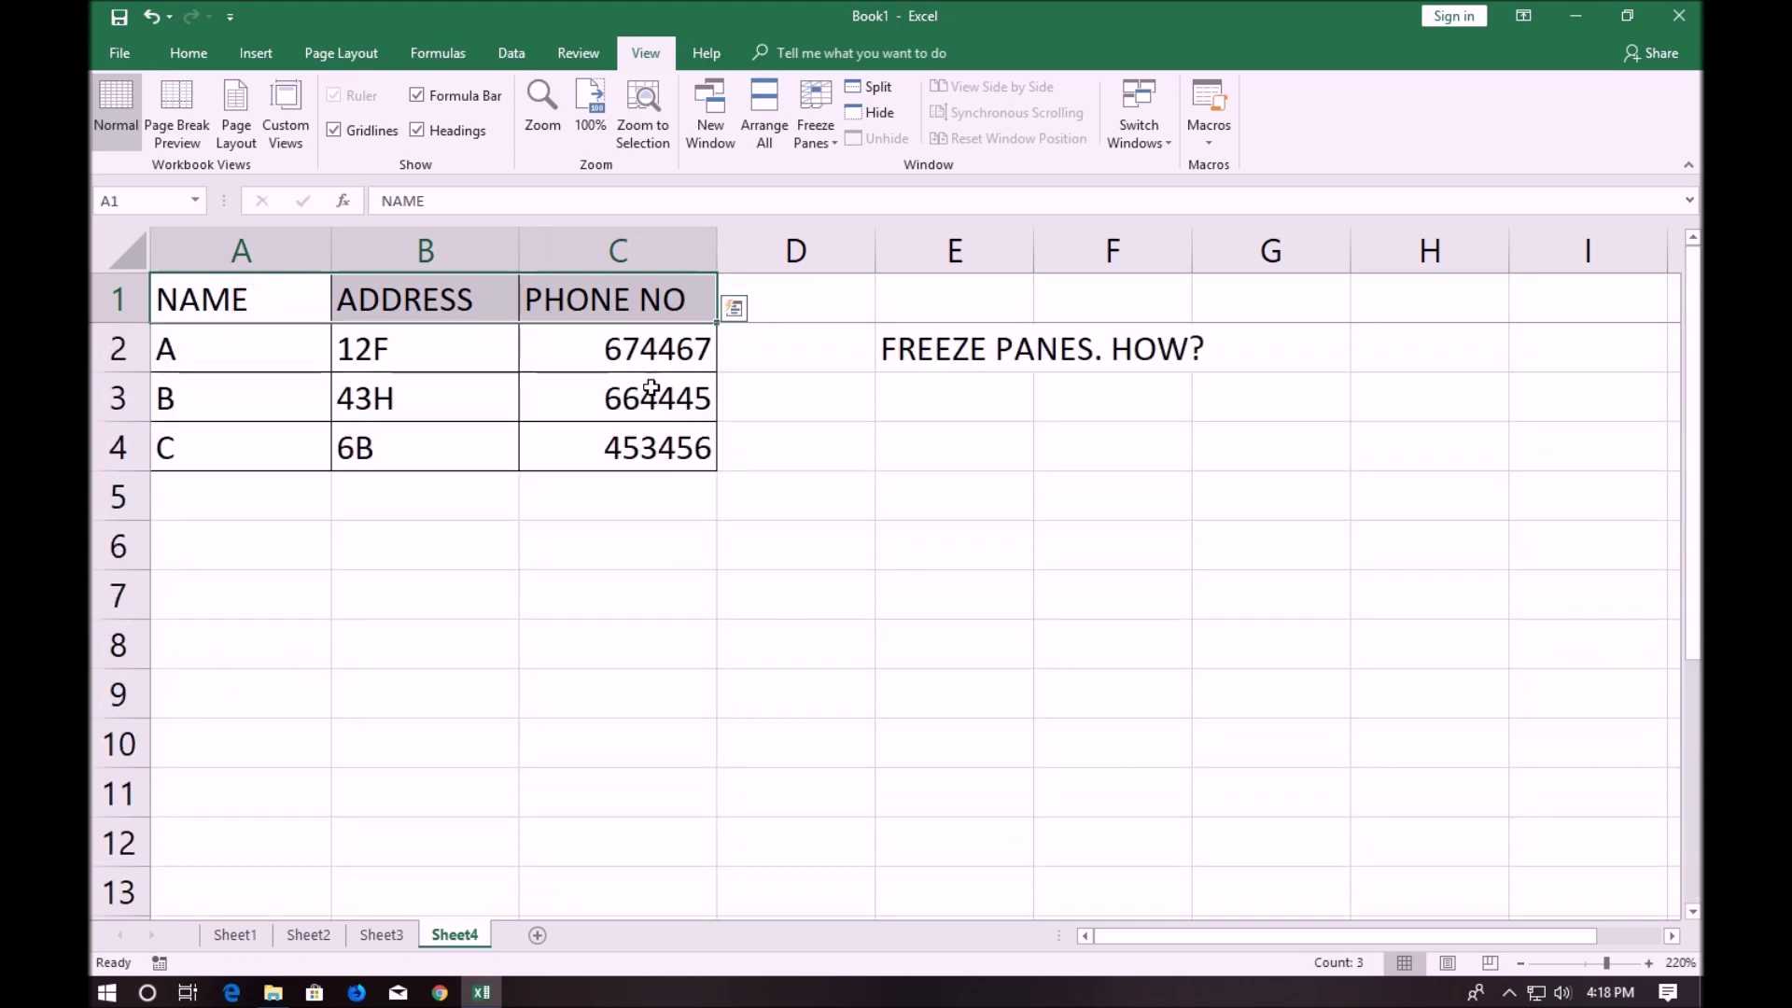
click(570, 358)
click(278, 302)
click(574, 312)
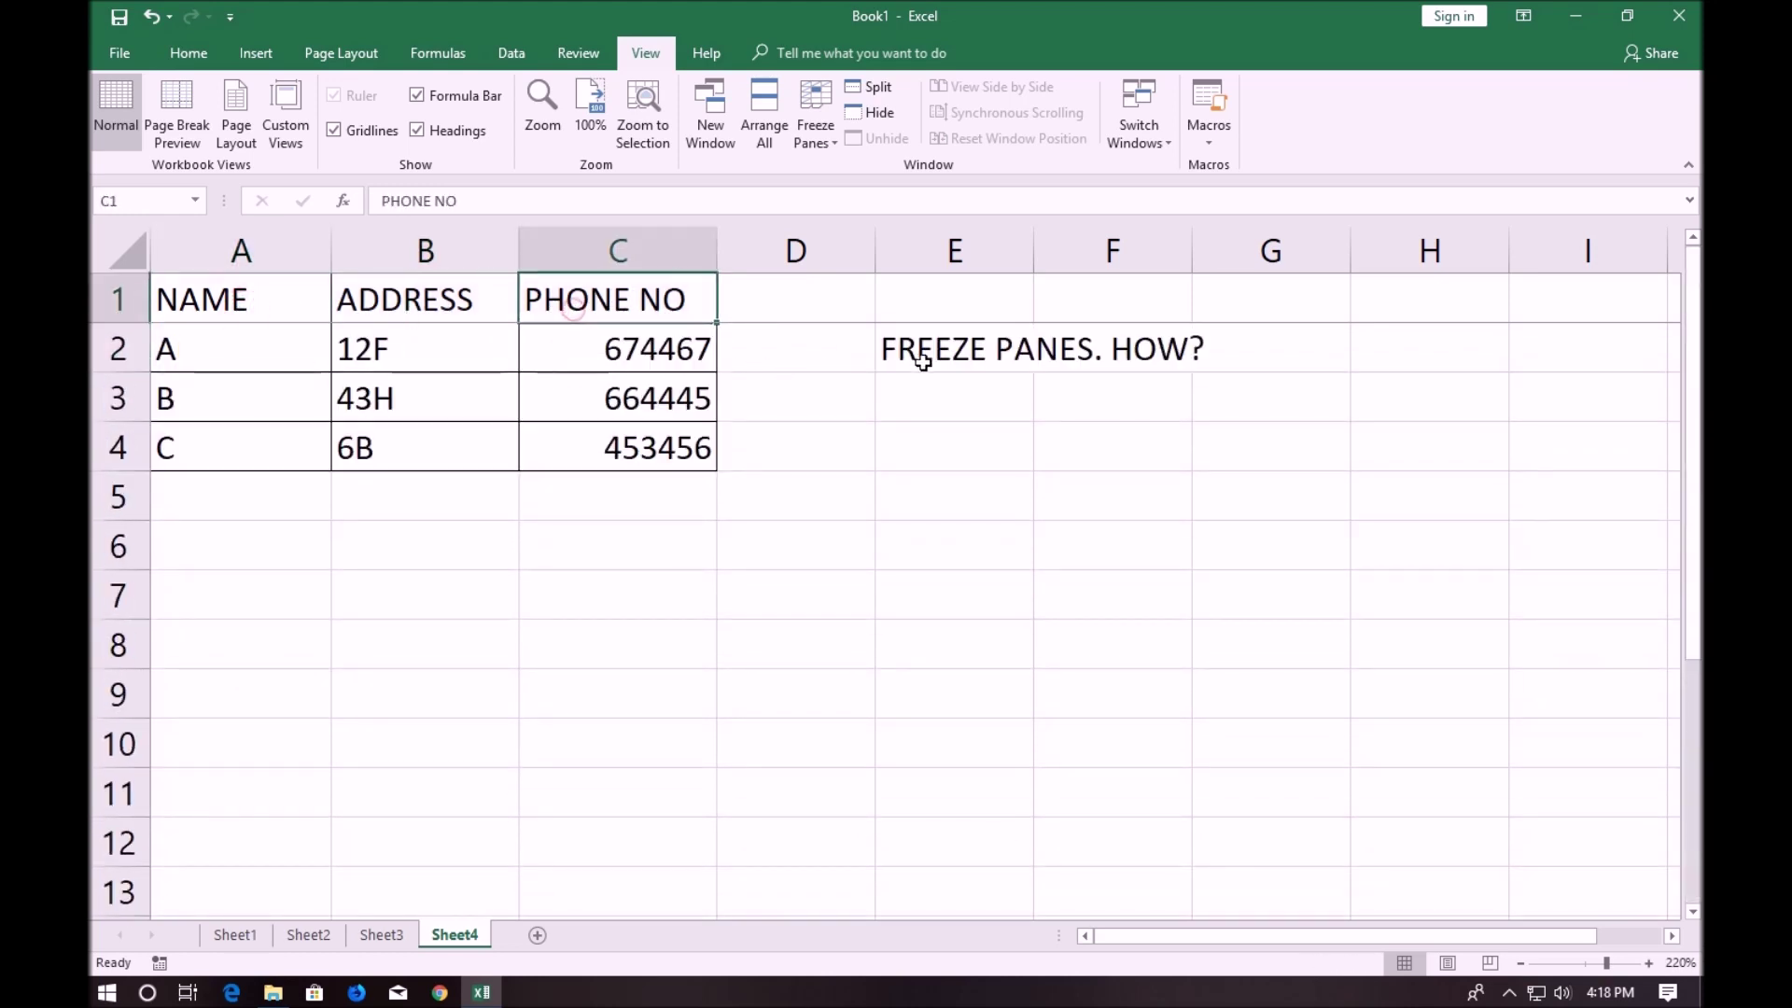
click(811, 126)
click(863, 187)
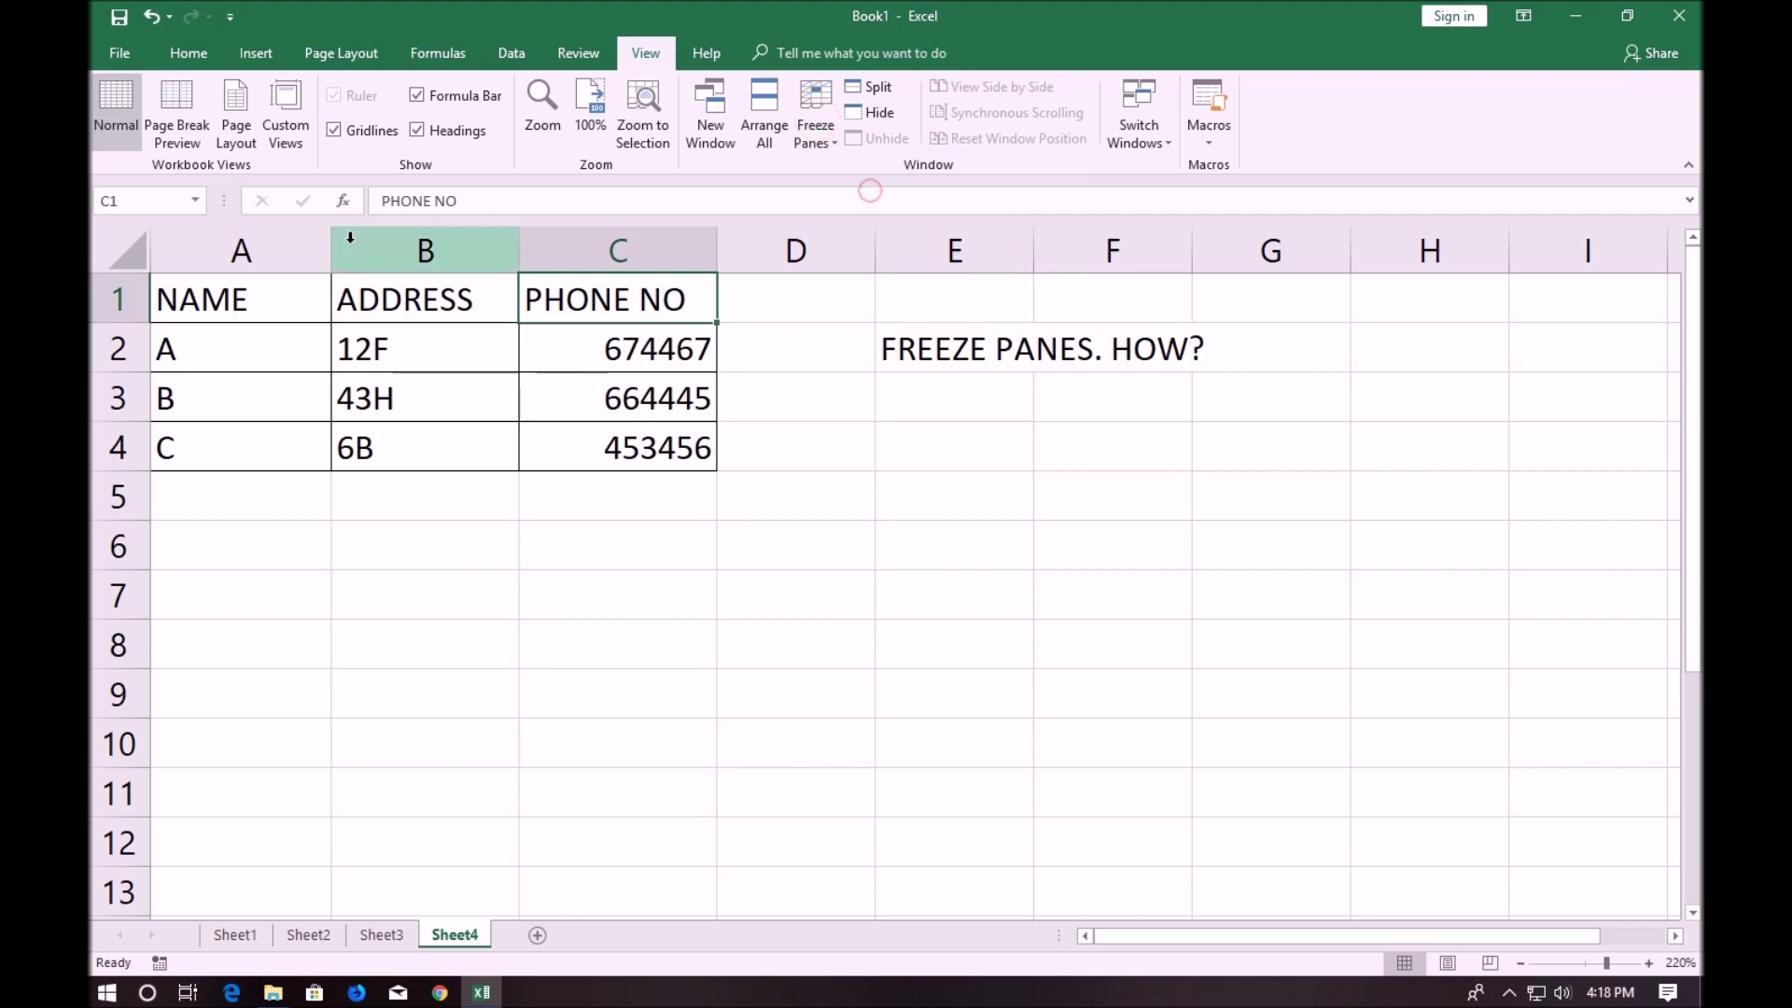
Apply Freeze Top Row, test it by scrolling the sheet, and unfreeze the panes
click(231, 318)
click(812, 126)
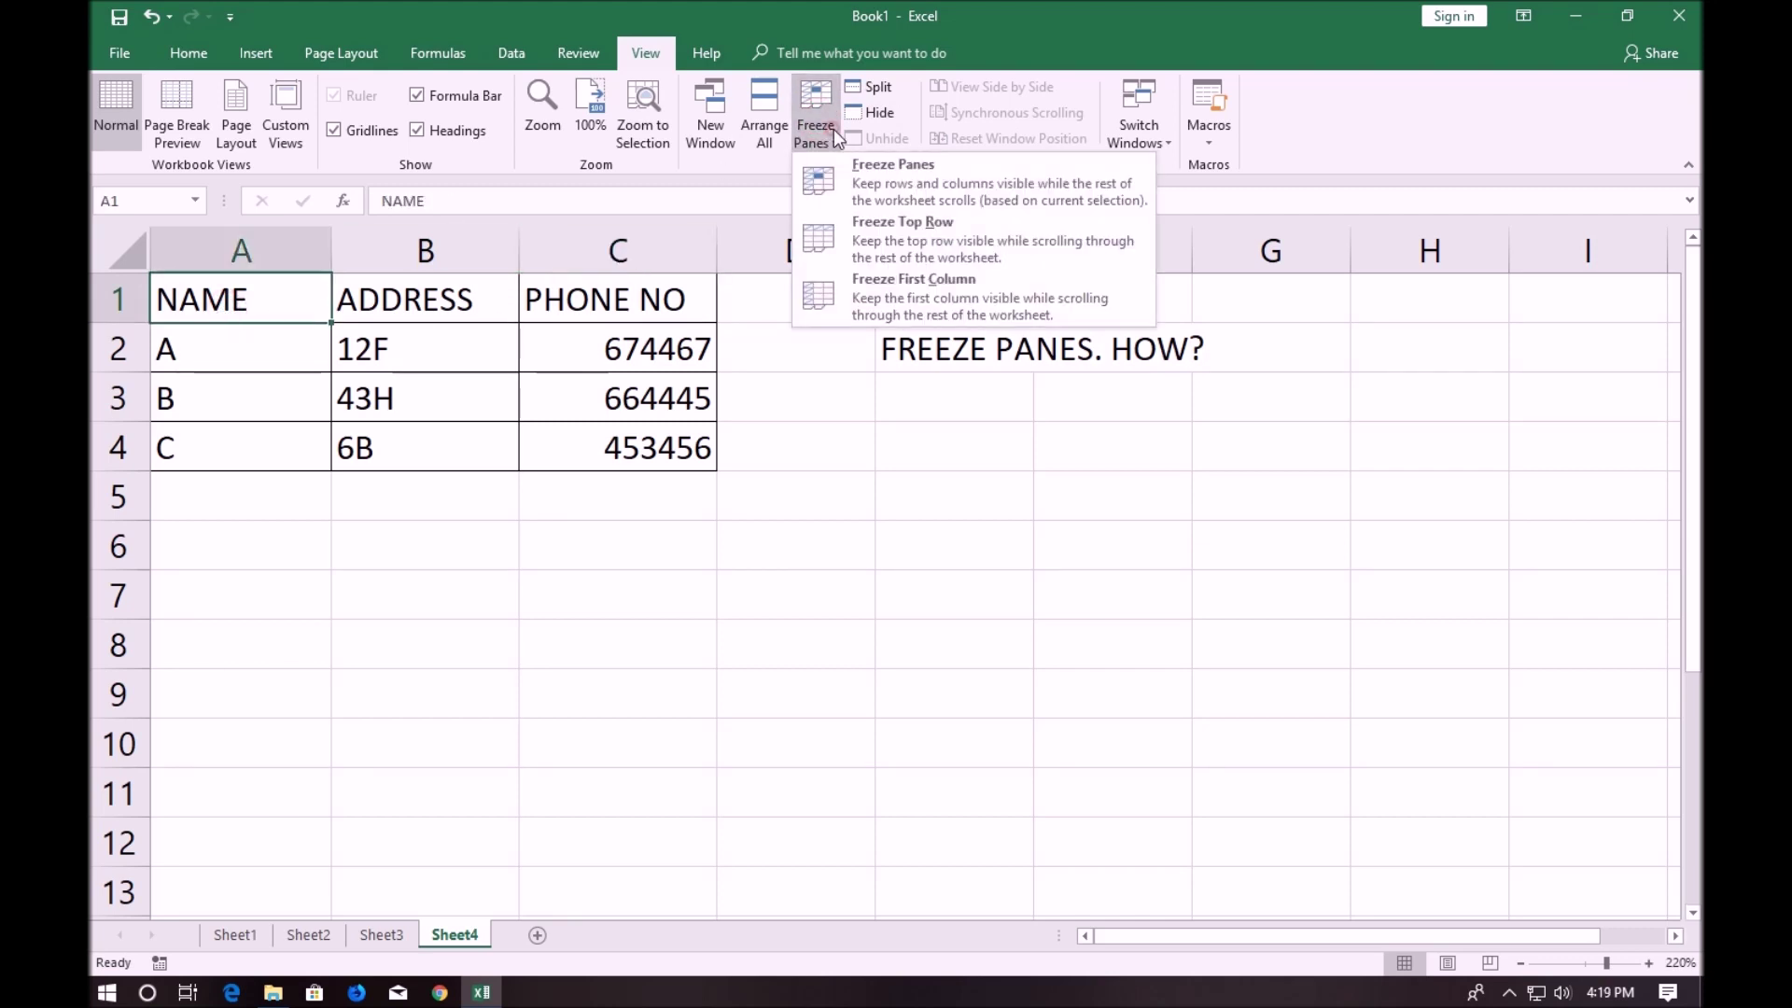
click(853, 233)
scroll(814, 372, down, 4)
scroll(812, 373, up, 4)
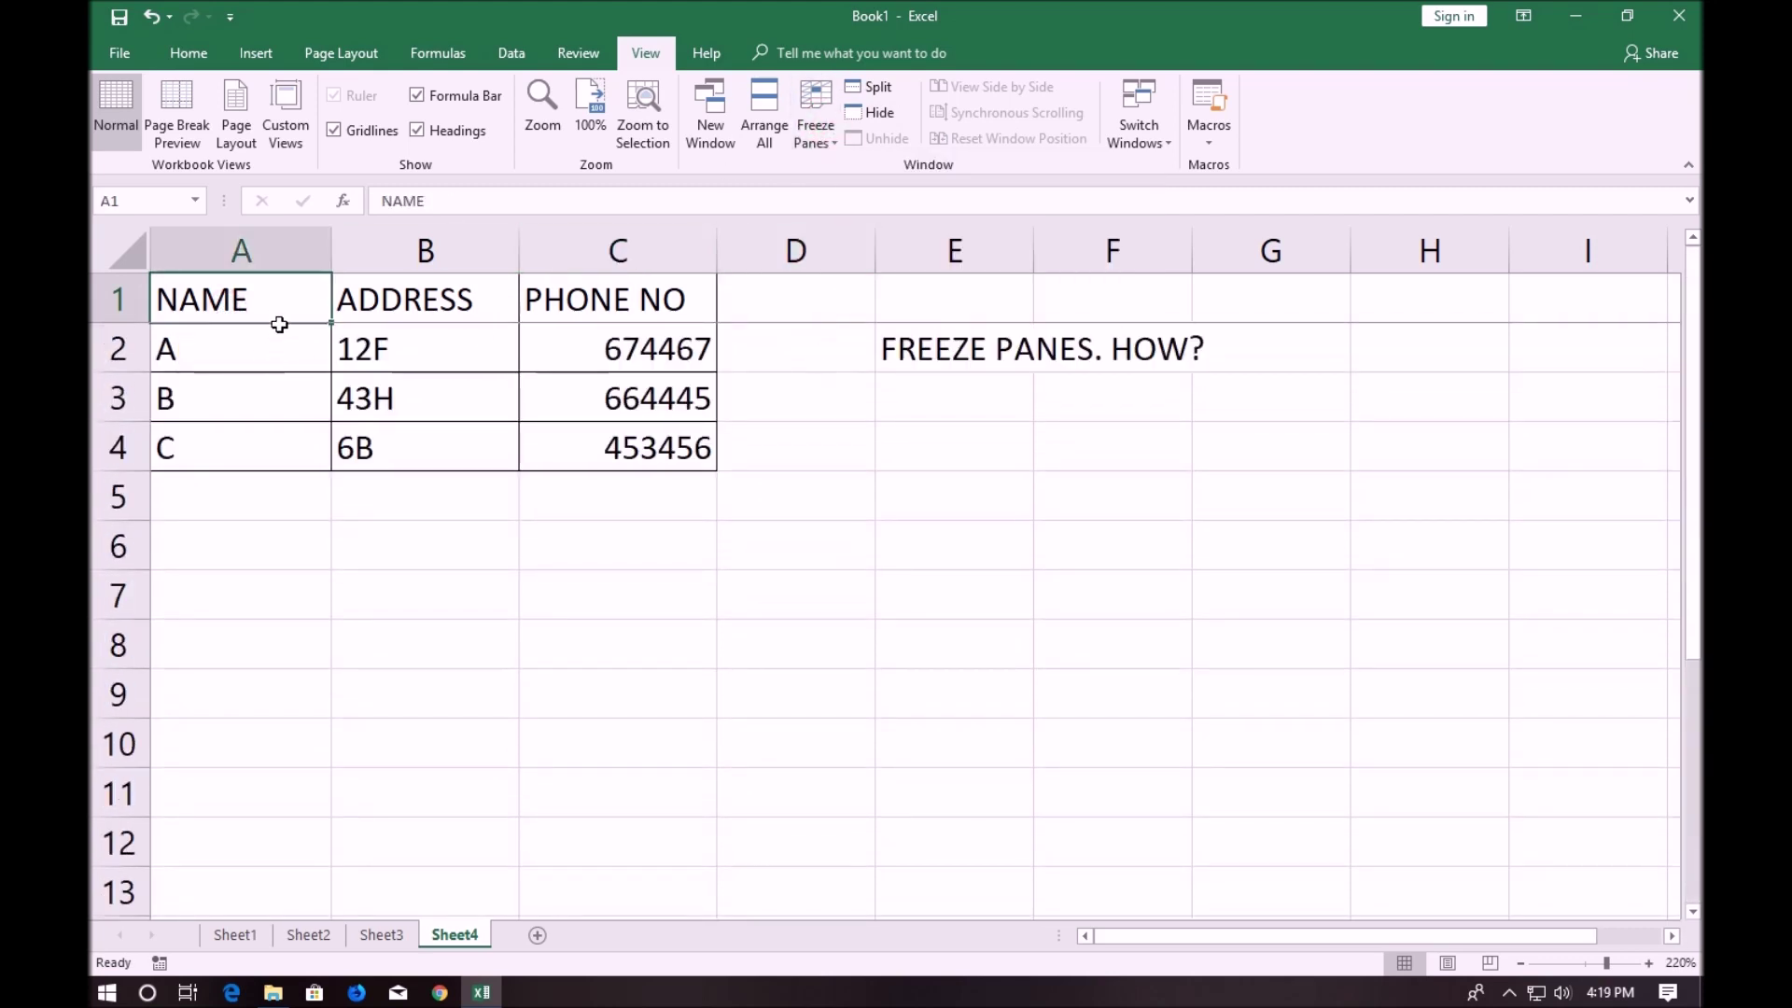
click(810, 137)
click(854, 182)
Apply Freeze First Column and test it by scrolling the sheet
click(814, 131)
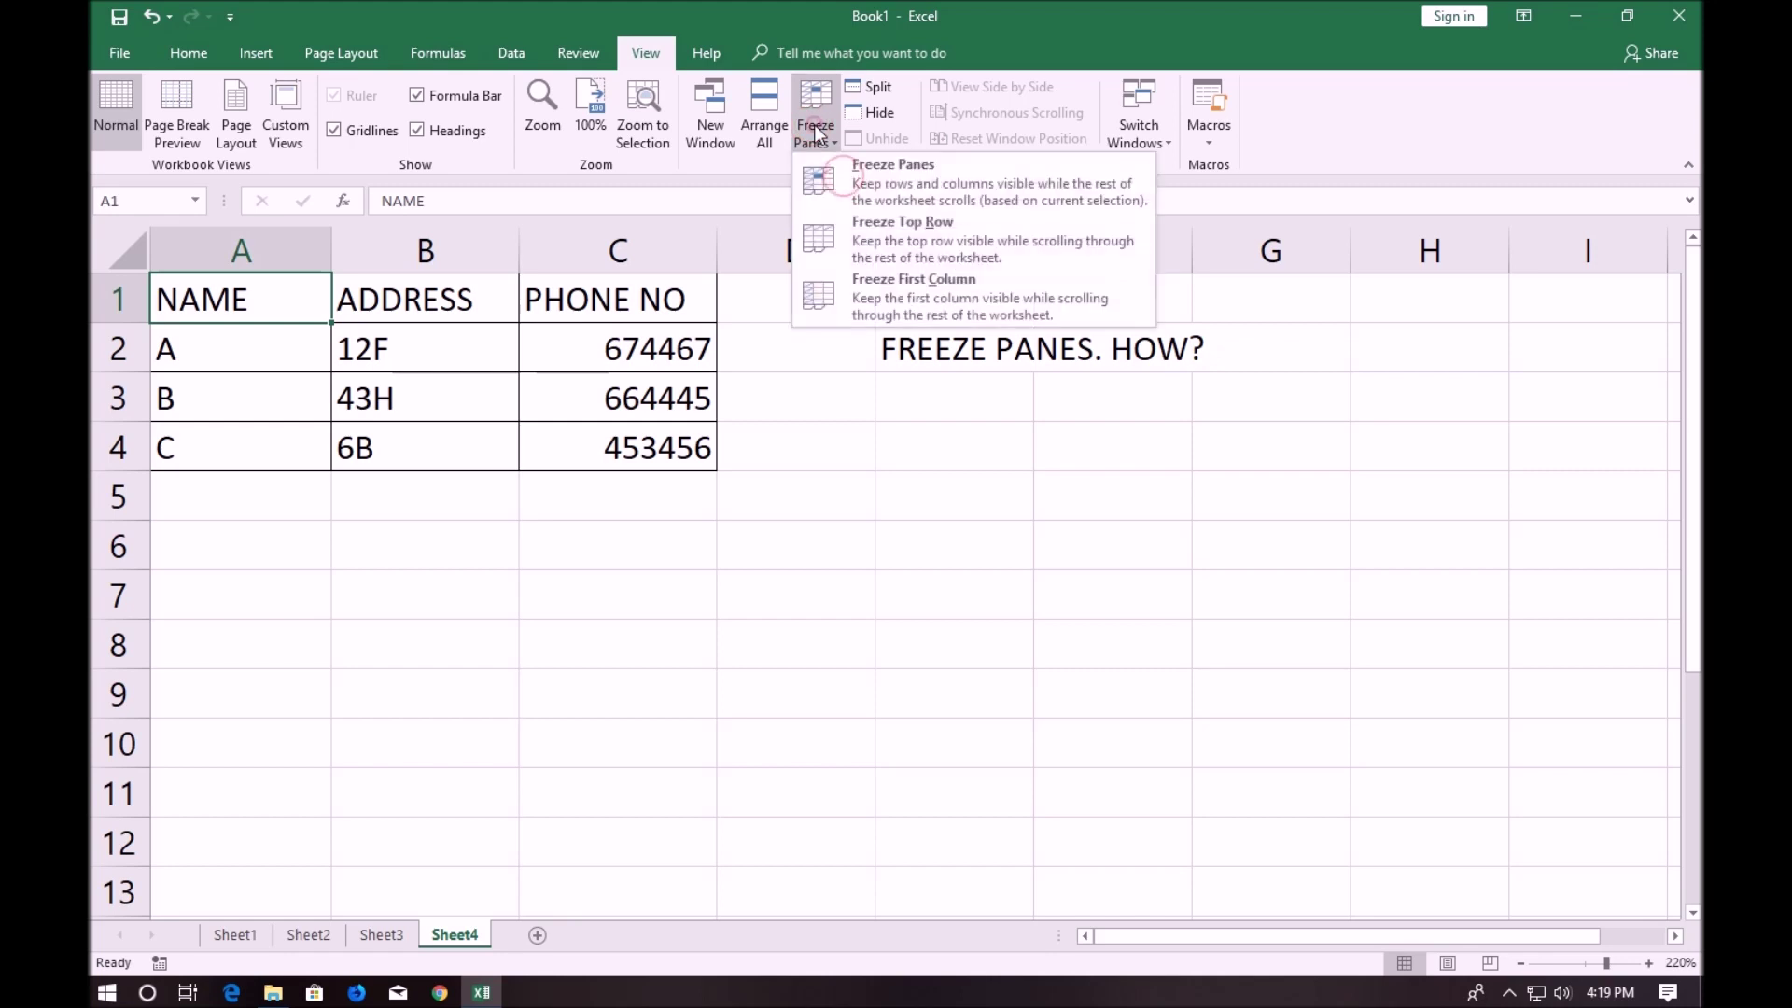
click(849, 308)
scroll(452, 519, down, 2)
scroll(448, 520, up, 2)
mouse_move(1284, 935)
mouse_down()
mouse_move(1374, 936)
mouse_move(1302, 936)
mouse_up()
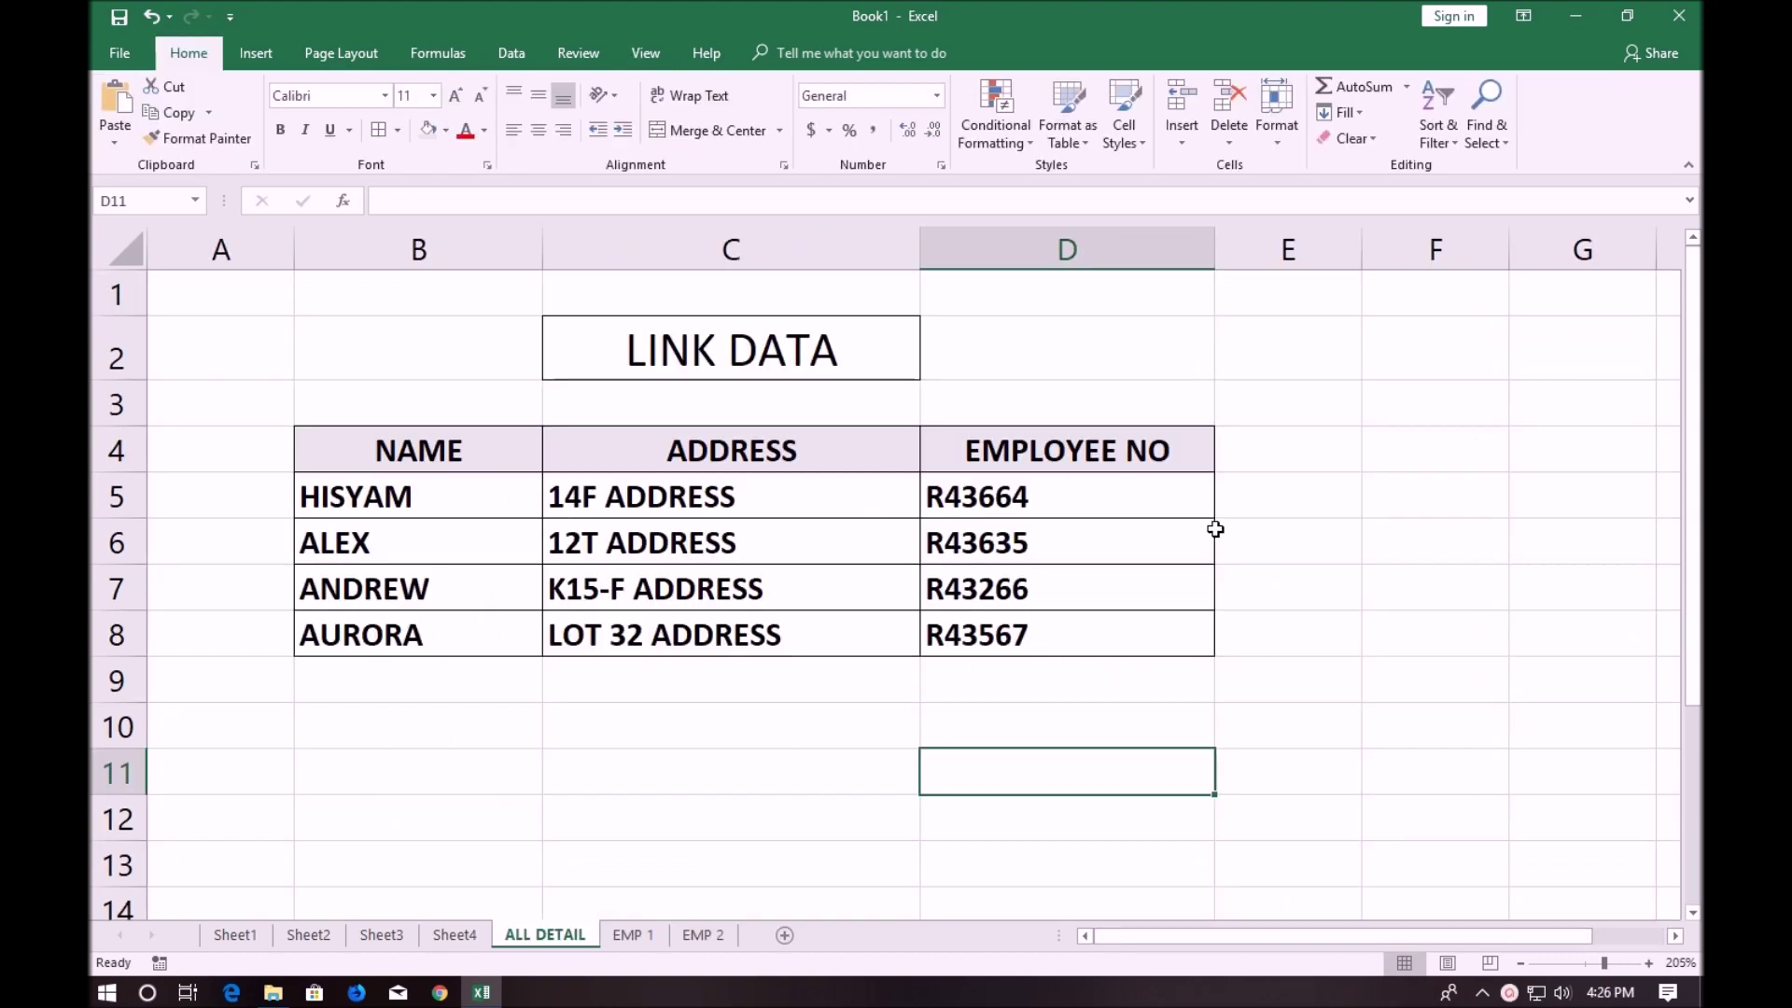
Link the first employee's name from B5 of the ALL DETAIL sheet into C3 of EMP 1 with Paste Link
click(620, 360)
click(396, 501)
click(580, 499)
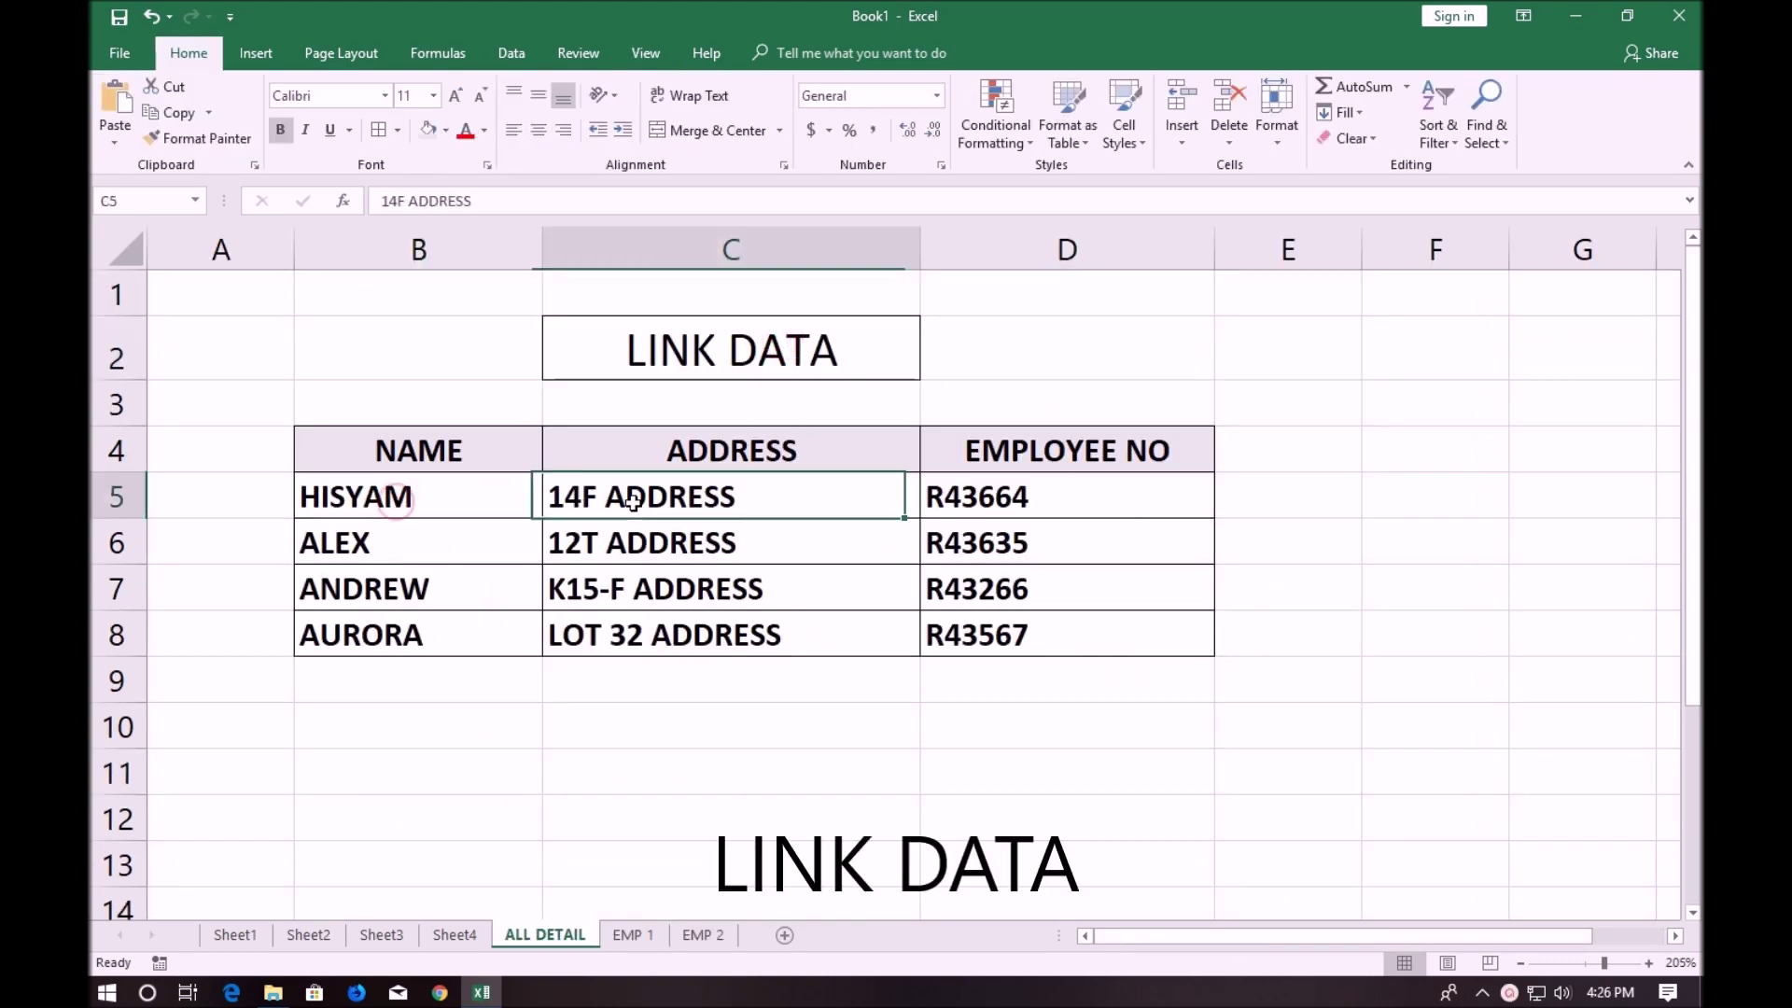
click(1052, 506)
click(419, 501)
right_click(420, 501)
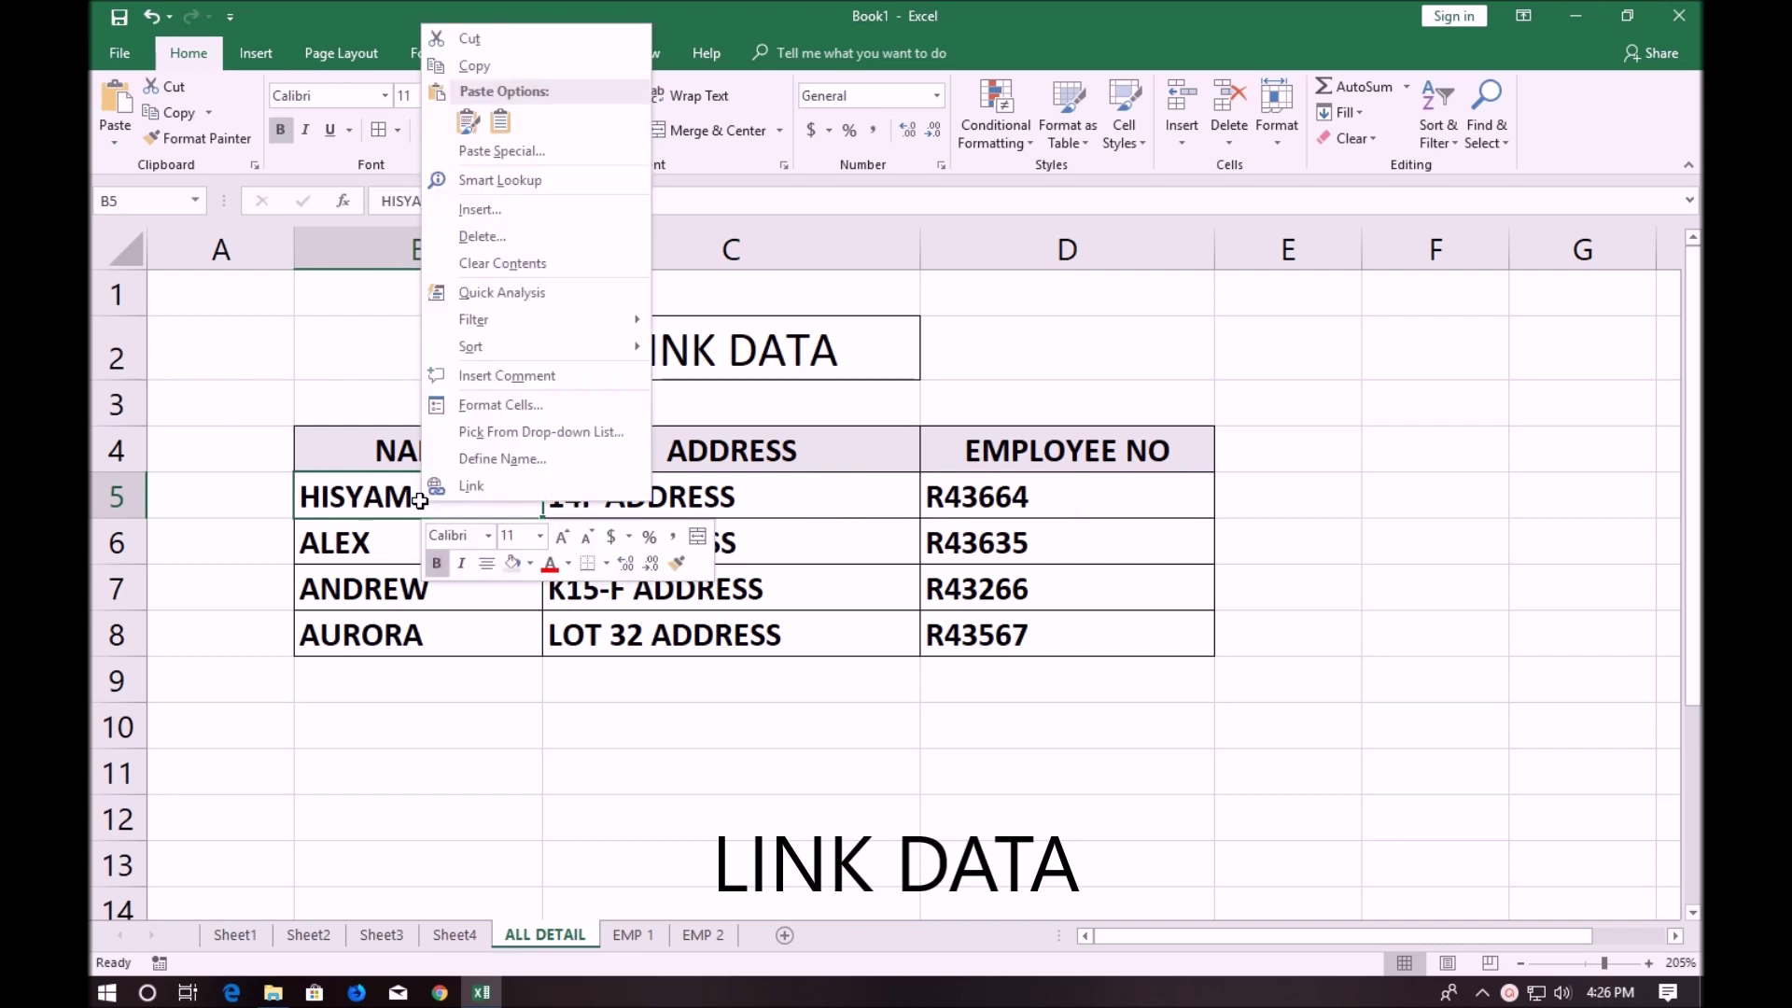
click(485, 64)
click(639, 936)
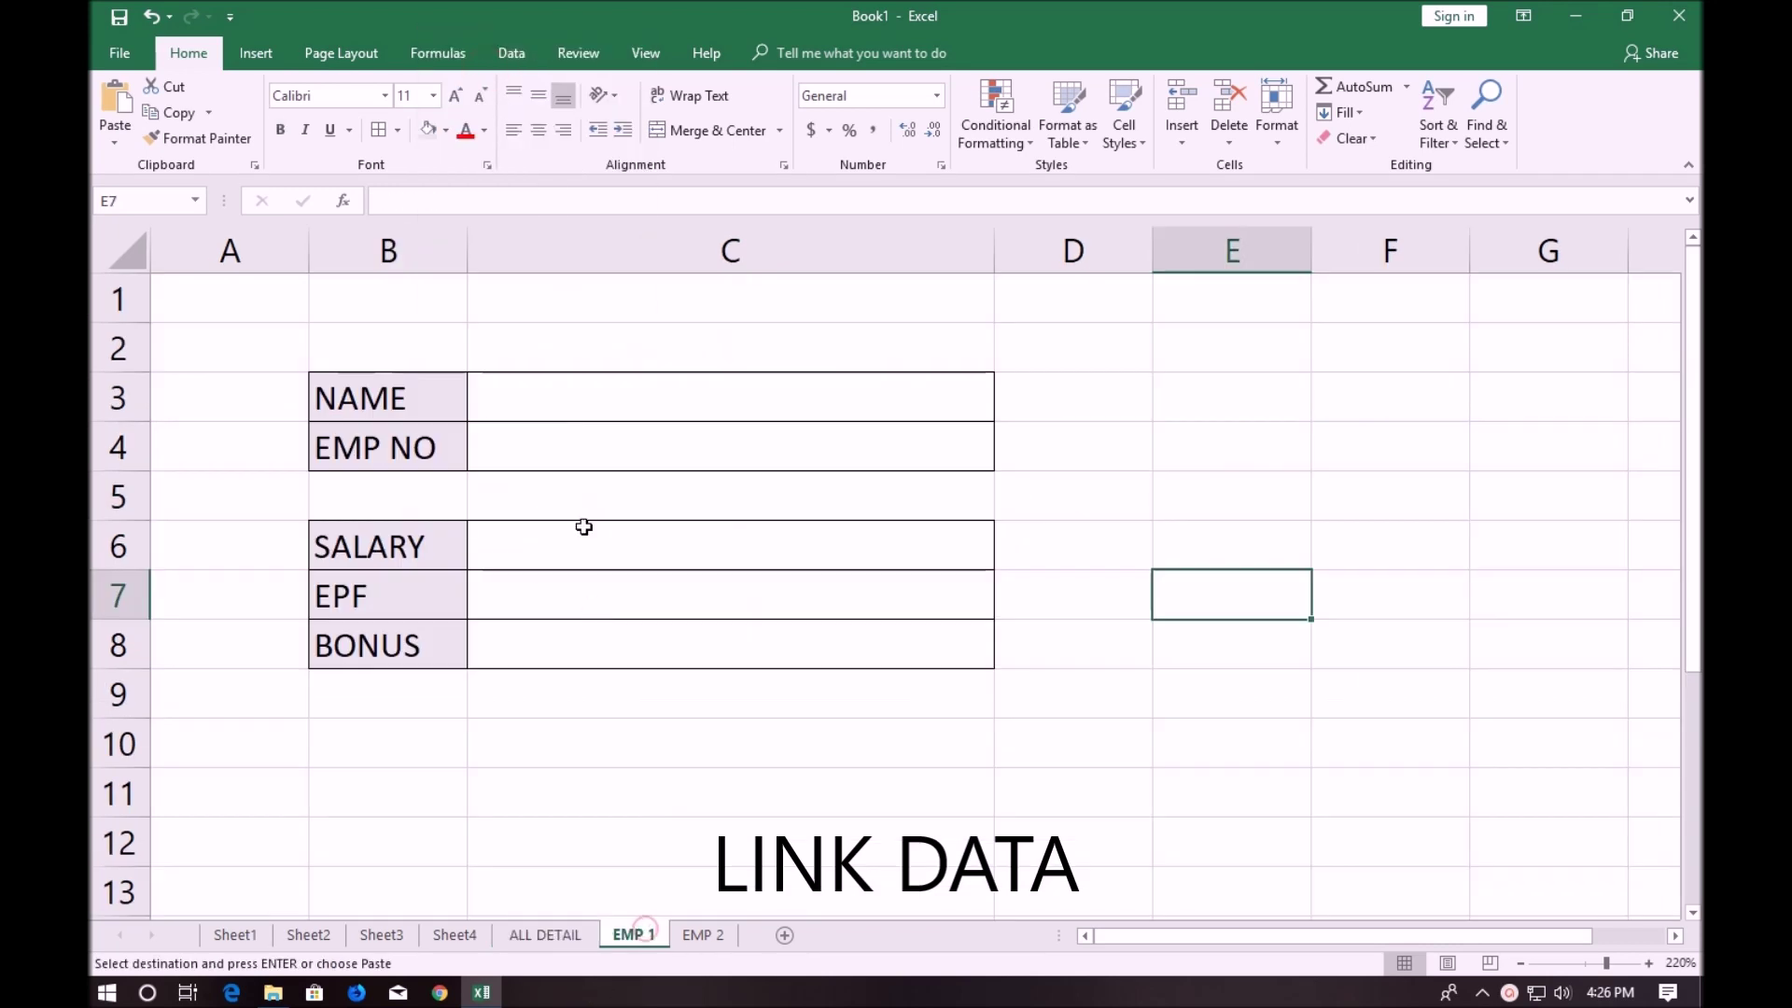
click(569, 396)
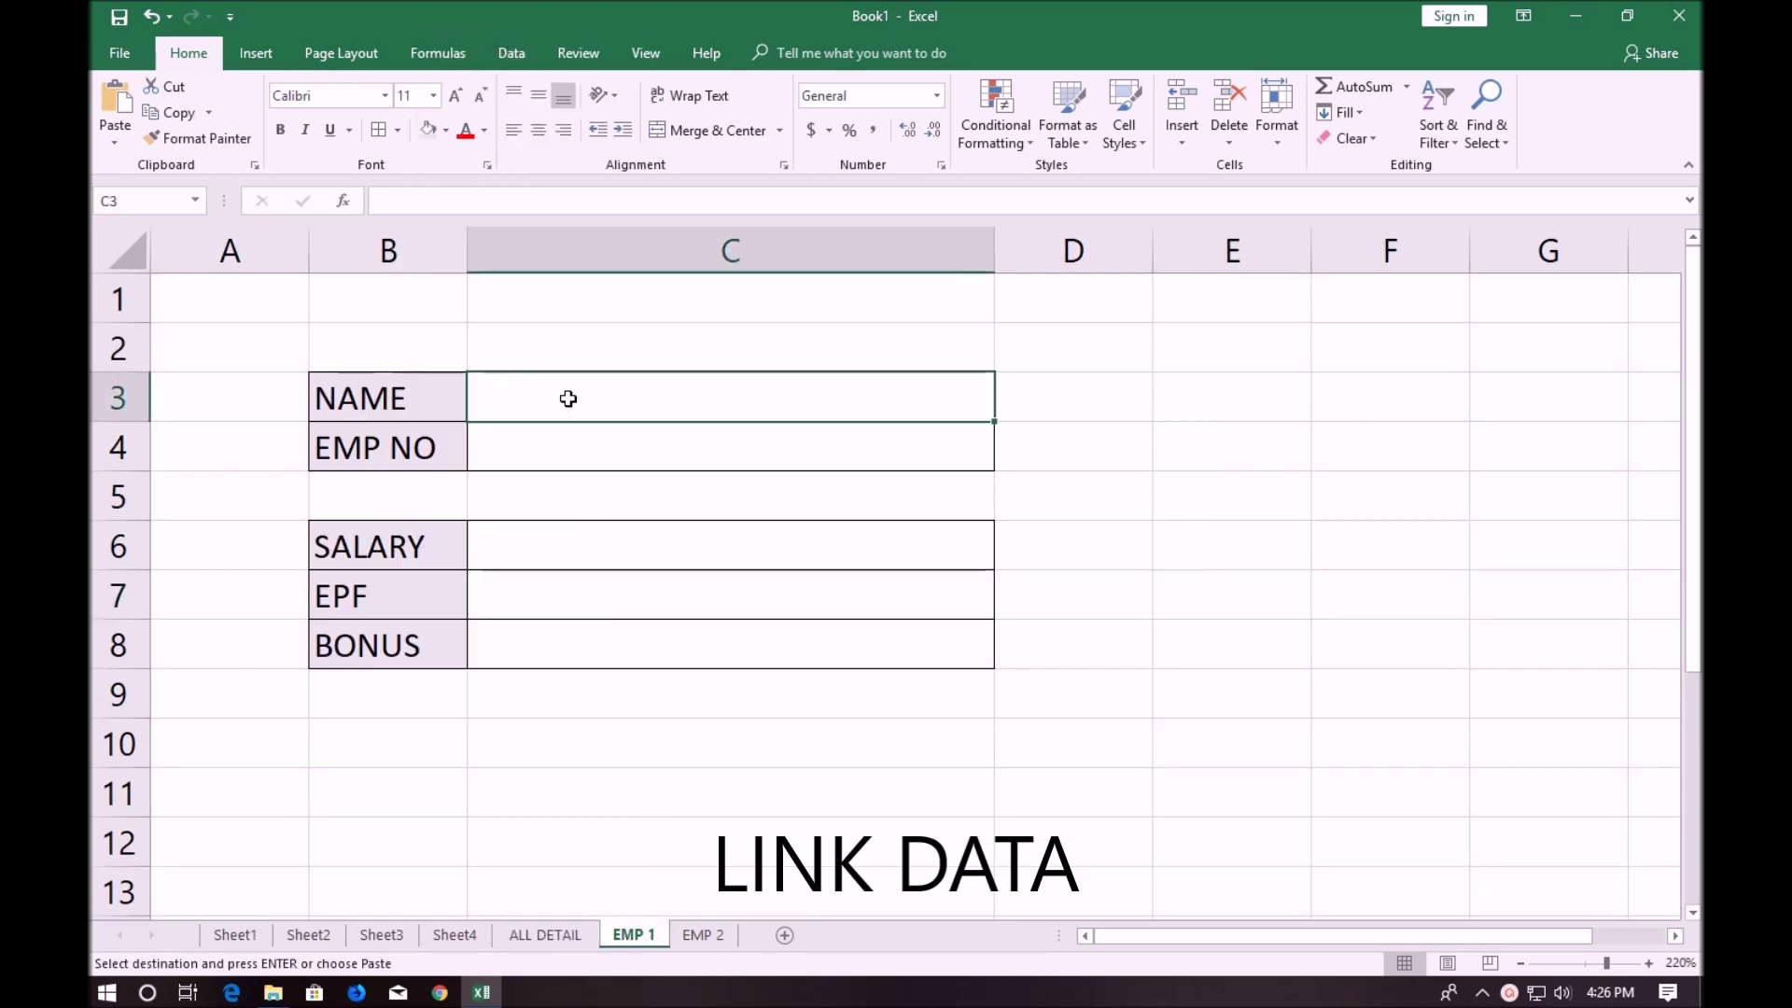
right_click(496, 401)
click(552, 525)
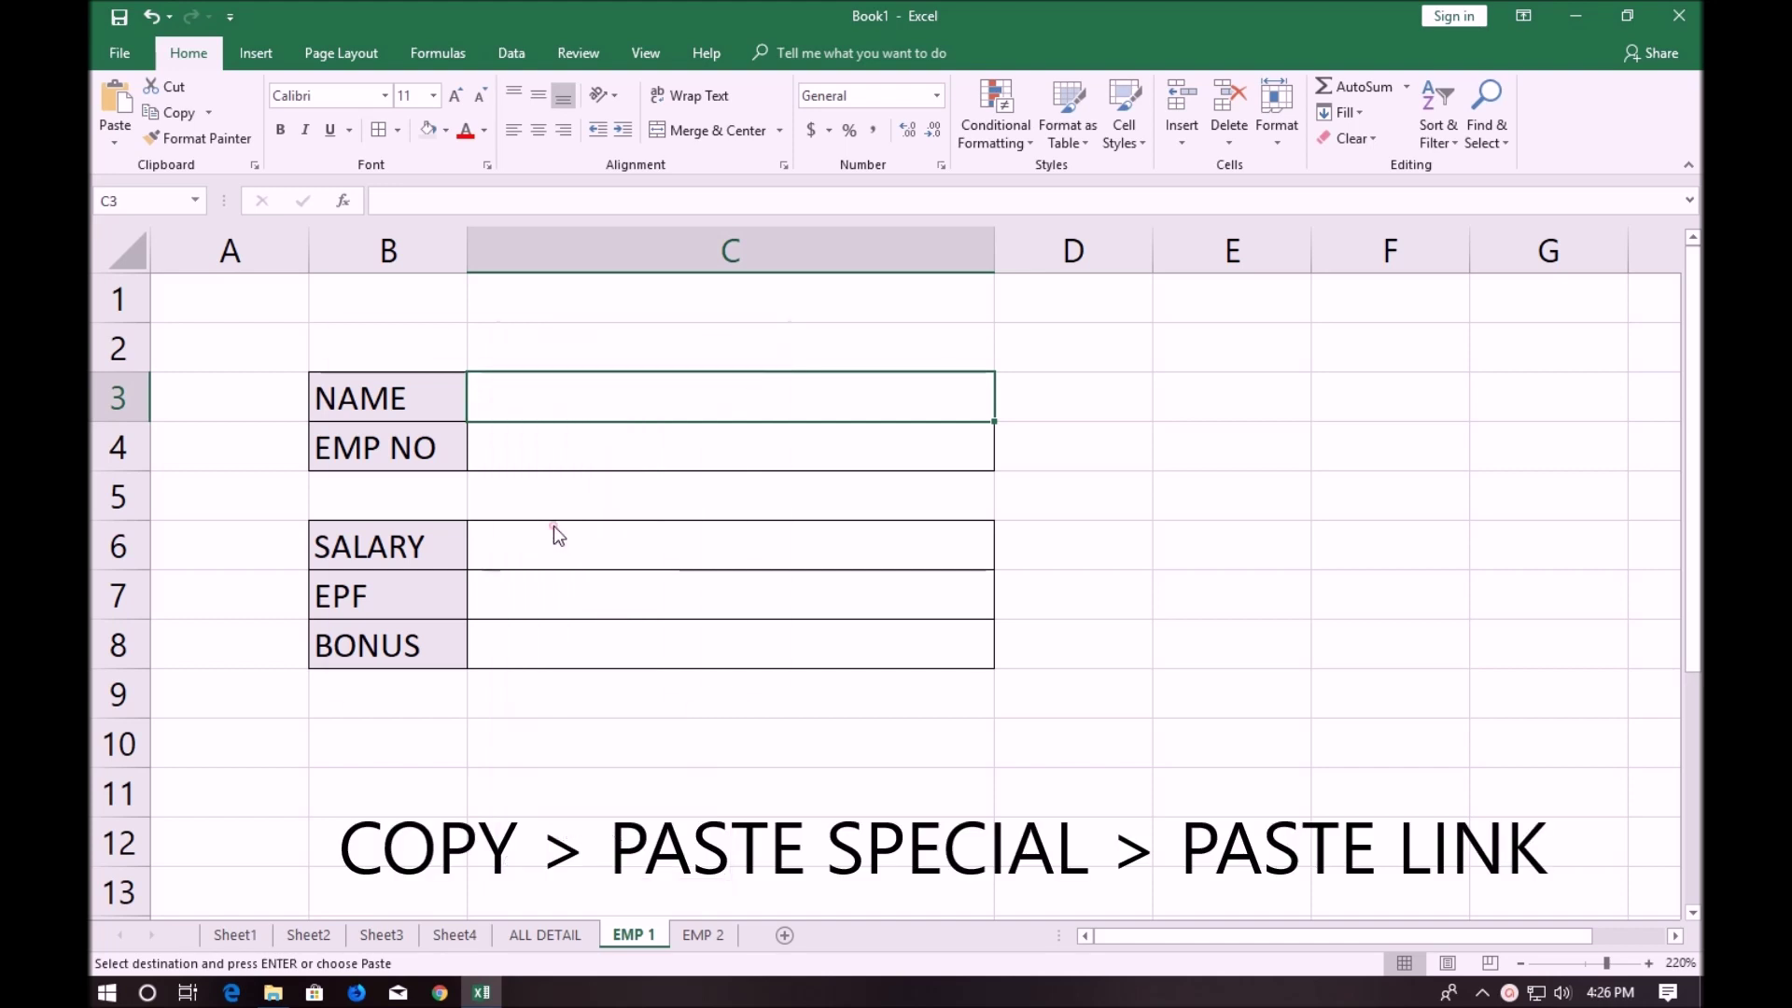
click(383, 674)
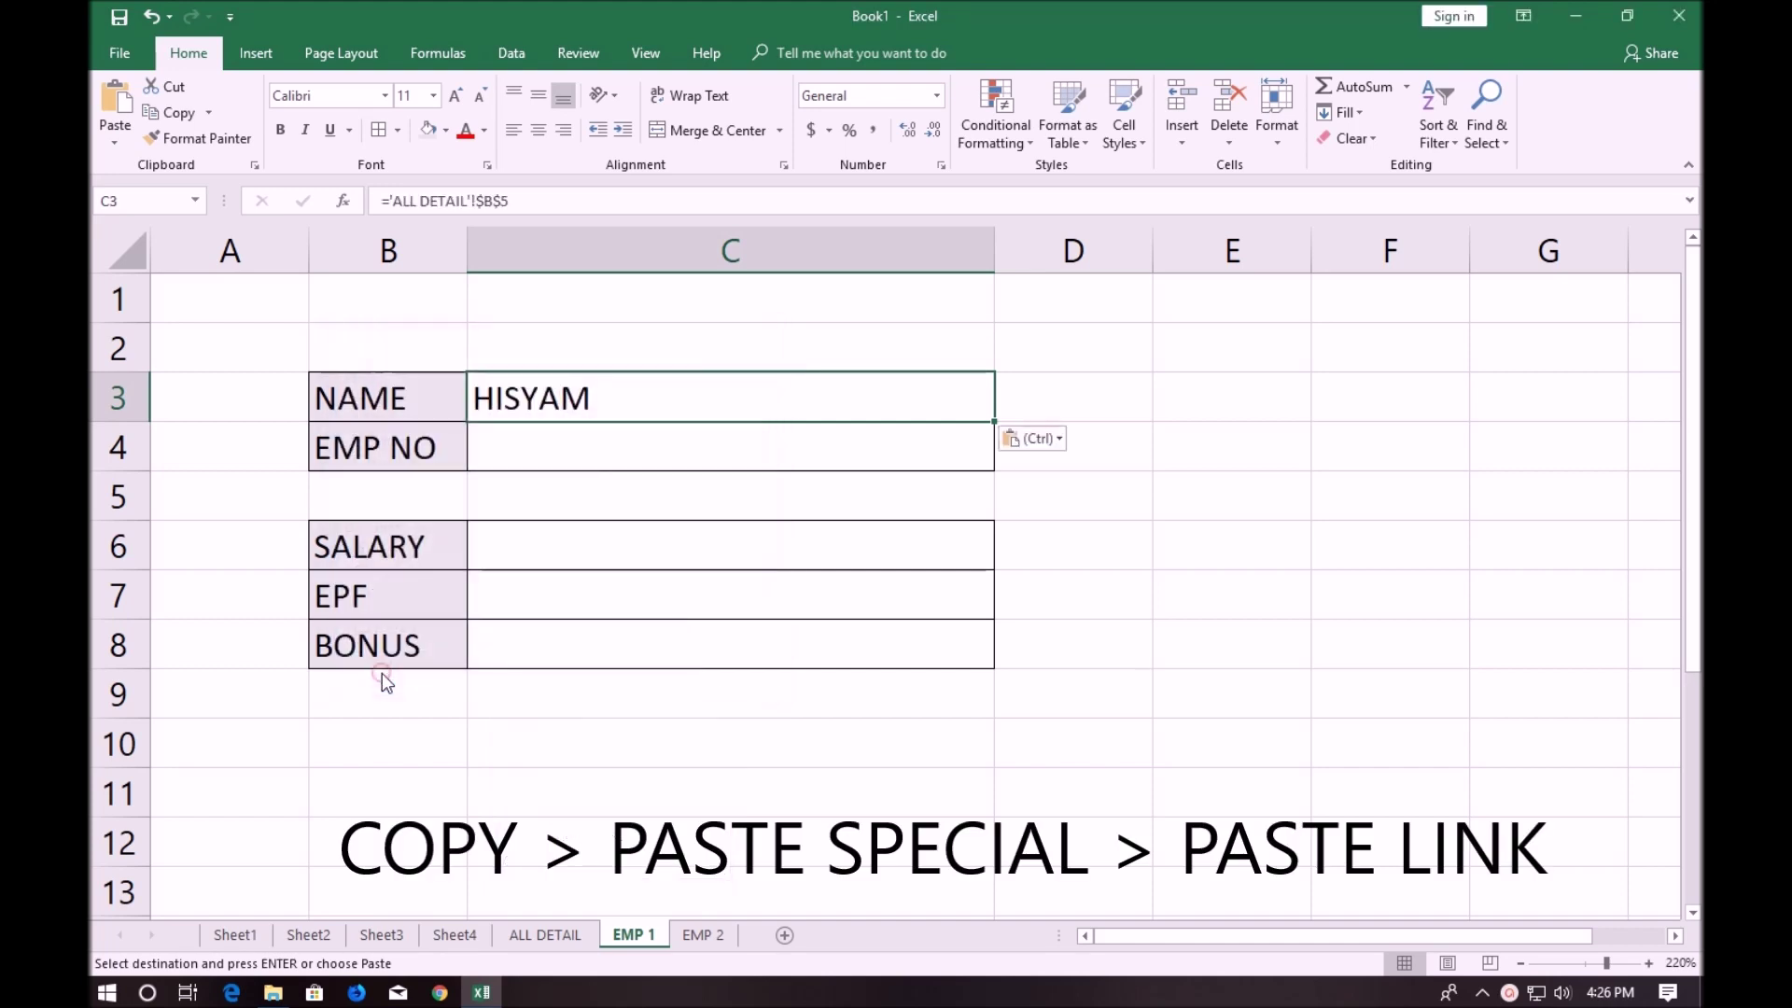
Enter the note CLICK PASTE LINK in D3 of EMP 1 and widen column D to fit it
click(1092, 401)
text(CLIC)
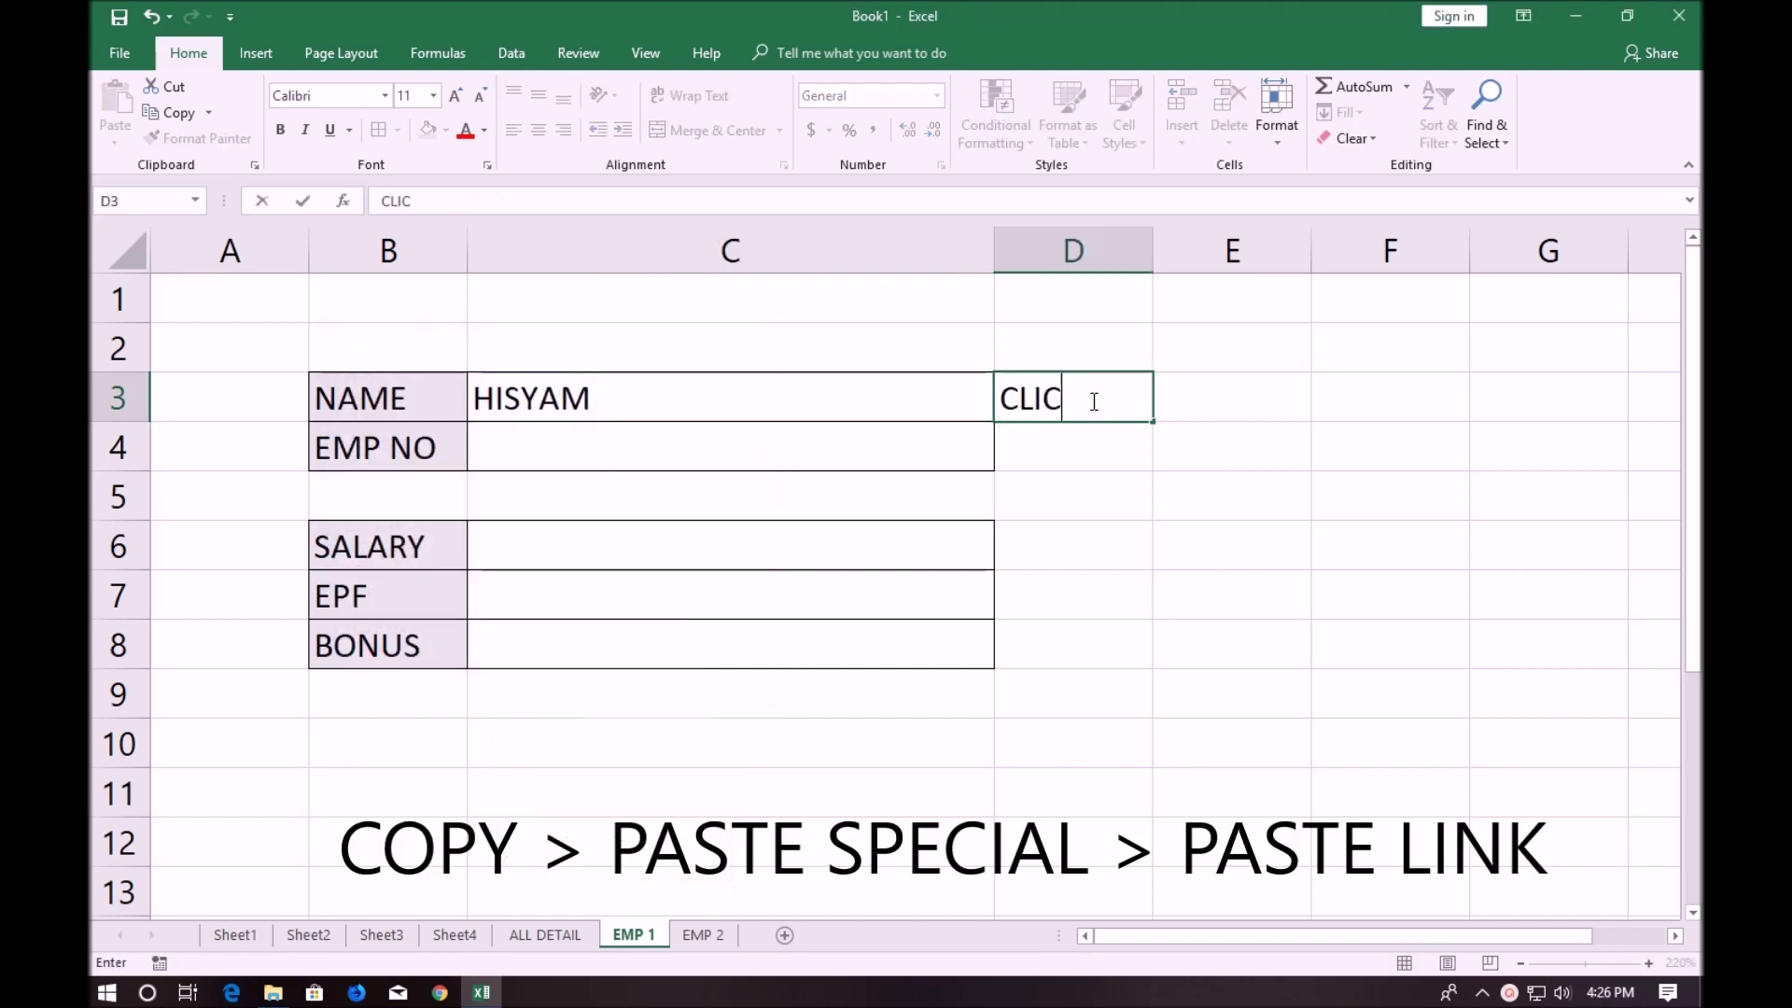
text(K PASTE LINLK)
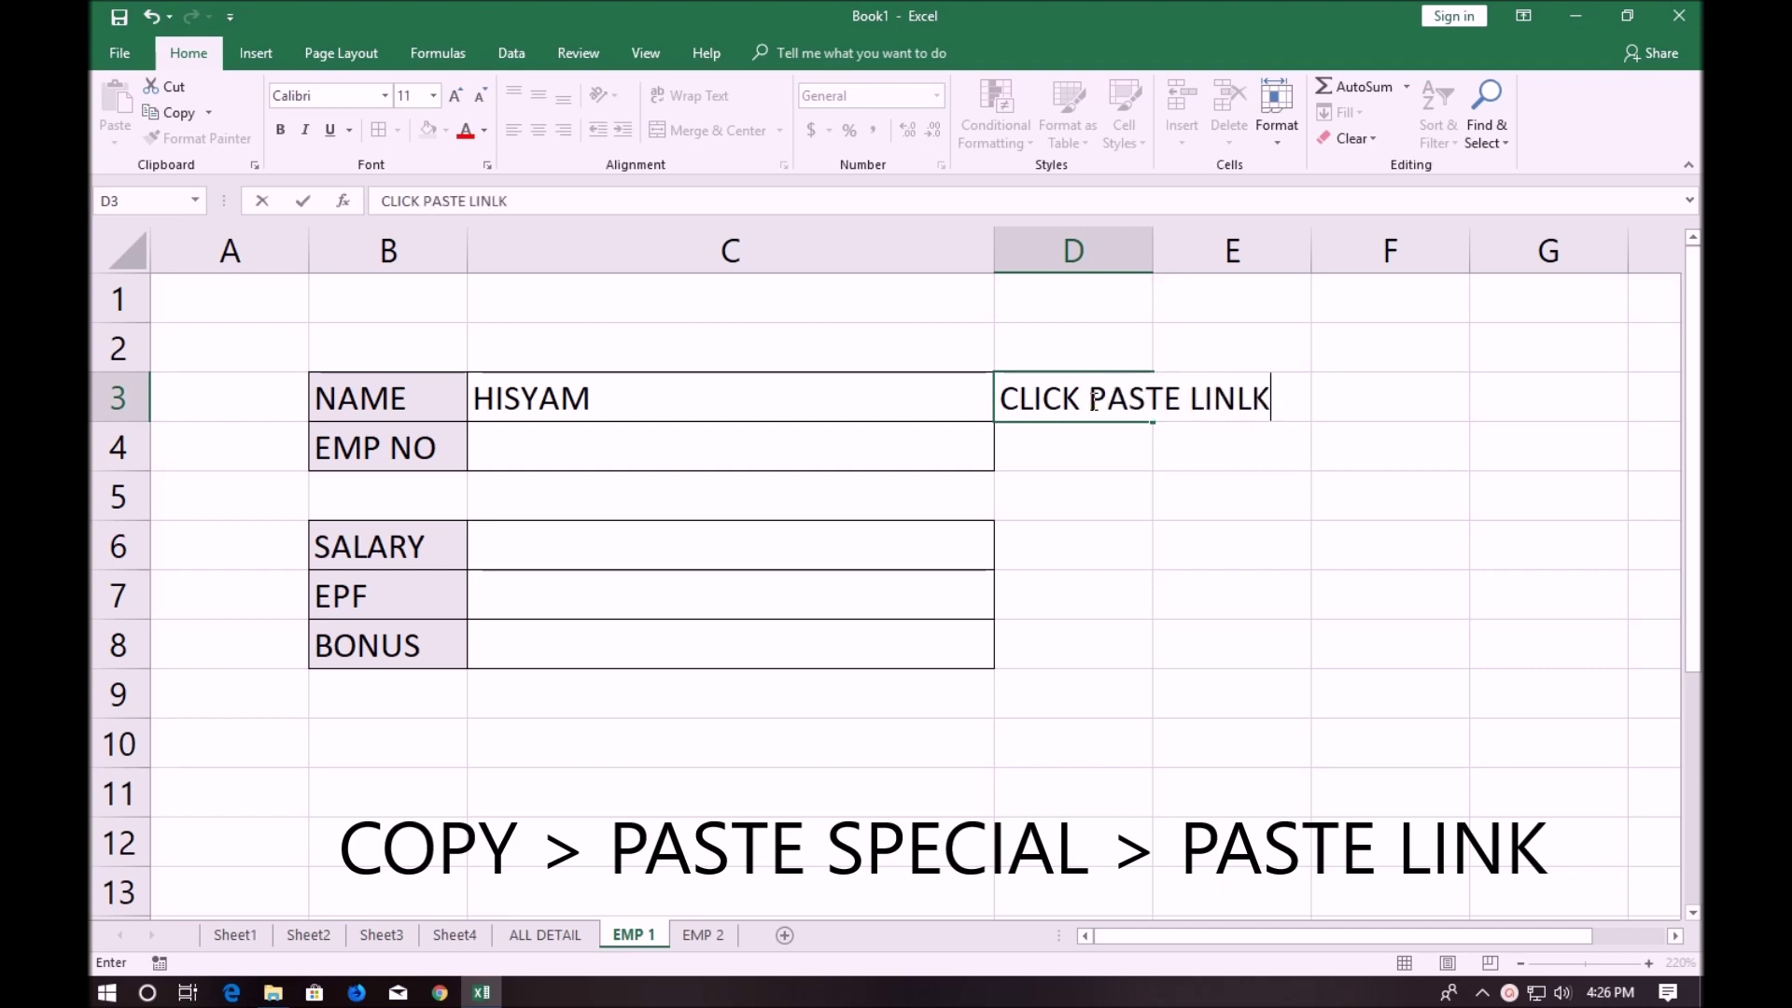
click(1143, 250)
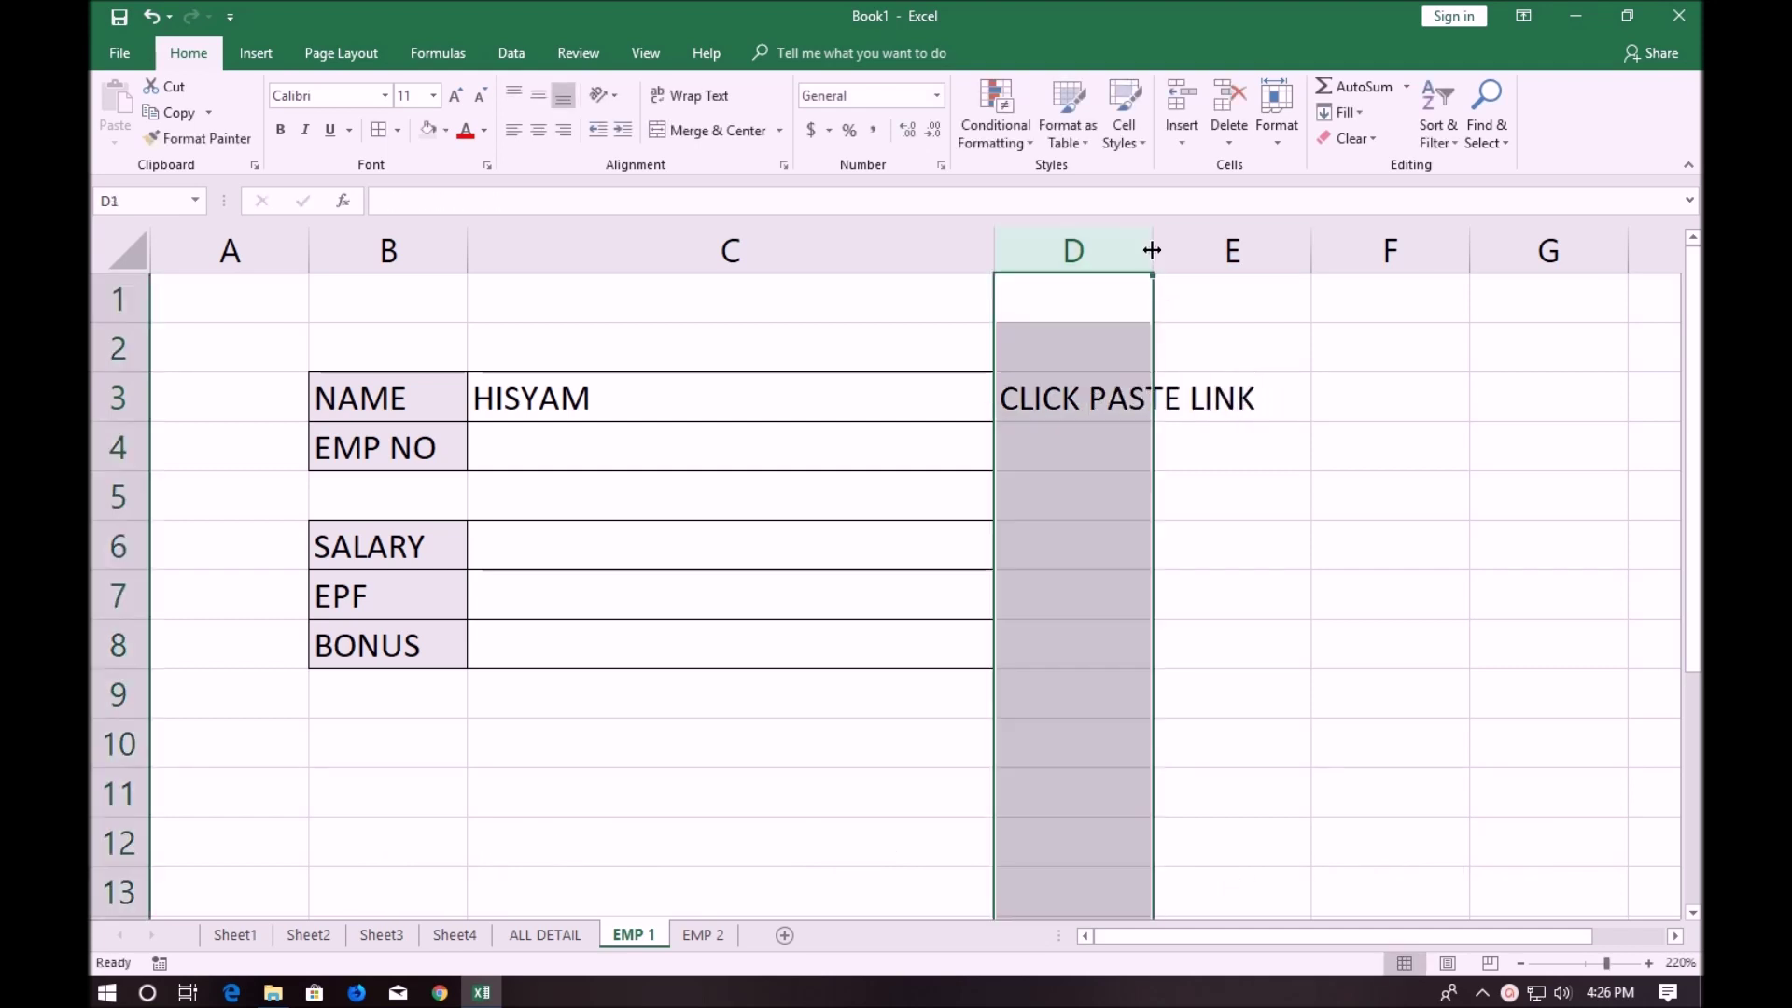
drag(1154, 250, 1274, 252)
Link the first employee's number from D5 of ALL DETAIL into the EMP NO cell C4 of EMP 1 with Paste Link
click(812, 459)
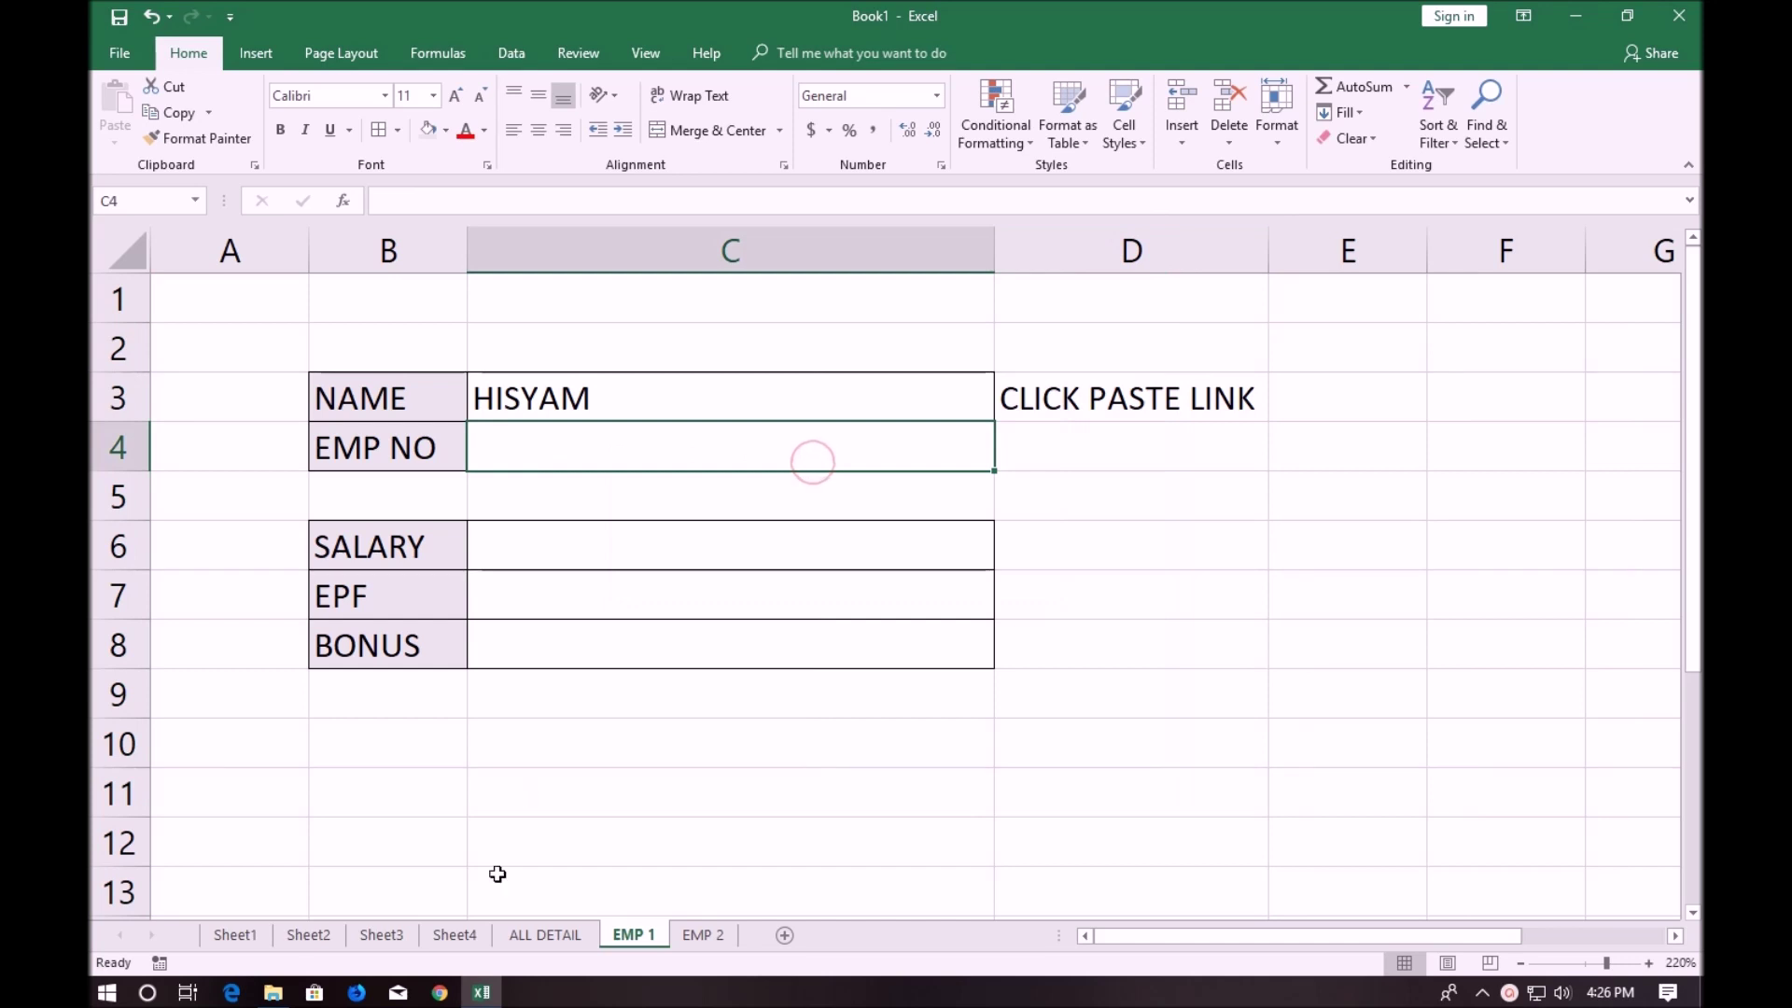
click(551, 934)
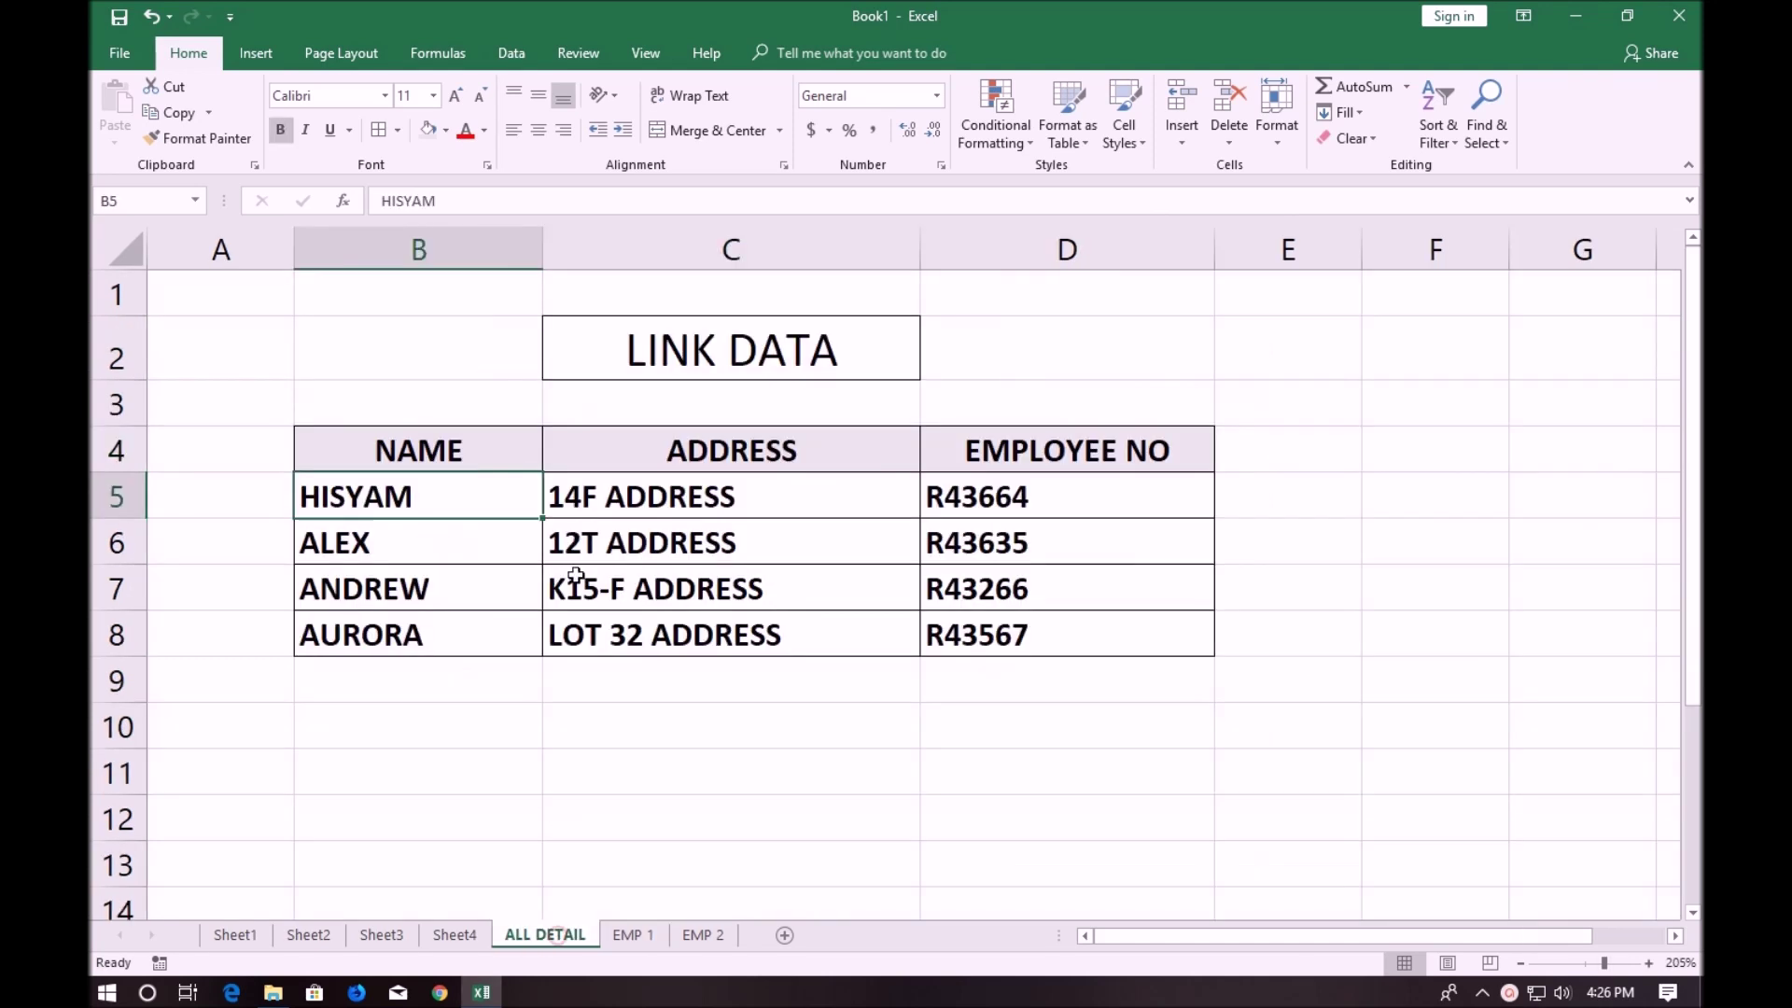
click(622, 502)
click(1020, 499)
right_click(1020, 501)
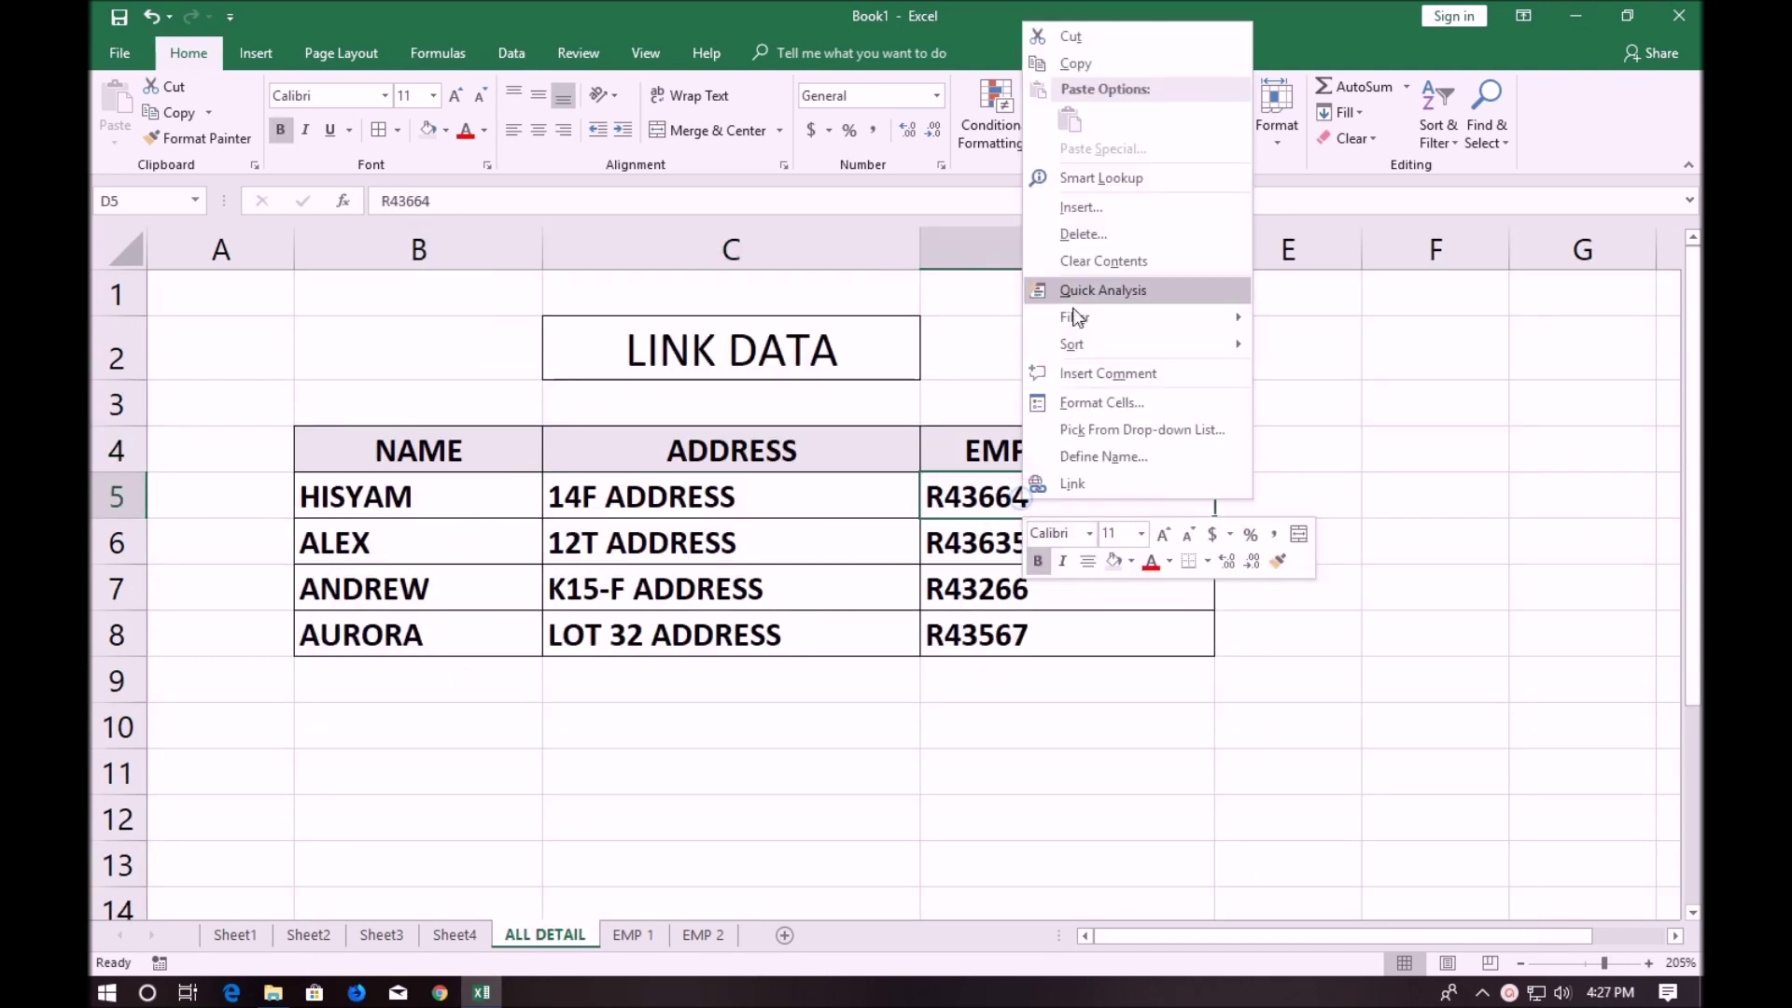
click(1082, 61)
click(633, 934)
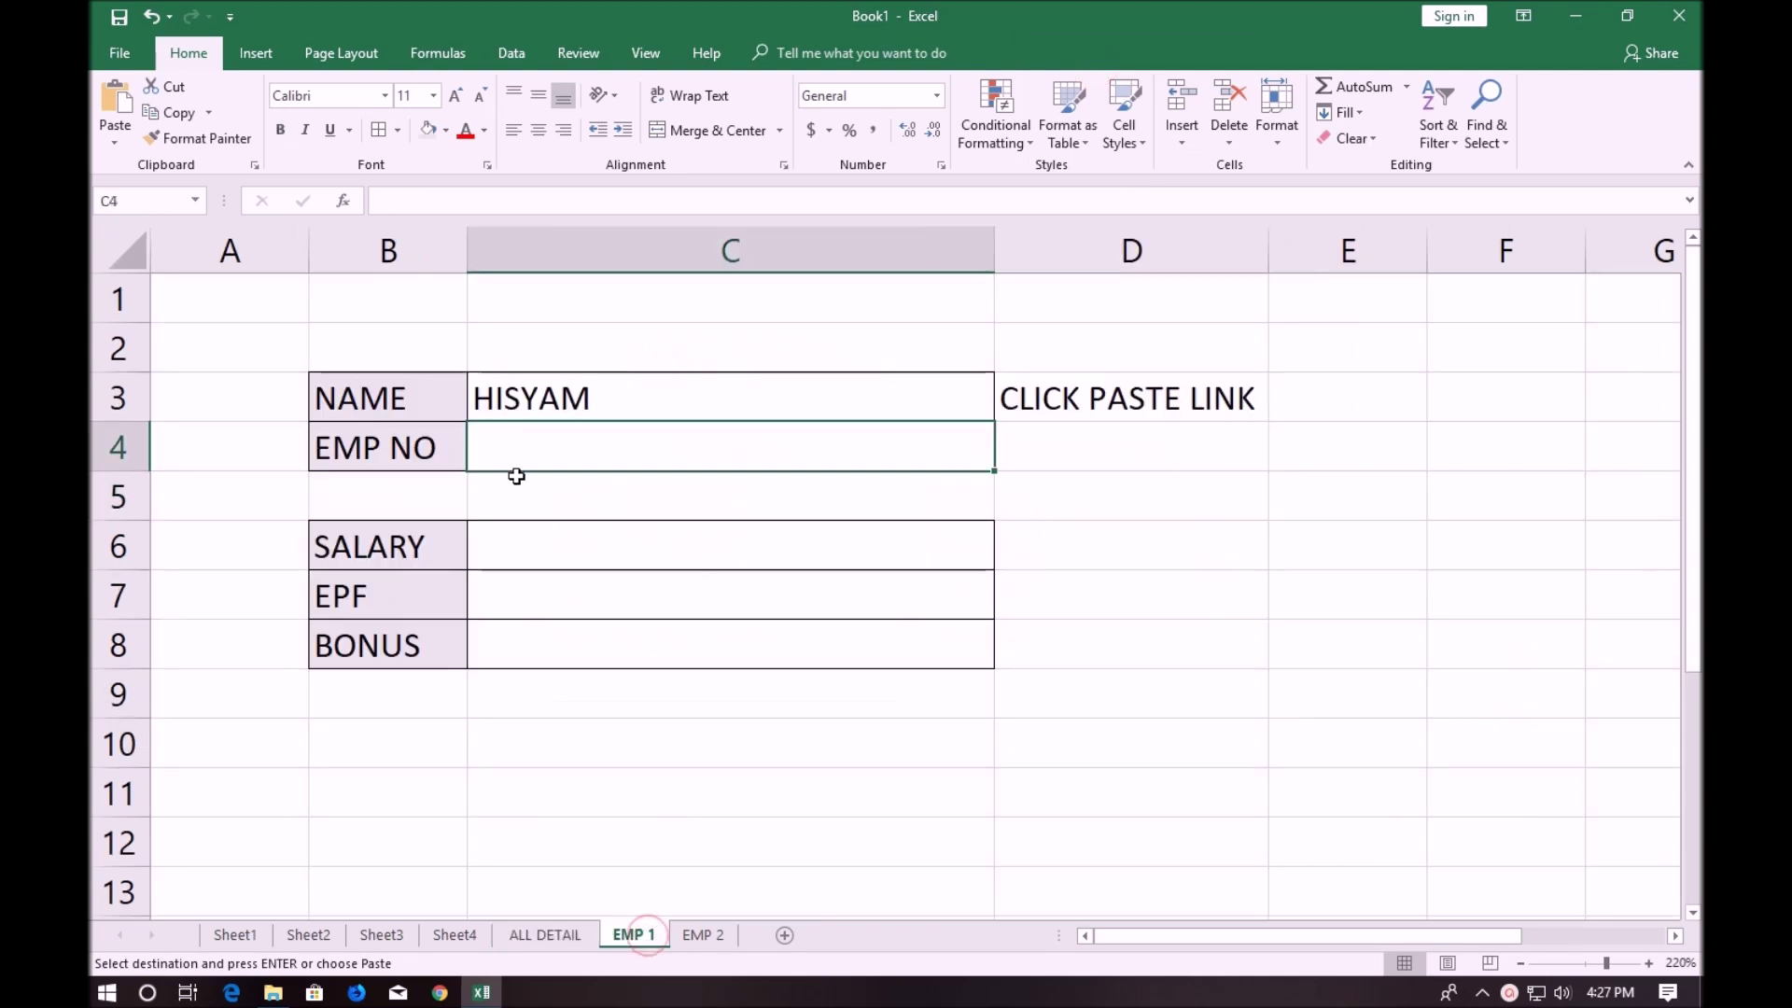
right_click(519, 452)
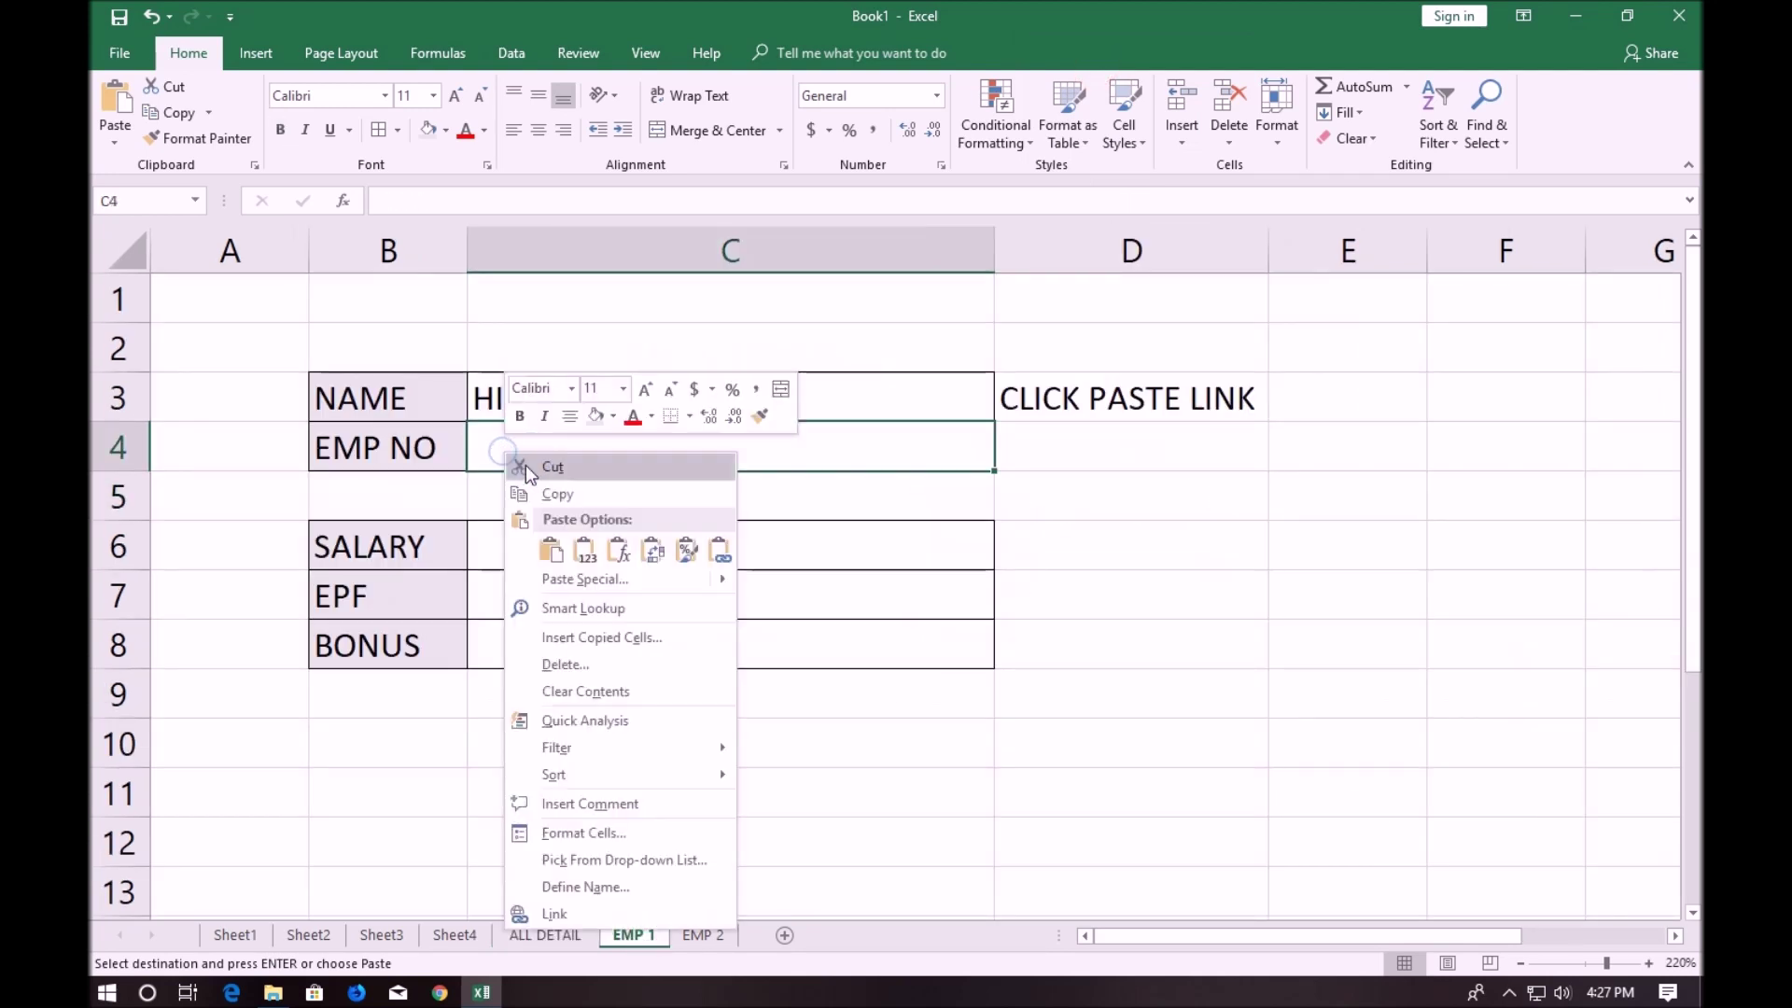
click(563, 578)
click(392, 724)
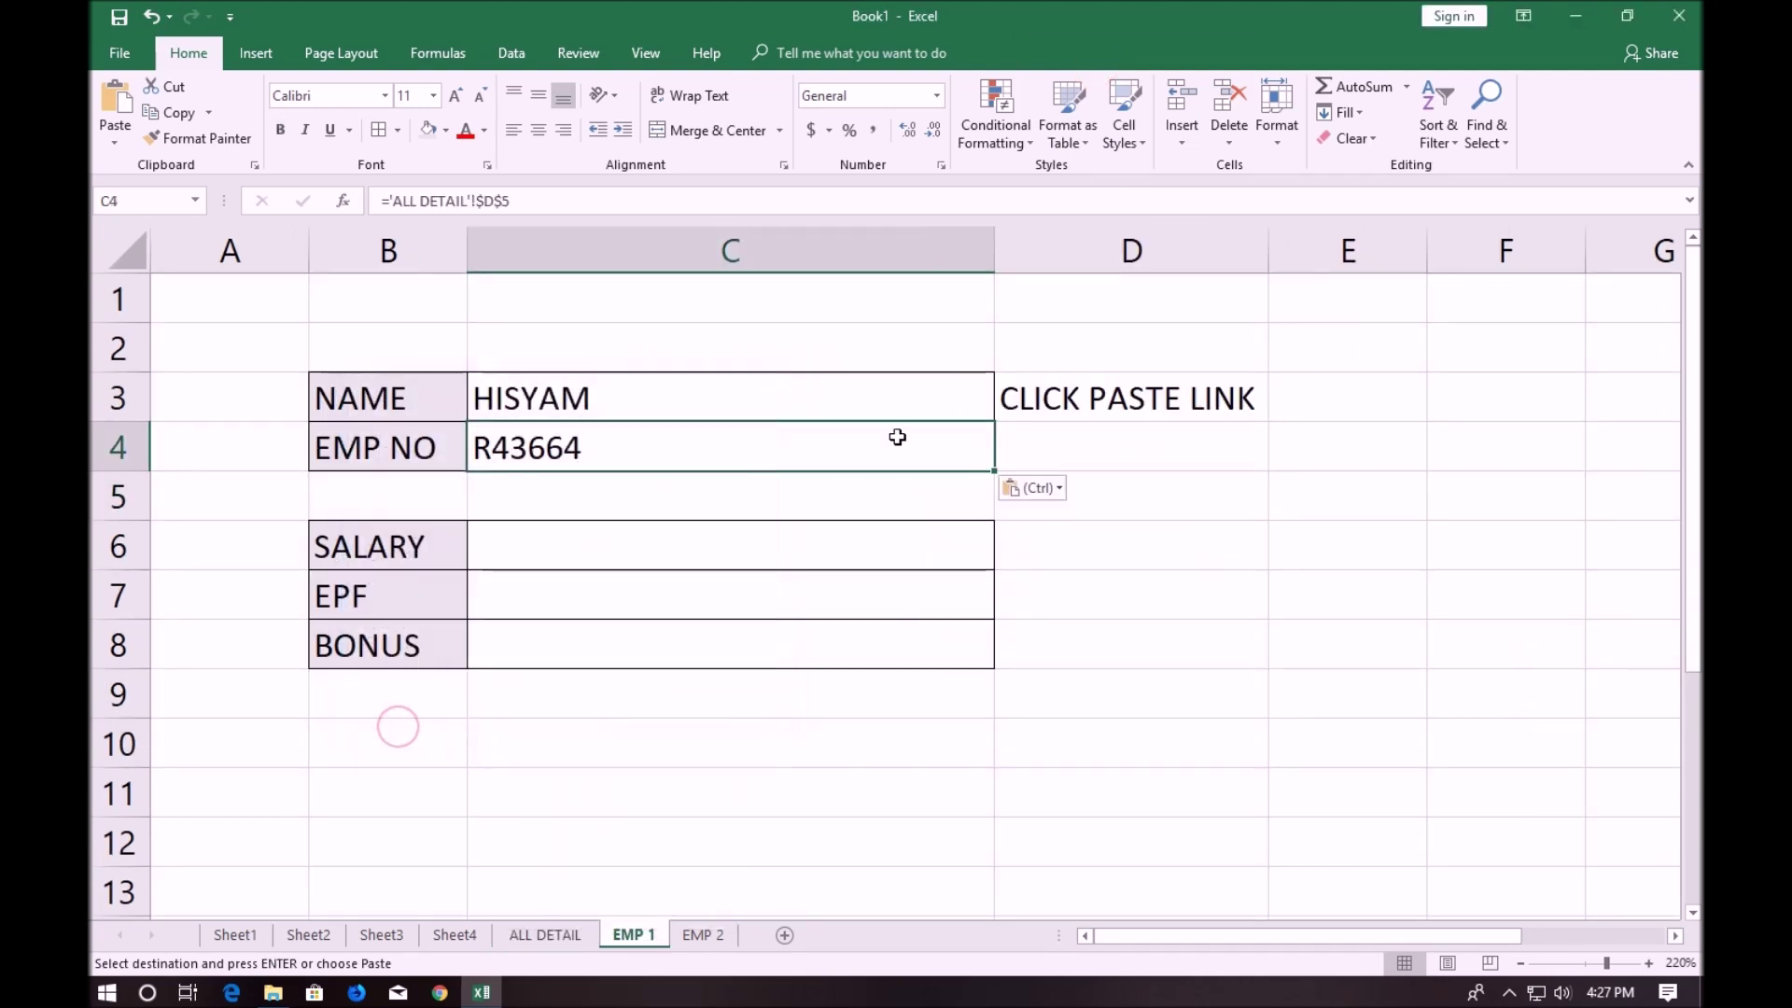
Link the second employee's name from B6 of ALL DETAIL into the NAME cell C3 of EMP 2 with Paste Link
click(545, 935)
click(401, 553)
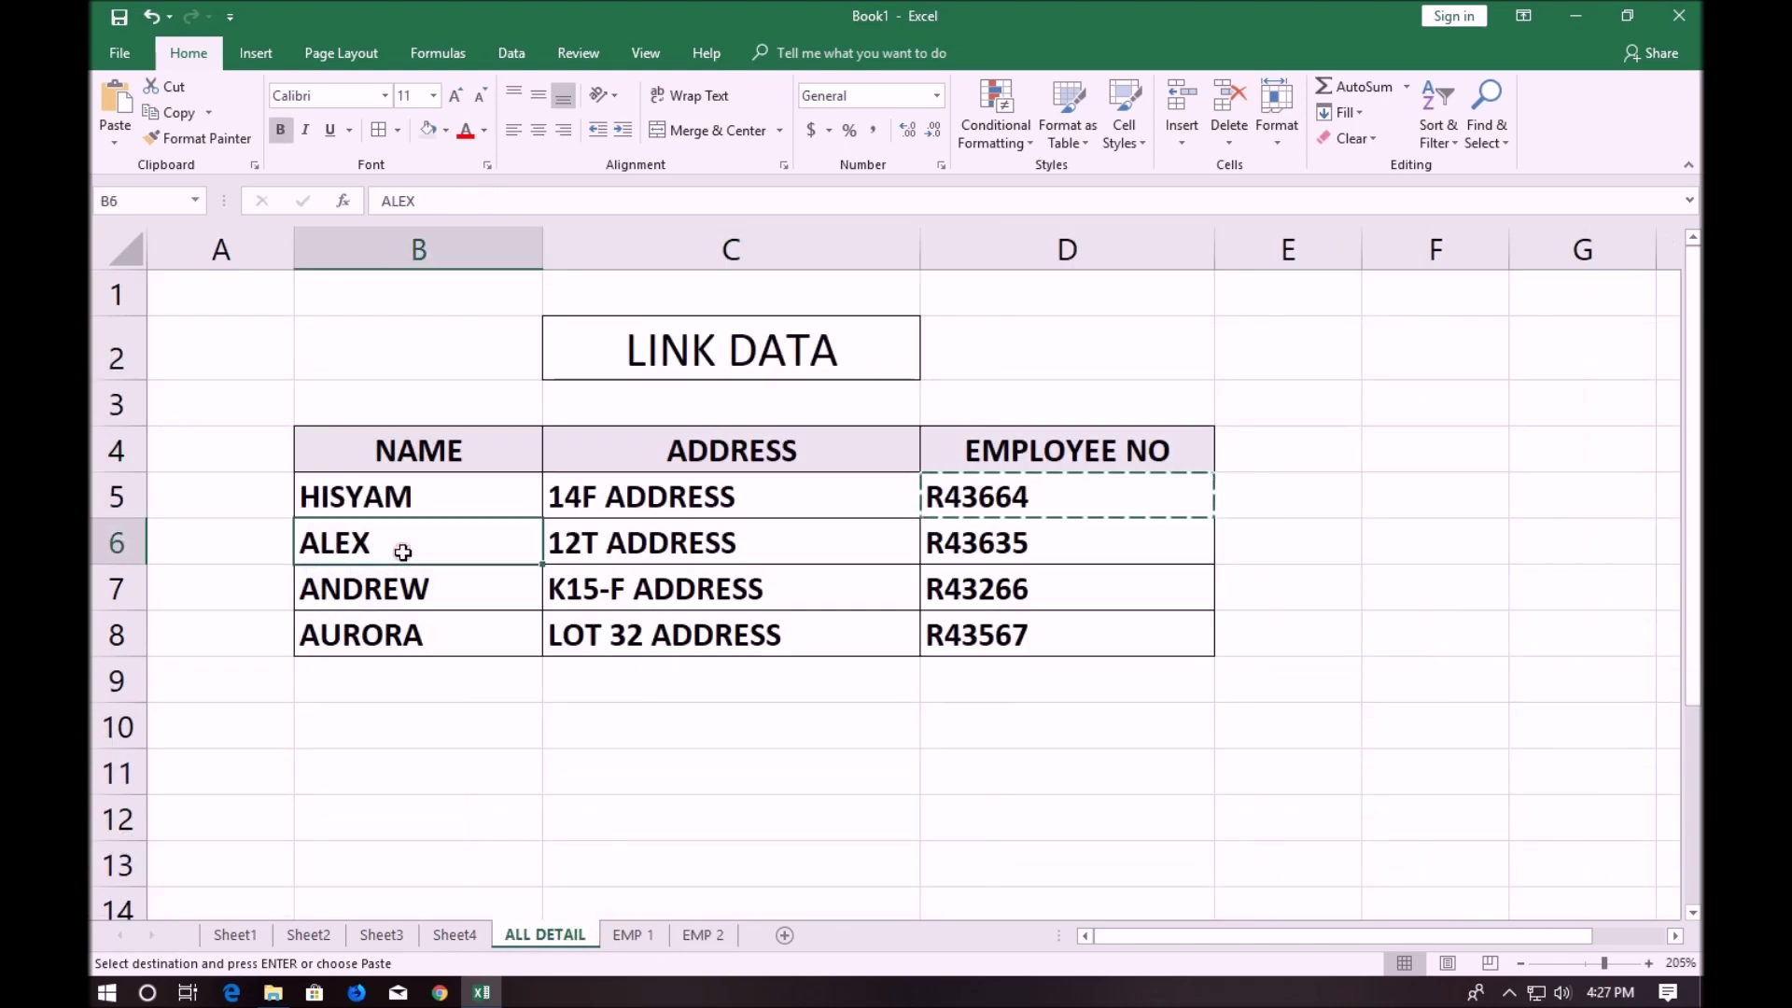
right_click(401, 553)
click(480, 117)
click(703, 935)
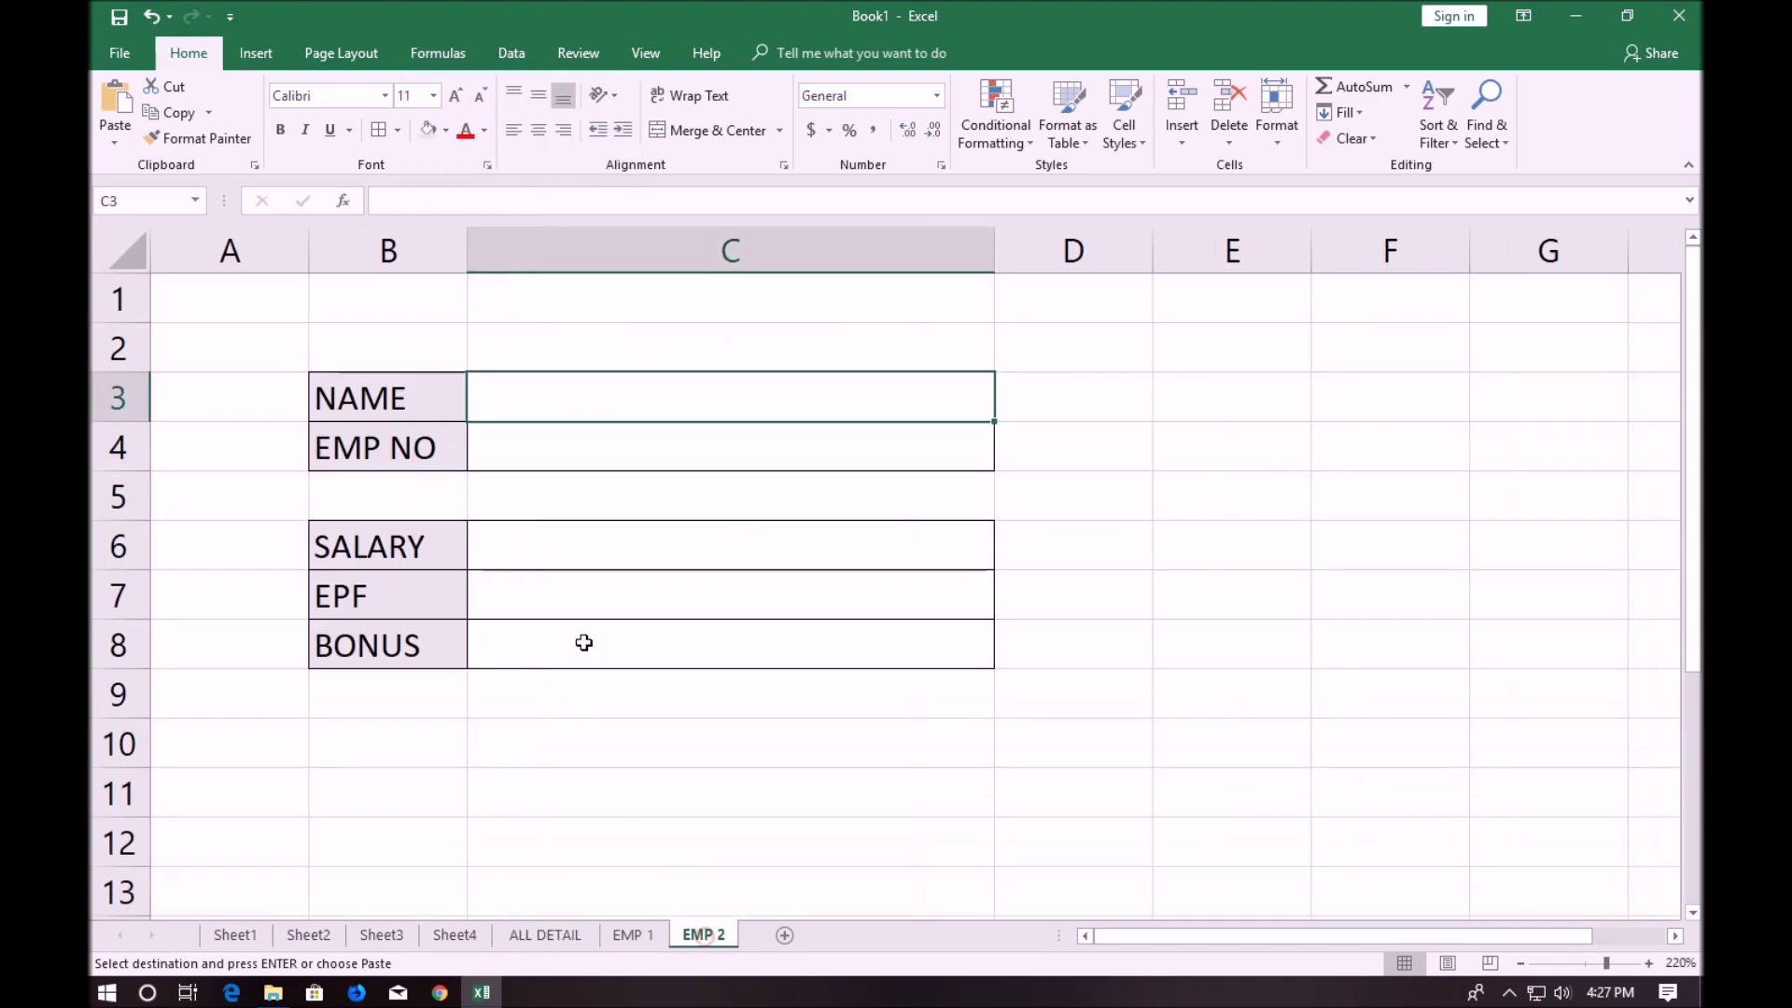
right_click(585, 399)
click(607, 532)
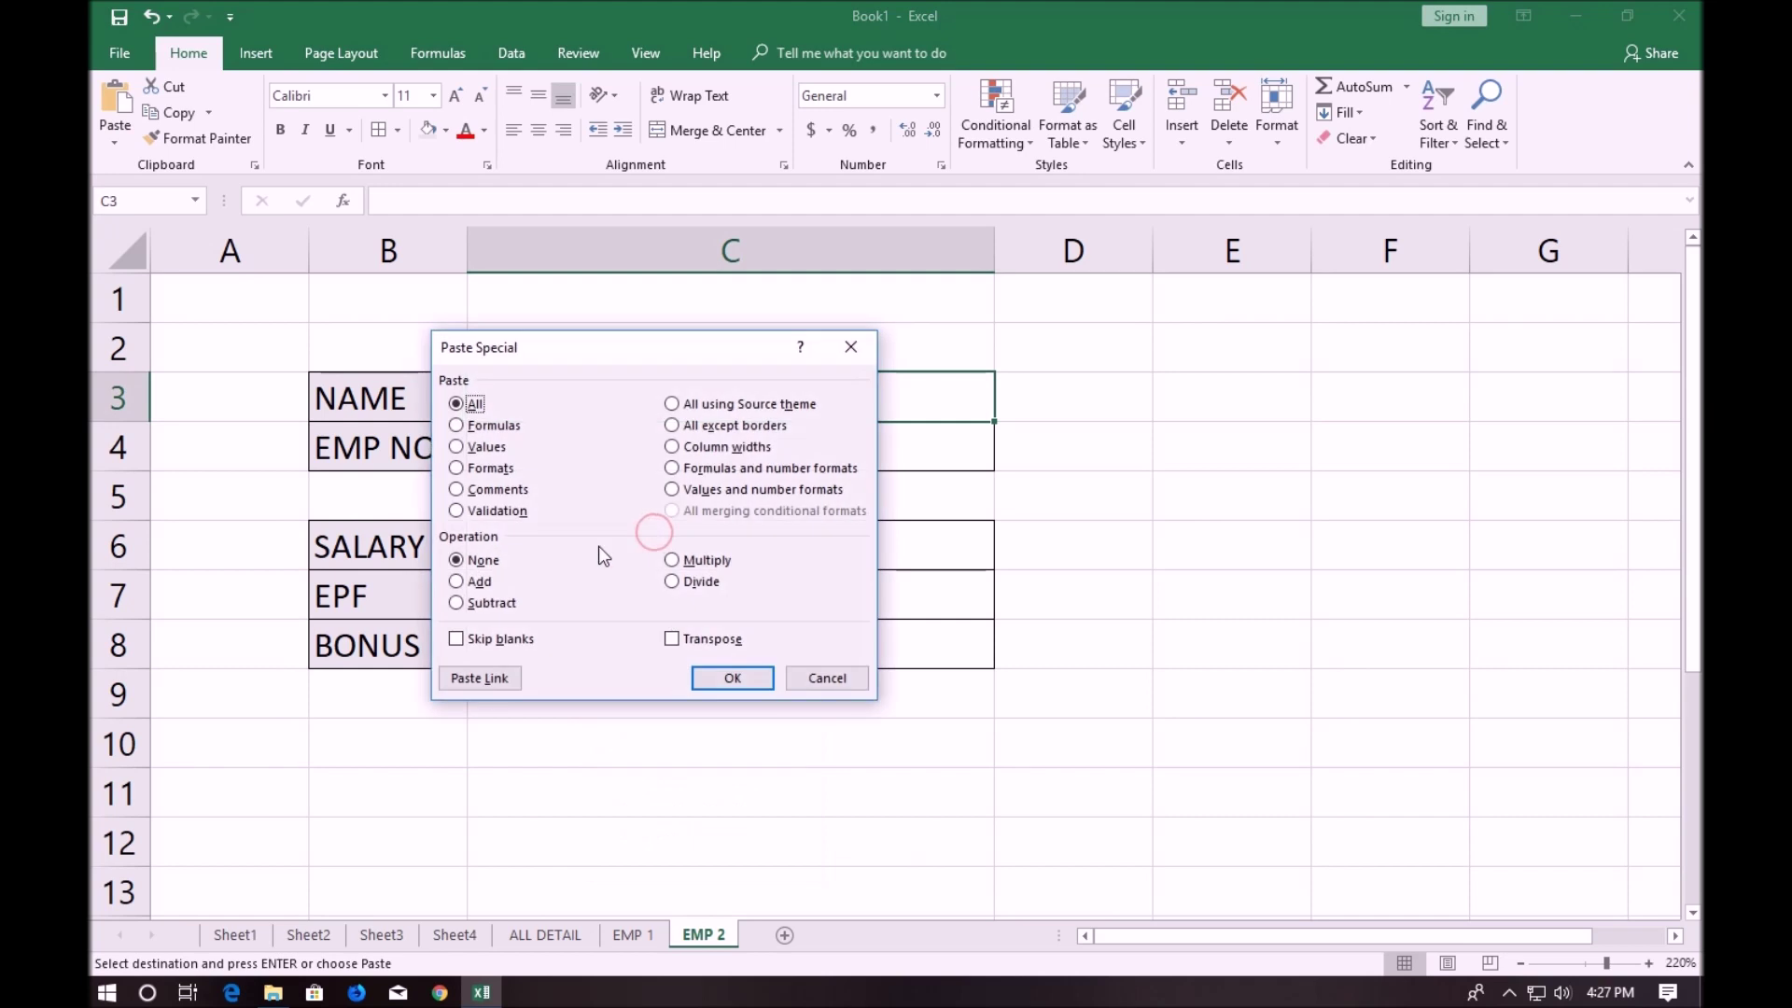
click(480, 679)
Link the second employee's number from D6 of ALL DETAIL into the EMP NO cell C4 of EMP 2 with Paste Link
click(545, 935)
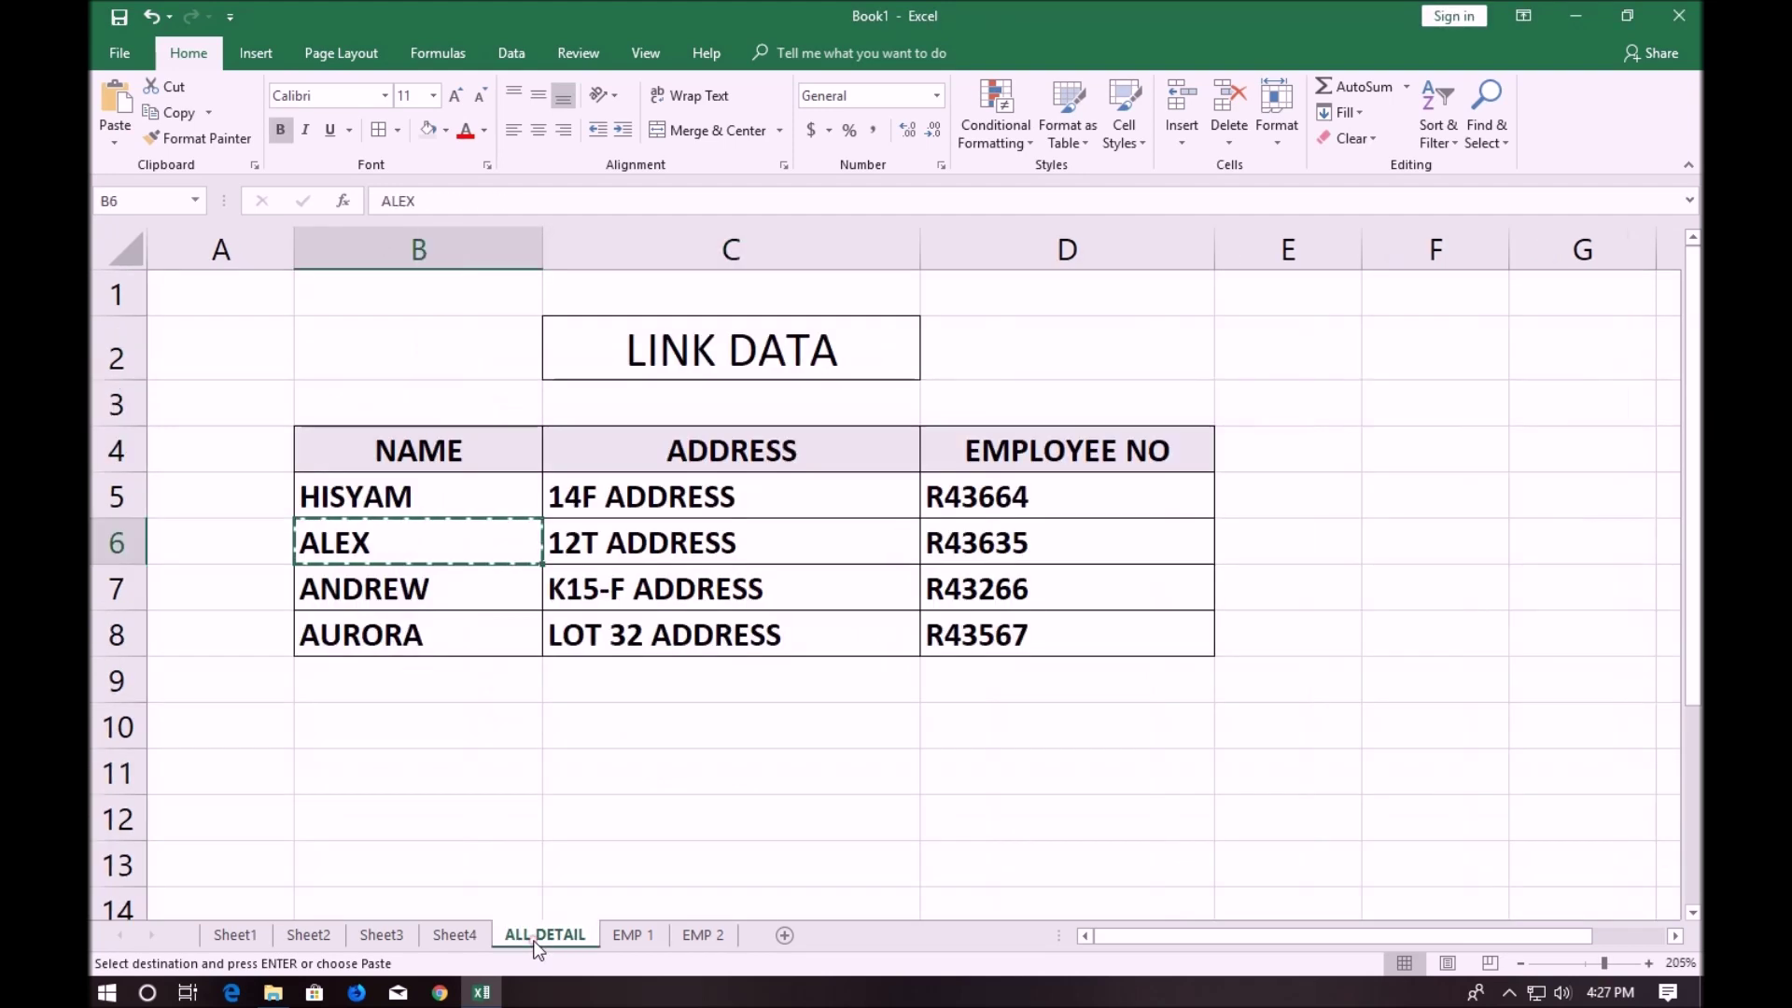
right_click(932, 541)
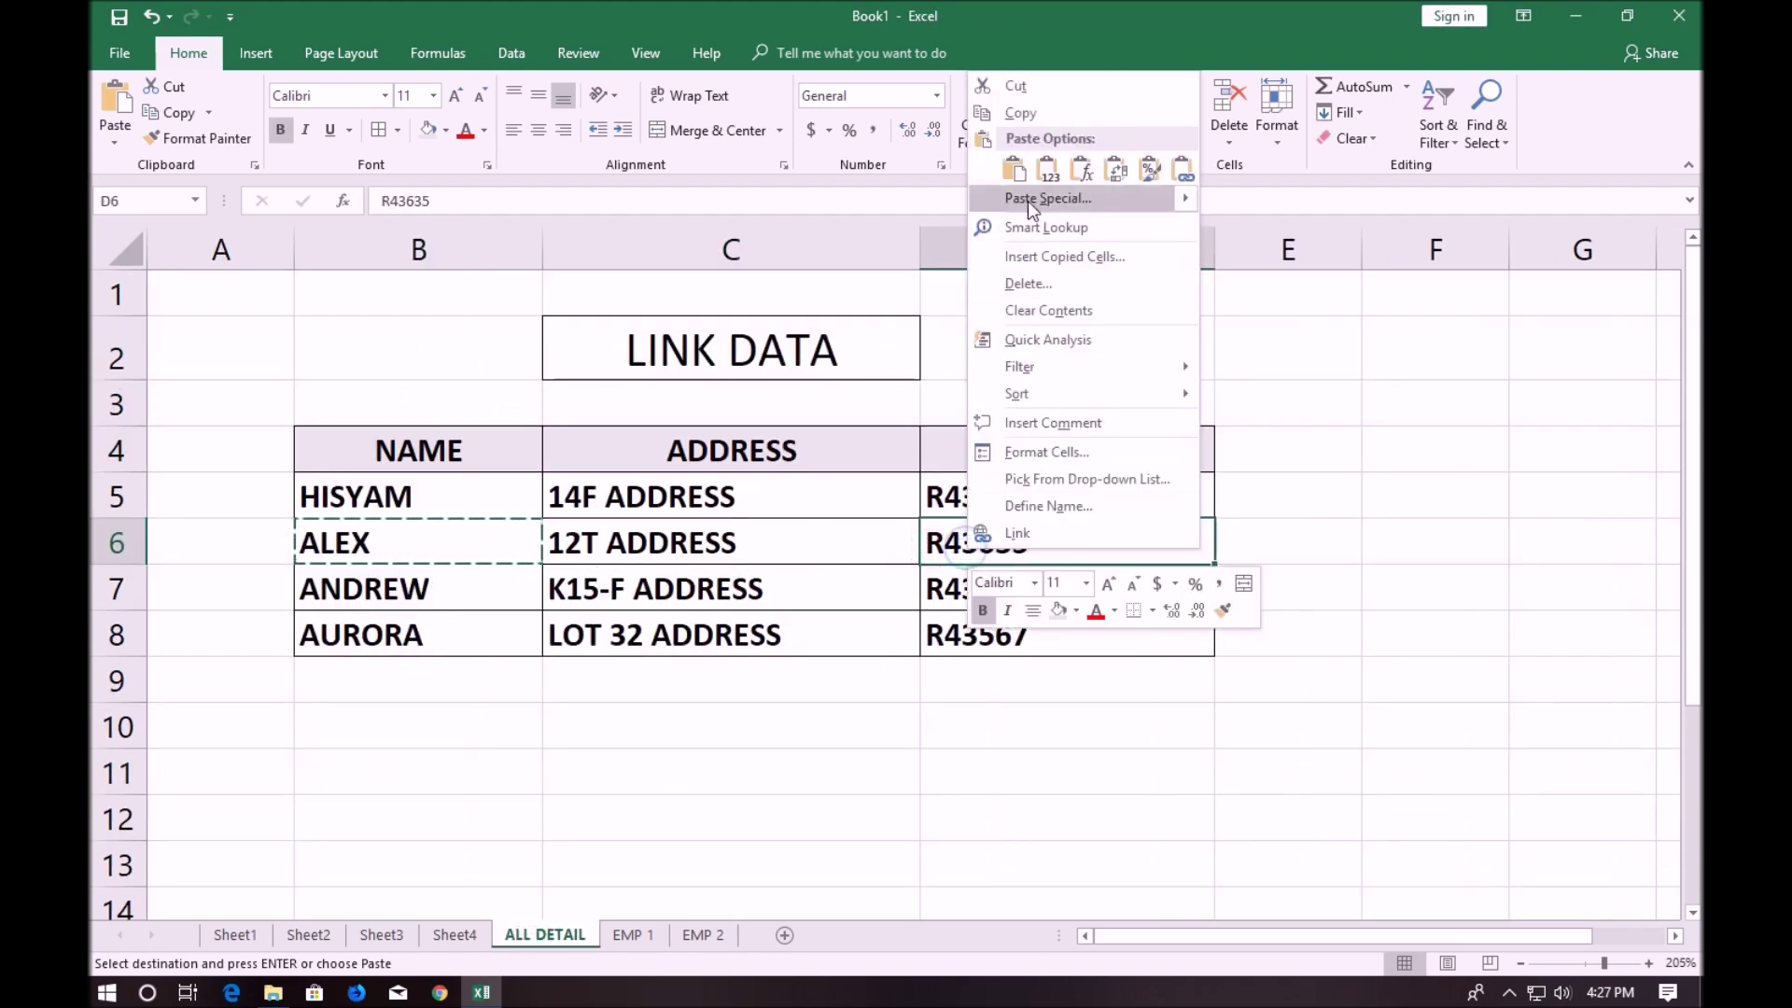
key(Escape)
key(ctrl+c)
click(703, 934)
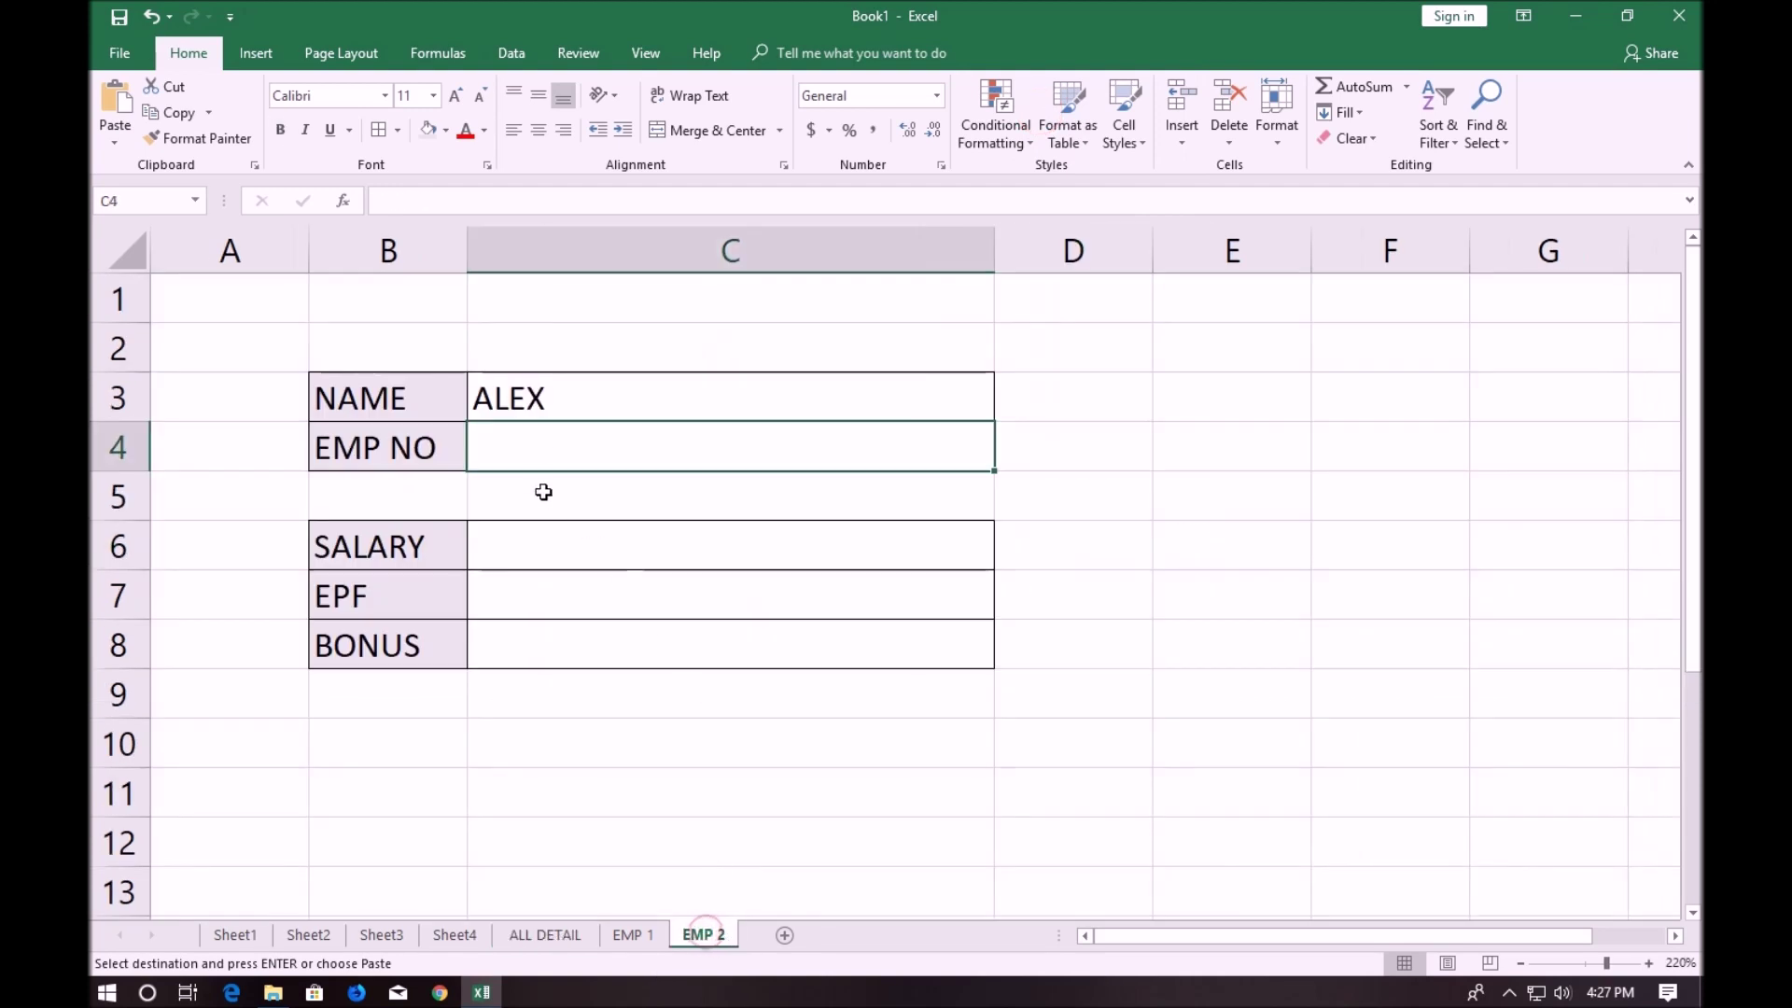
right_click(544, 449)
click(624, 570)
click(471, 717)
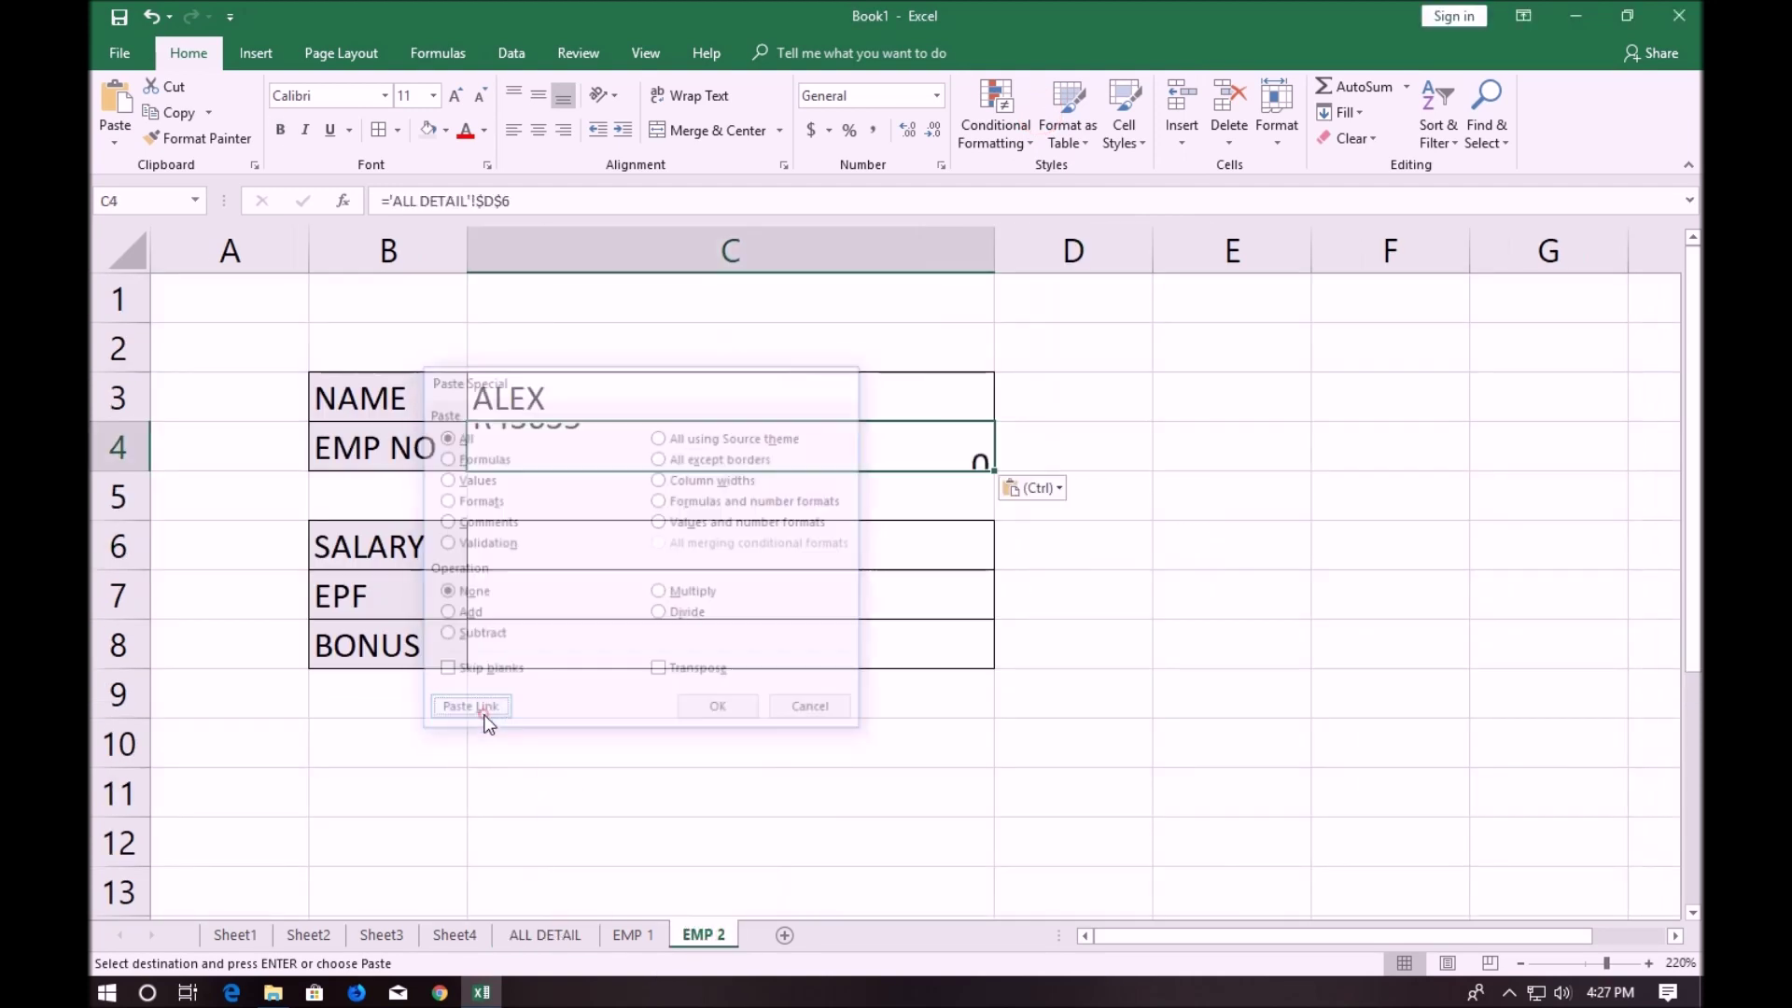
Enter the question WHAT IS LINK DATA USING PASTE SPECIAL? in B10 of the ALL DETAIL sheet
click(545, 934)
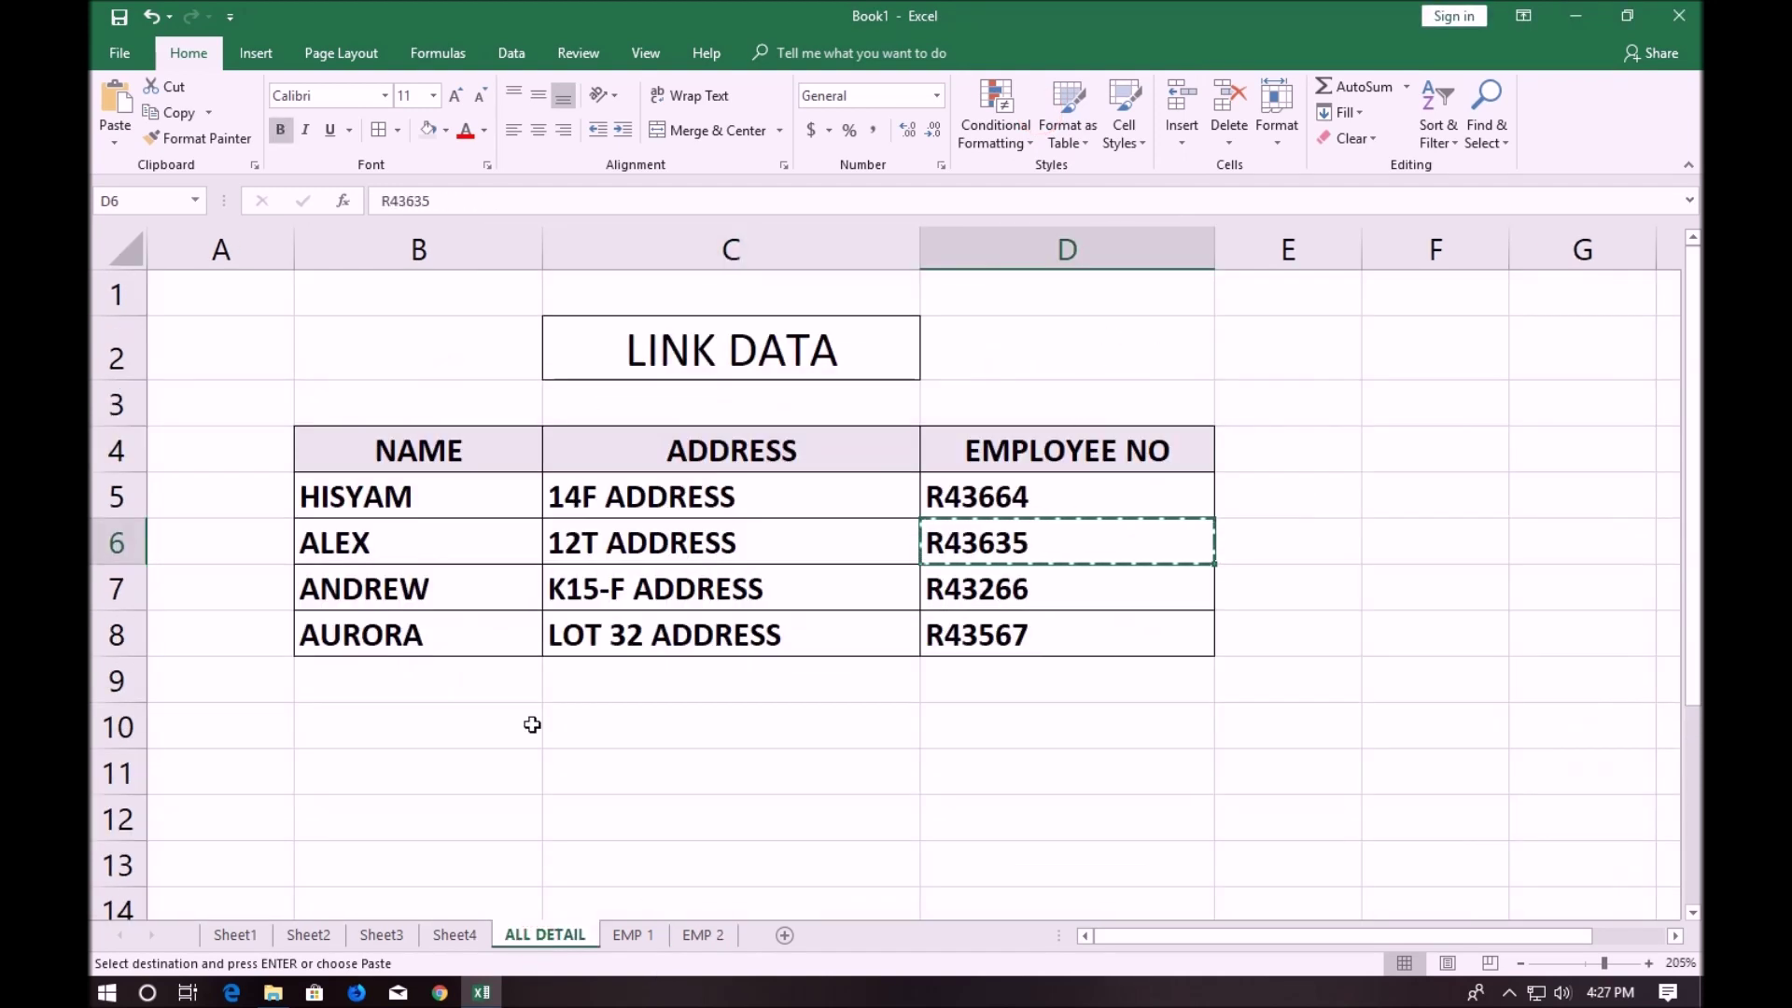
click(395, 737)
text(WHAT IS L)
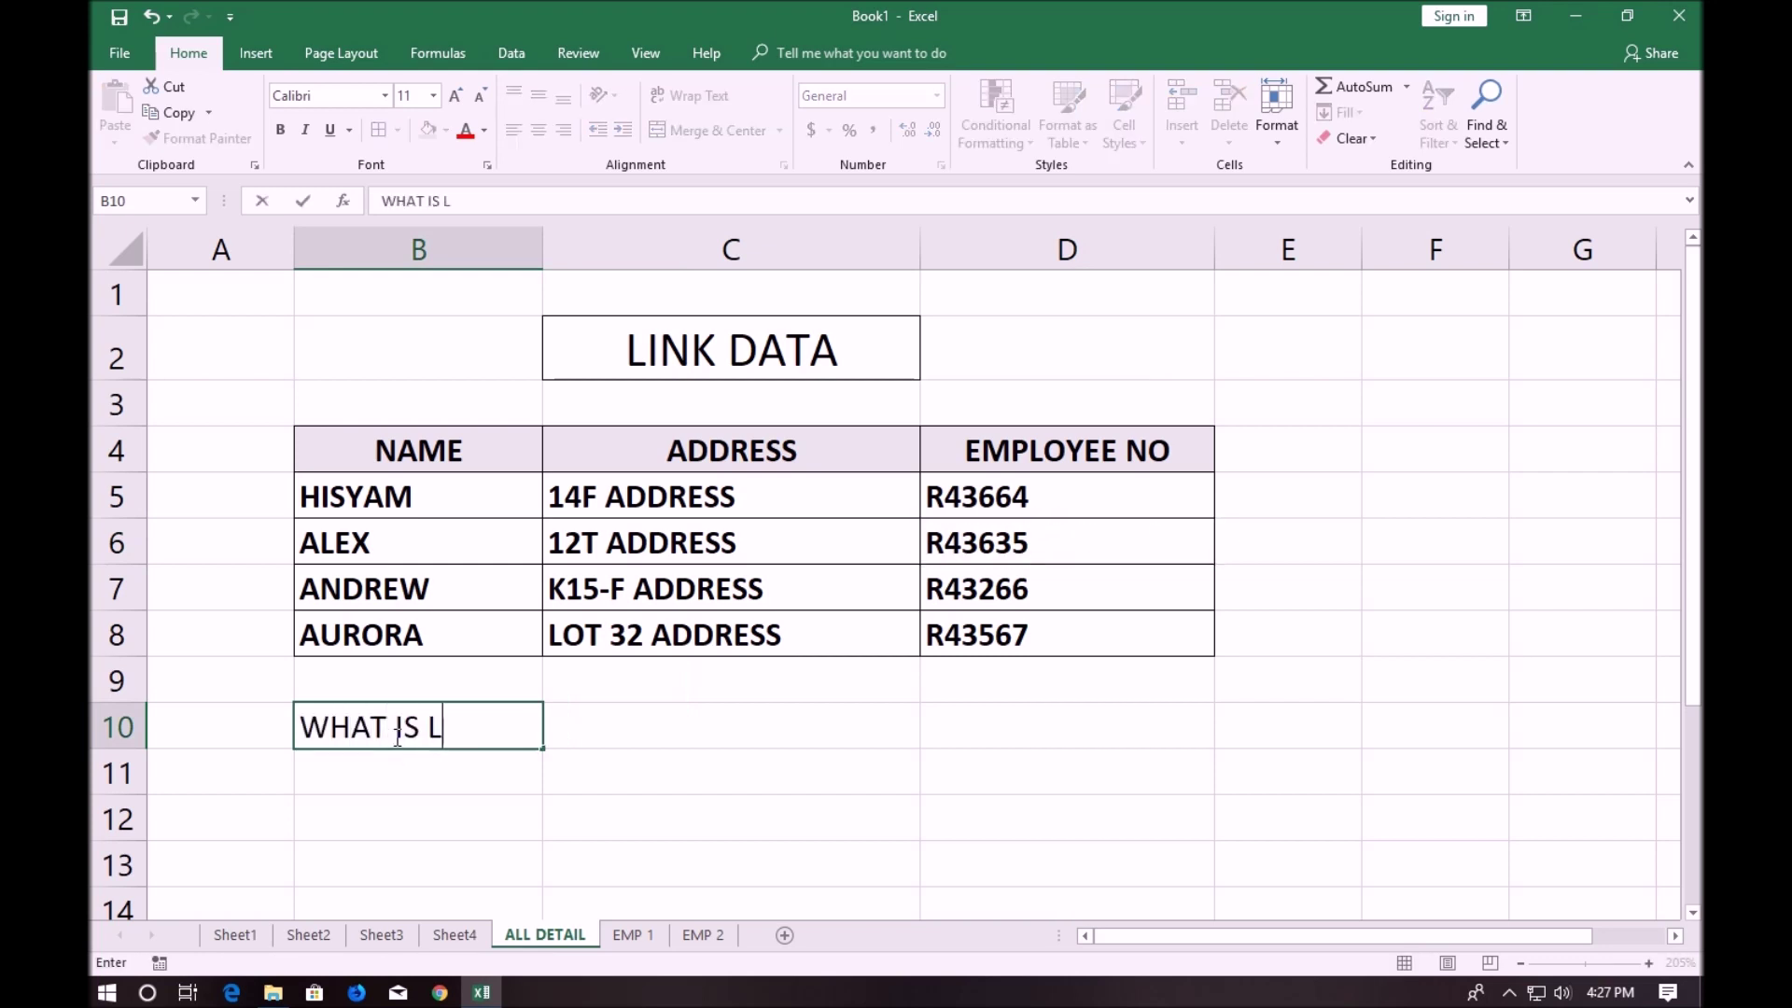
text(INK DATA USIN)
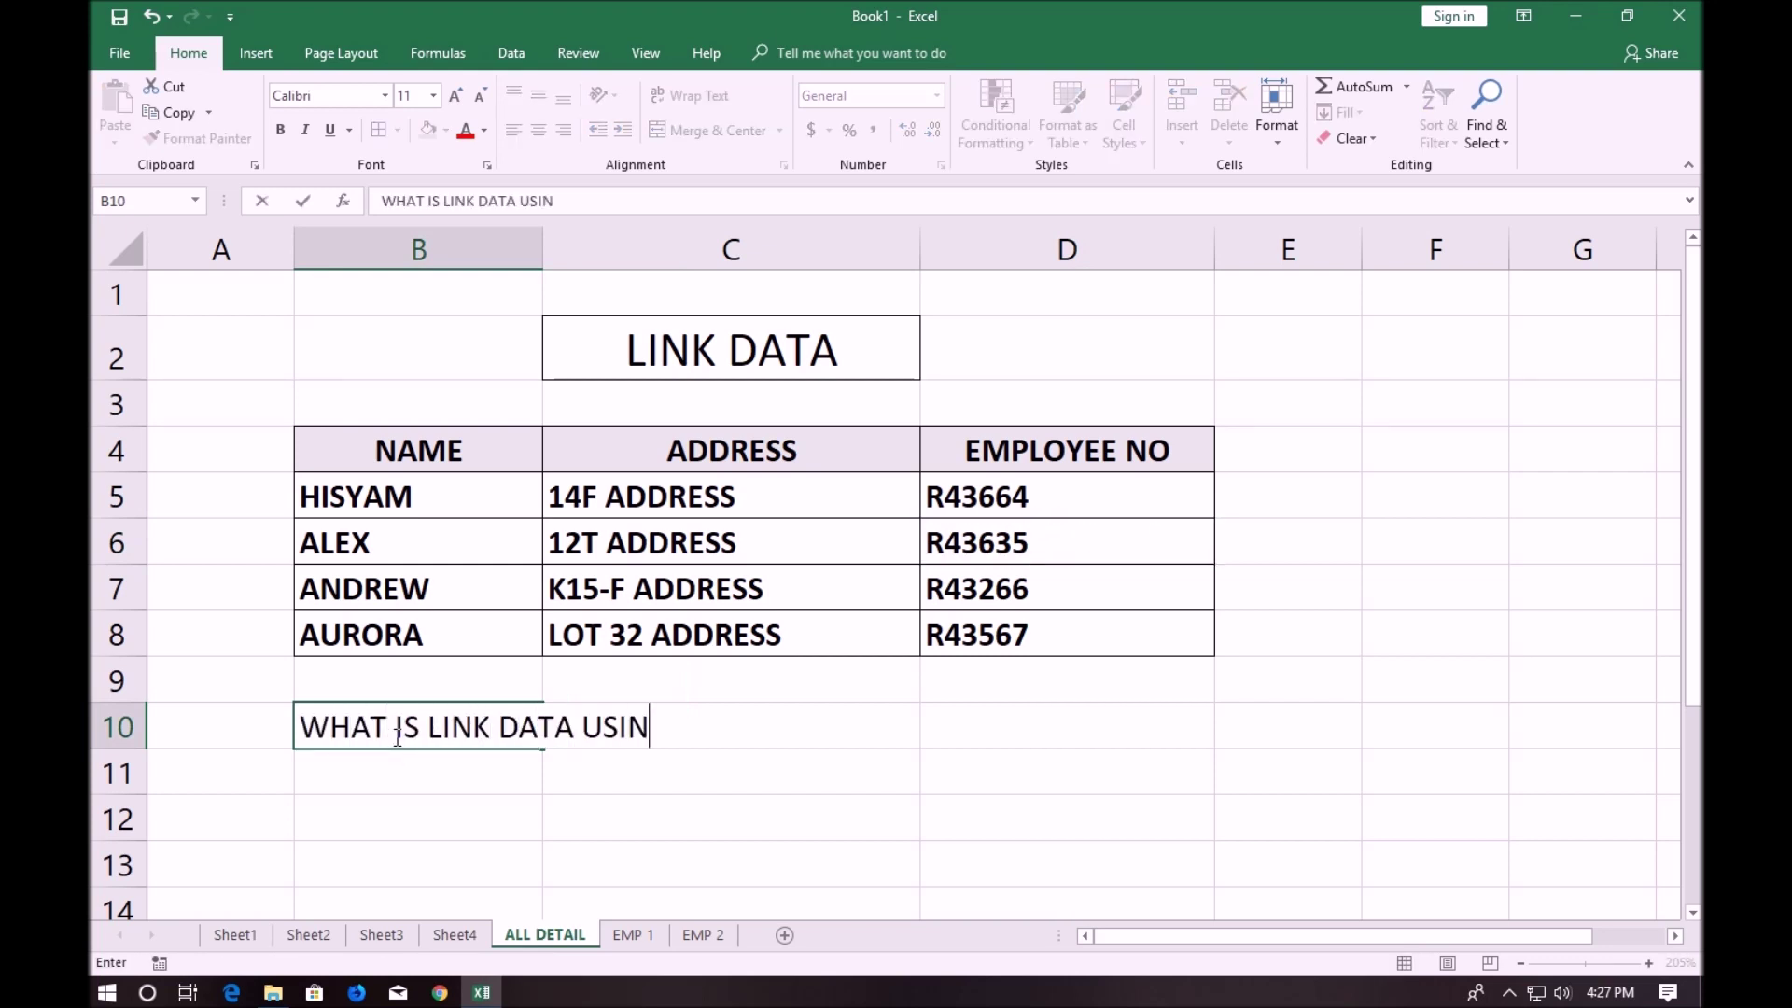
text(G PASTE SPE)
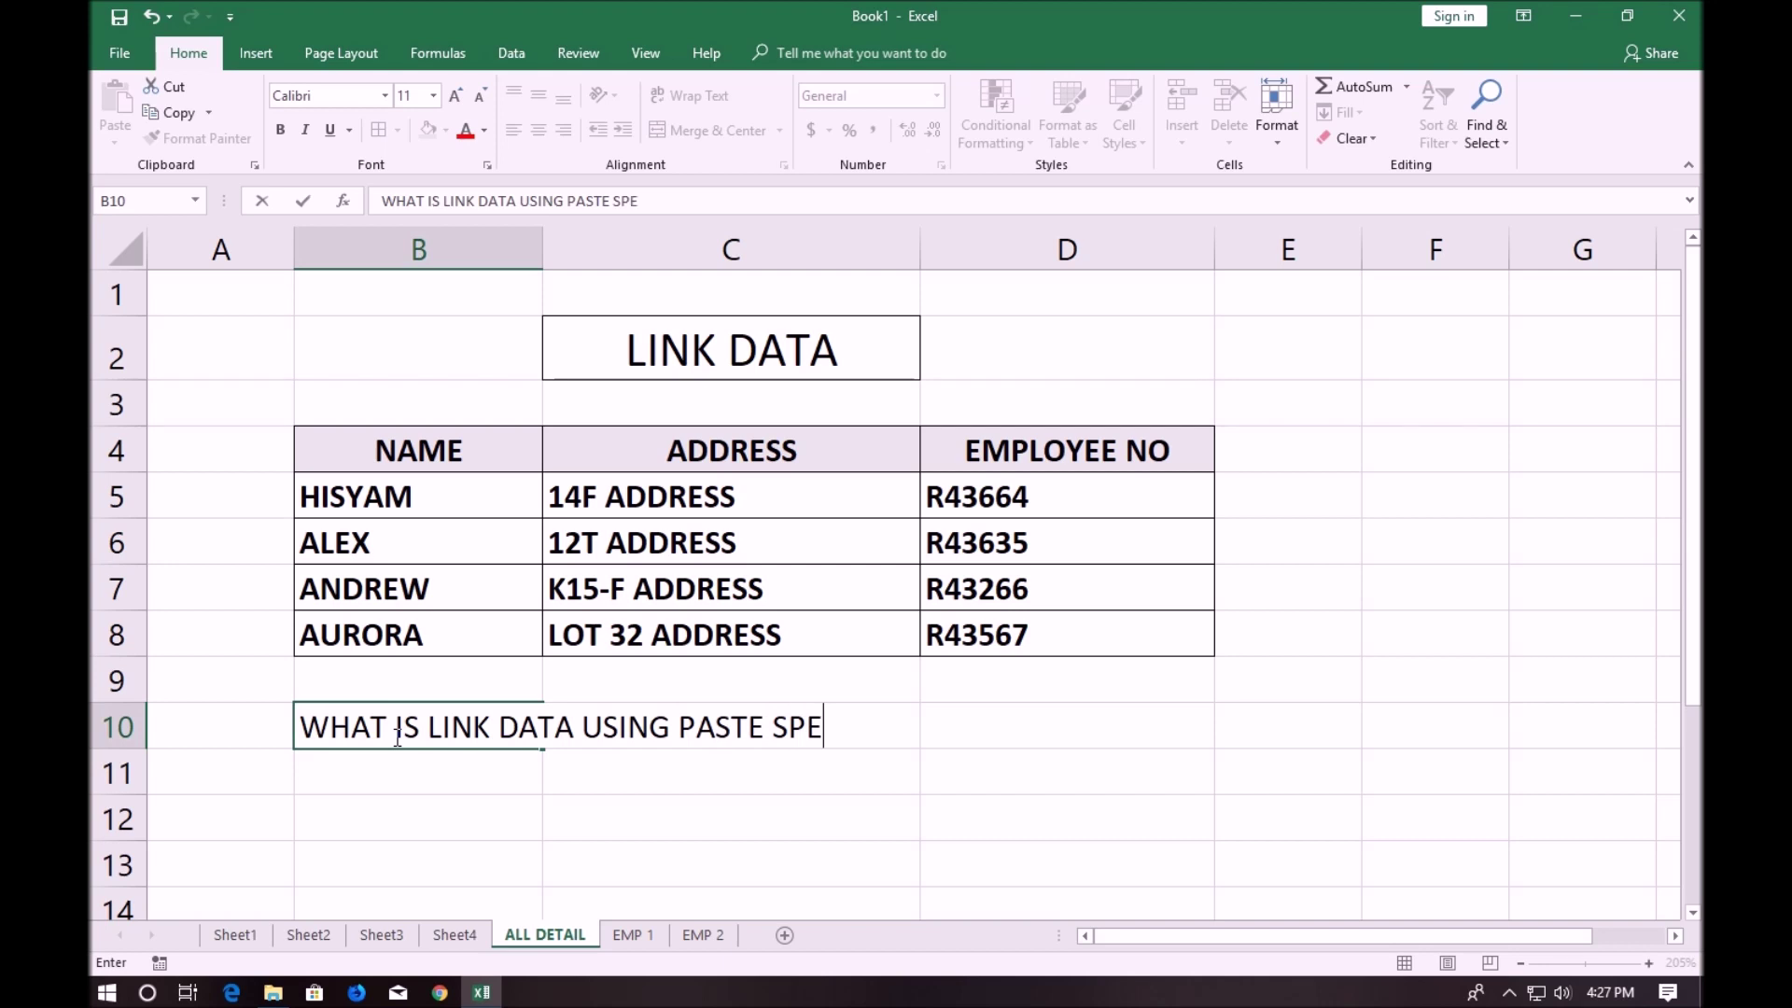
text(CIAL?)
key(Return)
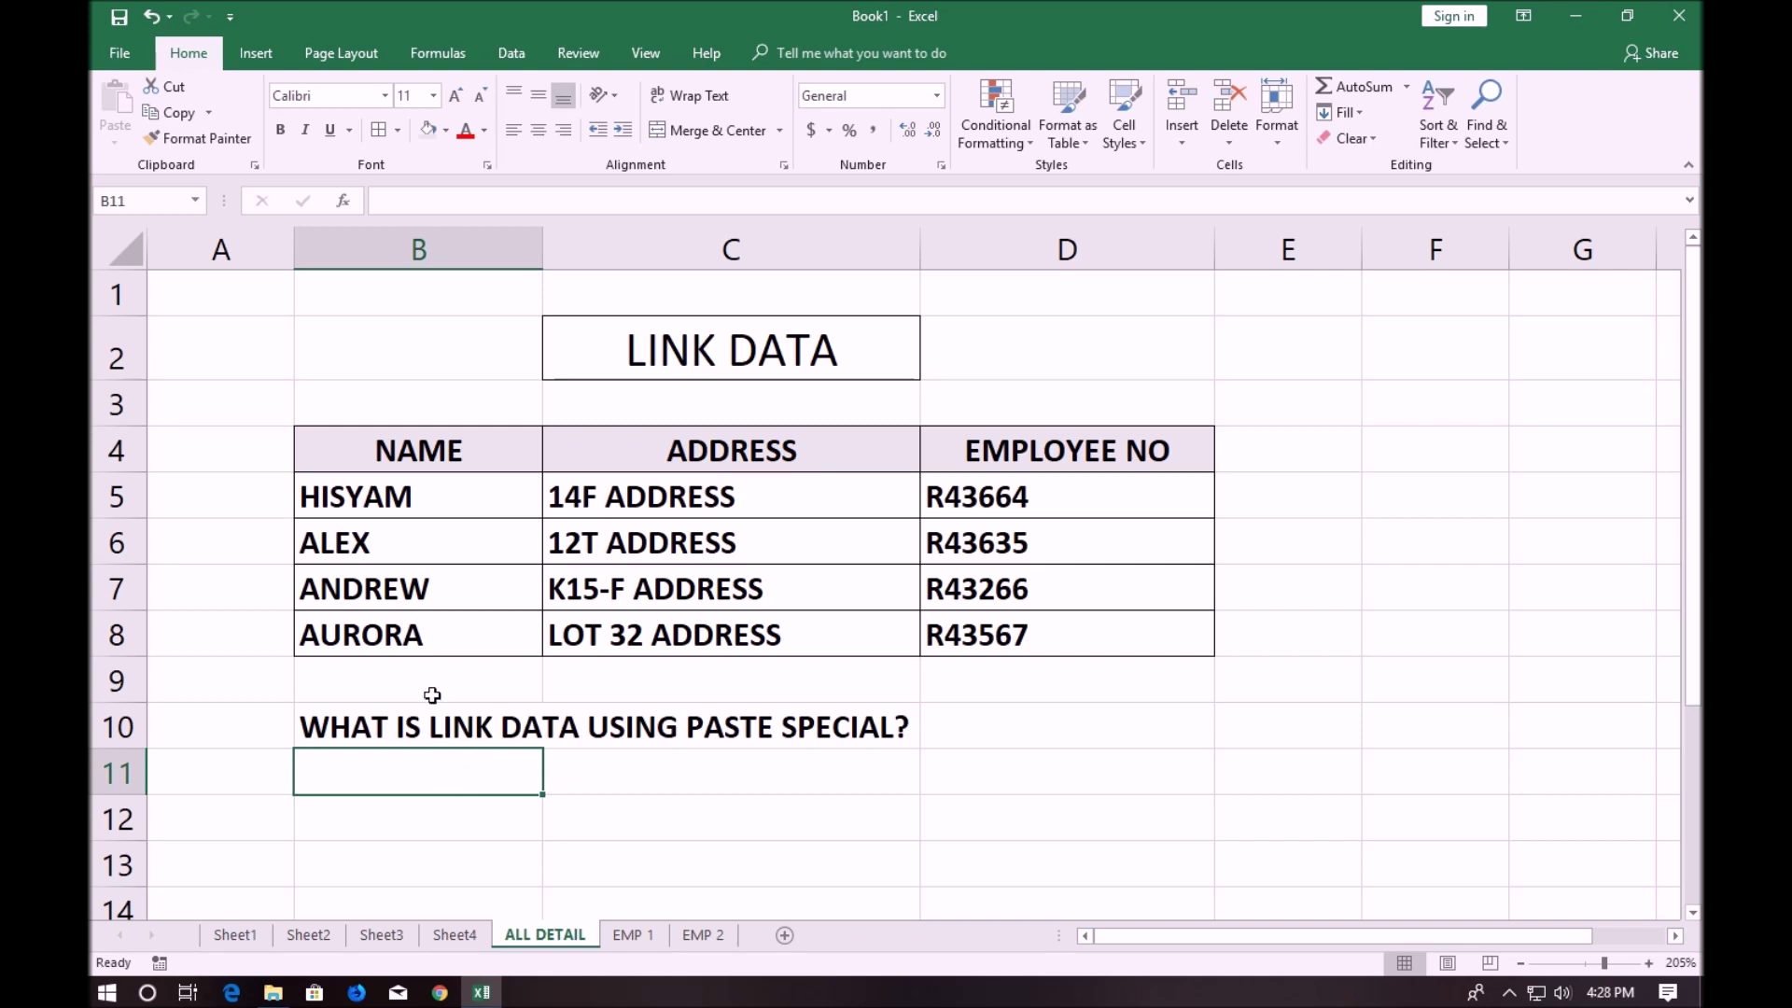
Enter the answer CHANGE DATA ON THIS PAGE WILL CHANGE THE DATA ON NEXT PAGE ALSO in B11
click(450, 503)
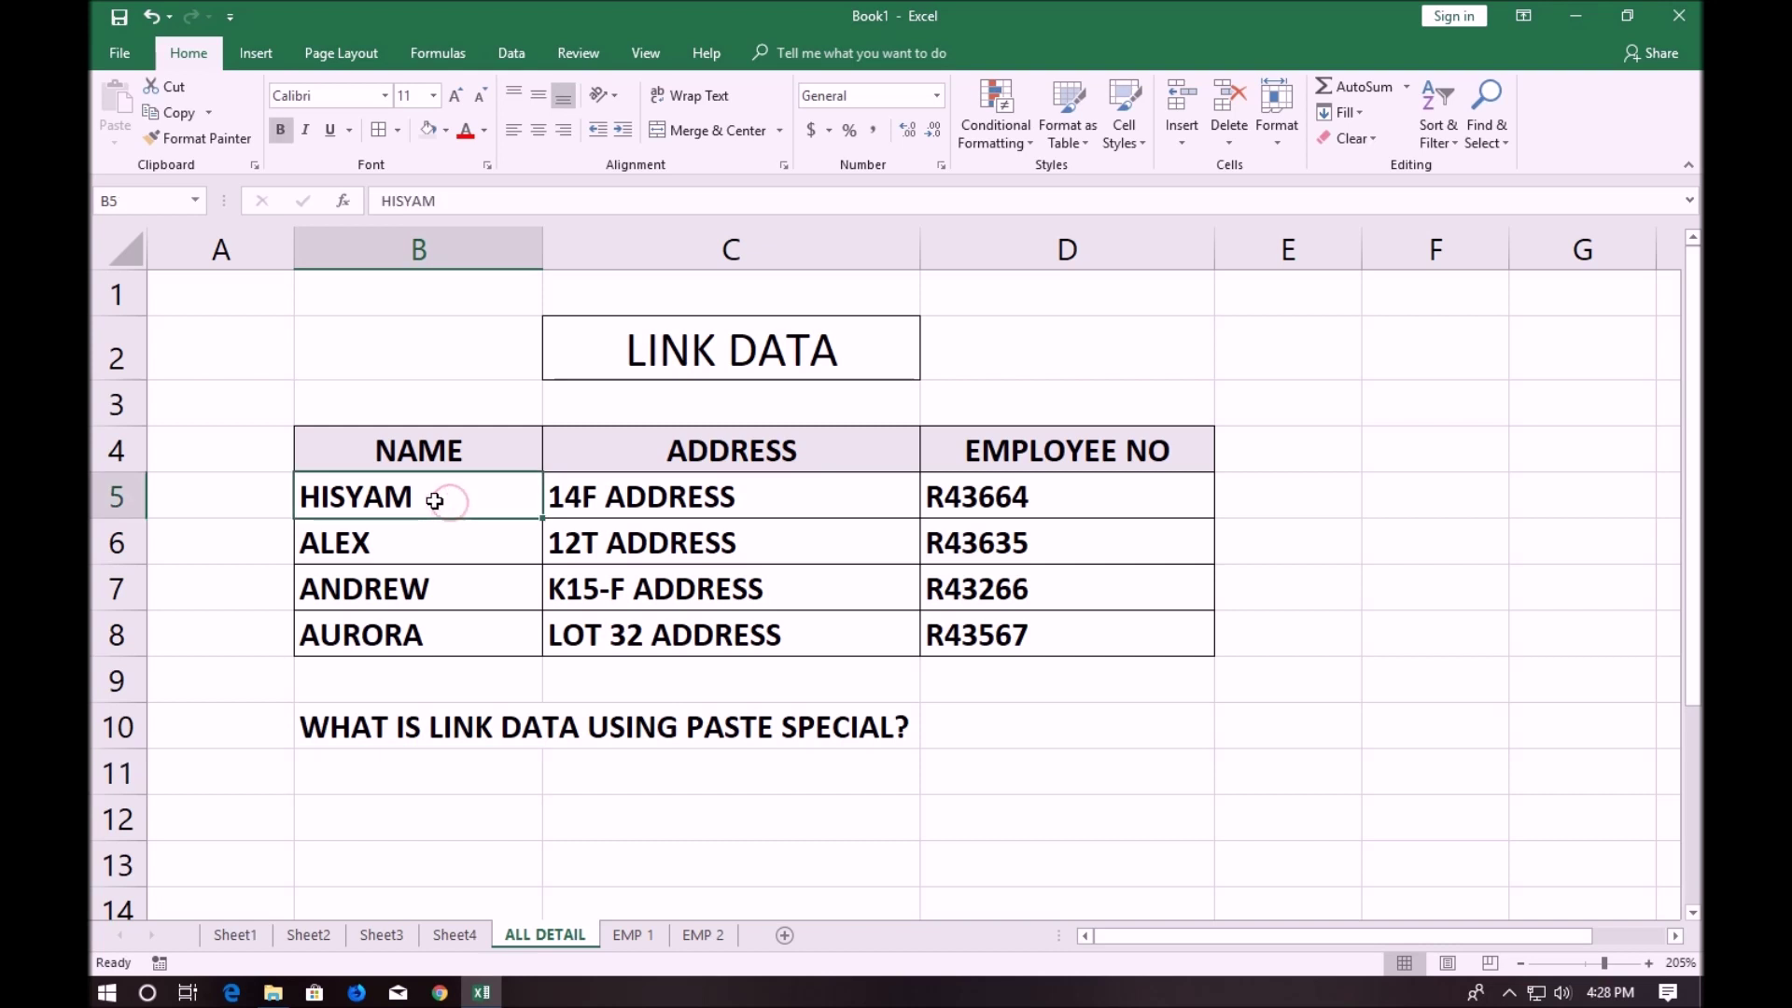
click(404, 765)
text(CHANGE)
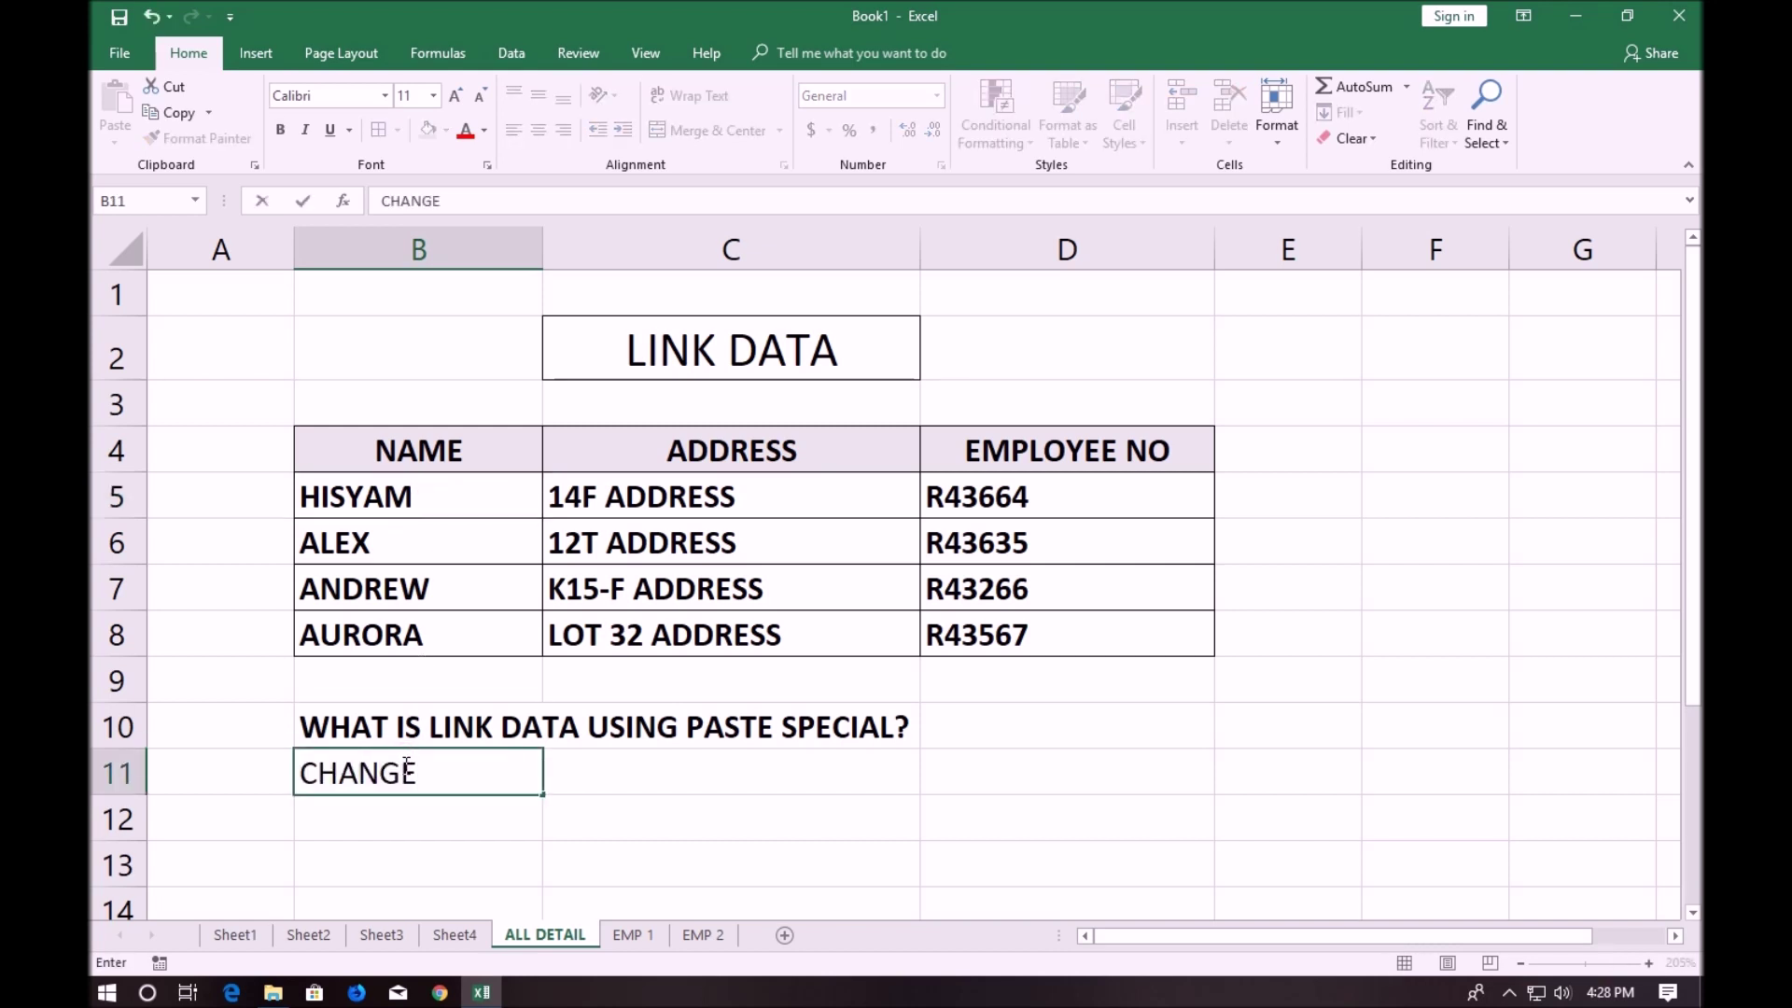
text( DATA ON)
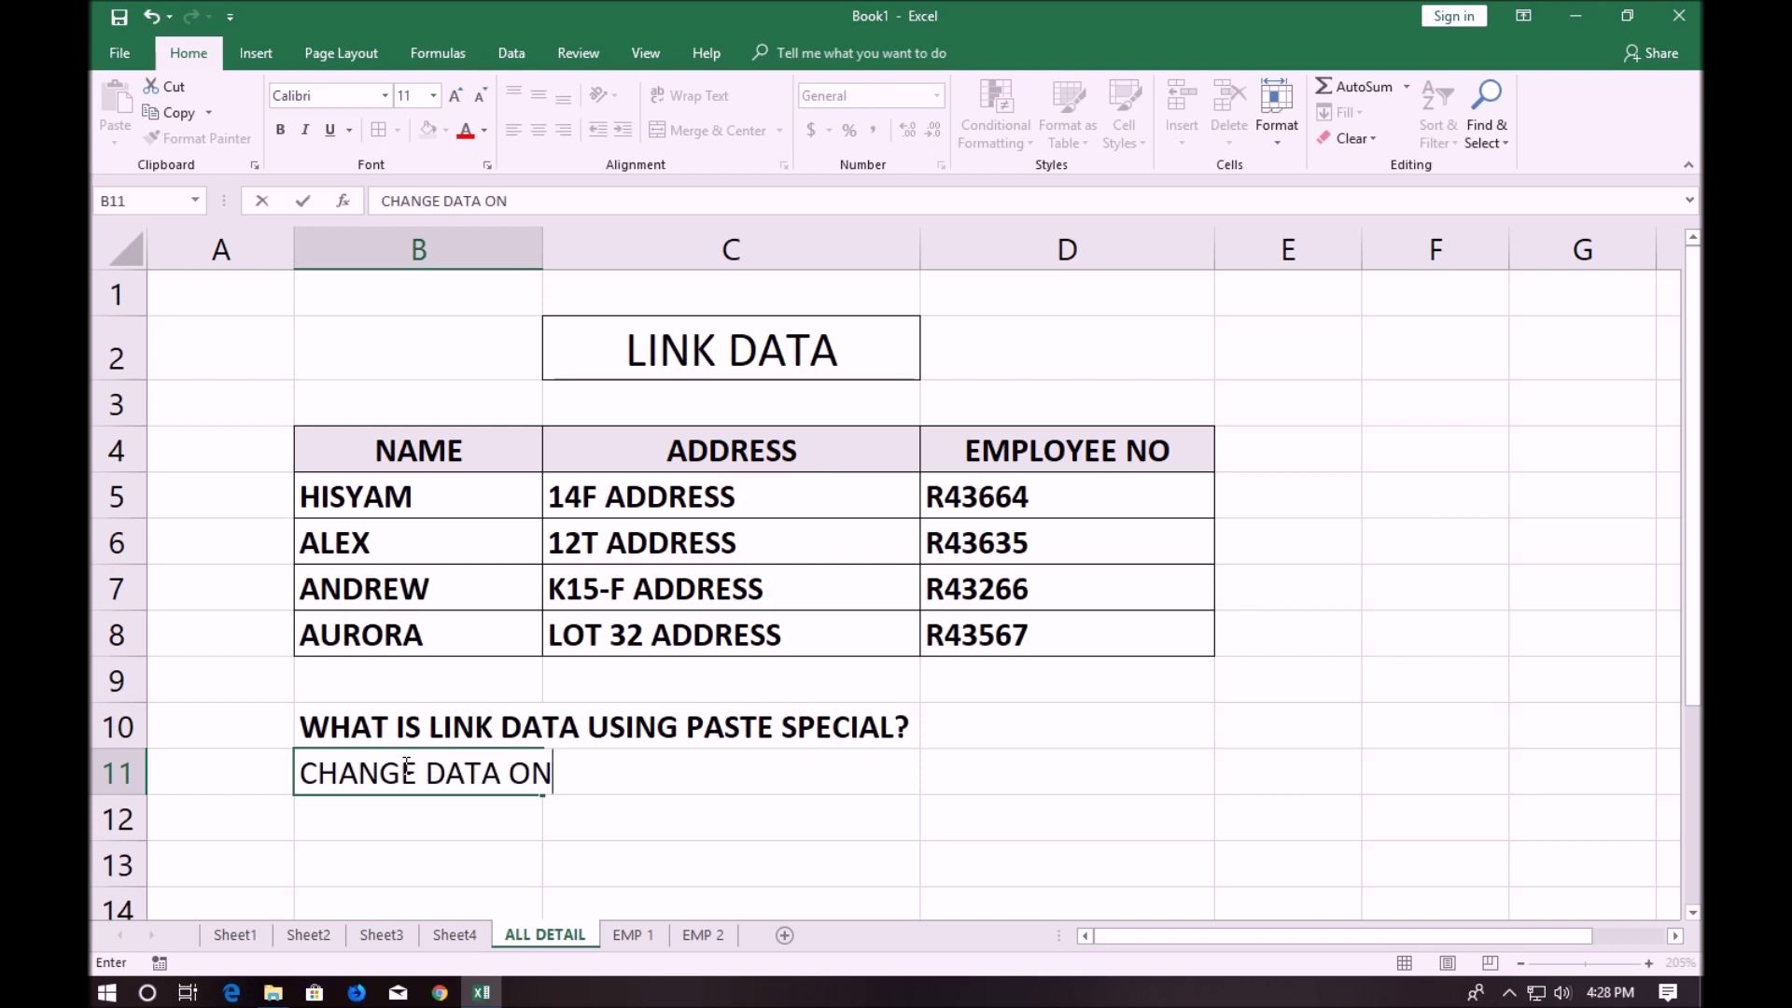
text( THIS PAGE WILL CHANGE THE DATA)
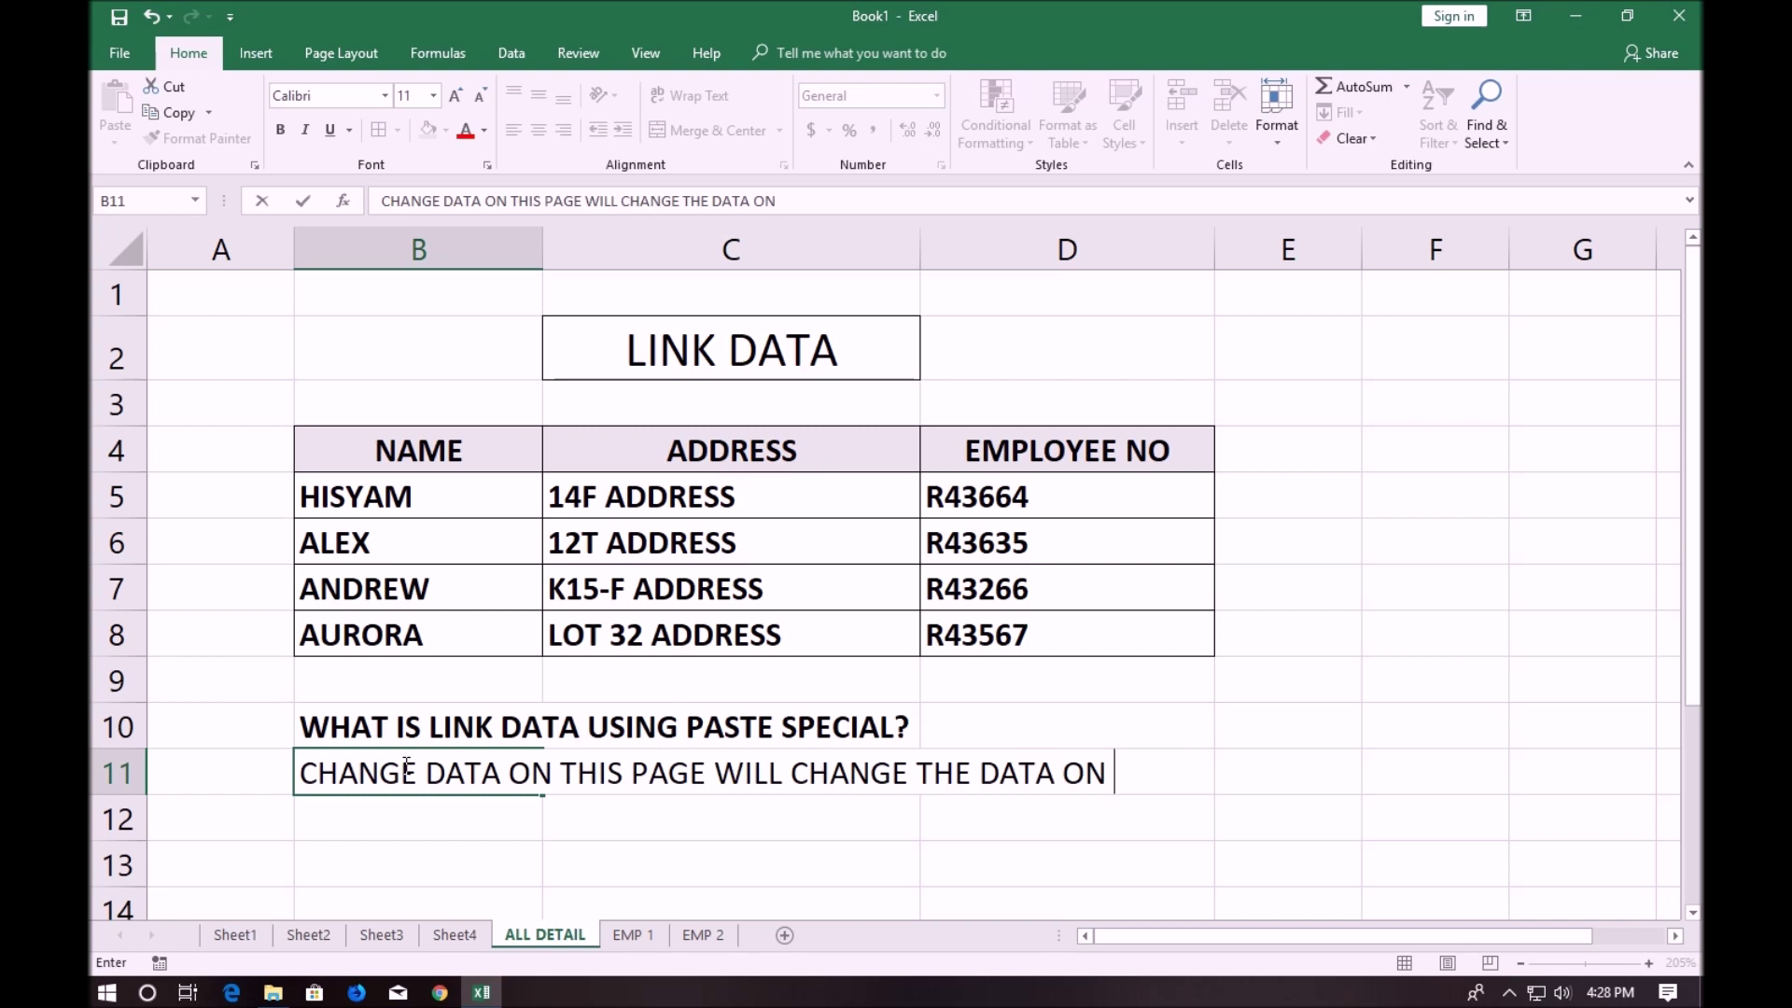
text(ON NEXT PAGE ALSO)
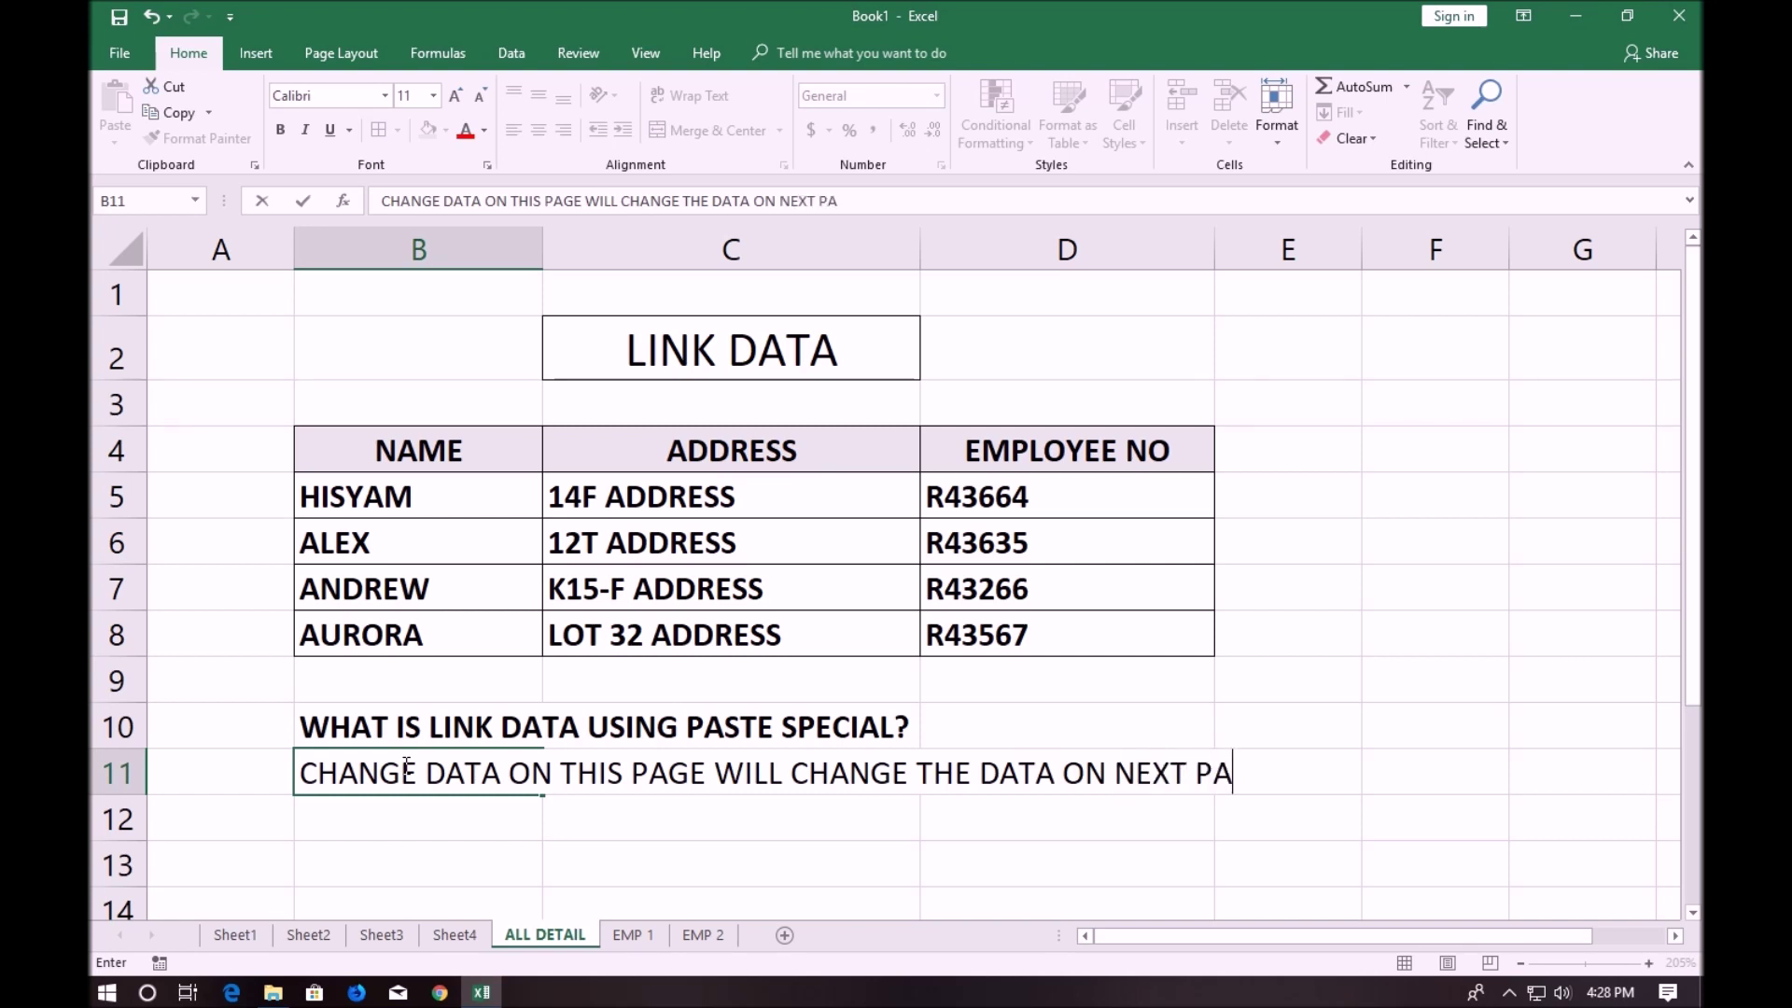
click(1293, 729)
Append MEDIA to the first employee's name in B5 and check the linked name on the EMP 1 sheet
double_click(430, 492)
text(MEDIA)
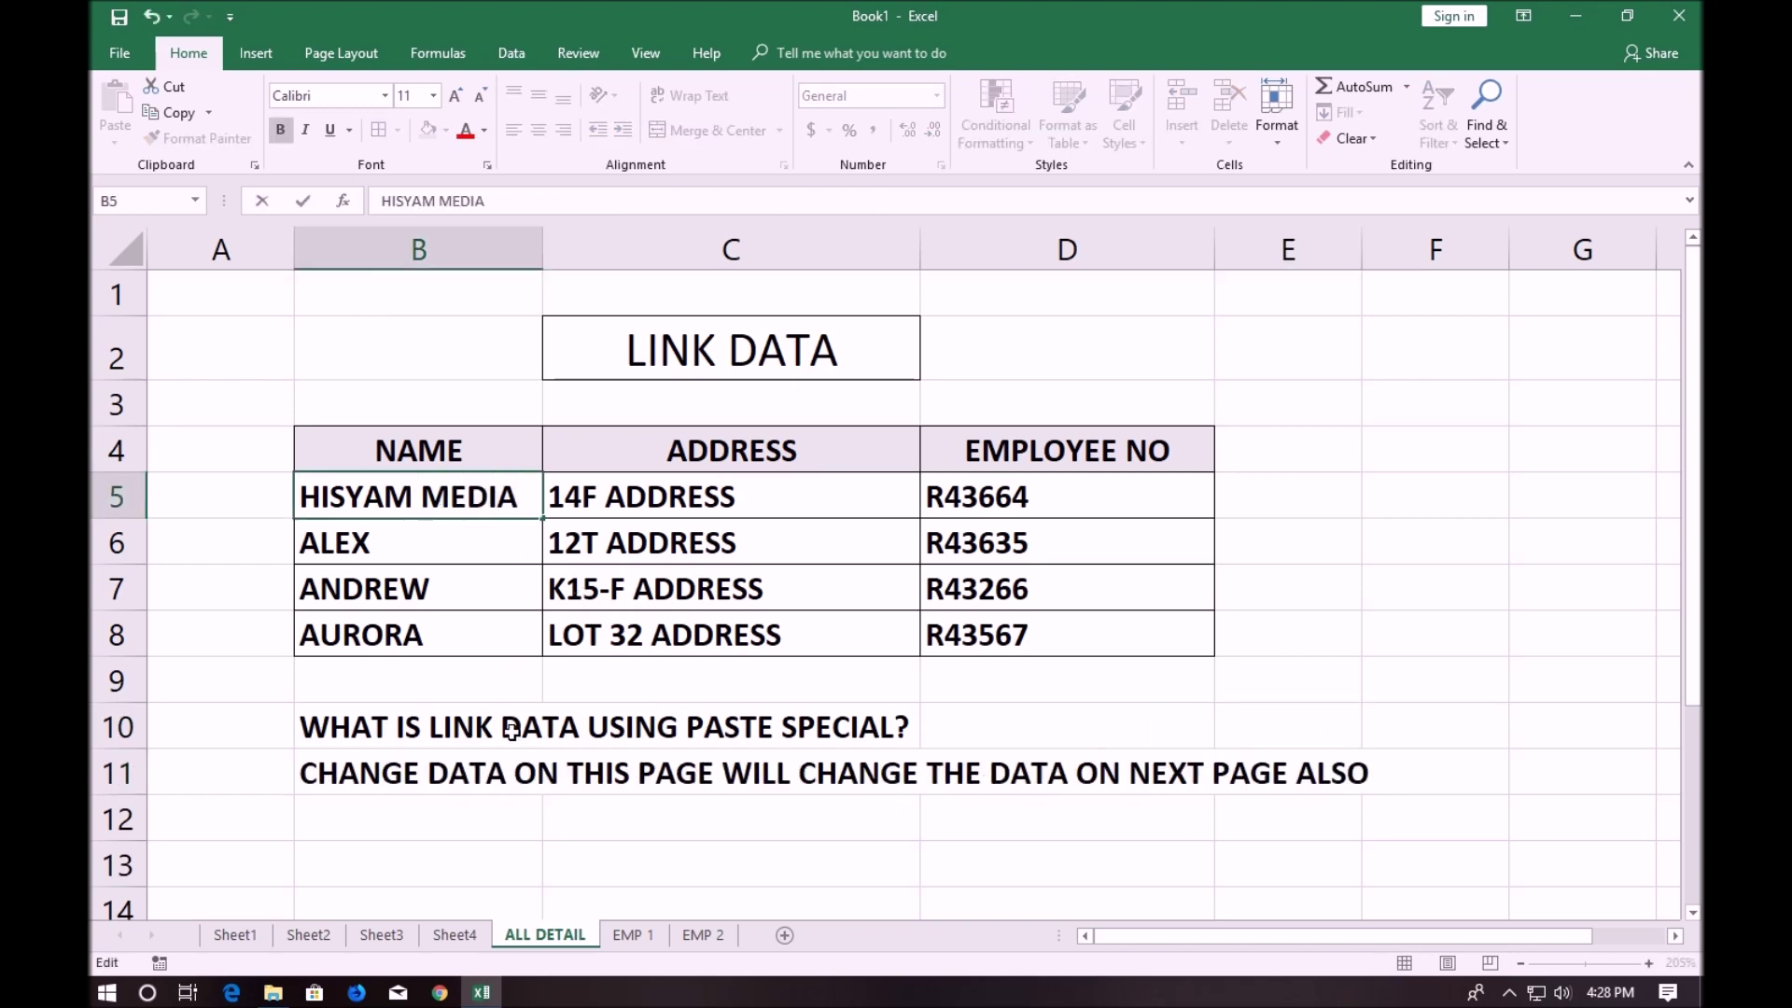
click(511, 731)
click(472, 504)
click(642, 936)
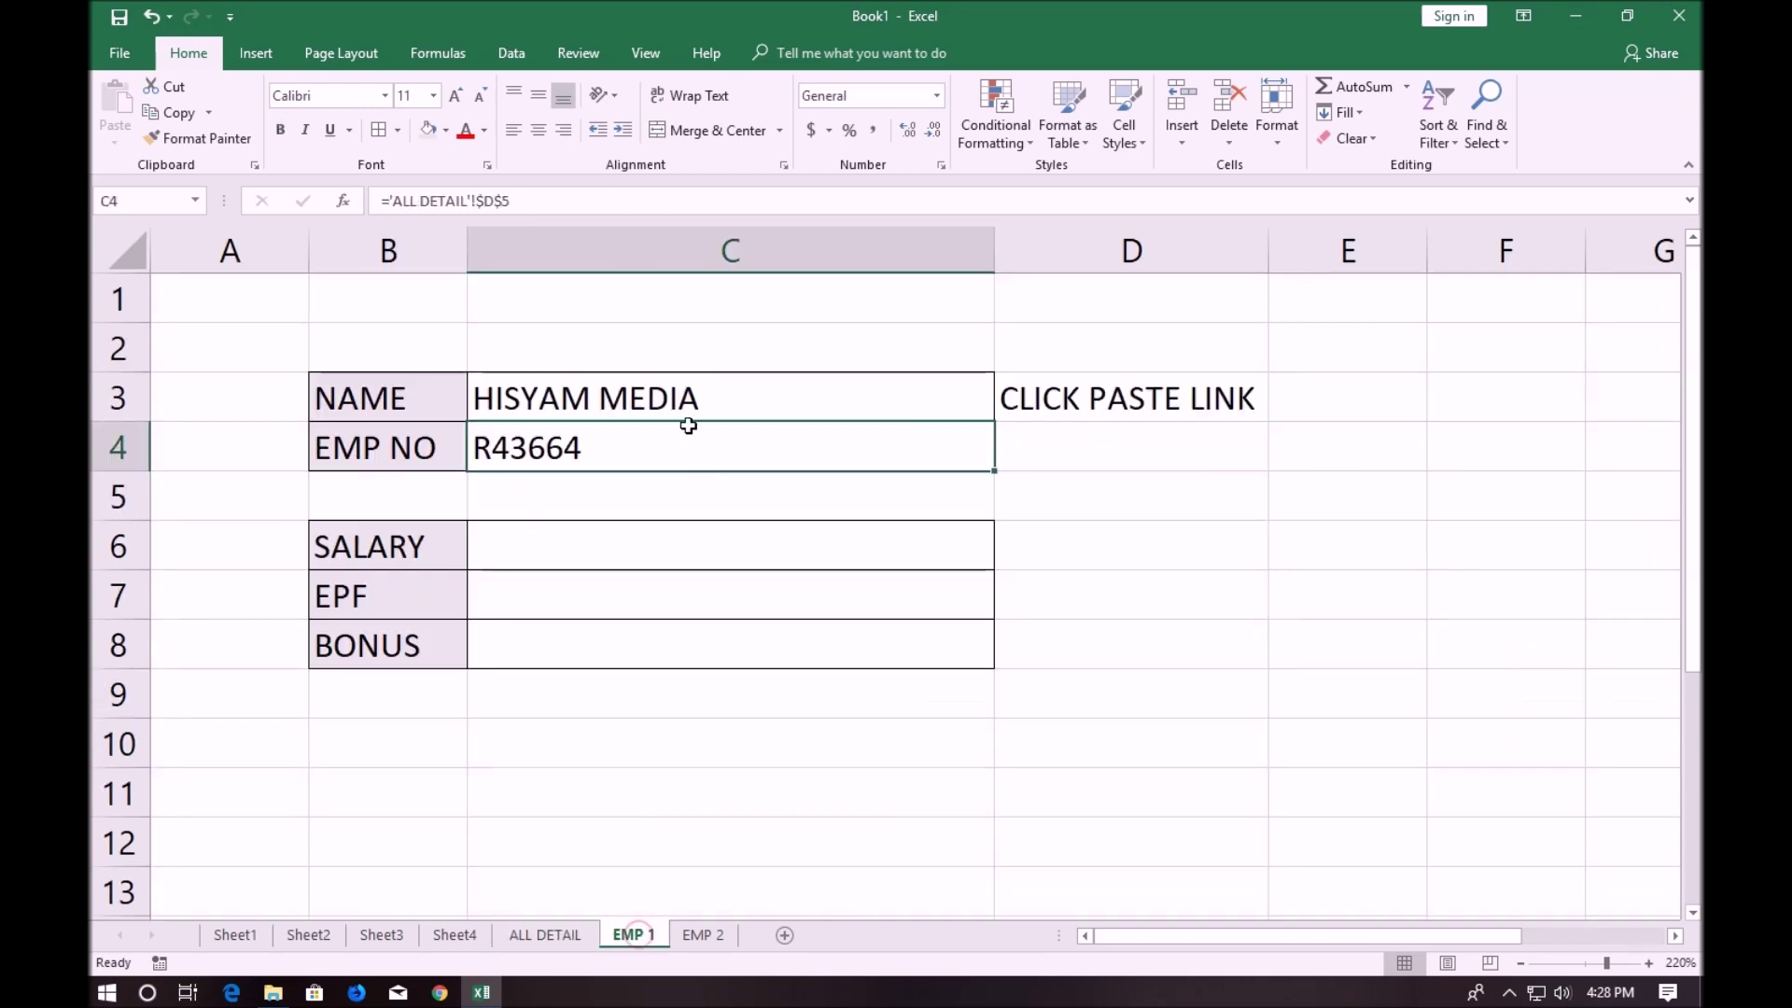
Append ABC to the second employee's name in B6 of ALL DETAIL and check the linked name on EMP 2
click(551, 934)
double_click(428, 553)
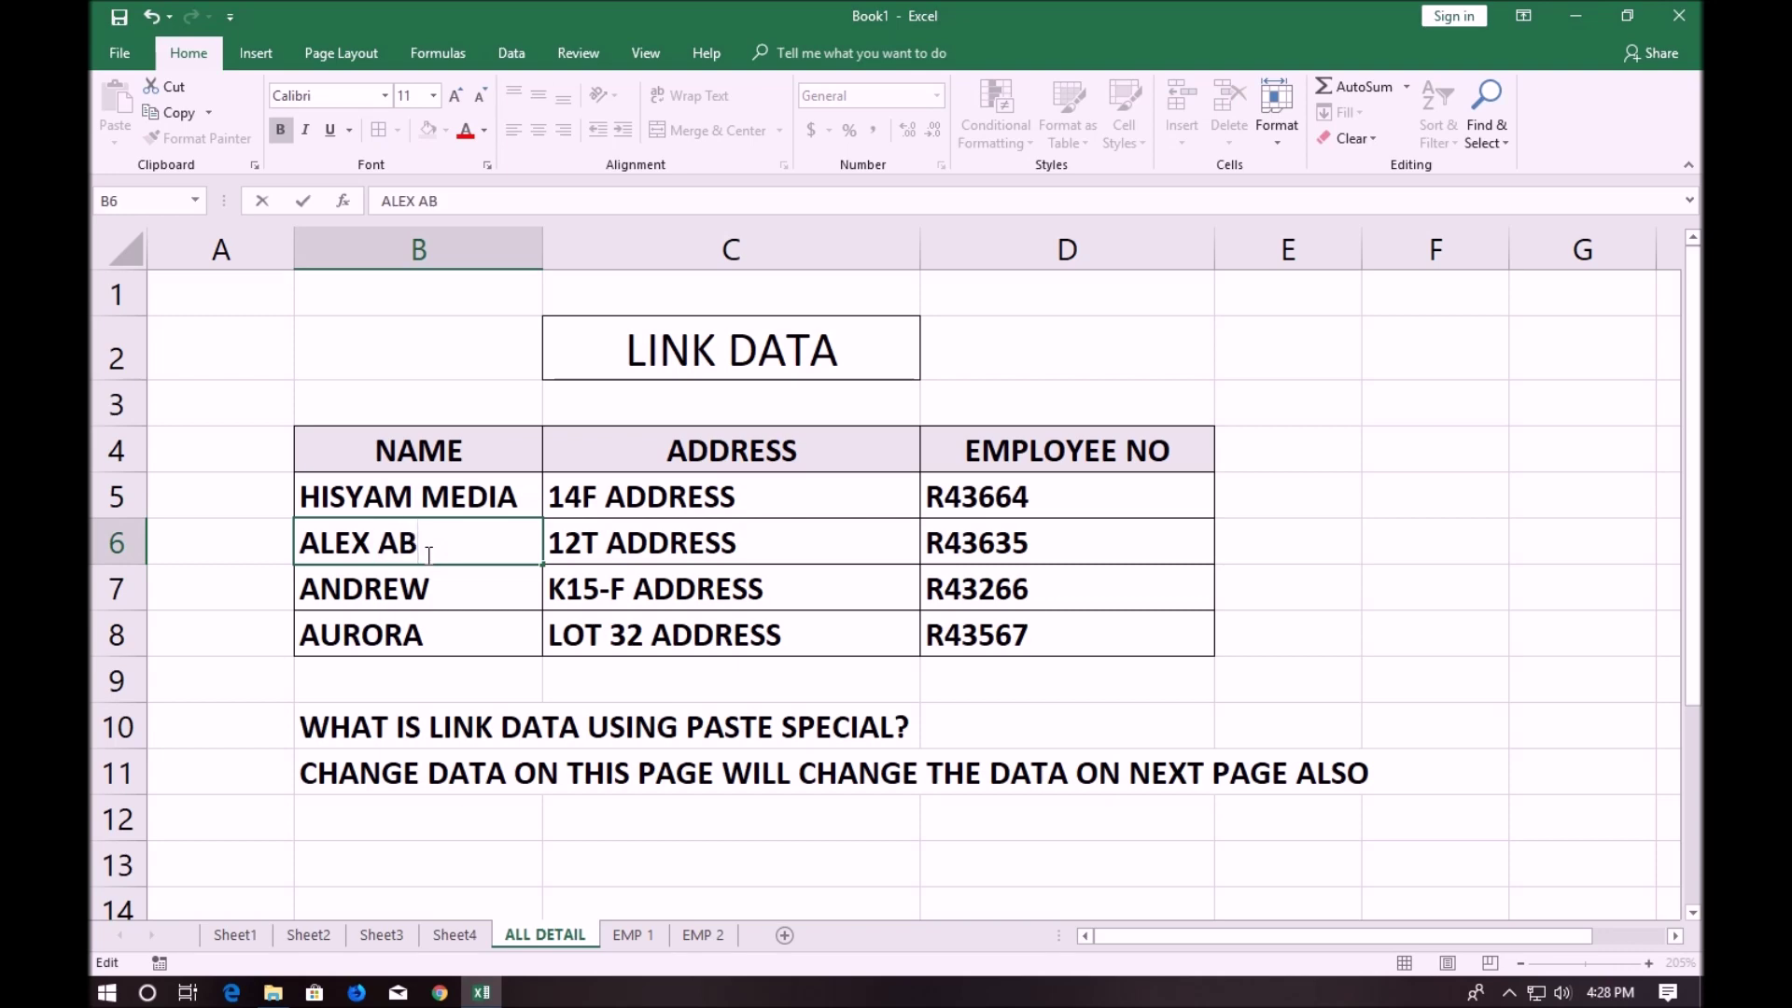
click(702, 934)
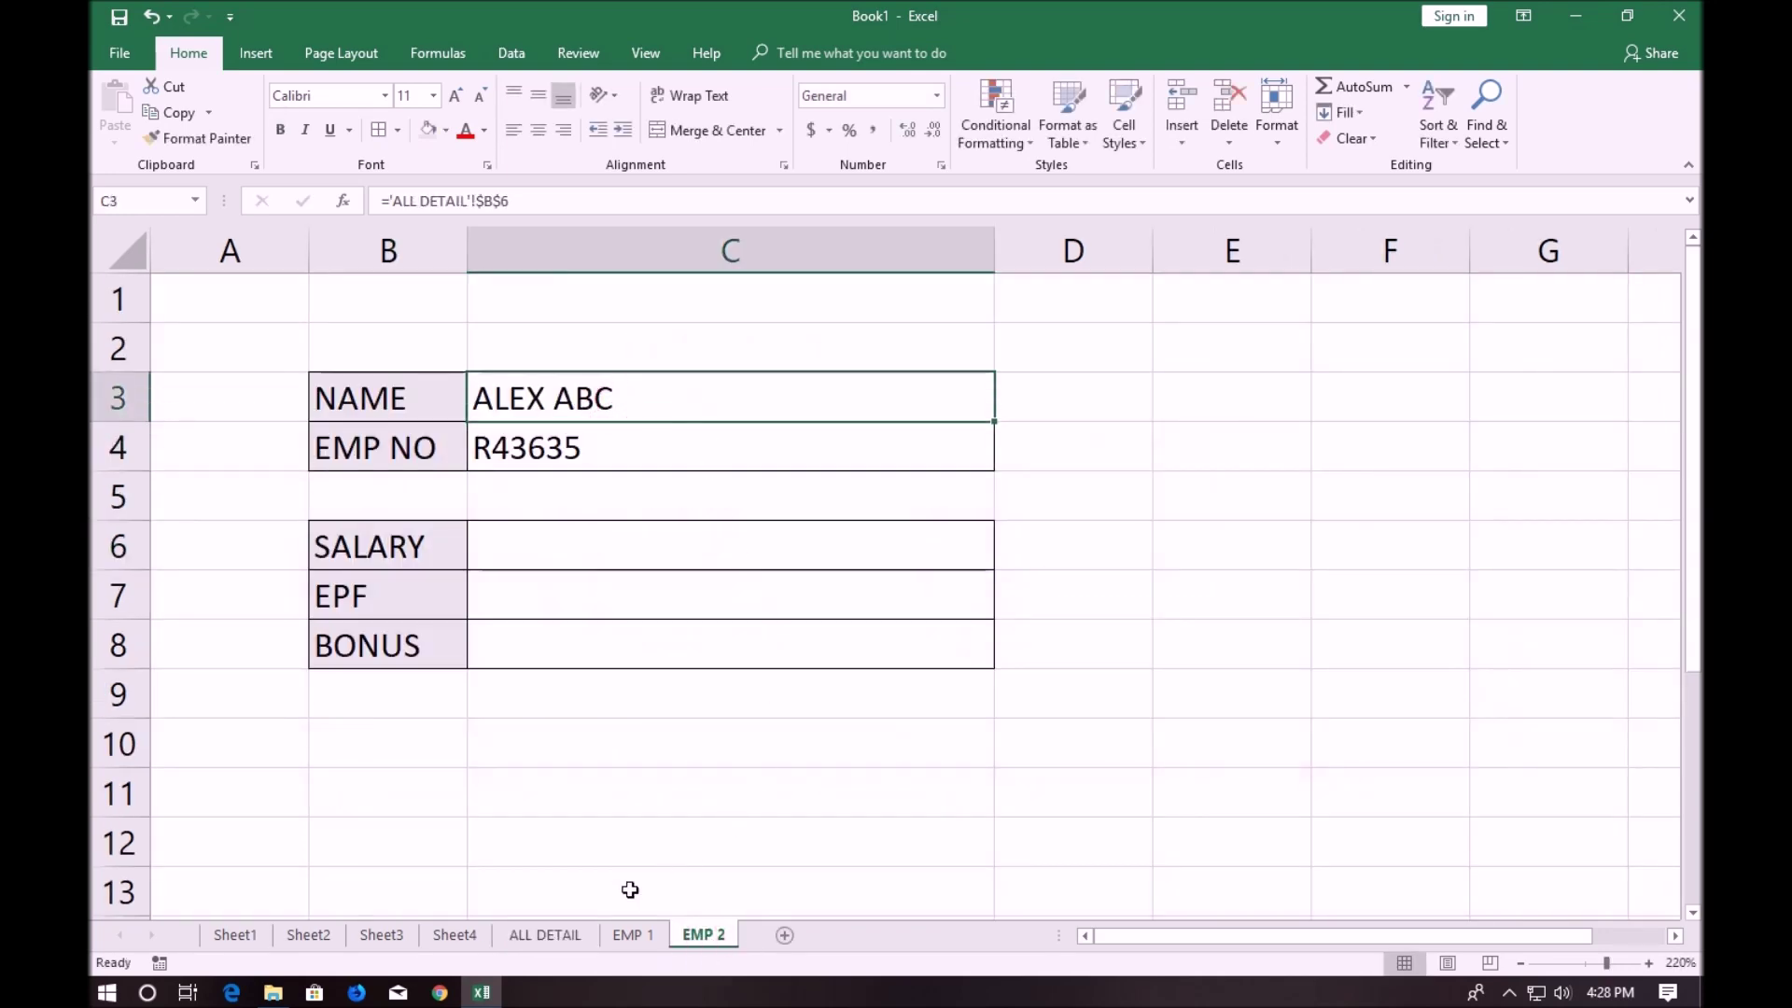
click(559, 934)
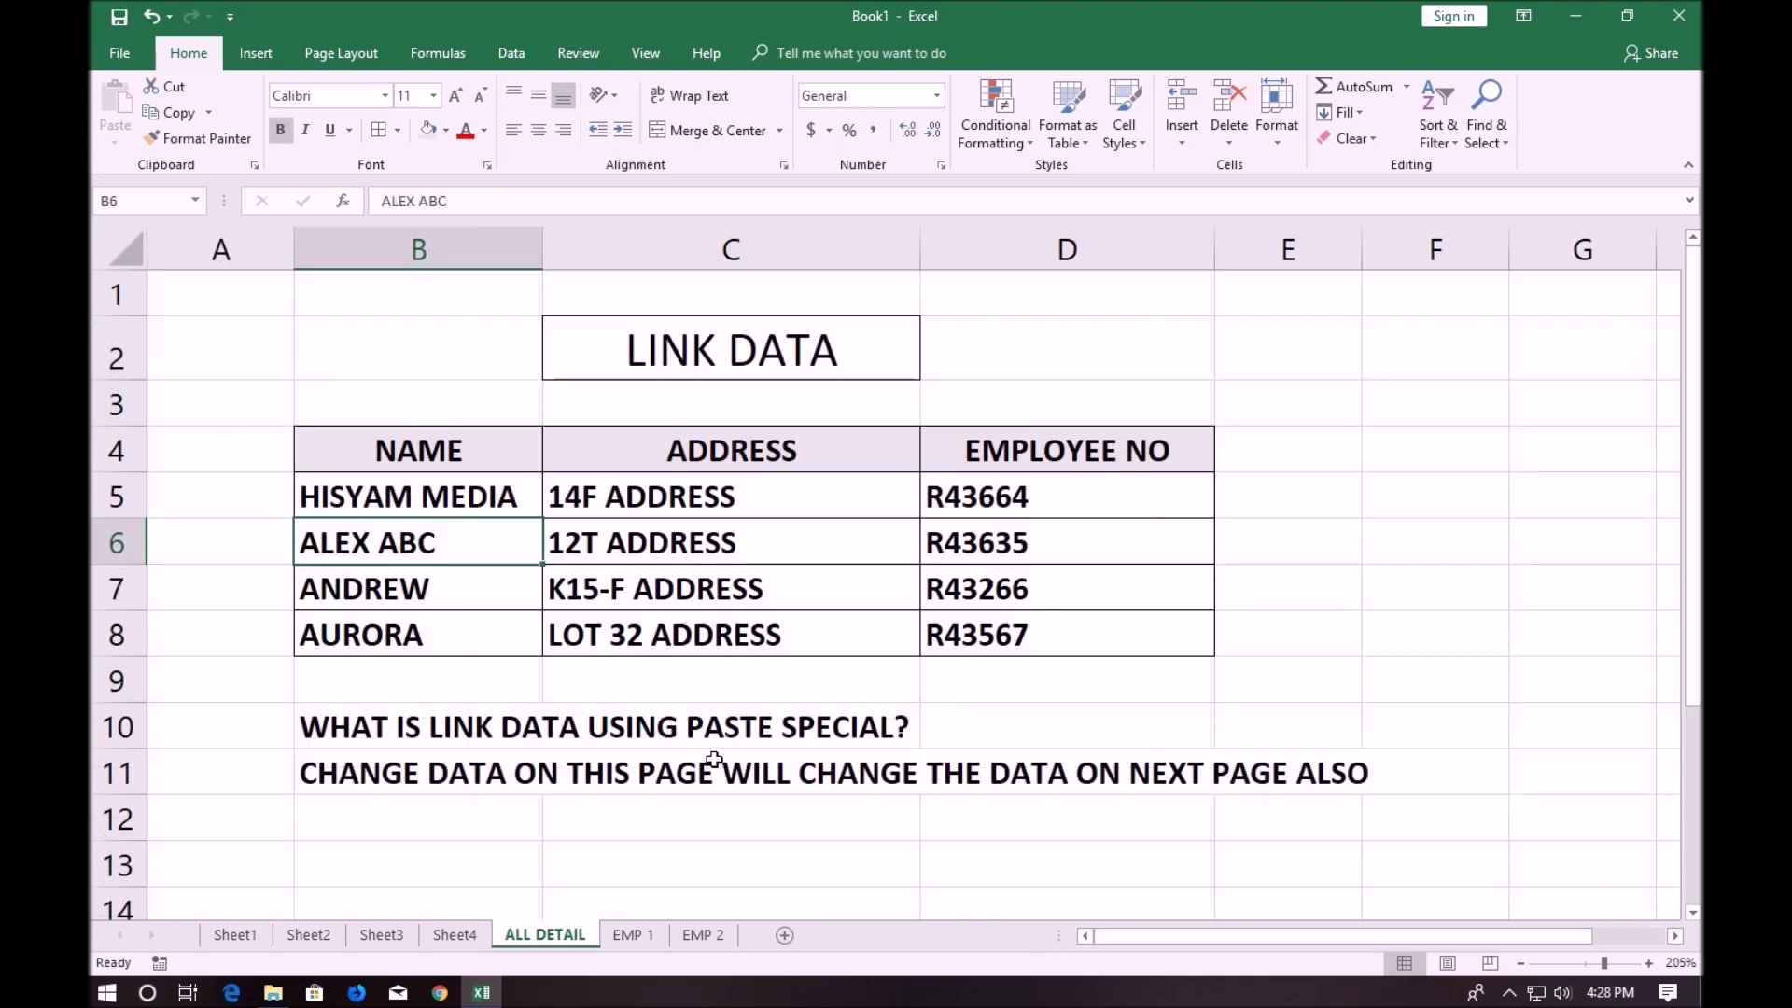